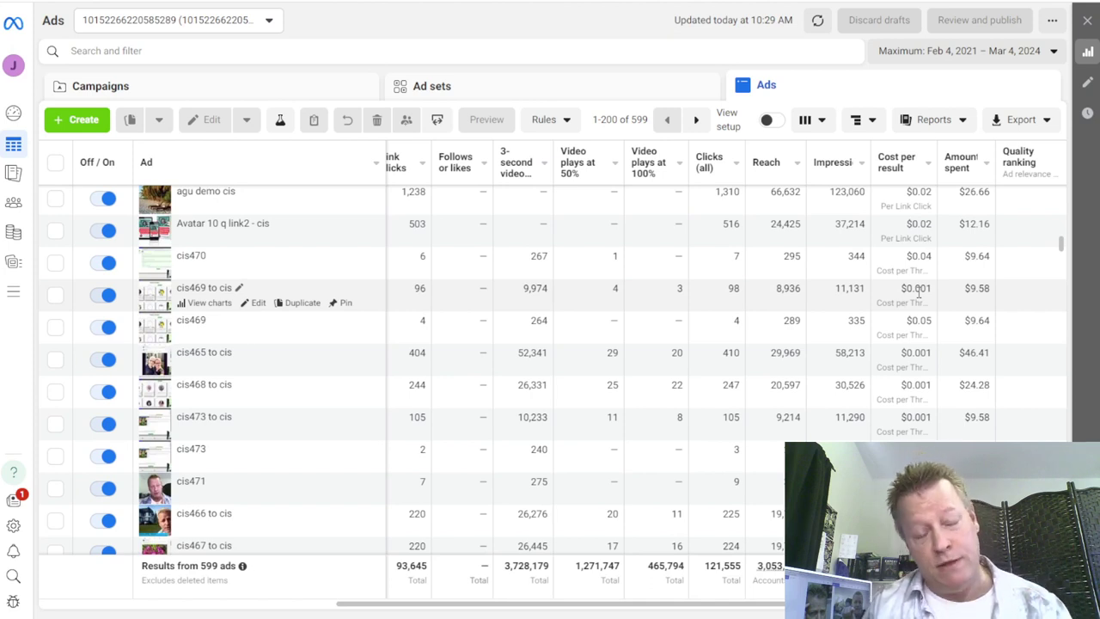
{"action": "scroll", "coordinate": [918, 293], "scroll_direction": "down", "scroll_amount": 3}
{"action": "scroll", "coordinate": [918, 292], "scroll_direction": "up", "scroll_amount": 4}
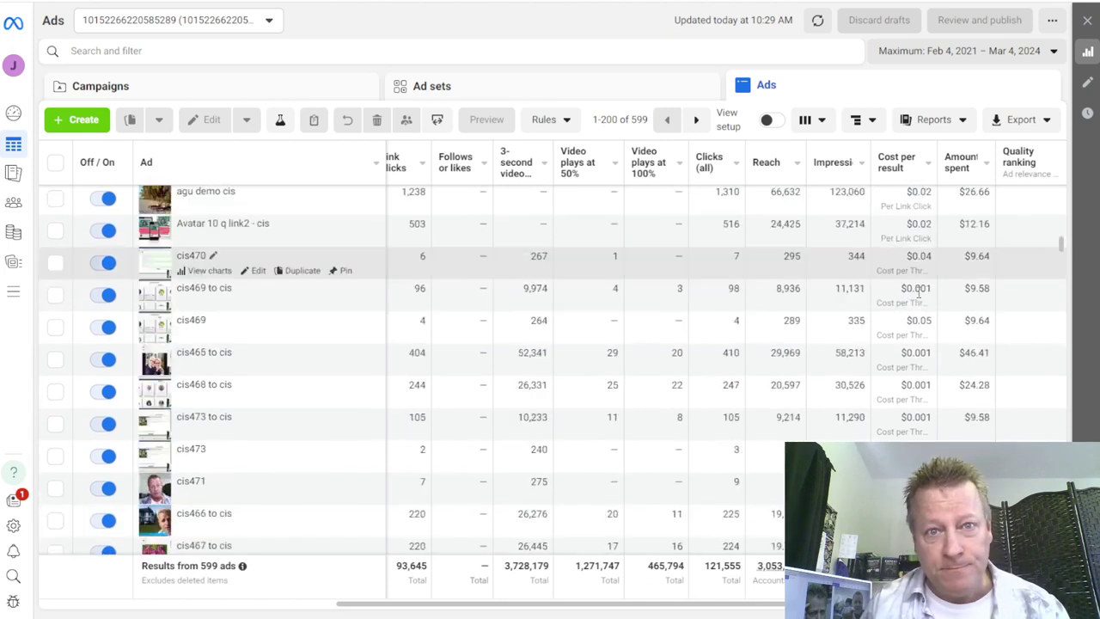
{"action": "scroll", "coordinate": [917, 292], "scroll_direction": "down", "scroll_amount": 3}
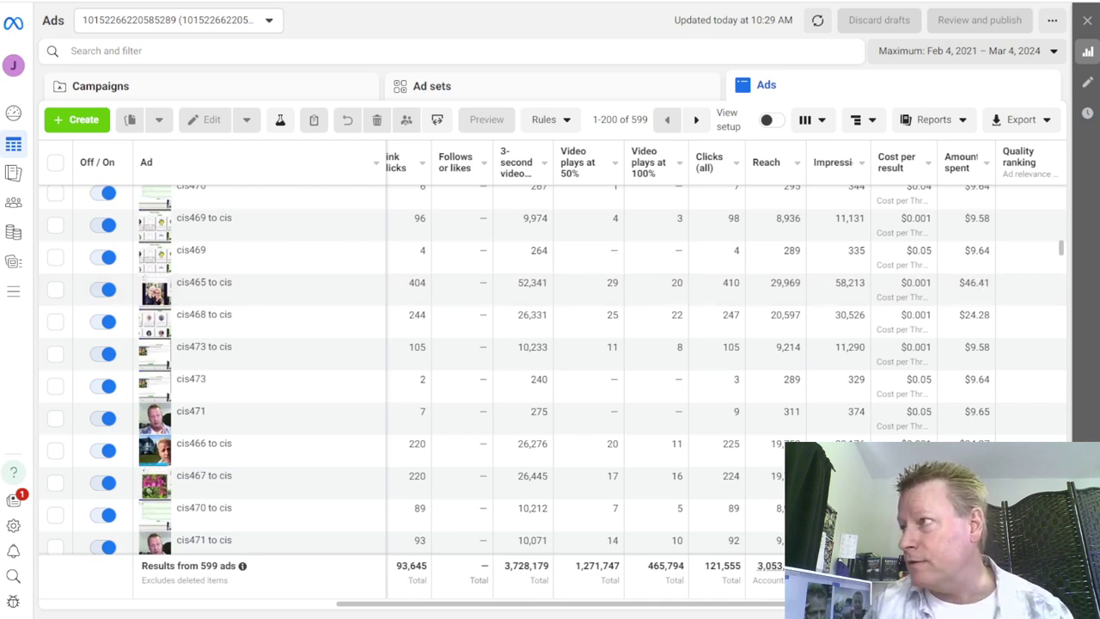
{"action": "key", "text": "alt+Tab"}
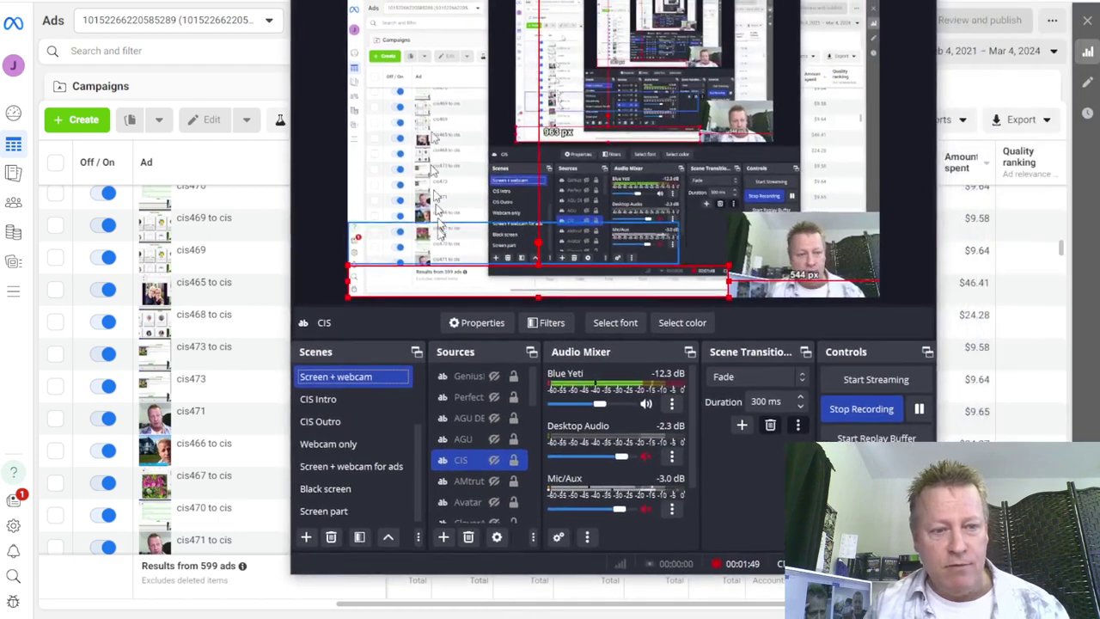
{"action": "left_click", "coordinate": [328, 443]}
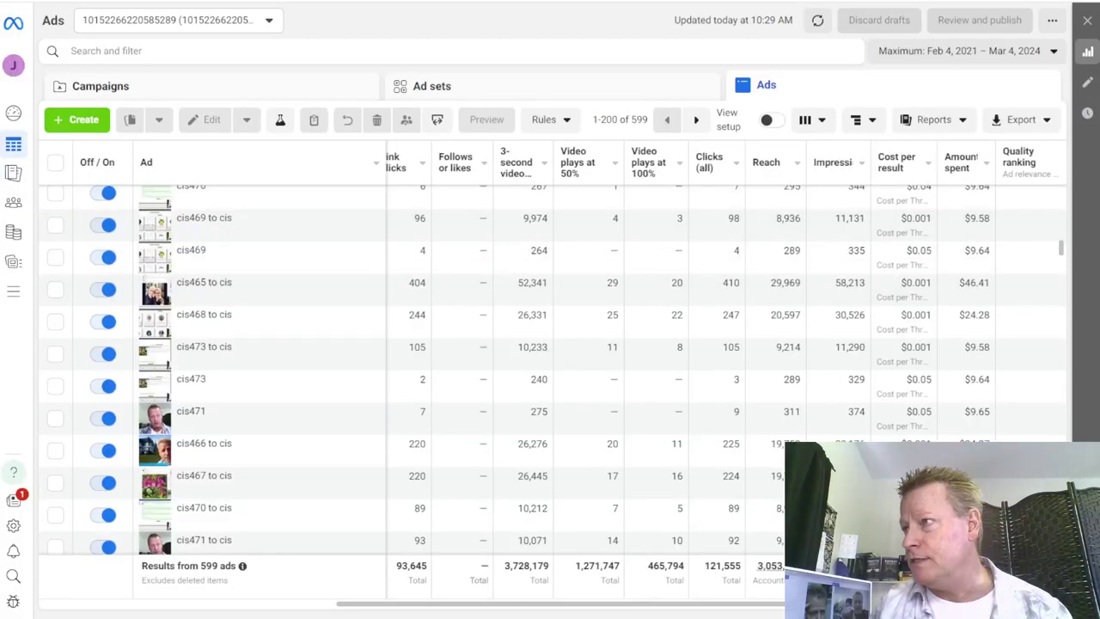
Switch to the Notepad notes and highlight each of the three video retargeting steps in turn.
{"action": "key", "text": "alt+Tab"}
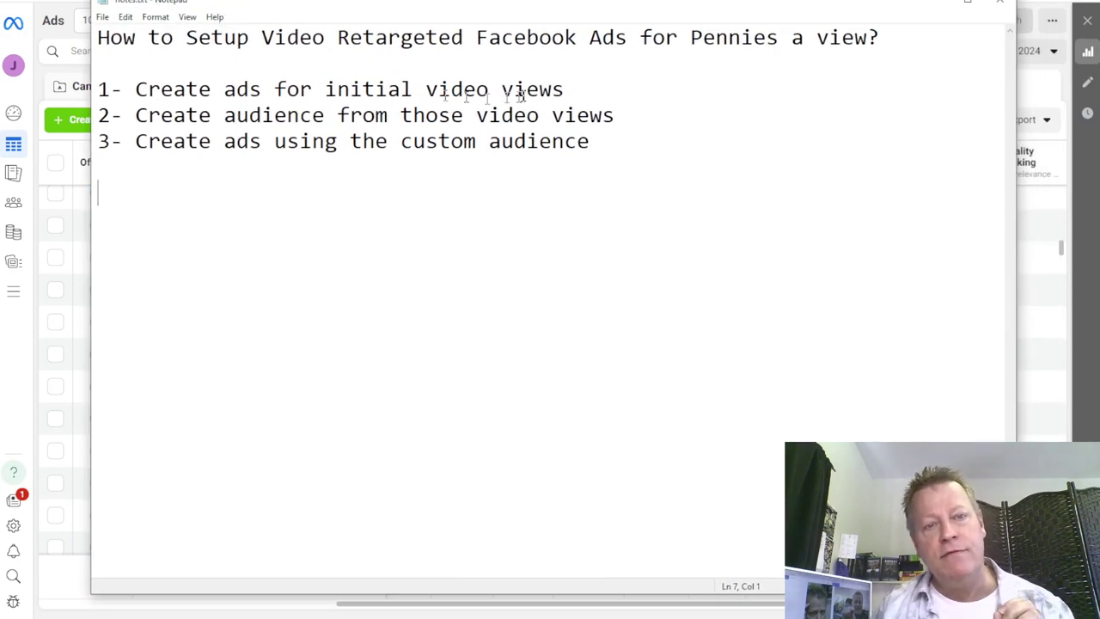
{"action": "left_click_drag", "start_coordinate": [581, 90], "coordinate": [135, 89]}
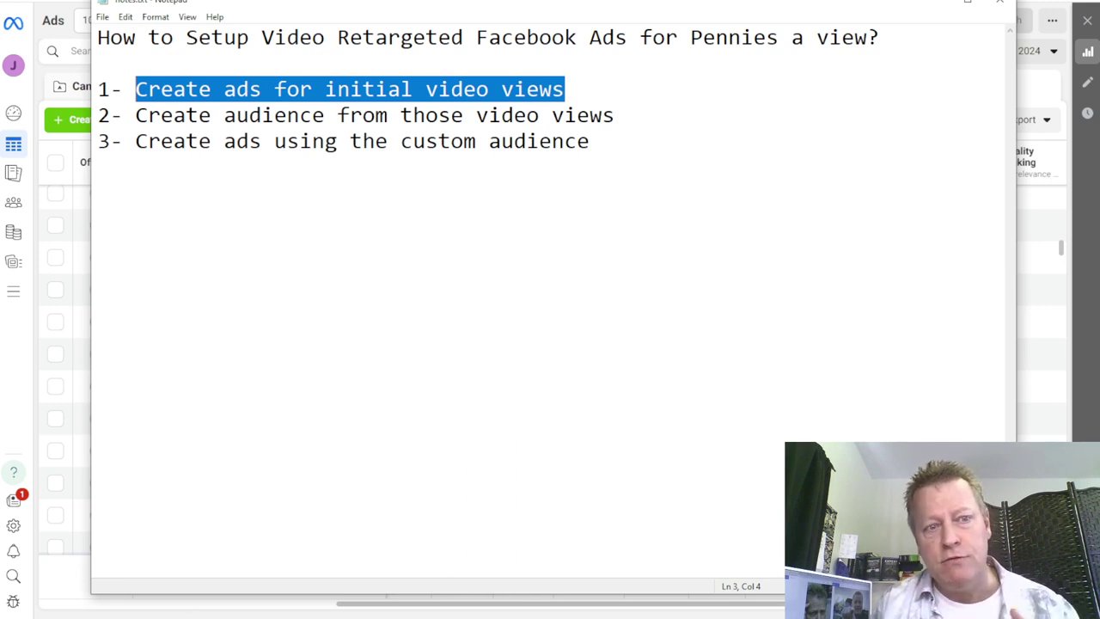
{"action": "left_click_drag", "start_coordinate": [135, 115], "coordinate": [615, 115]}
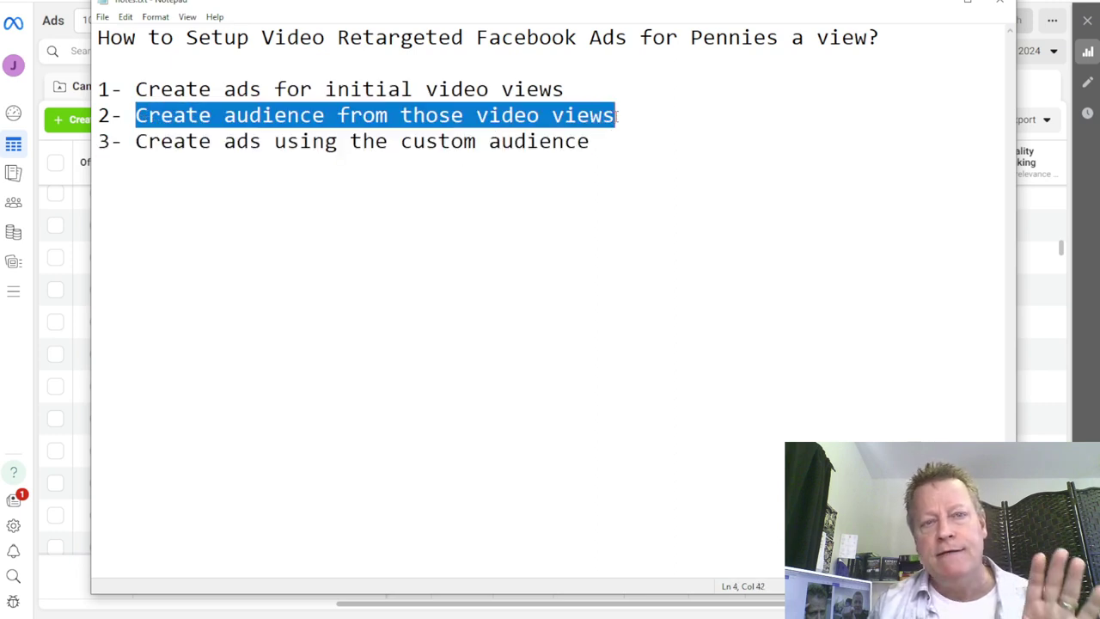
{"action": "left_click", "coordinate": [164, 142]}
{"action": "left_click_drag", "start_coordinate": [163, 142], "coordinate": [591, 142]}
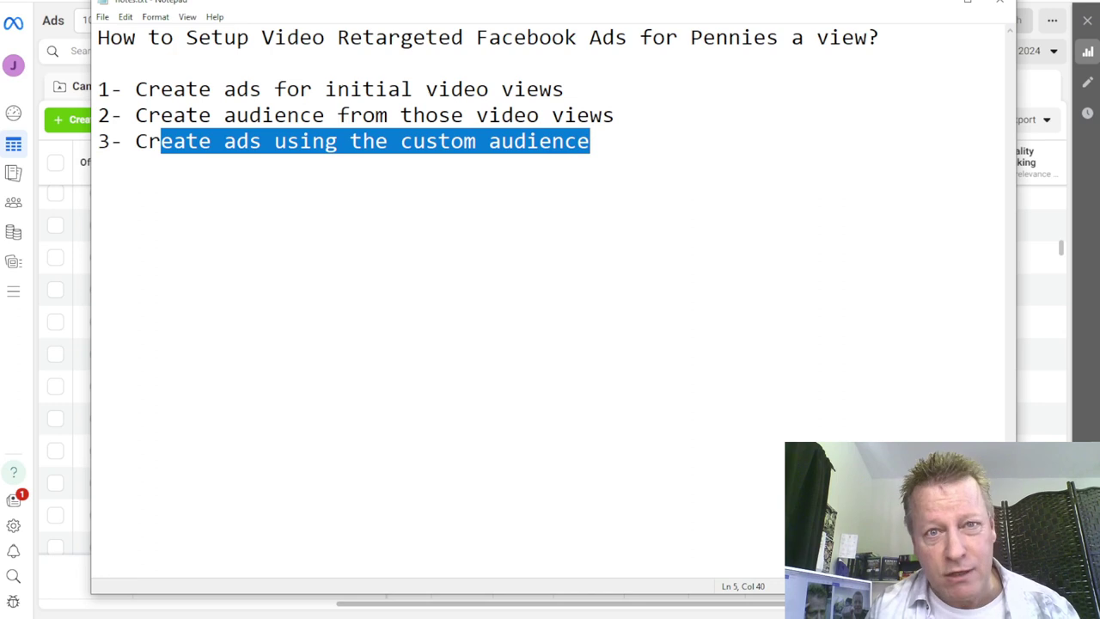
Add a fourth item reading "4- Need an END GOAL" below the list, separated by a blank line.
{"action": "left_click", "coordinate": [597, 143]}
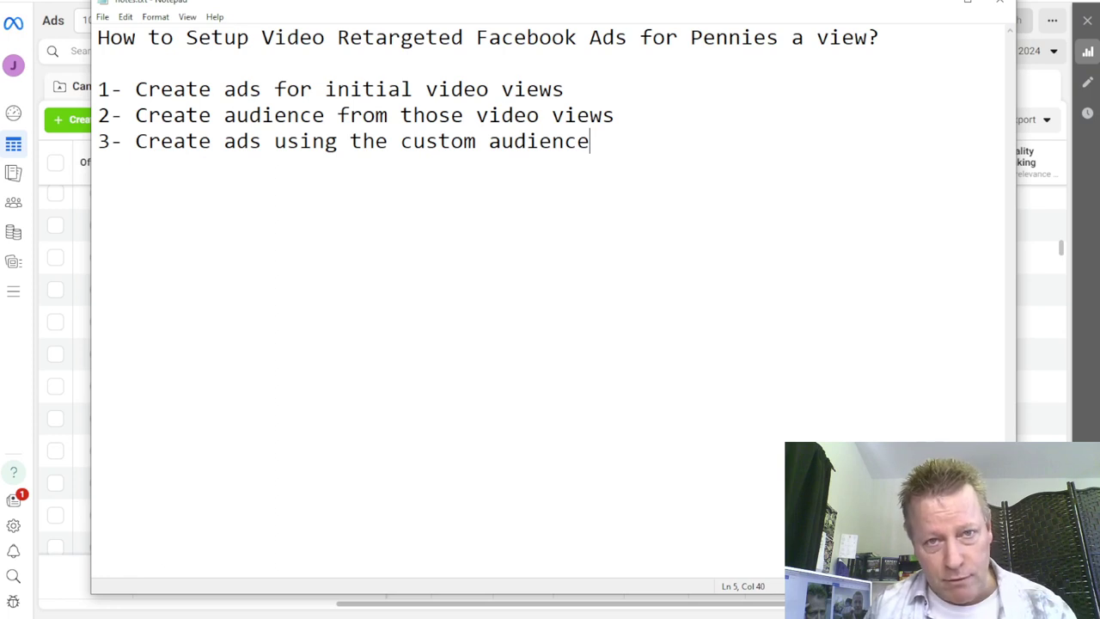
{"action": "key", "text": "Return"}
{"action": "key", "text": "Return"}
{"action": "type", "text": "4- N"}
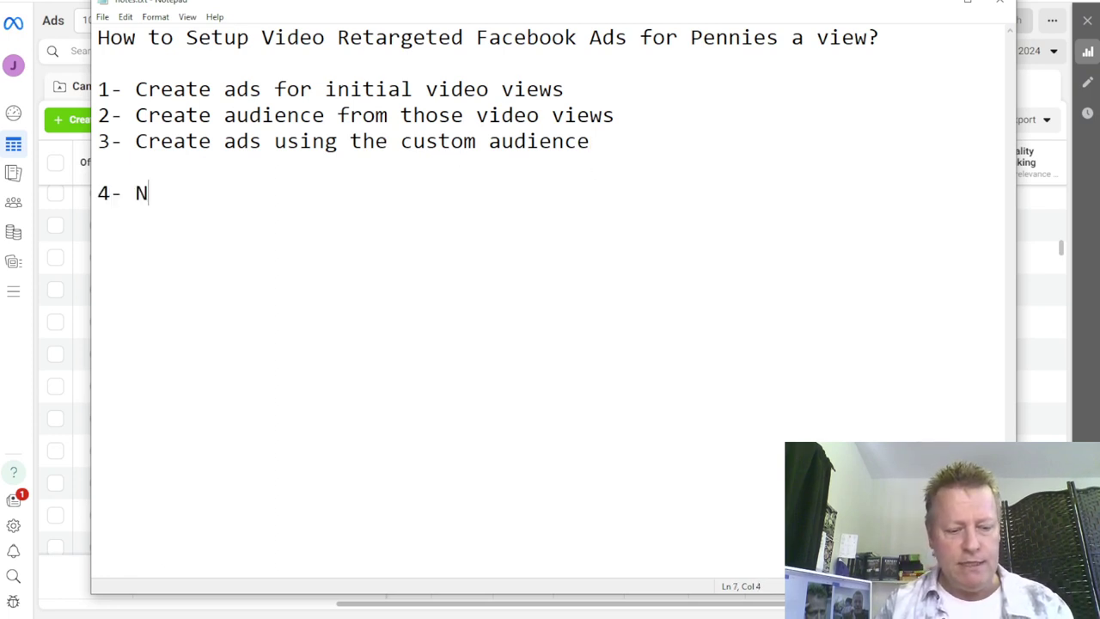
{"action": "type", "text": "eed an E"}
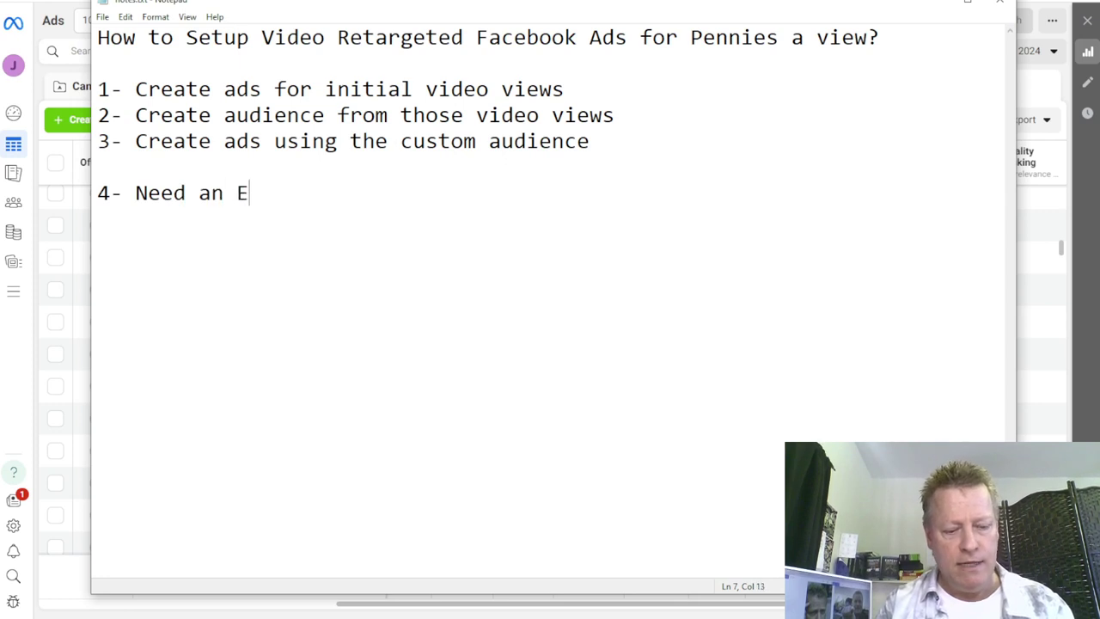
{"action": "type", "text": "ND GOAL"}
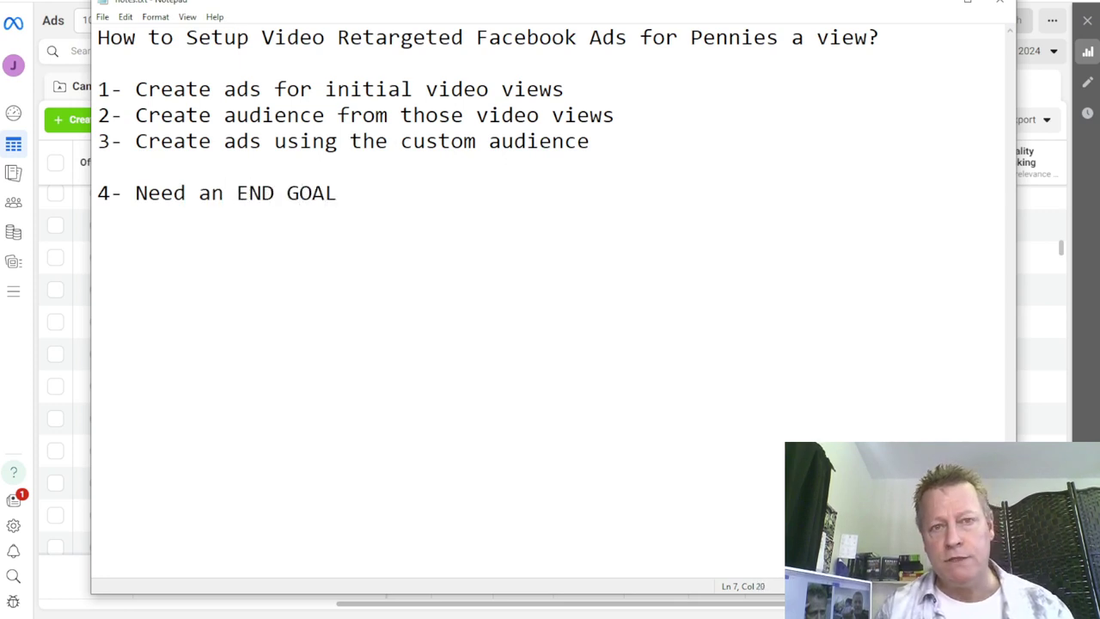
Extend the fourth item with "- signup to list - register webinar" and start a new line reading "- sell them something -".
{"action": "type", "text": " - "}
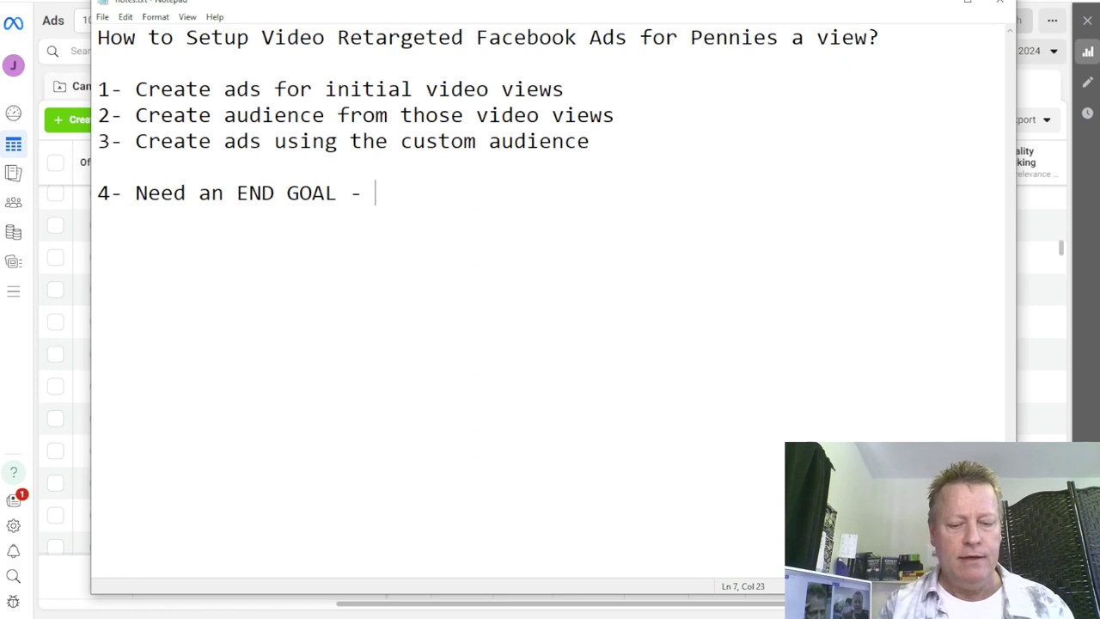
{"action": "type", "text": "sign"}
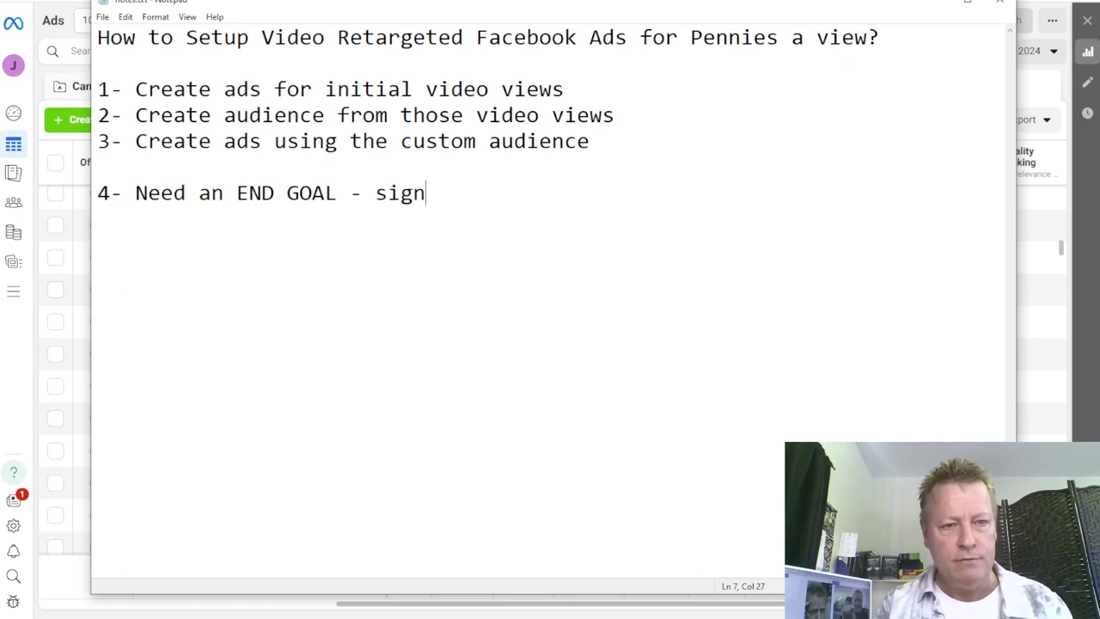
{"action": "type", "text": "up to list - "}
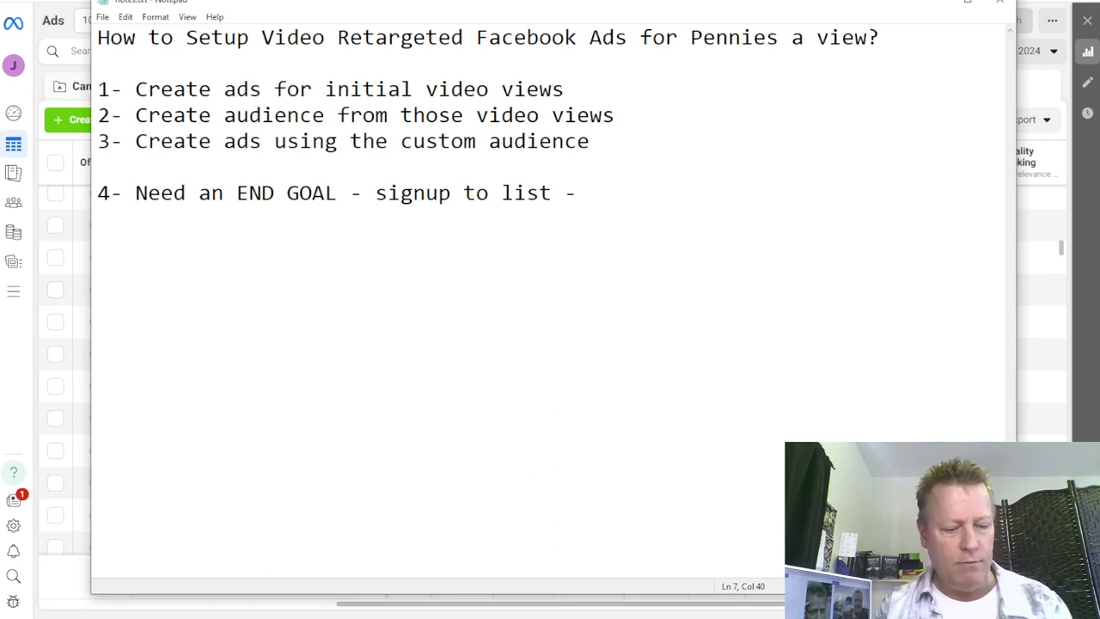
{"action": "type", "text": "register "}
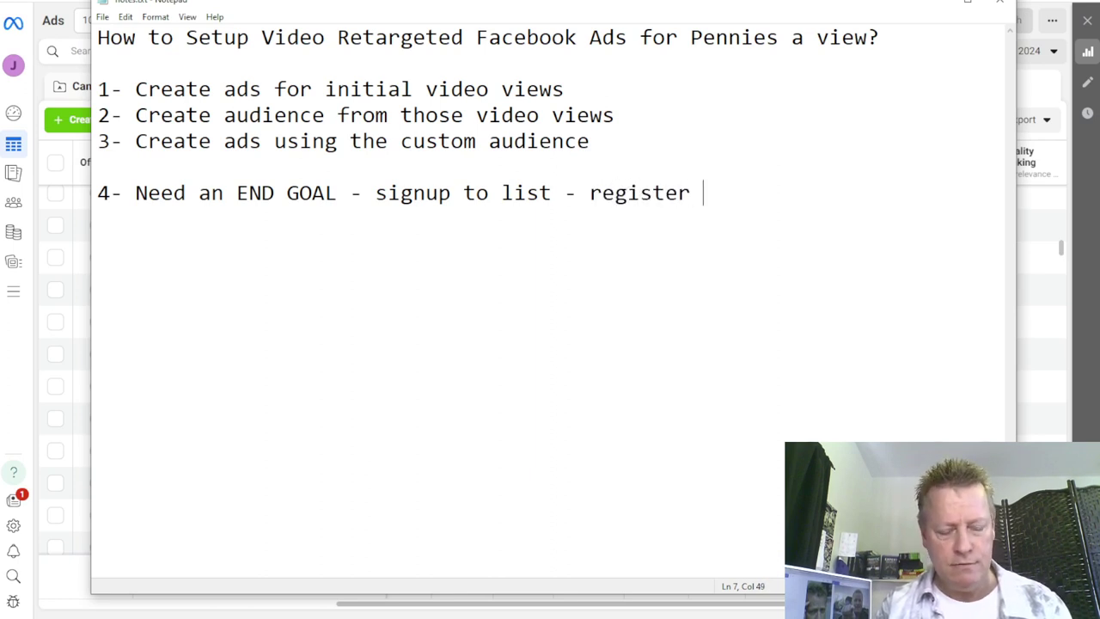
{"action": "type", "text": "webinar"}
{"action": "key", "text": "Return"}
{"action": "type", "text": "- sell the"}
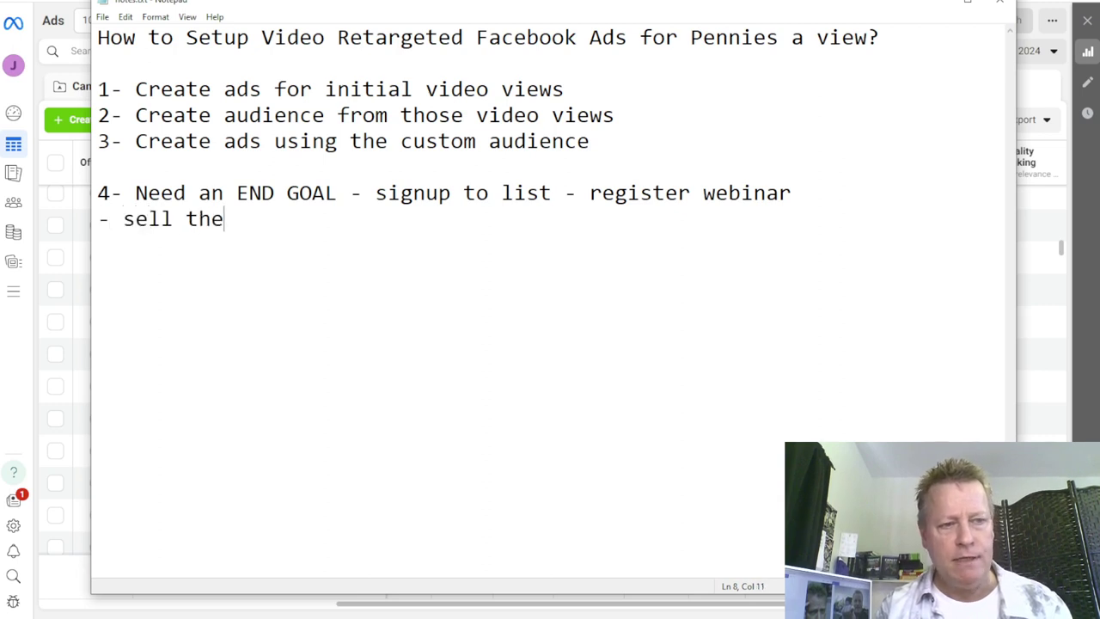
{"action": "type", "text": "m something -"}
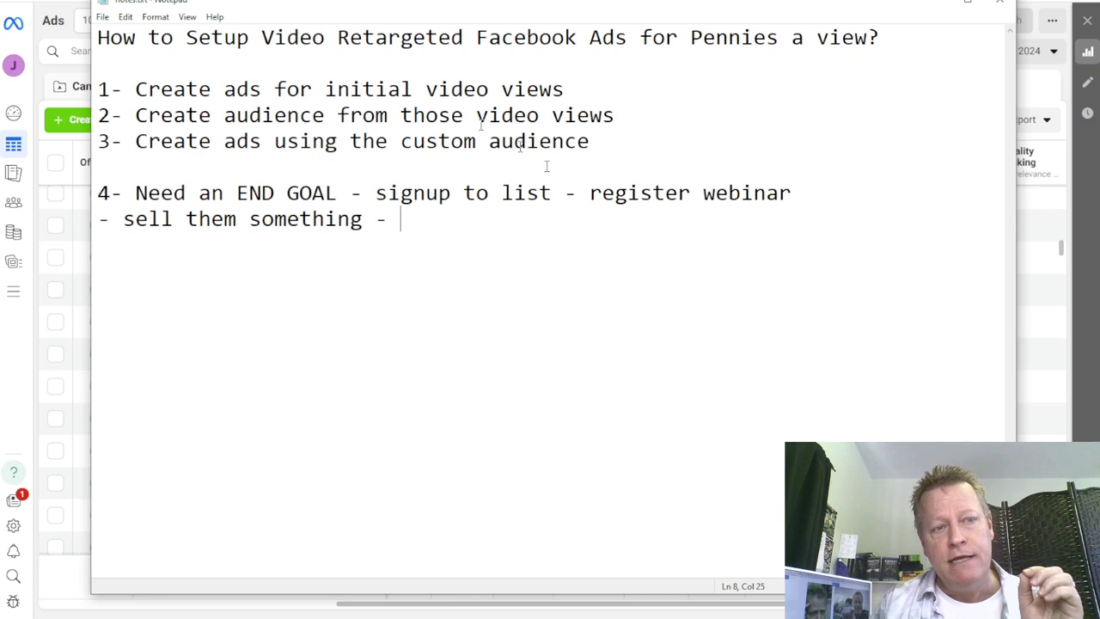
Review the notes by highlighting the three ad steps and the end goal lines.
{"action": "left_click_drag", "start_coordinate": [160, 89], "coordinate": [588, 148]}
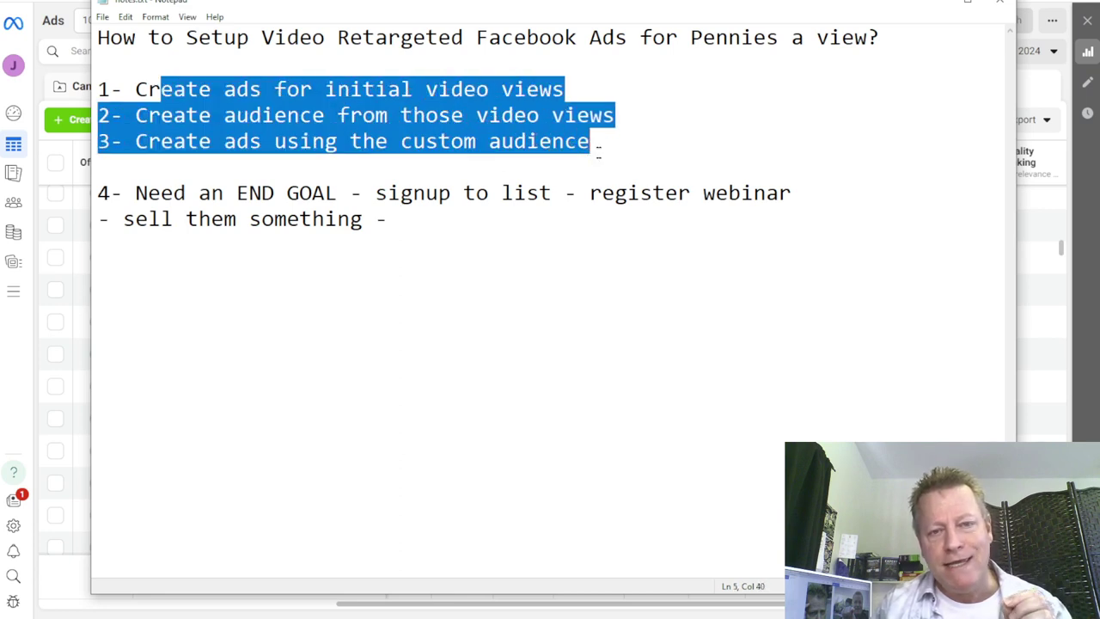
{"action": "left_click", "coordinate": [542, 124]}
{"action": "left_click_drag", "start_coordinate": [314, 90], "coordinate": [569, 109]}
{"action": "left_click", "coordinate": [416, 138]}
{"action": "left_click_drag", "start_coordinate": [299, 142], "coordinate": [579, 162]}
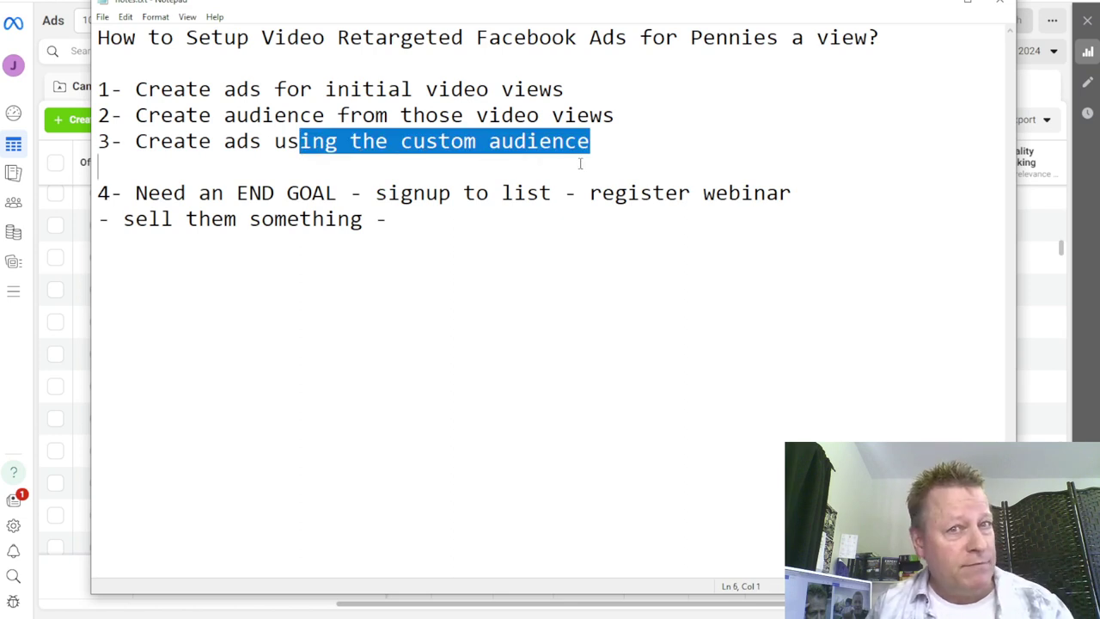
{"action": "left_click_drag", "start_coordinate": [301, 193], "coordinate": [468, 228]}
{"action": "left_click", "coordinate": [467, 227]}
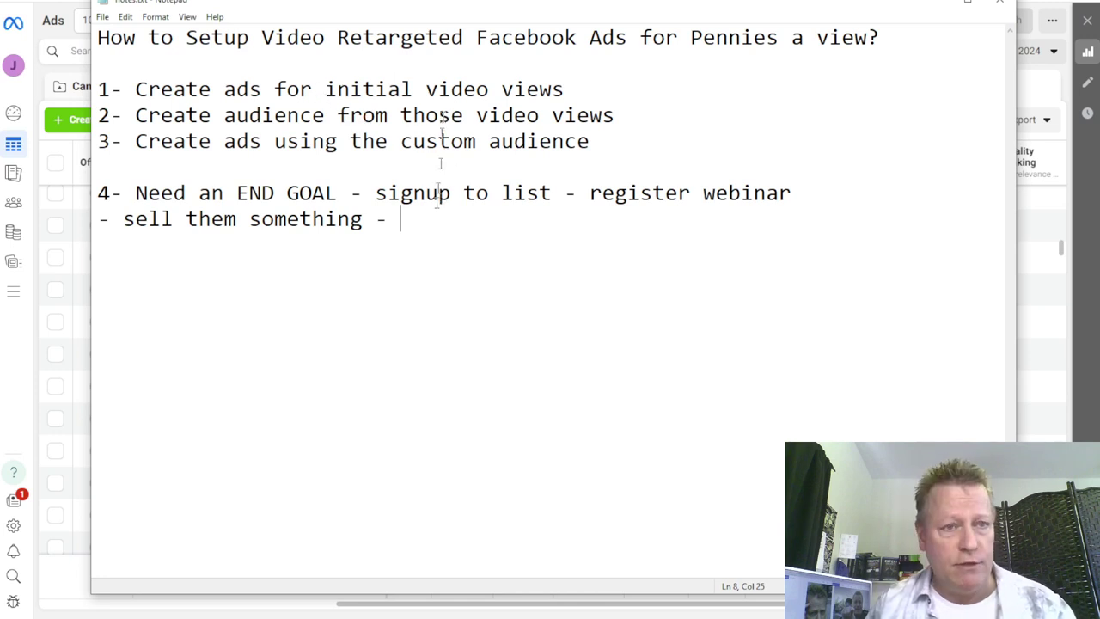
Return to Ads Manager and start a new auction campaign with the Engagement objective.
{"action": "left_click_drag", "start_coordinate": [429, 8], "coordinate": [677, 39]}
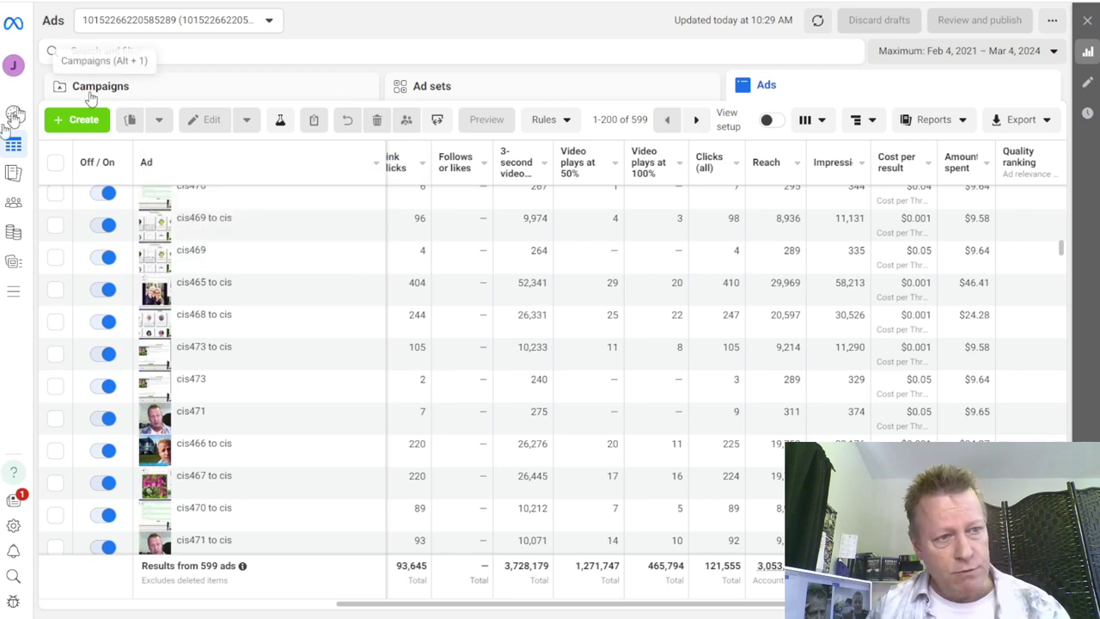
{"action": "scroll", "coordinate": [258, 245], "scroll_direction": "up", "scroll_amount": 5}
{"action": "left_click", "coordinate": [78, 120]}
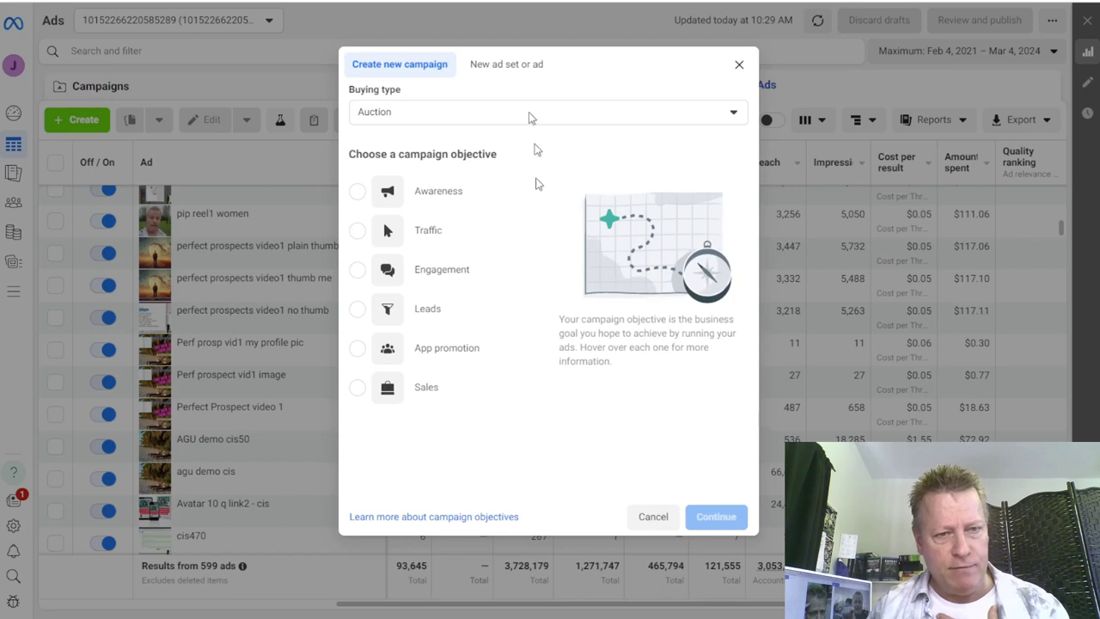
{"action": "mouse_move", "coordinate": [434, 272]}
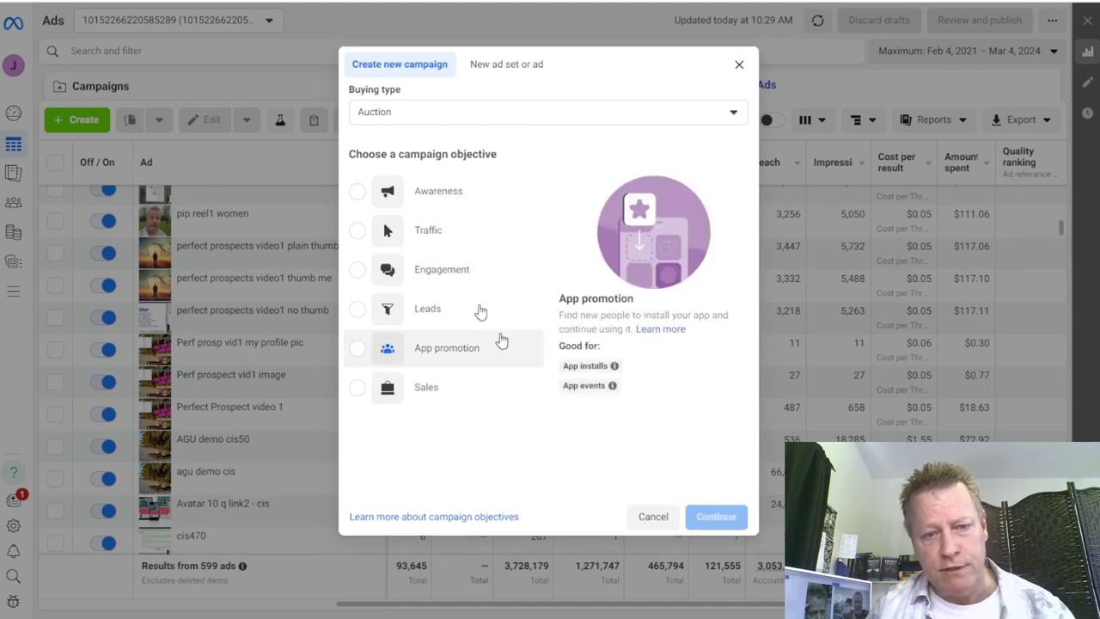
{"action": "left_click", "coordinate": [429, 269]}
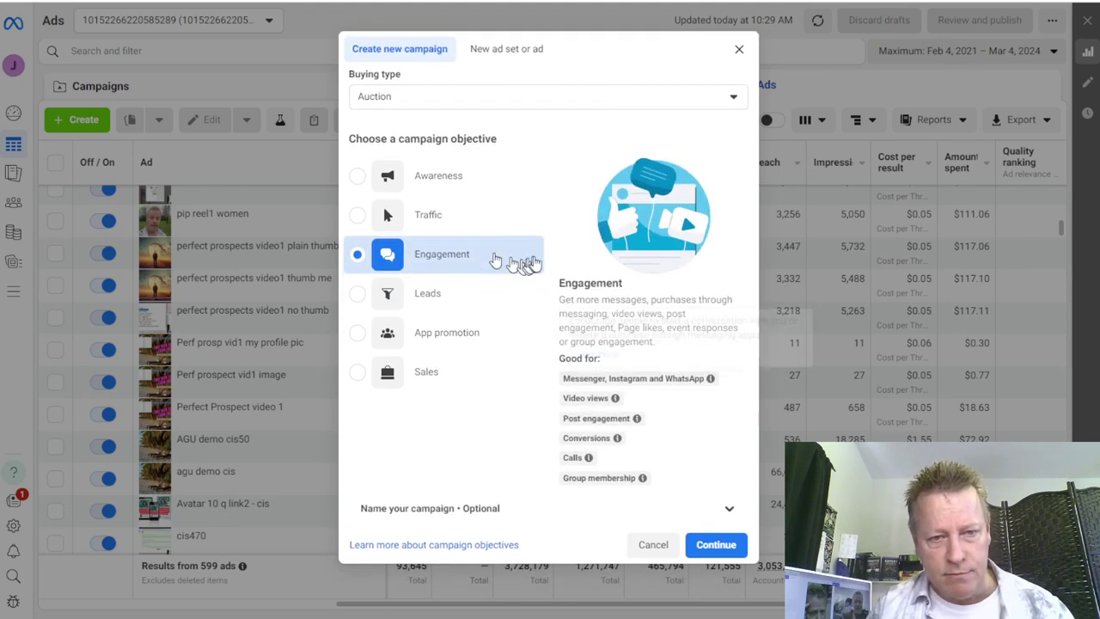
Expand the optional naming section of the new campaign and activate the campaign name field.
{"action": "mouse_move", "coordinate": [637, 416]}
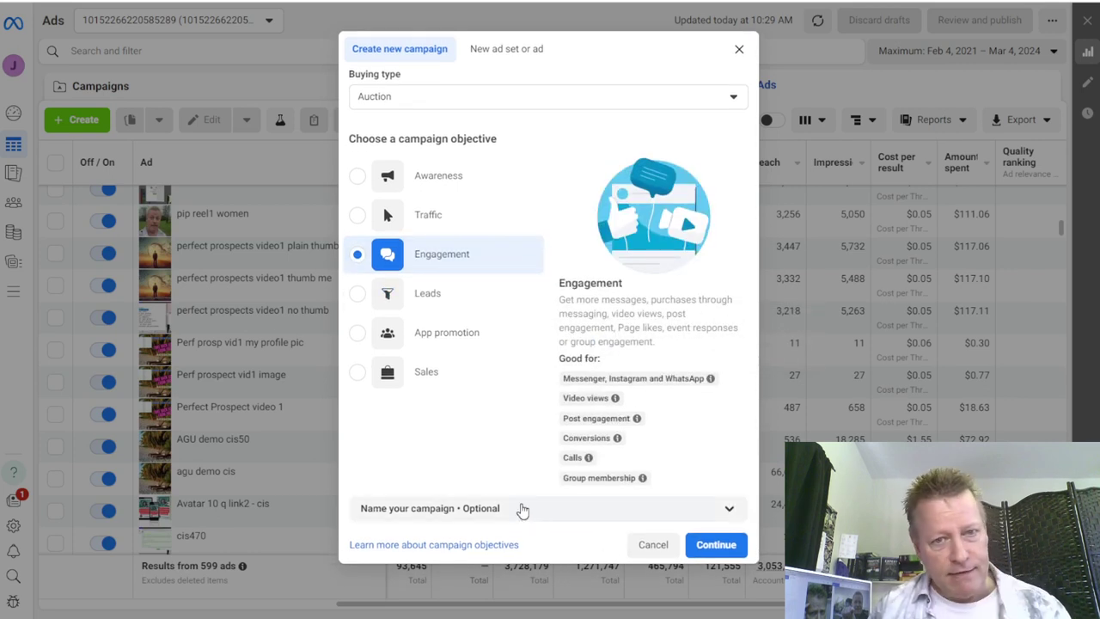
{"action": "left_click", "coordinate": [498, 510]}
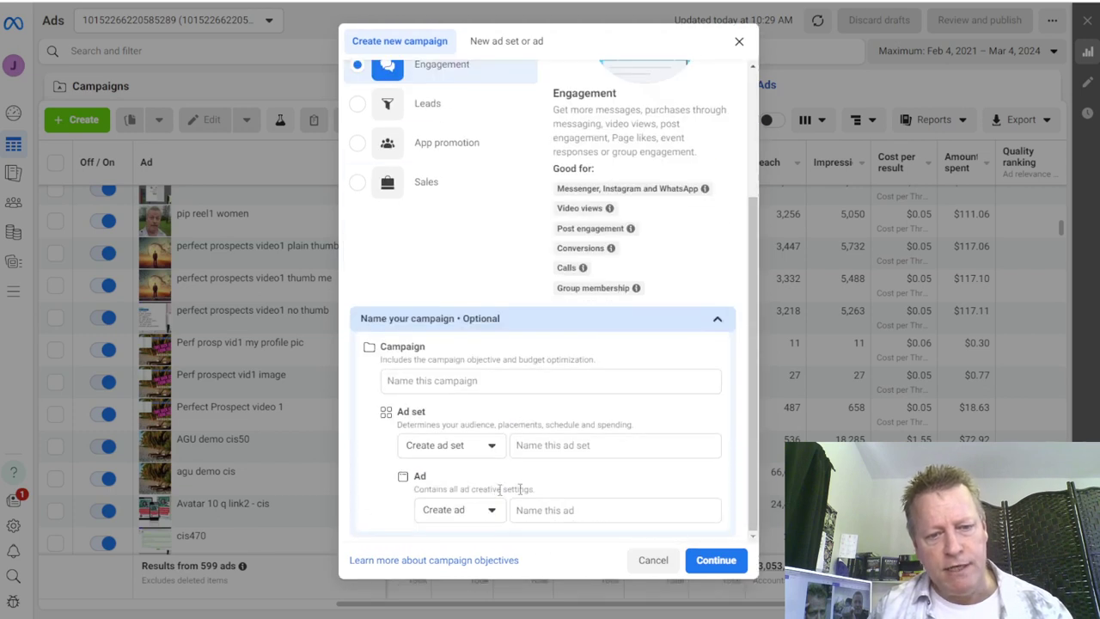
{"action": "left_click", "coordinate": [448, 381]}
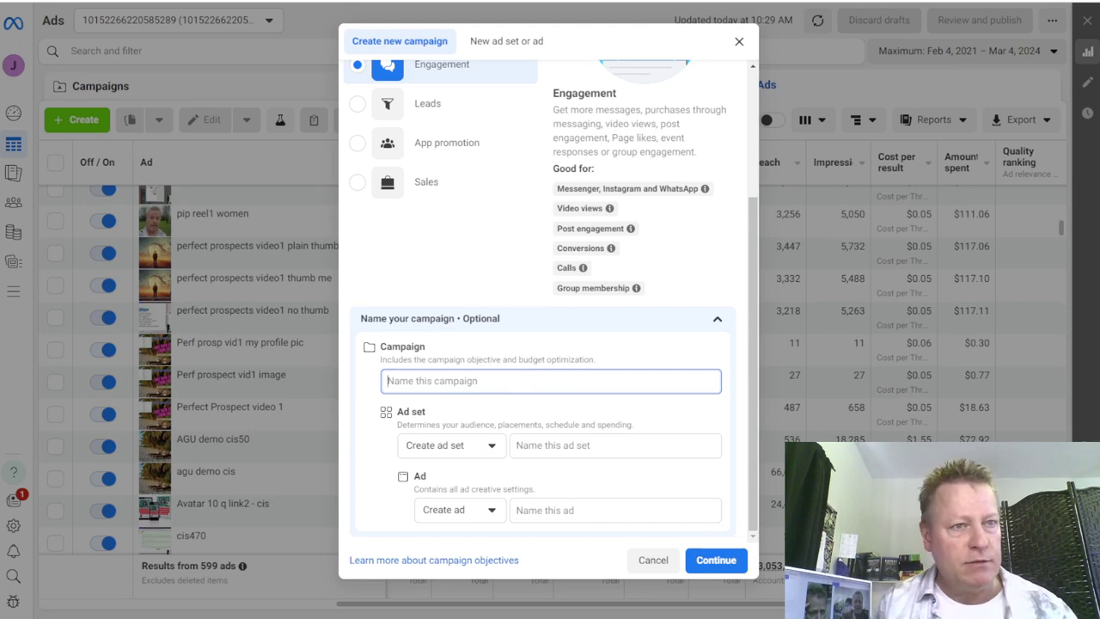
Open the Facebook business page in a new tab and look through its additional sections for the video content.
{"action": "key", "text": "ctrl+t"}
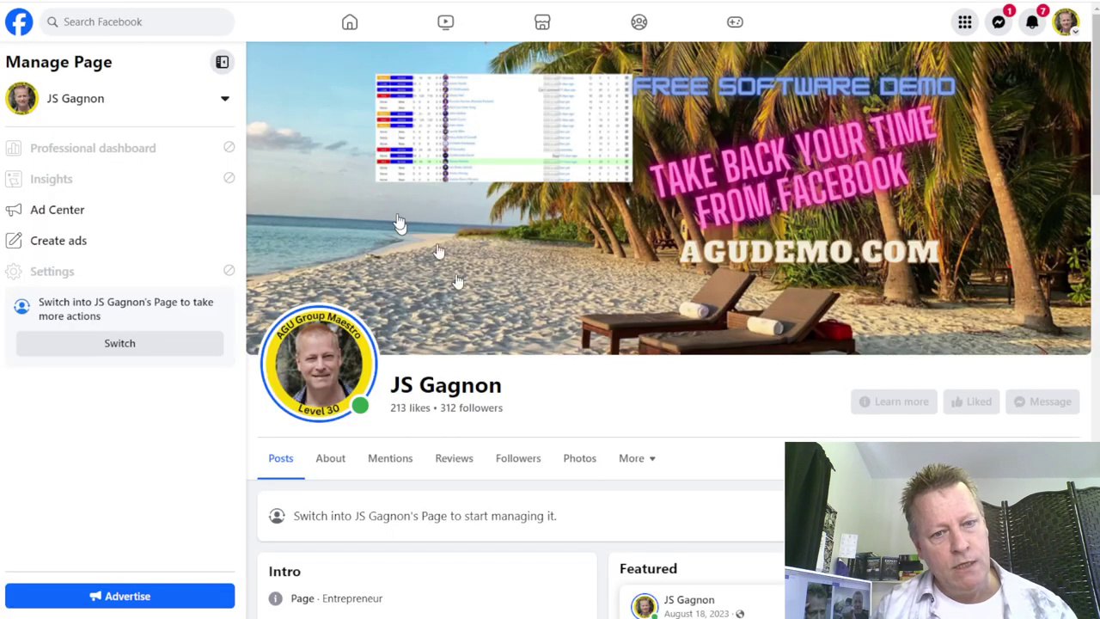
{"action": "scroll", "coordinate": [653, 464], "scroll_direction": "down", "scroll_amount": 6}
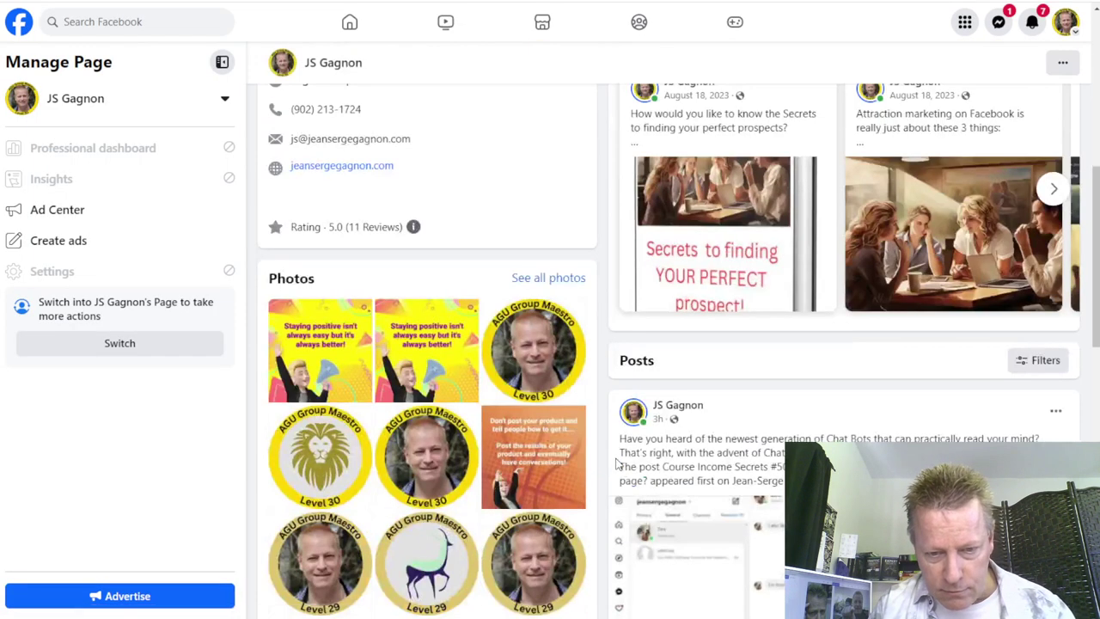
{"action": "scroll", "coordinate": [616, 464], "scroll_direction": "up", "scroll_amount": 6}
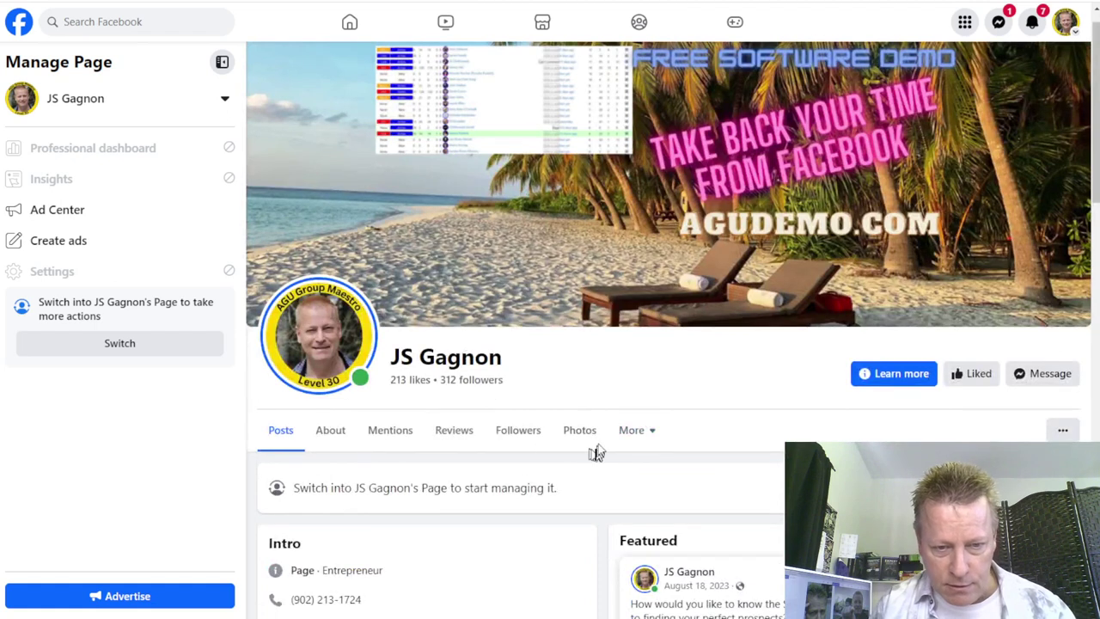
{"action": "left_click", "coordinate": [646, 437]}
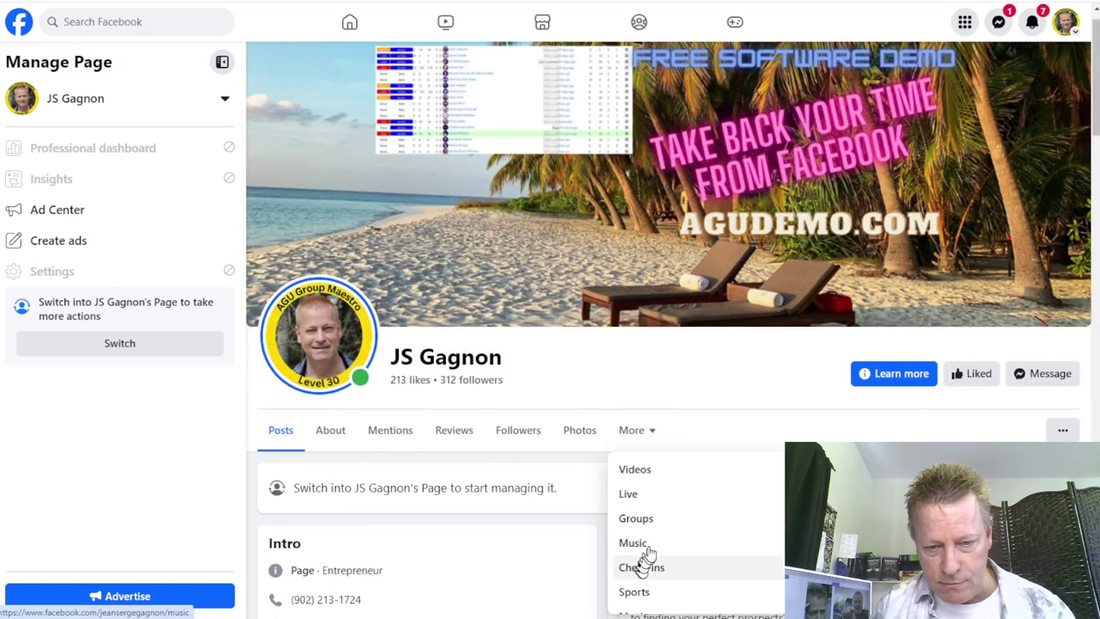
{"action": "scroll", "coordinate": [646, 554], "scroll_direction": "down", "scroll_amount": 2}
{"action": "scroll", "coordinate": [658, 541], "scroll_direction": "down", "scroll_amount": 3}
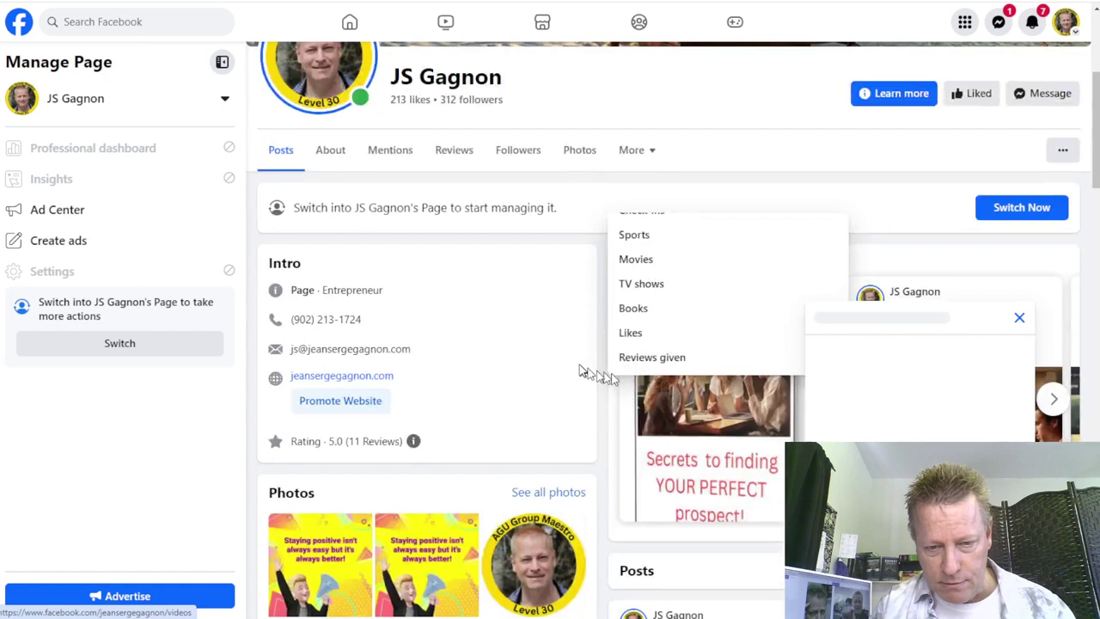
{"action": "scroll", "coordinate": [658, 284], "scroll_direction": "up", "scroll_amount": 3}
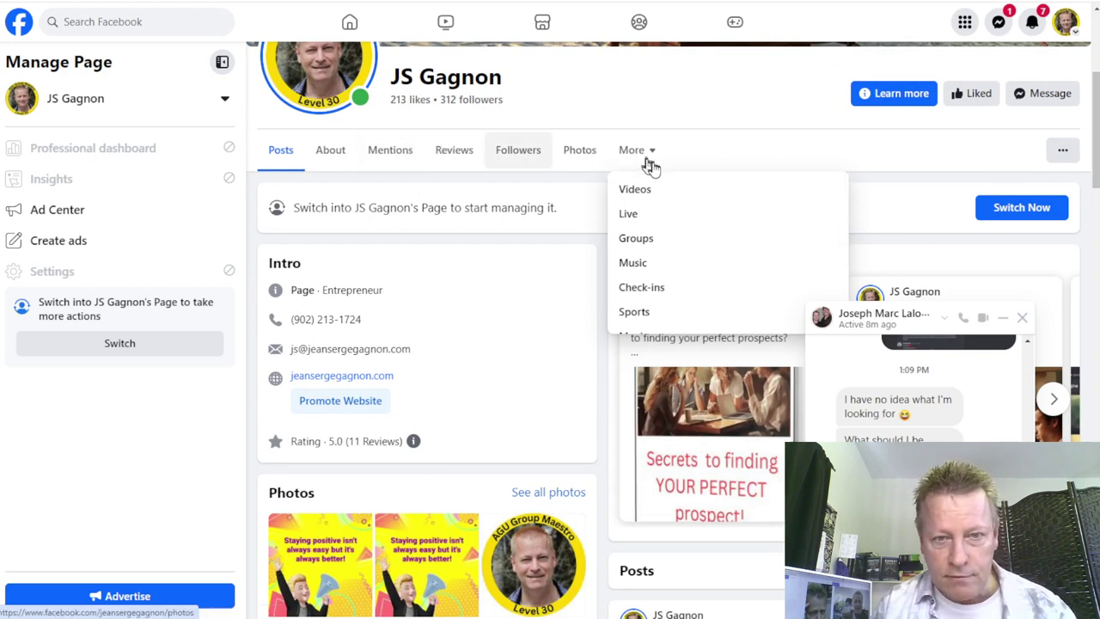
{"action": "scroll", "coordinate": [660, 272], "scroll_direction": "down", "scroll_amount": 2}
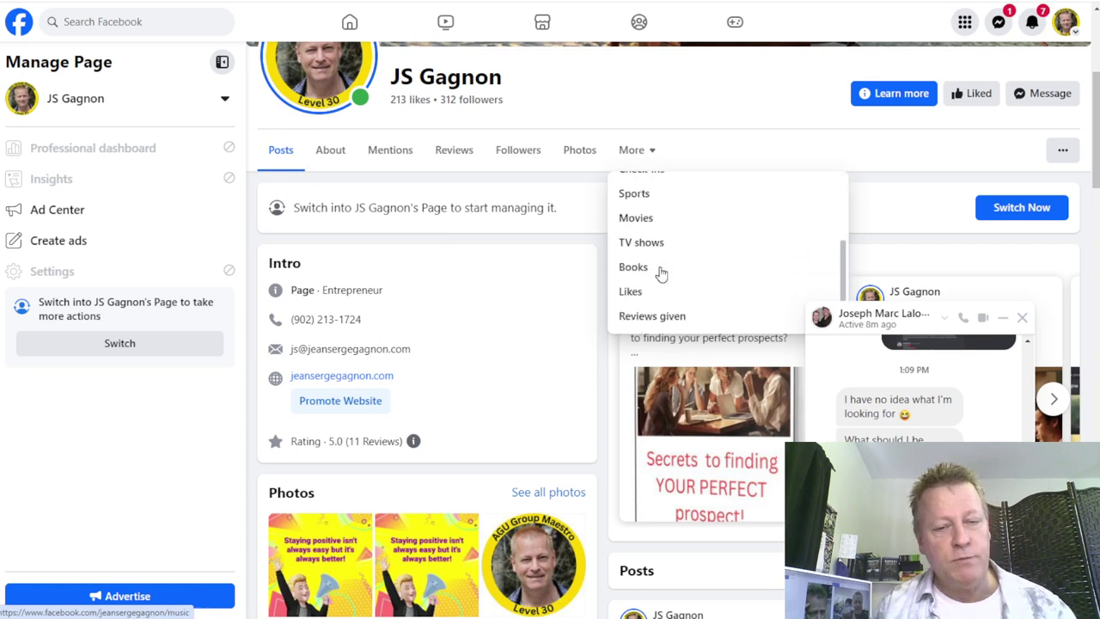
{"action": "scroll", "coordinate": [661, 271], "scroll_direction": "up", "scroll_amount": 3}
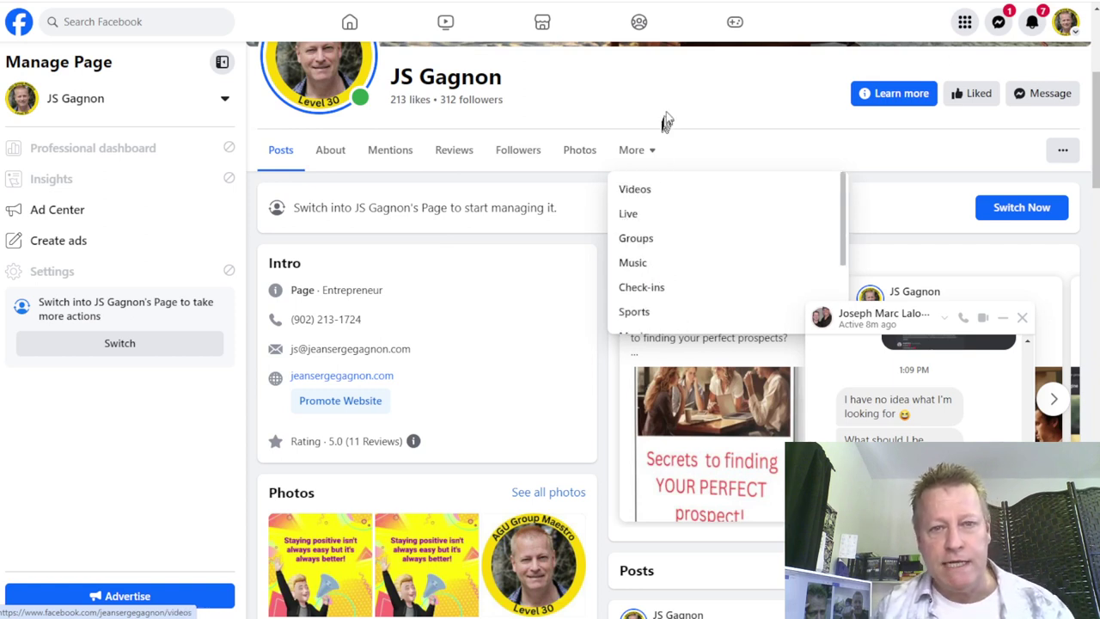
{"action": "scroll", "coordinate": [753, 224], "scroll_direction": "up", "scroll_amount": 3}
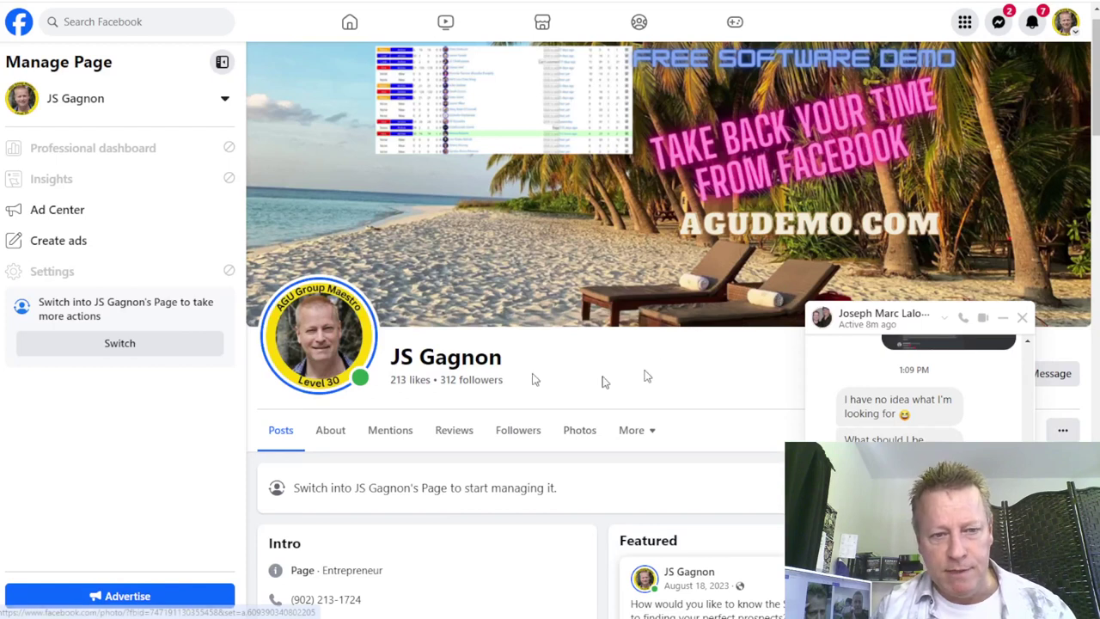
Close the open chat window and switch from the personal profile into the business page's profile.
{"action": "left_click", "coordinate": [1021, 317]}
{"action": "left_click", "coordinate": [1065, 21]}
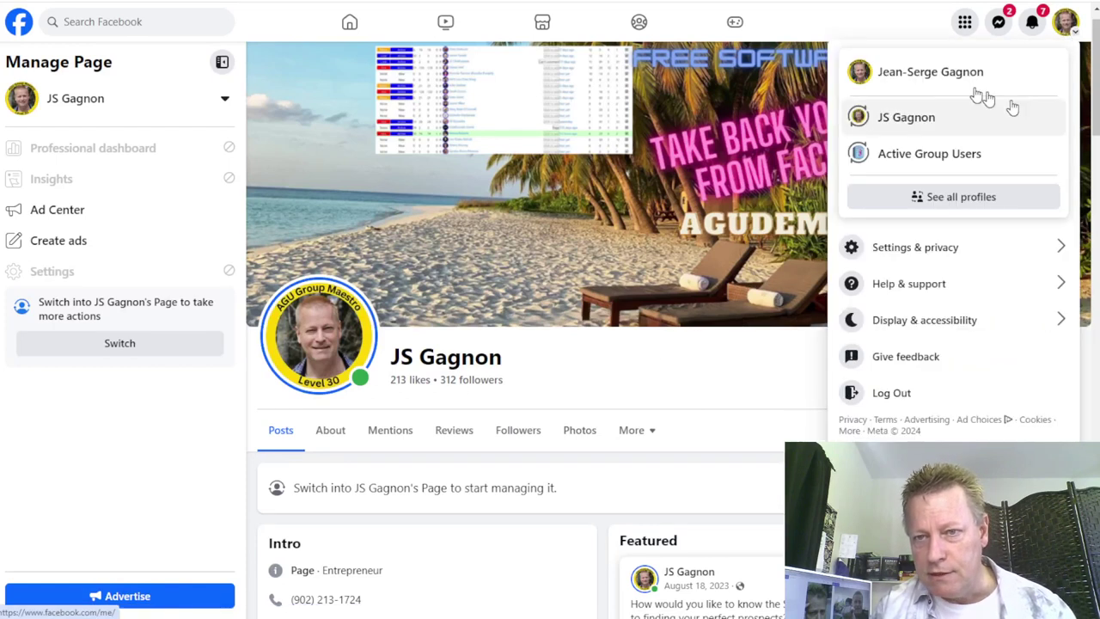
{"action": "key", "text": "Escape"}
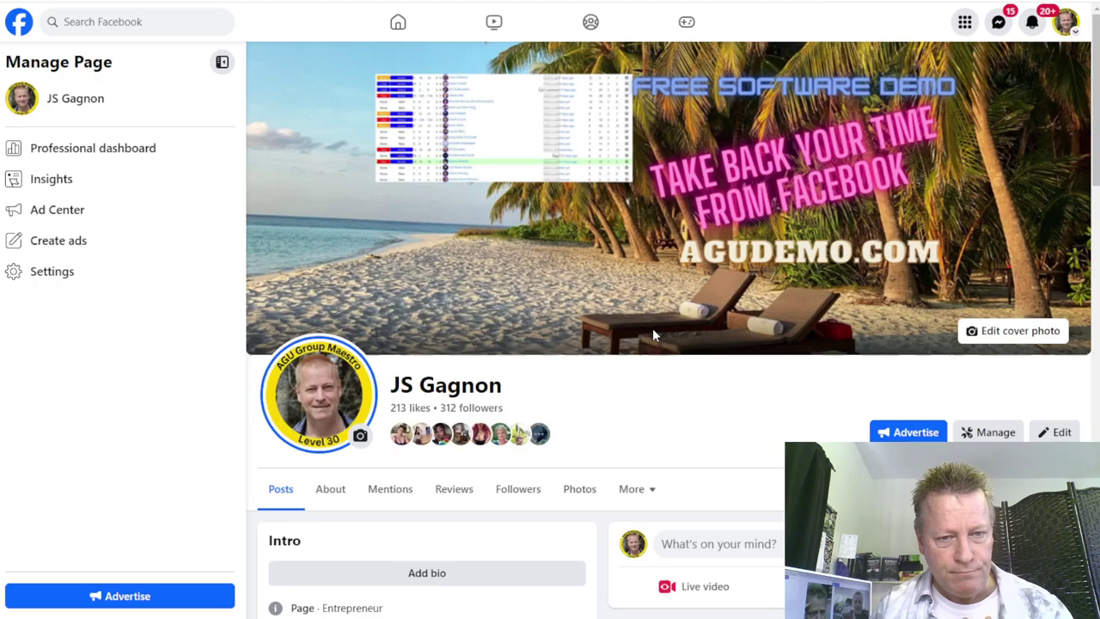
Check the page's full list of additional sections for its reels while acting as the page.
{"action": "scroll", "coordinate": [834, 423], "scroll_direction": "down", "scroll_amount": 3}
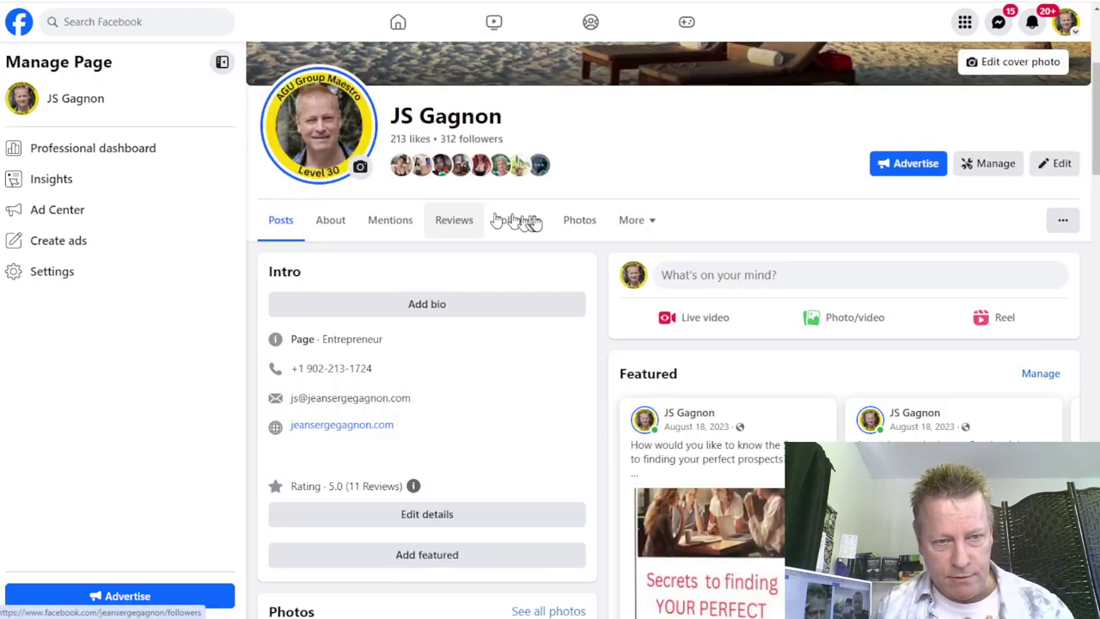
{"action": "left_click", "coordinate": [645, 223]}
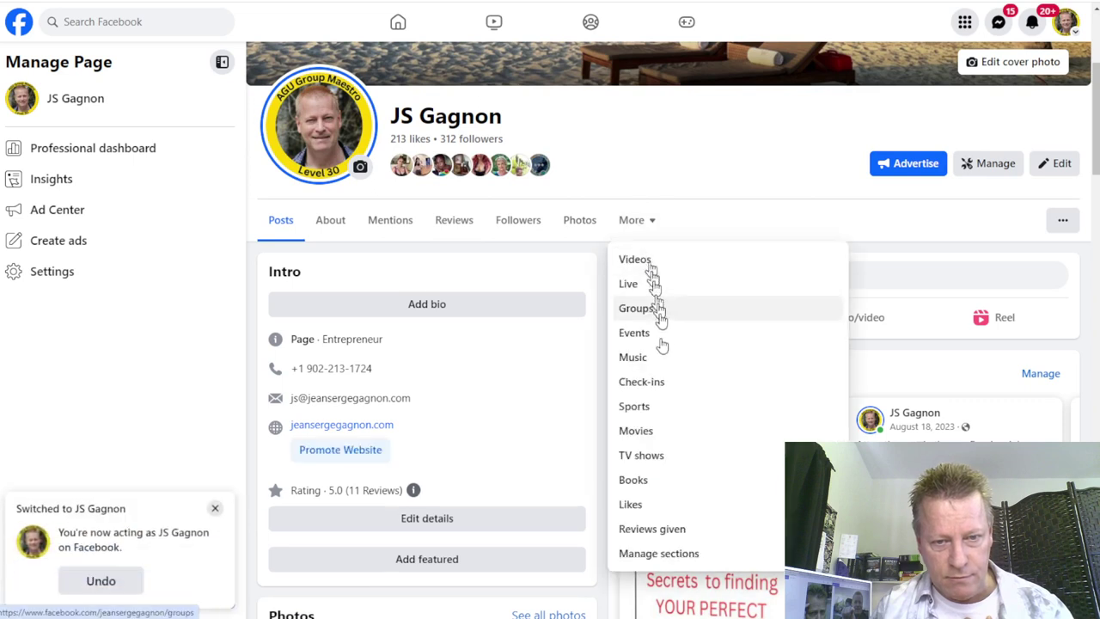
{"action": "scroll", "coordinate": [673, 468], "scroll_direction": "down", "scroll_amount": 3}
{"action": "scroll", "coordinate": [675, 467], "scroll_direction": "up", "scroll_amount": 3}
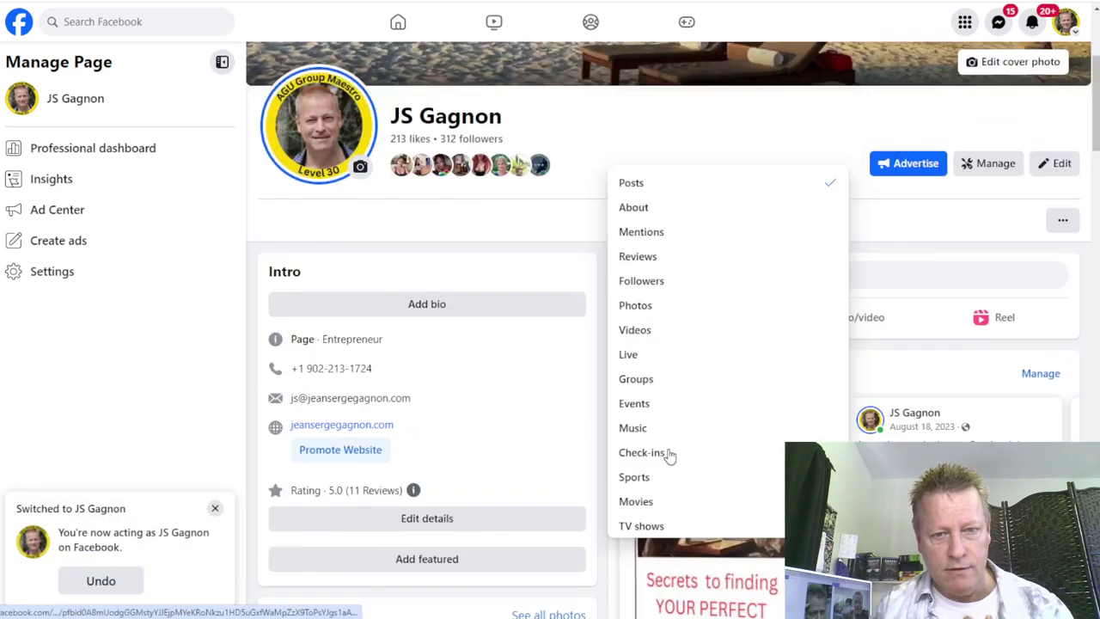
{"action": "scroll", "coordinate": [668, 453], "scroll_direction": "down", "scroll_amount": 3}
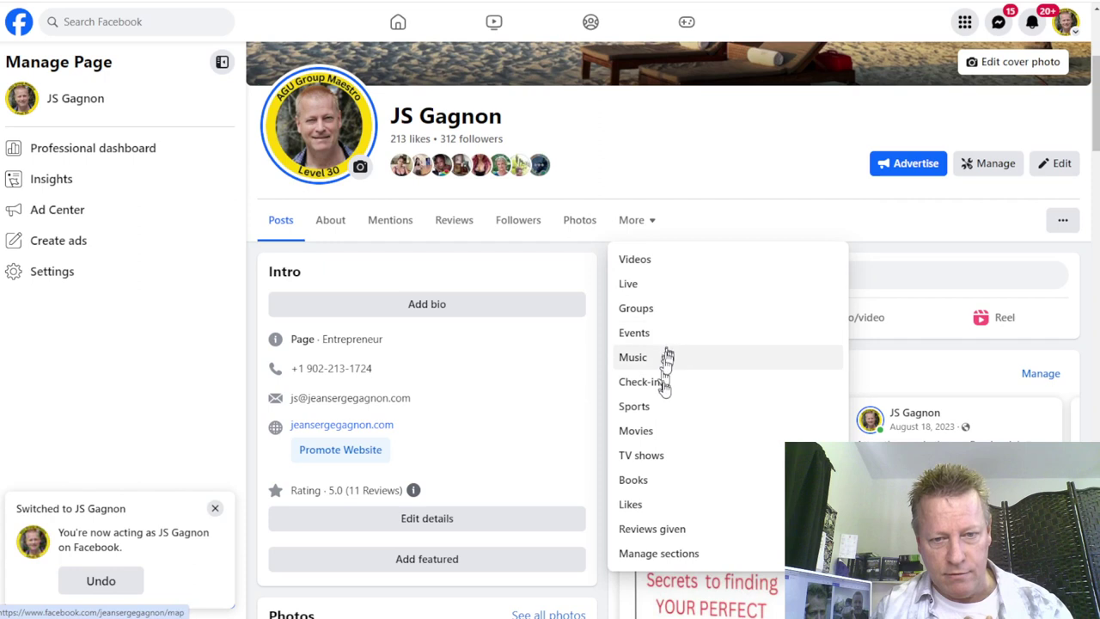
{"action": "left_click", "coordinate": [685, 156]}
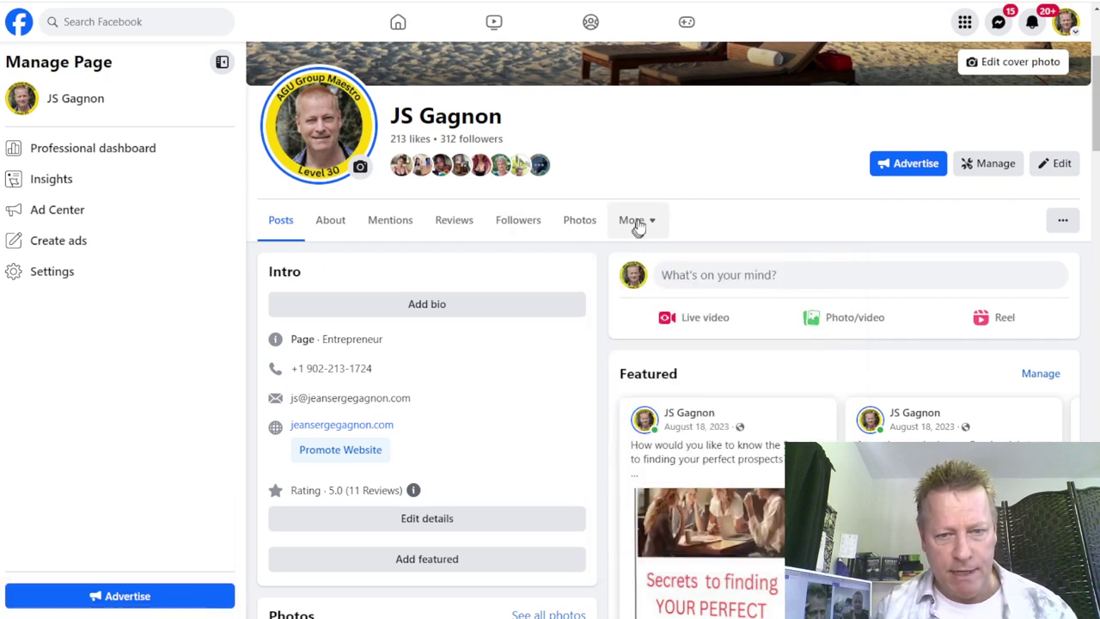
Browse the page's posts and examine the recent reels about doing it backwards as candidates for the ad.
{"action": "scroll", "coordinate": [780, 385], "scroll_direction": "down", "scroll_amount": 3}
{"action": "scroll", "coordinate": [780, 389], "scroll_direction": "down", "scroll_amount": 10}
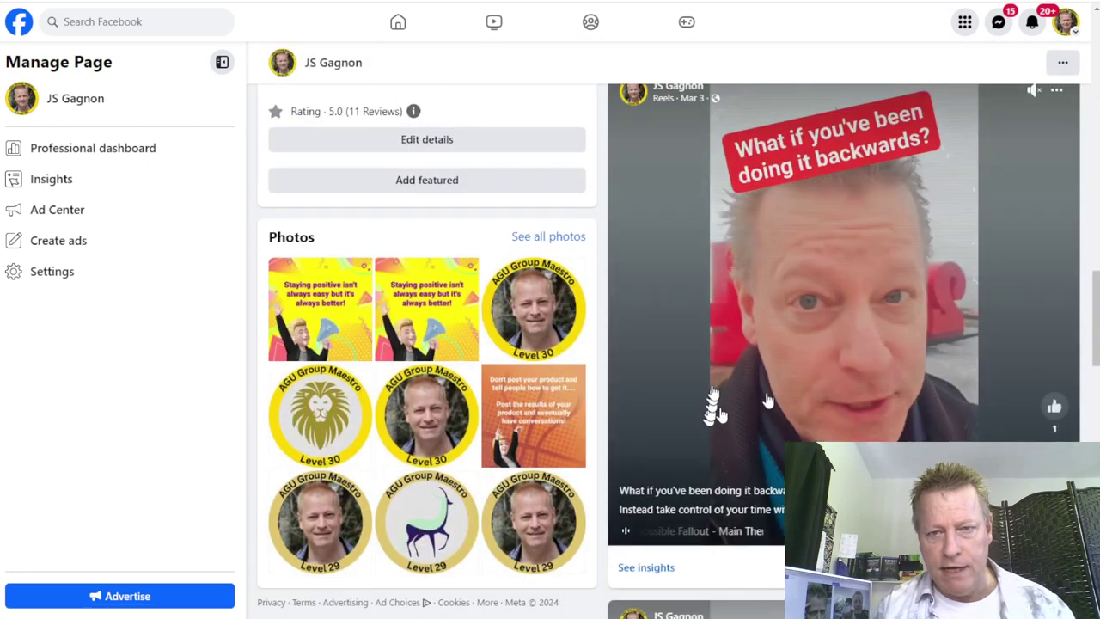
{"action": "scroll", "coordinate": [756, 388], "scroll_direction": "up", "scroll_amount": 1}
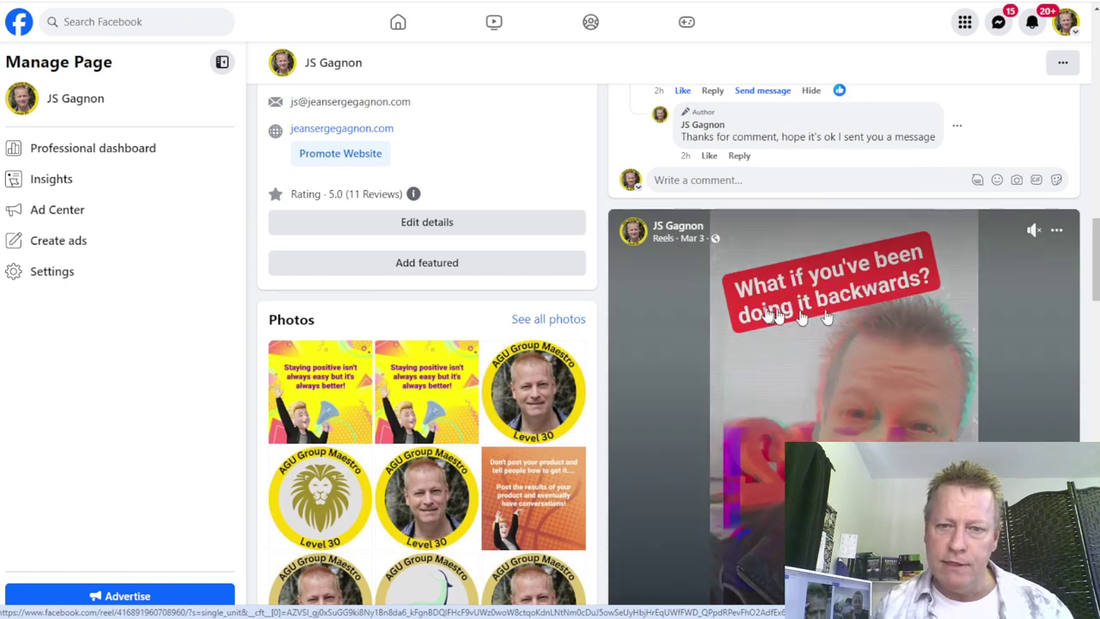
{"action": "scroll", "coordinate": [979, 410], "scroll_direction": "down", "scroll_amount": 1}
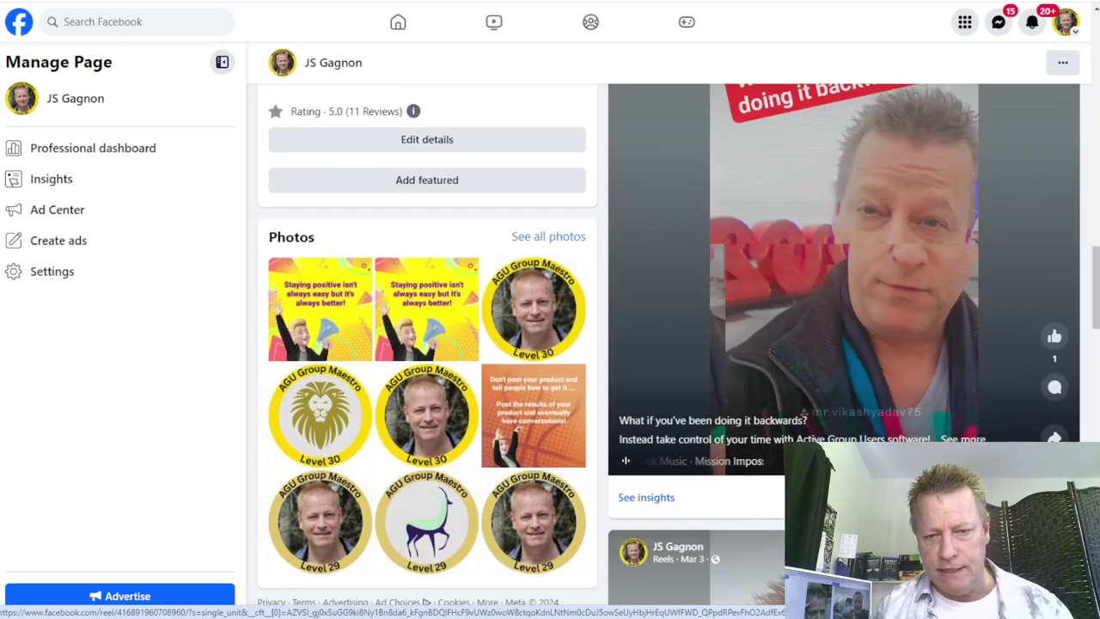
{"action": "scroll", "coordinate": [979, 411], "scroll_direction": "down", "scroll_amount": 3}
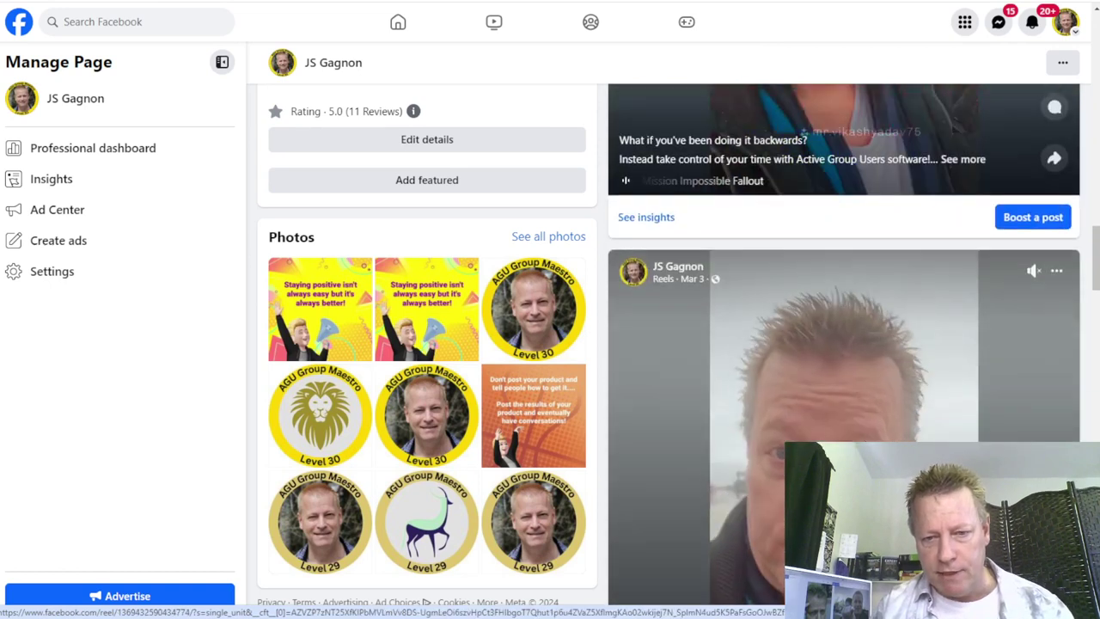
{"action": "scroll", "coordinate": [980, 410], "scroll_direction": "down", "scroll_amount": 8}
{"action": "scroll", "coordinate": [807, 370], "scroll_direction": "down", "scroll_amount": 1}
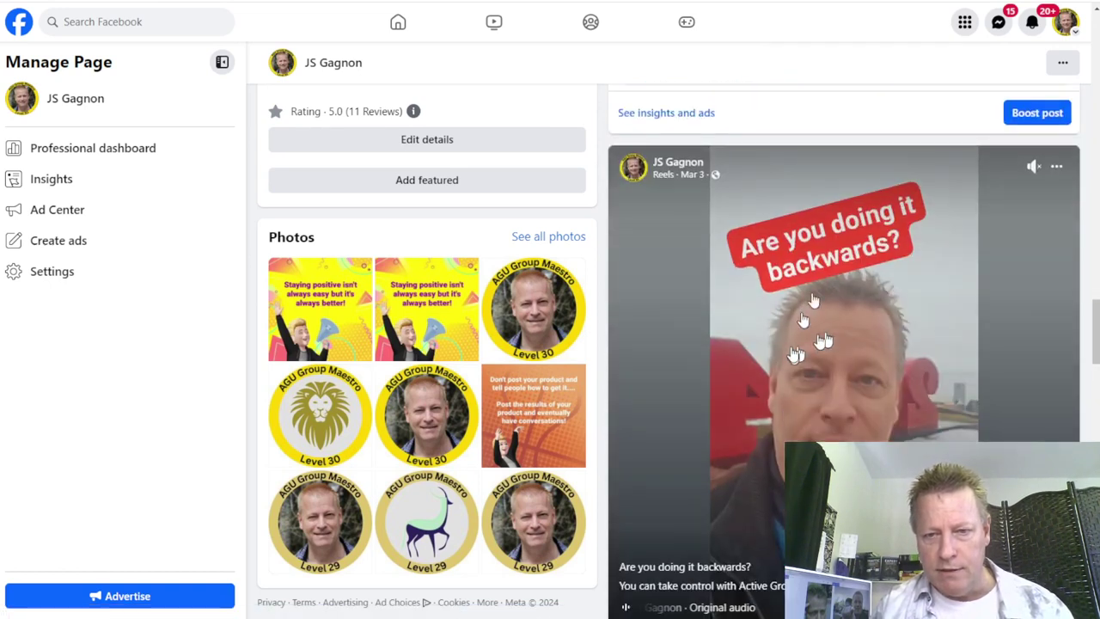
{"action": "scroll", "coordinate": [807, 404], "scroll_direction": "down", "scroll_amount": 2}
{"action": "scroll", "coordinate": [808, 404], "scroll_direction": "down", "scroll_amount": 4}
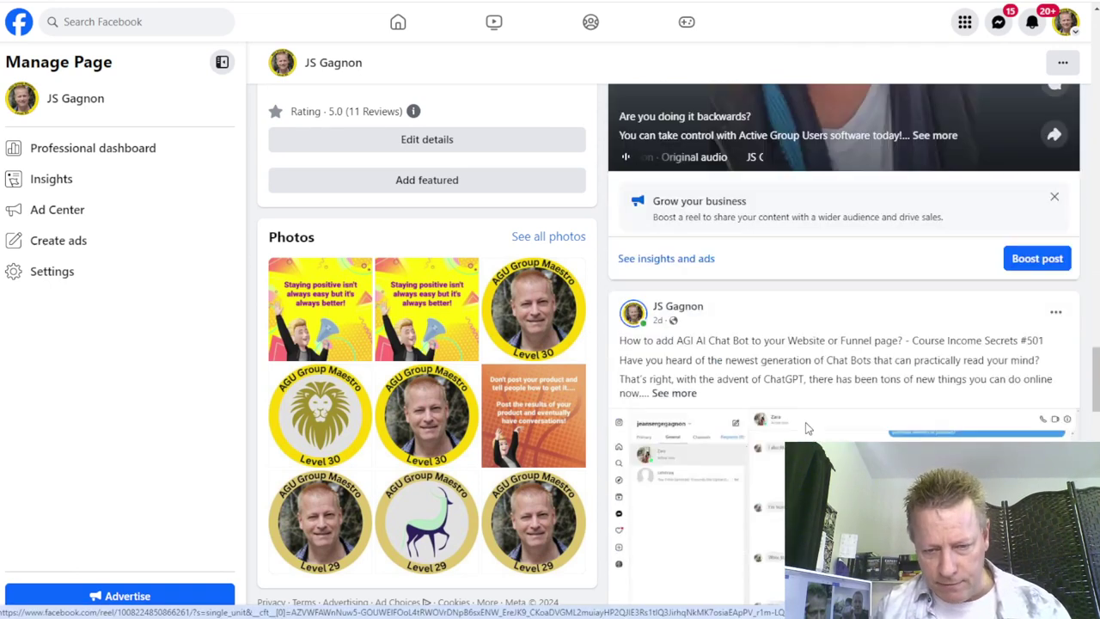
{"action": "scroll", "coordinate": [806, 417], "scroll_direction": "up", "scroll_amount": 7}
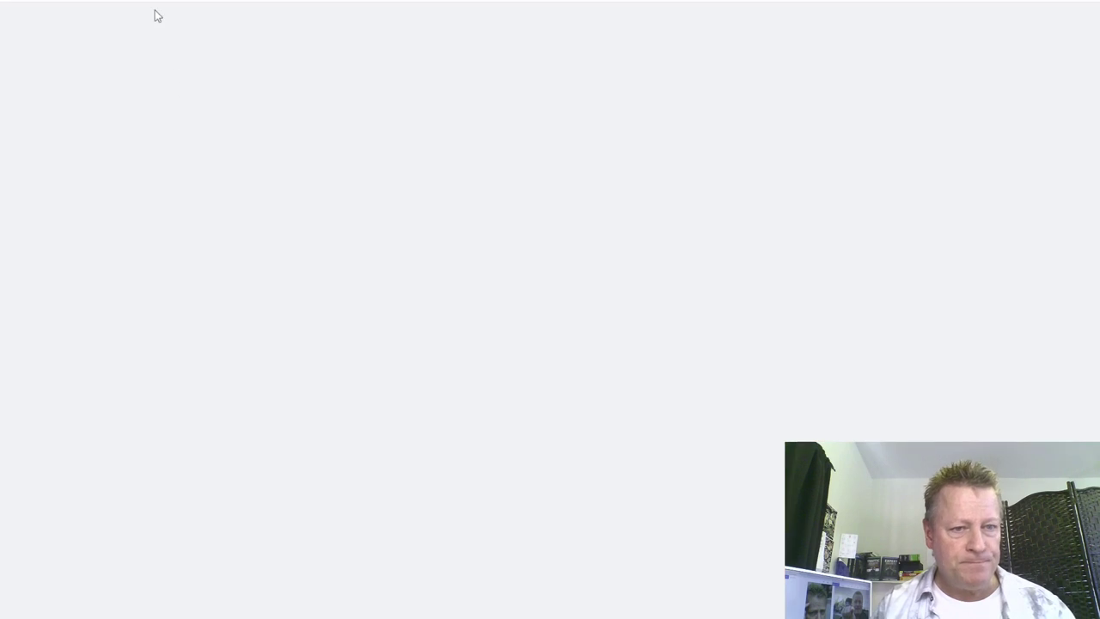
Return to Ads Manager and name the new Engagement campaign "Backward 1".
{"action": "type", "text": "B"}
{"action": "key", "text": "BackSpace"}
{"action": "type", "text": "Backward 1"}
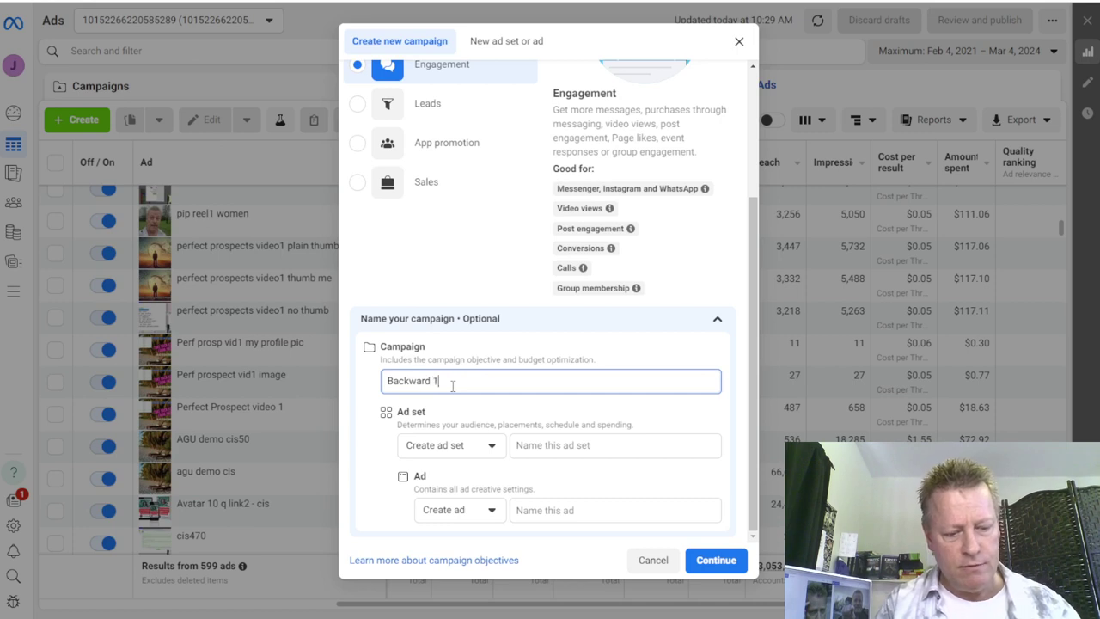
{"action": "key", "text": "ctrl+a"}
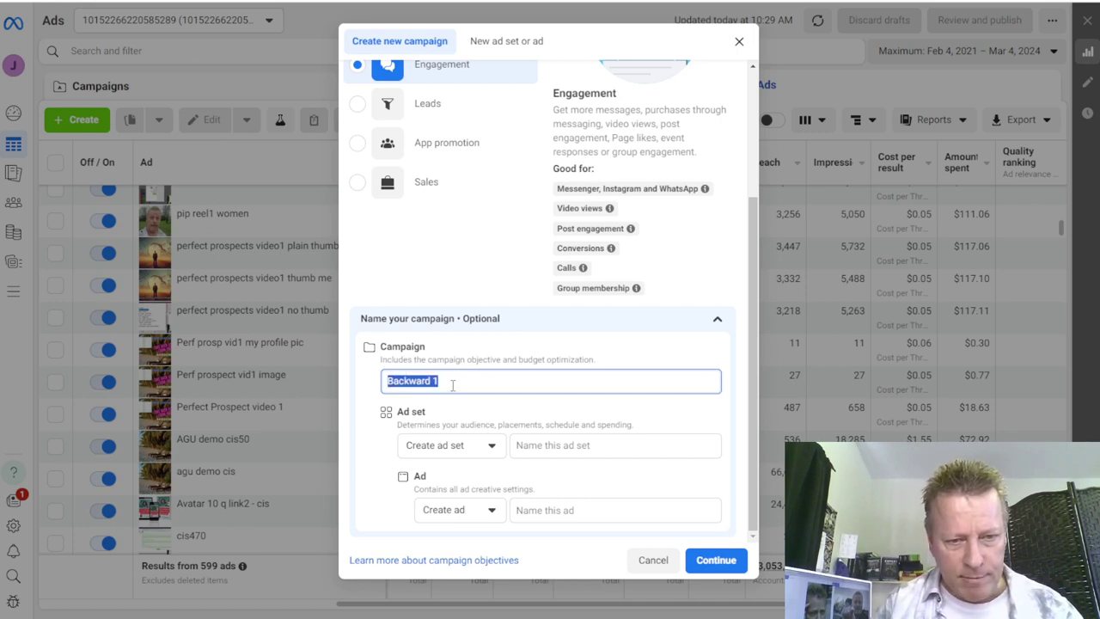
{"action": "left_click", "coordinate": [458, 383]}
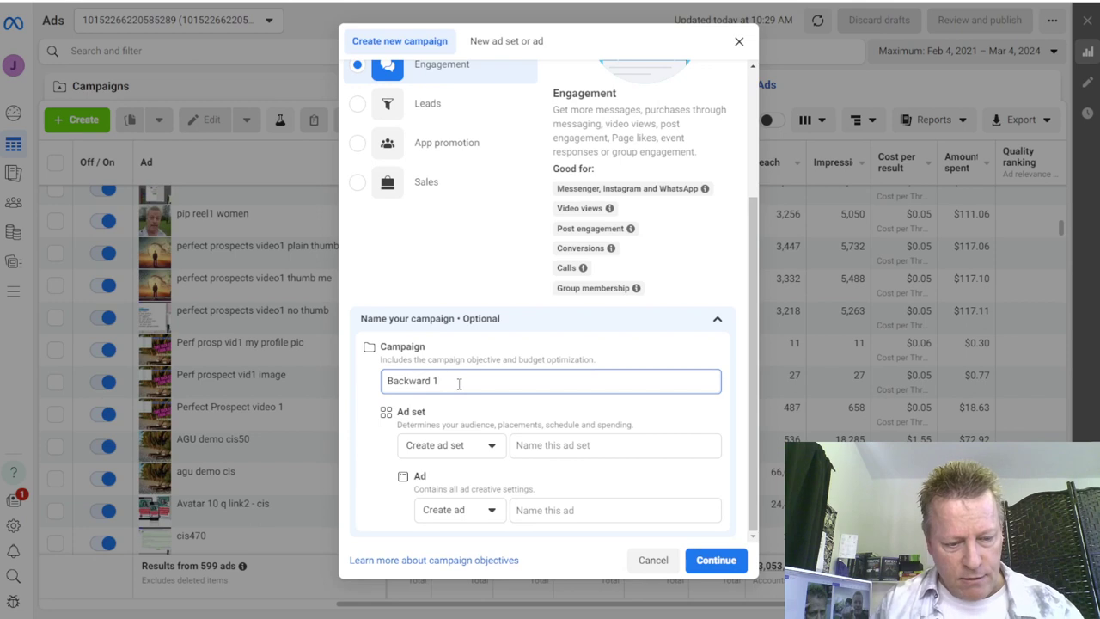
Copy the campaign name "Backward 1" and reuse it as the name of both the ad set and the ad.
{"action": "key", "text": "ctrl+a"}
{"action": "key", "text": "ctrl+c"}
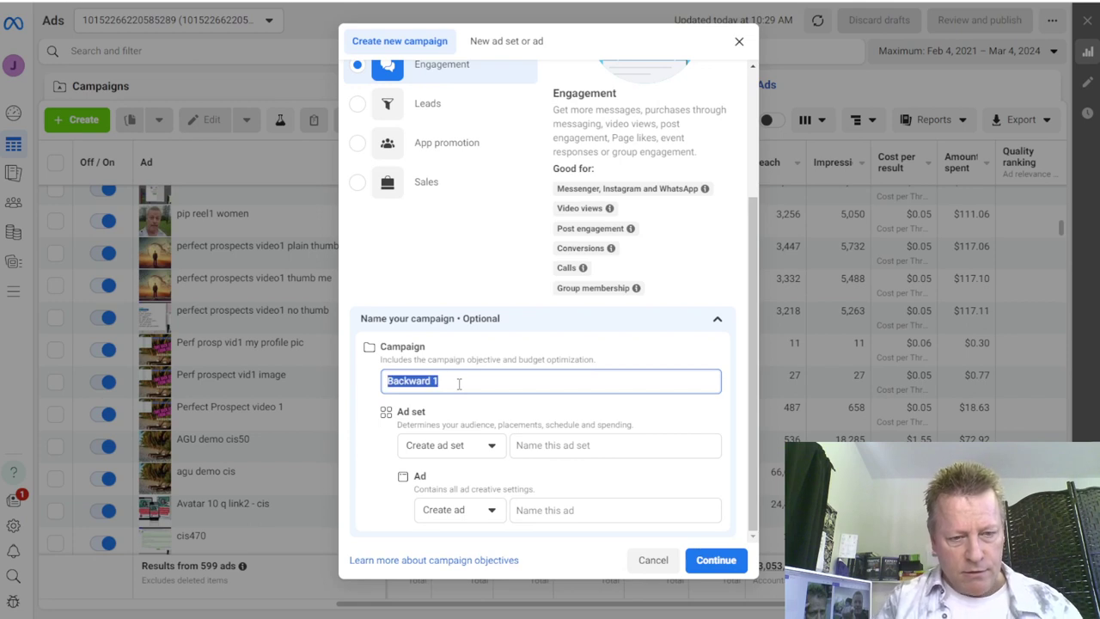
{"action": "left_click", "coordinate": [579, 444]}
{"action": "key", "text": "ctrl+v"}
{"action": "left_click", "coordinate": [567, 509]}
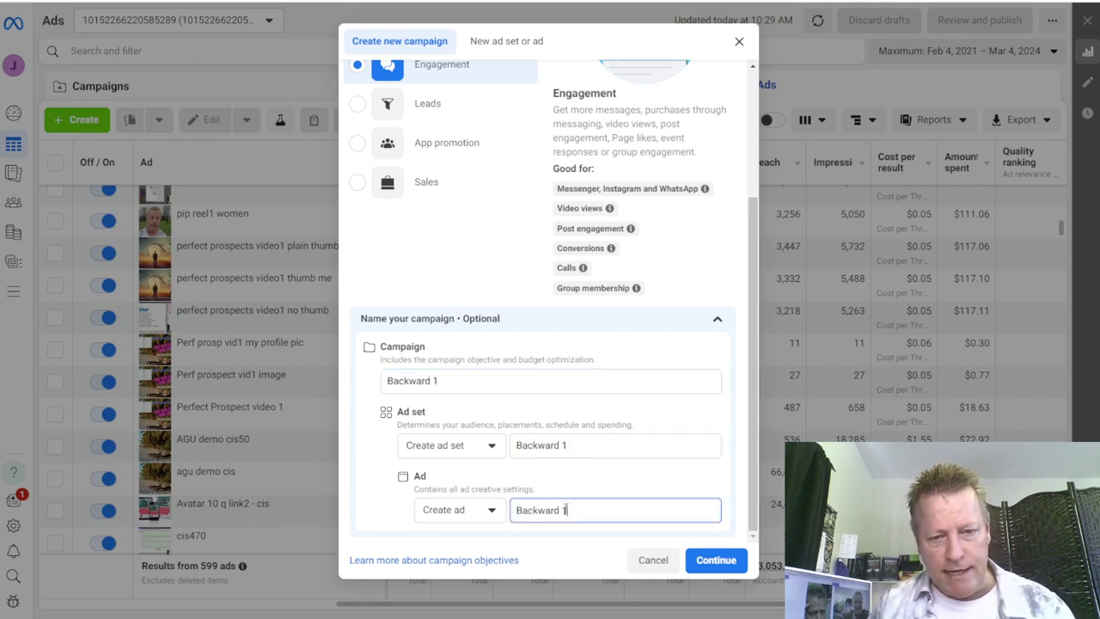
Proceed from the naming form and create the campaign with the Manual engagement campaign setup.
{"action": "left_click", "coordinate": [701, 567]}
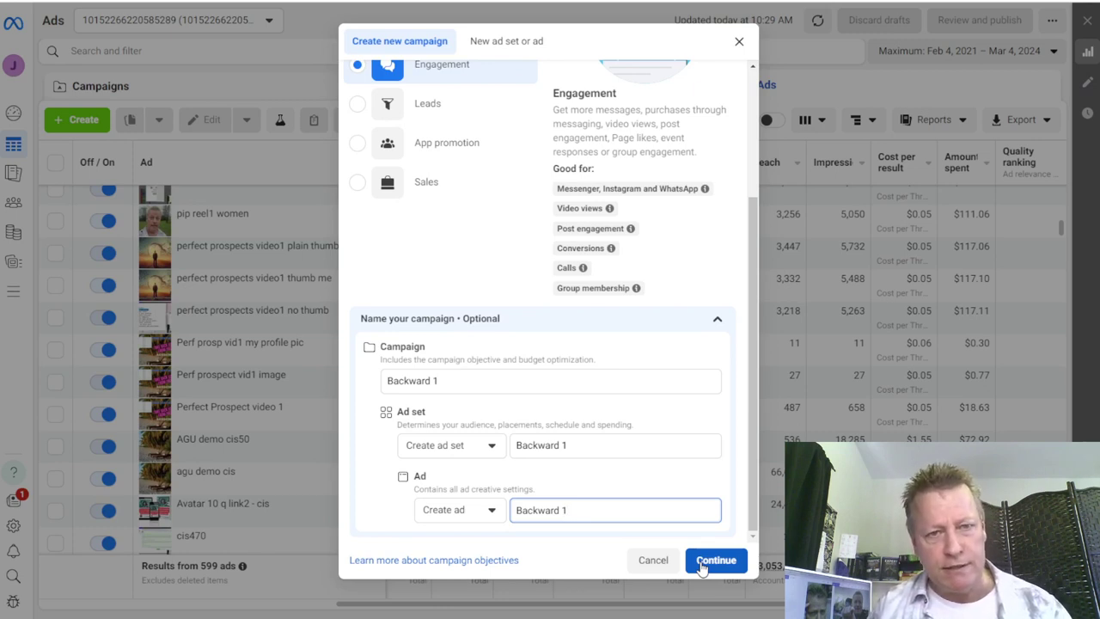
{"action": "left_click", "coordinate": [711, 560]}
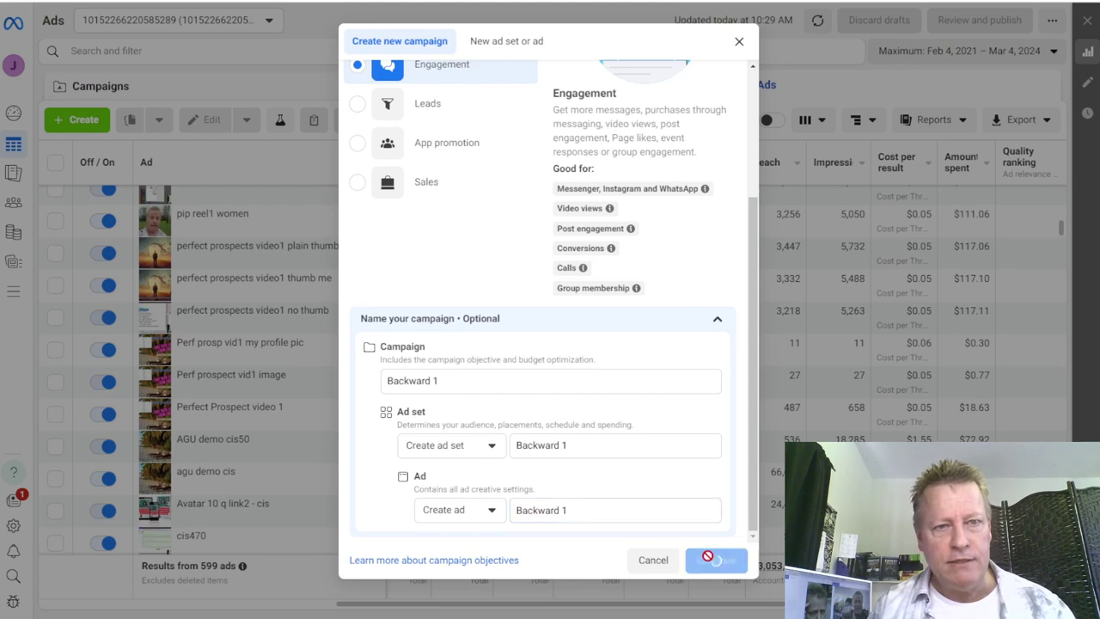
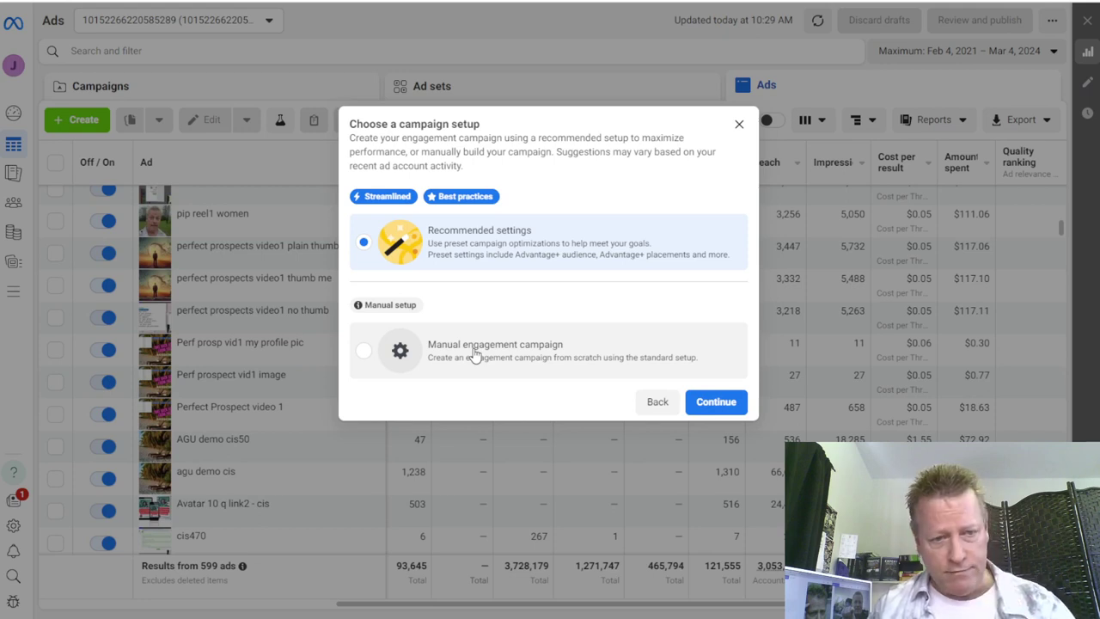
{"action": "left_click", "coordinate": [481, 358]}
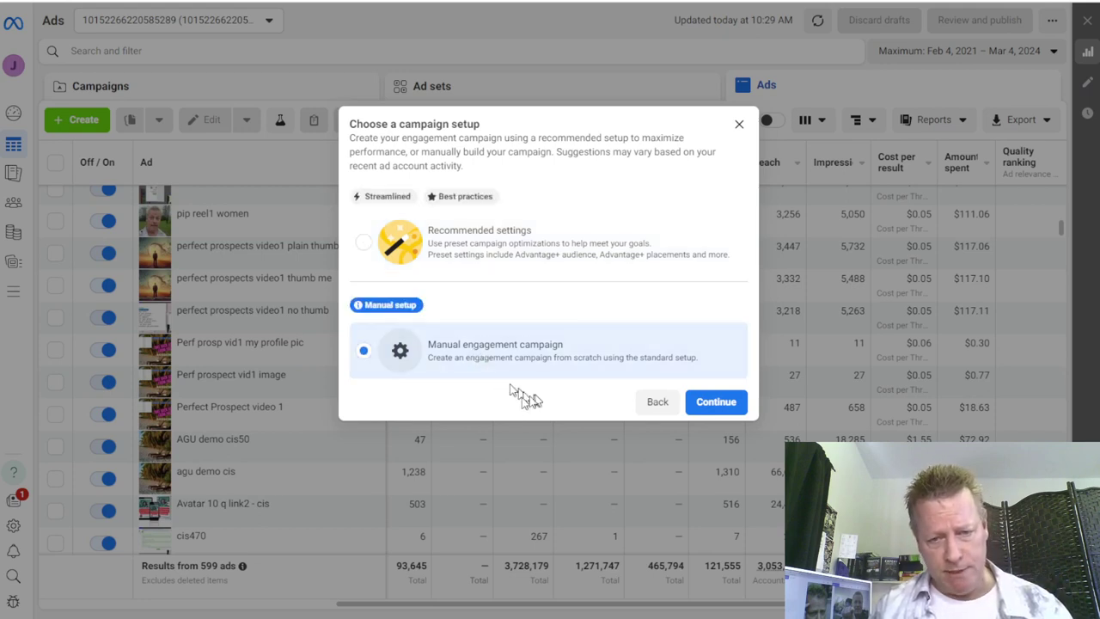
{"action": "left_click", "coordinate": [707, 405]}
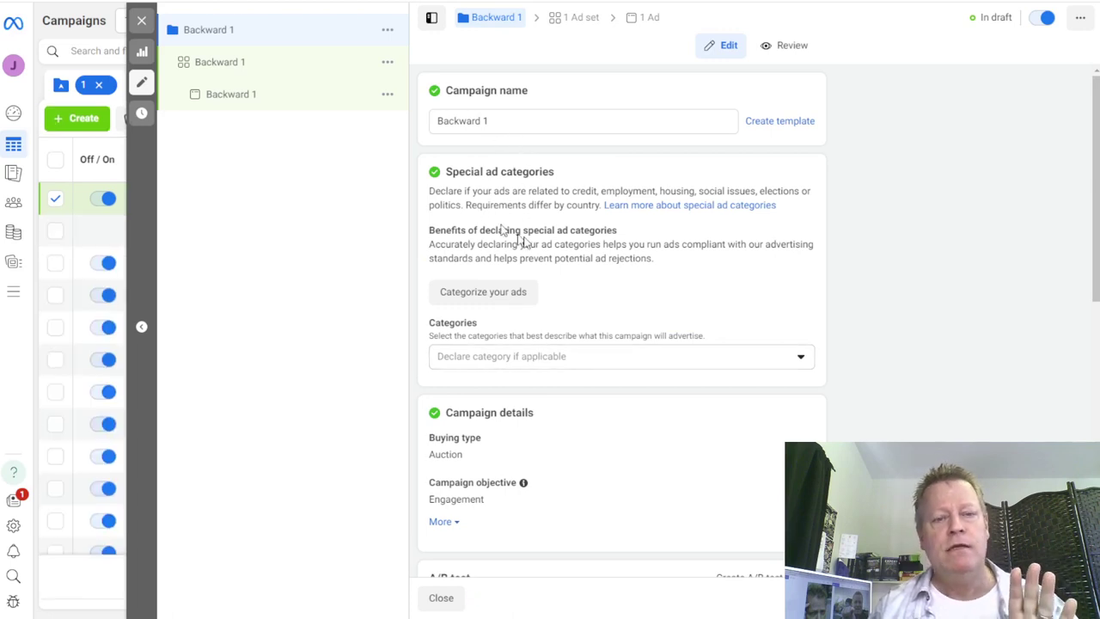
Set the campaign's daily budget to 1.5 dollars under Advantage campaign budget.
{"action": "scroll", "coordinate": [481, 361], "scroll_direction": "down", "scroll_amount": 3}
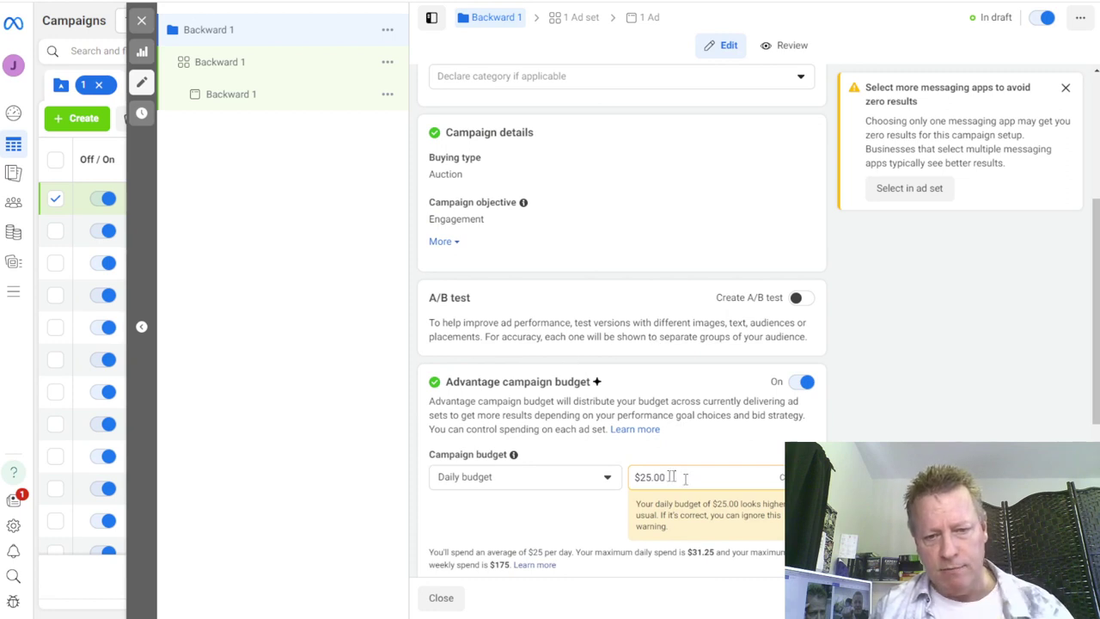
{"action": "left_click_drag", "start_coordinate": [685, 478], "coordinate": [620, 482]}
{"action": "type", "text": "1.5"}
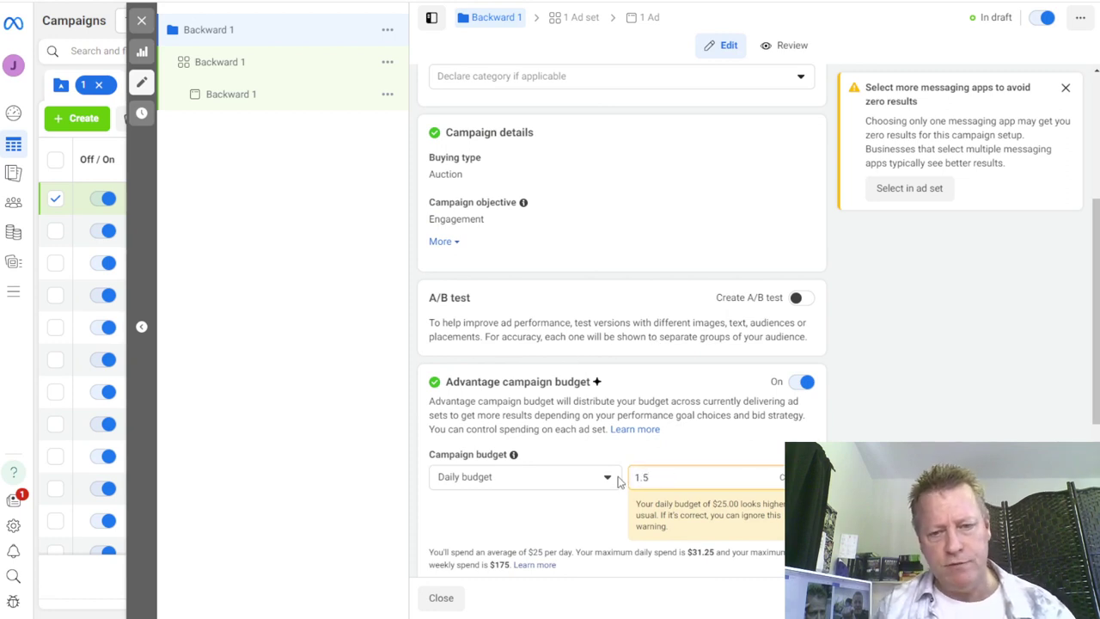
Apply the campaign's daily budget, review the remaining campaign settings and proceed to the Backward 1 ad set.
{"action": "left_click", "coordinate": [562, 509]}
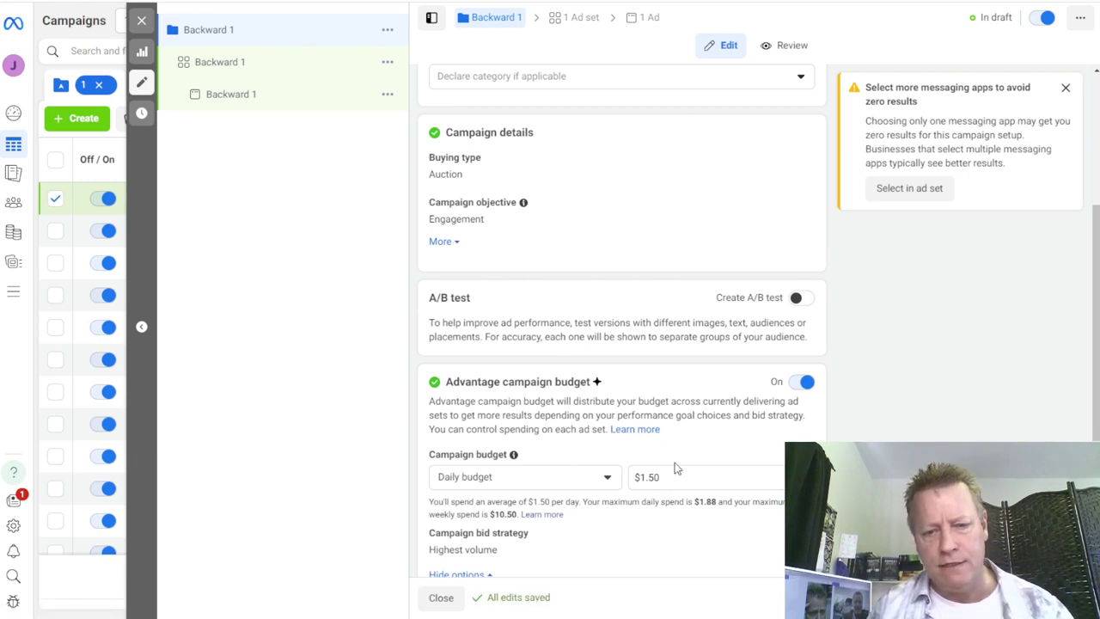
{"action": "scroll", "coordinate": [677, 471], "scroll_direction": "down", "scroll_amount": 1}
{"action": "scroll", "coordinate": [677, 450], "scroll_direction": "up", "scroll_amount": 3}
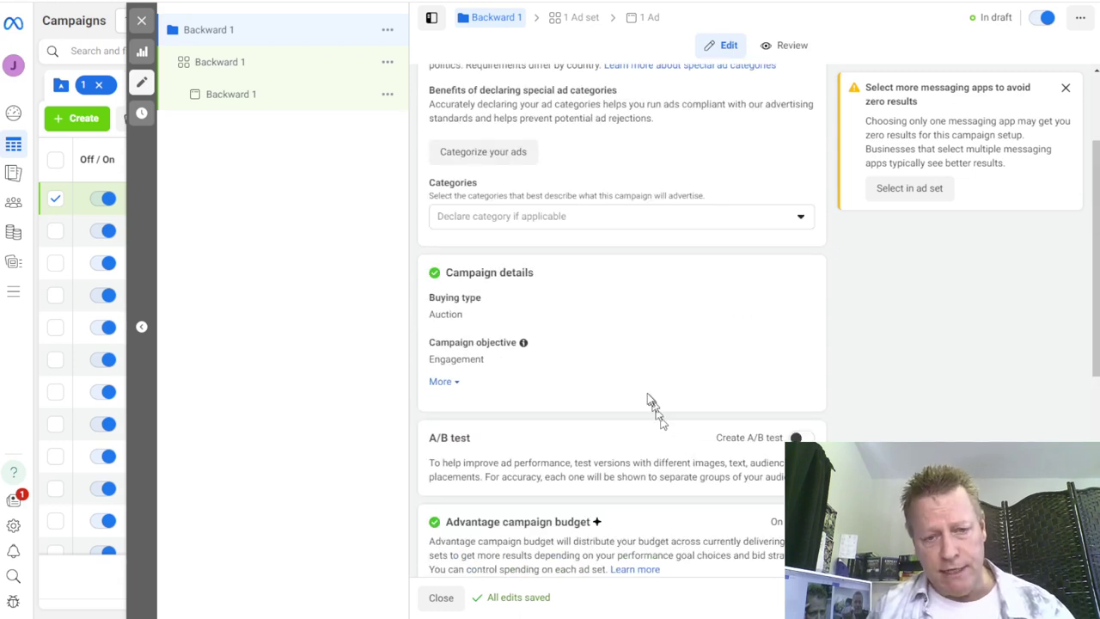
{"action": "scroll", "coordinate": [651, 403], "scroll_direction": "down", "scroll_amount": 5}
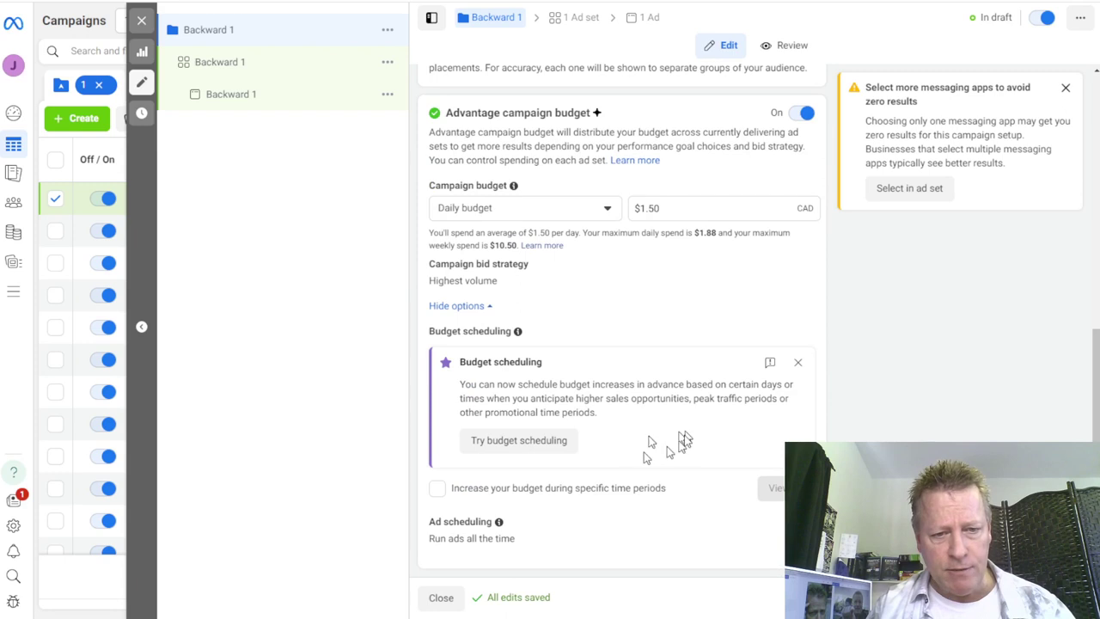
{"action": "scroll", "coordinate": [573, 481], "scroll_direction": "up", "scroll_amount": 2}
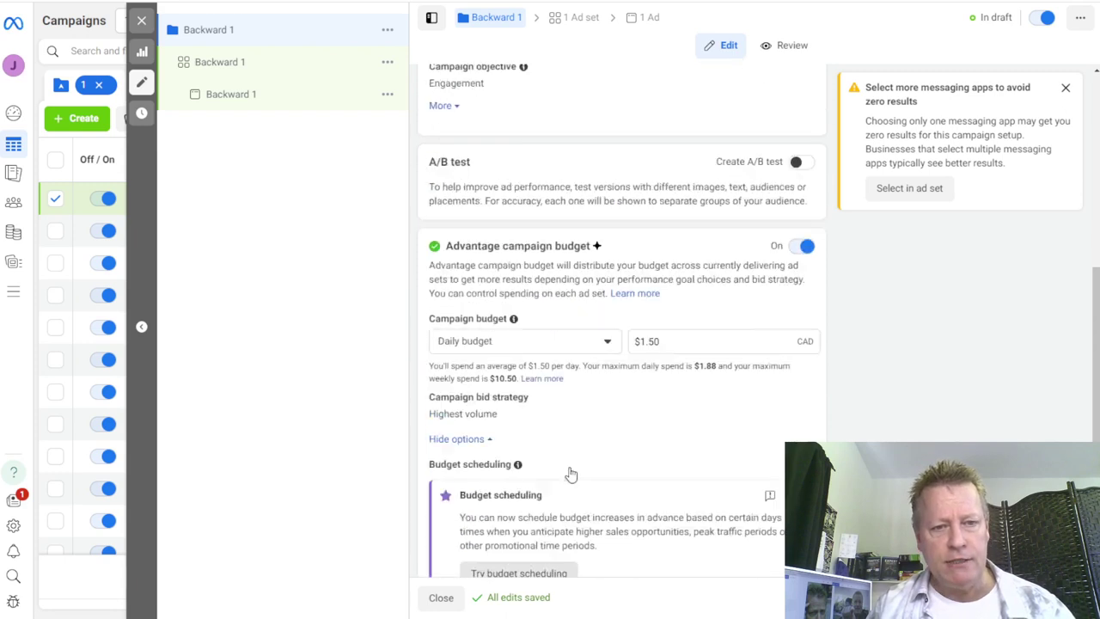
{"action": "scroll", "coordinate": [570, 473], "scroll_direction": "up", "scroll_amount": 5}
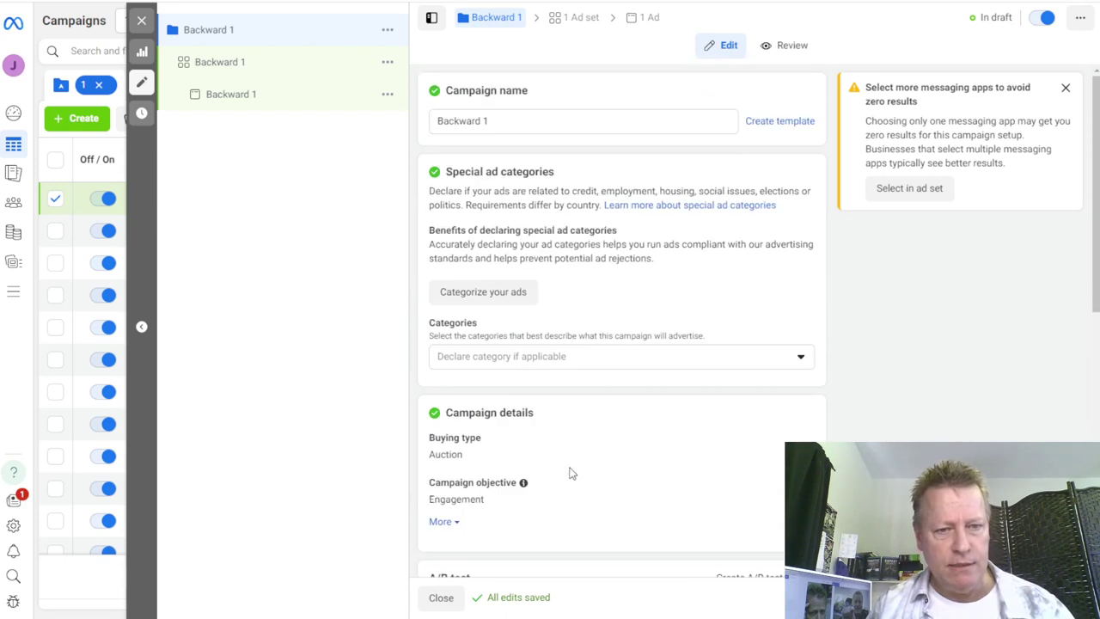
{"action": "scroll", "coordinate": [572, 472], "scroll_direction": "down", "scroll_amount": 7}
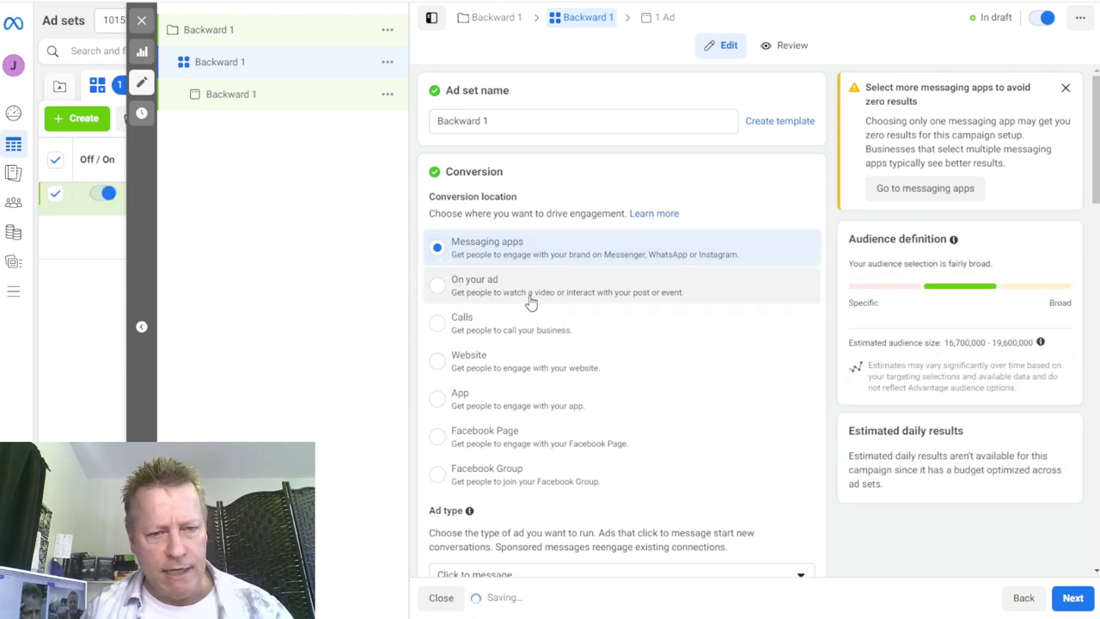
Set the ad set's conversion location to "On your ad".
{"action": "scroll", "coordinate": [571, 417], "scroll_direction": "down", "scroll_amount": 2}
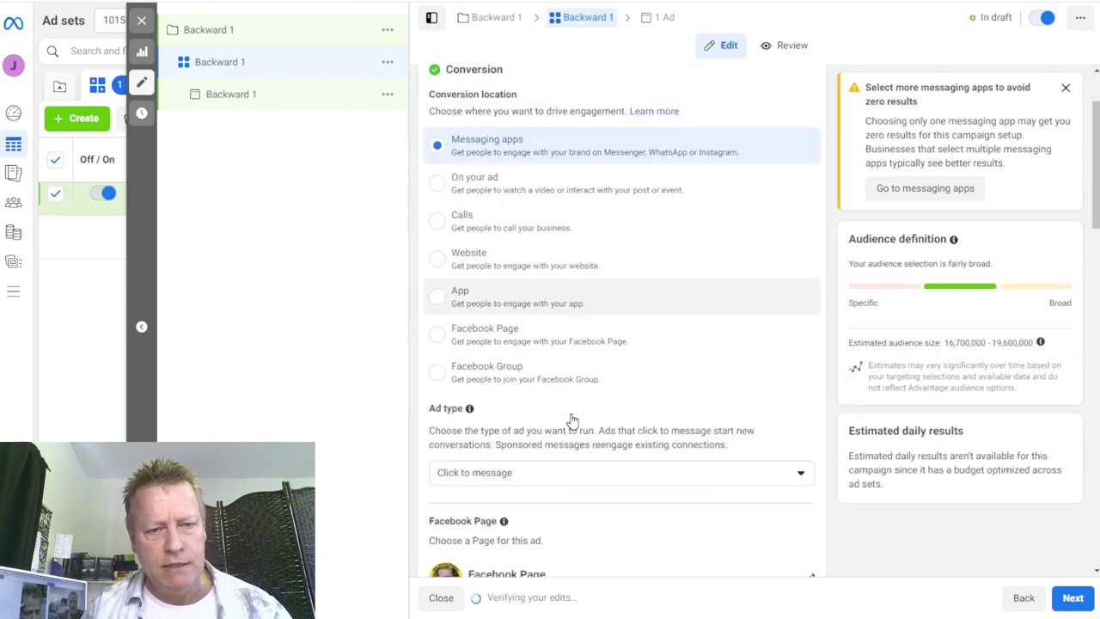
{"action": "scroll", "coordinate": [541, 237], "scroll_direction": "up", "scroll_amount": 2}
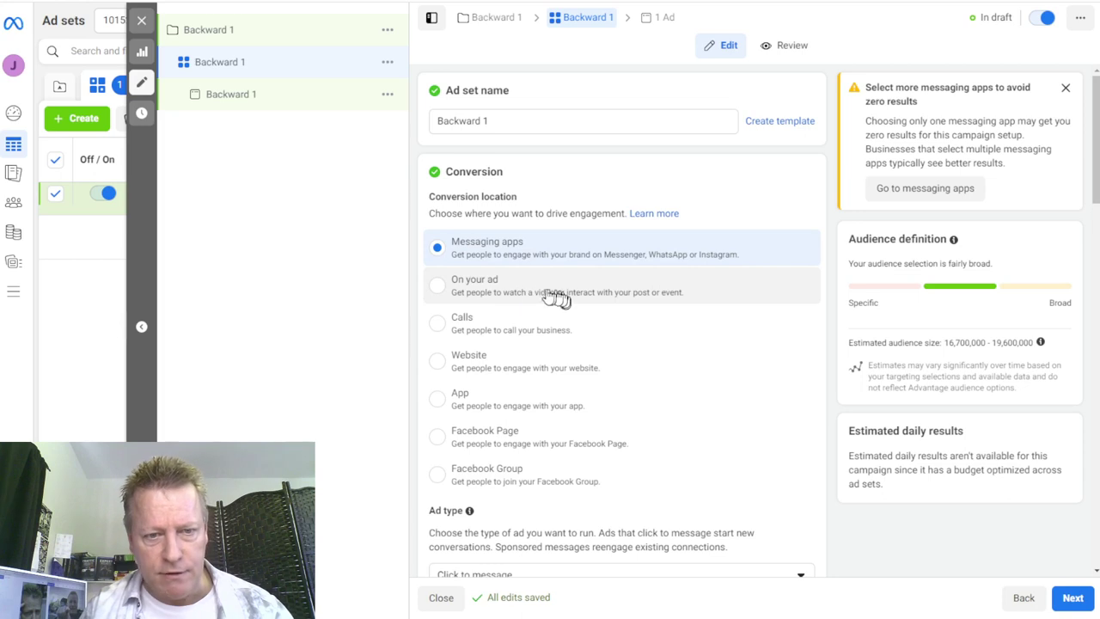
{"action": "left_click", "coordinate": [511, 298]}
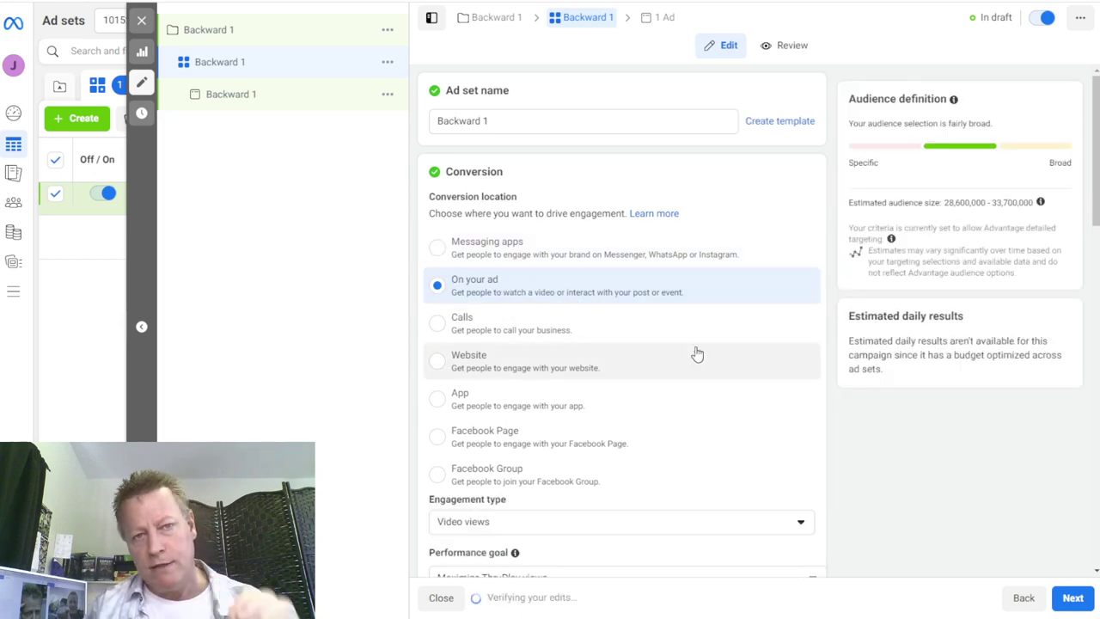
Review the ad set's goal and schedule settings, and switch its Advantage+ audience to the original audience options.
{"action": "scroll", "coordinate": [697, 354], "scroll_direction": "down", "scroll_amount": 2}
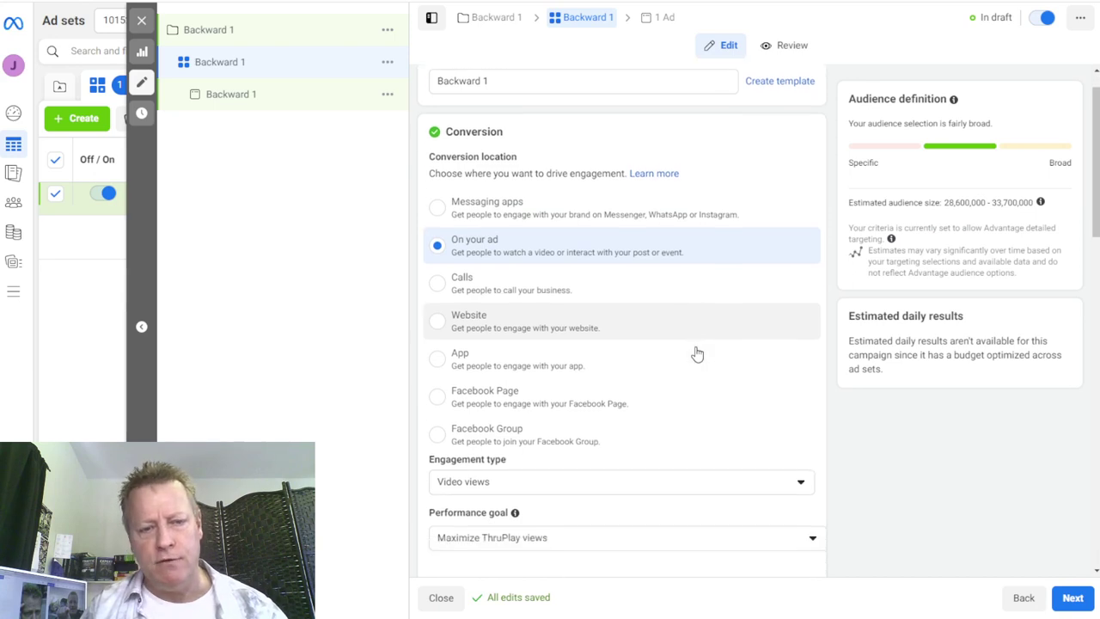
{"action": "scroll", "coordinate": [550, 335], "scroll_direction": "down", "scroll_amount": 1}
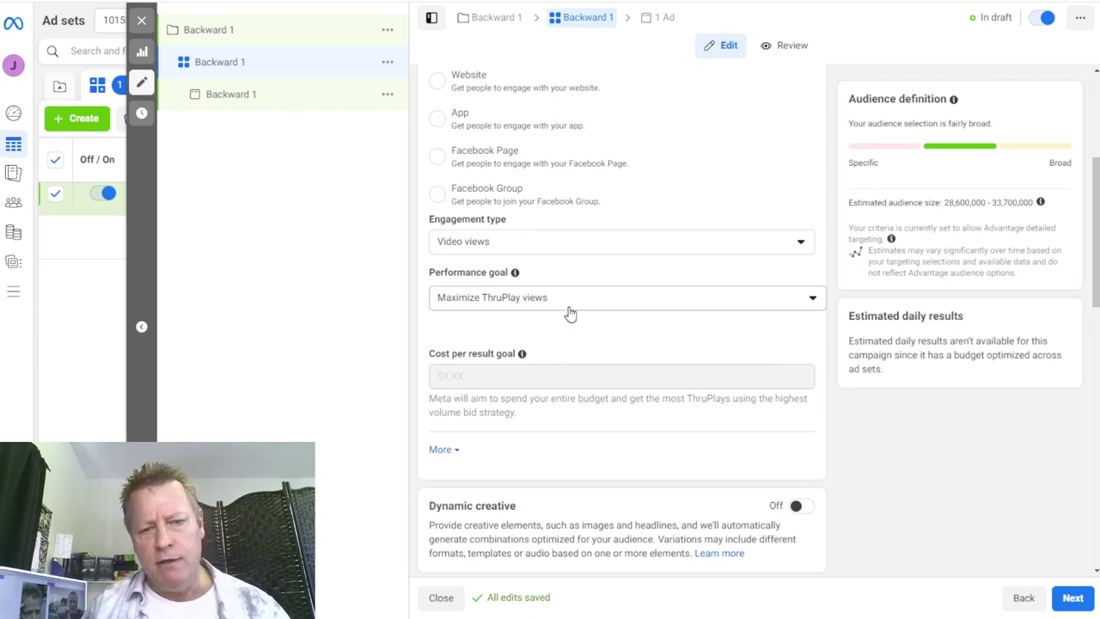
{"action": "scroll", "coordinate": [572, 311], "scroll_direction": "down", "scroll_amount": 3}
{"action": "scroll", "coordinate": [558, 386], "scroll_direction": "down", "scroll_amount": 2}
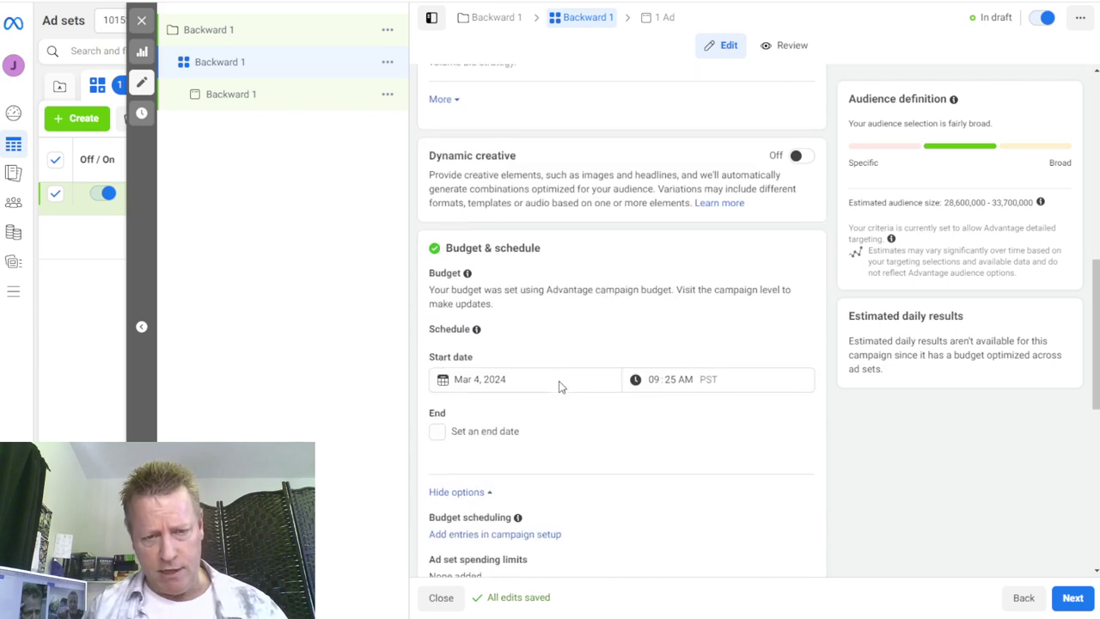
{"action": "scroll", "coordinate": [524, 359], "scroll_direction": "down", "scroll_amount": 3}
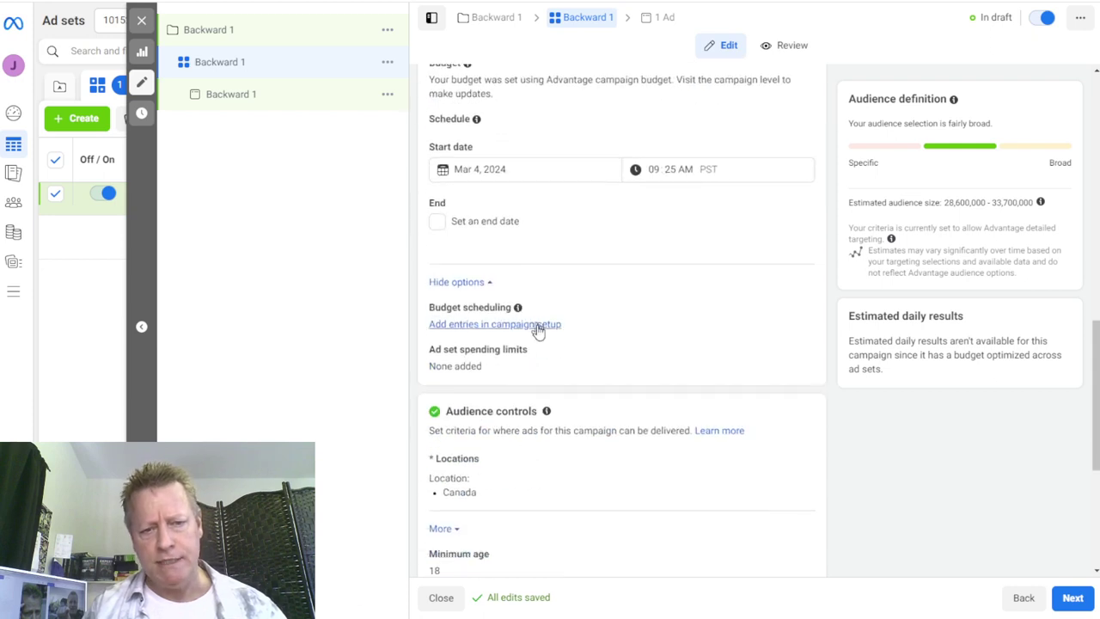
{"action": "scroll", "coordinate": [537, 325], "scroll_direction": "down", "scroll_amount": 3}
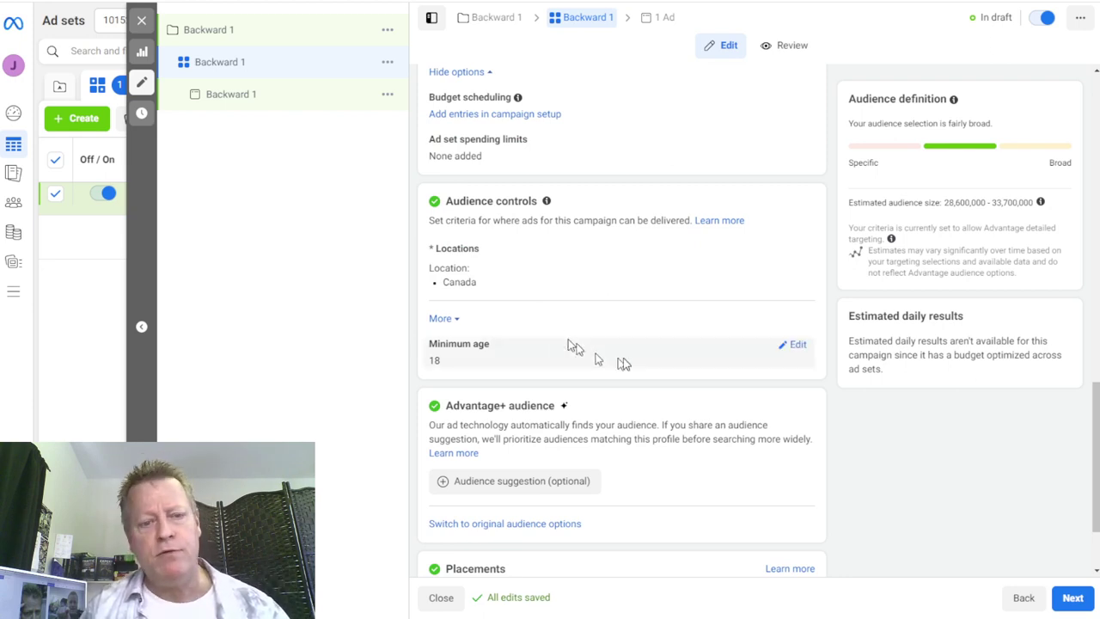
{"action": "scroll", "coordinate": [612, 435], "scroll_direction": "down", "scroll_amount": 1}
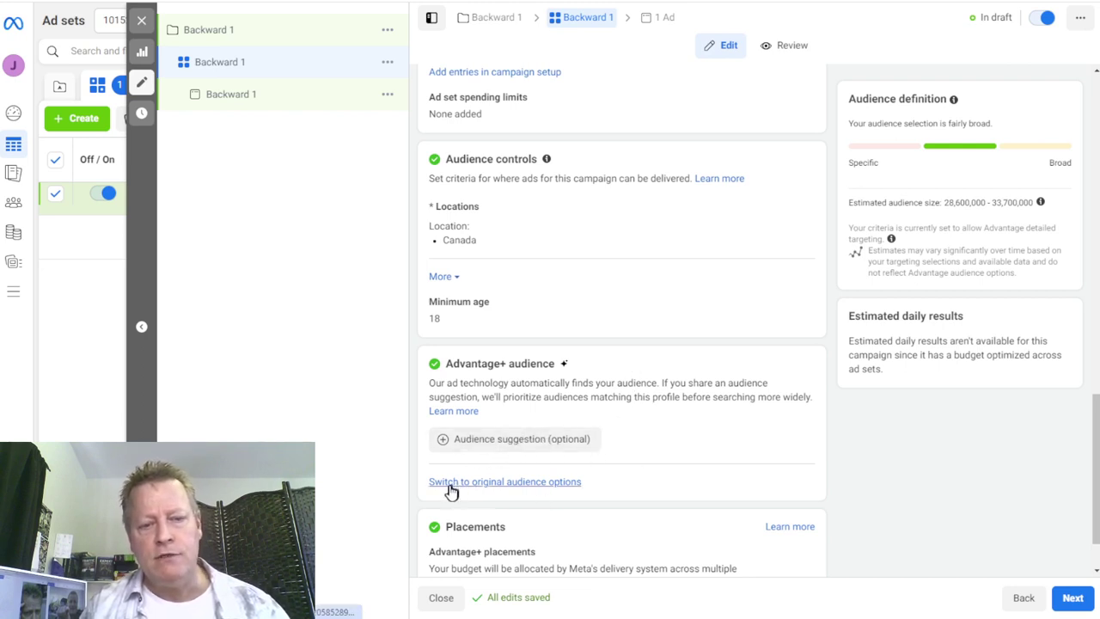
{"action": "left_click", "coordinate": [504, 483]}
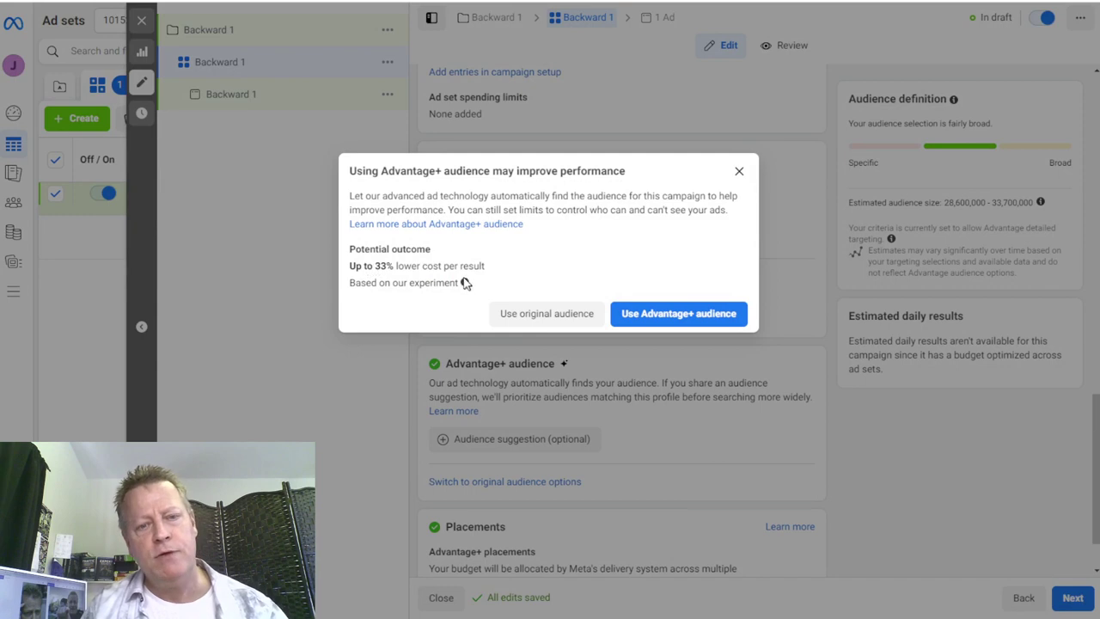
{"action": "left_click", "coordinate": [529, 313]}
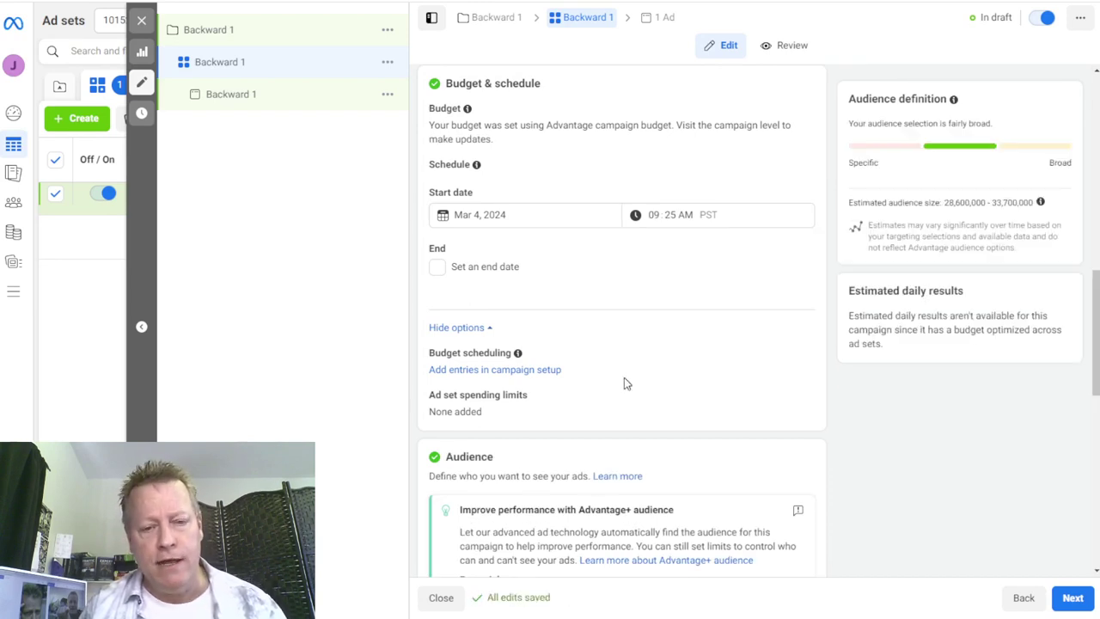
Look through the saved audiences available for the ad set and return to the new audience setup.
{"action": "scroll", "coordinate": [623, 377], "scroll_direction": "down", "scroll_amount": 2}
{"action": "scroll", "coordinate": [623, 383], "scroll_direction": "down", "scroll_amount": 4}
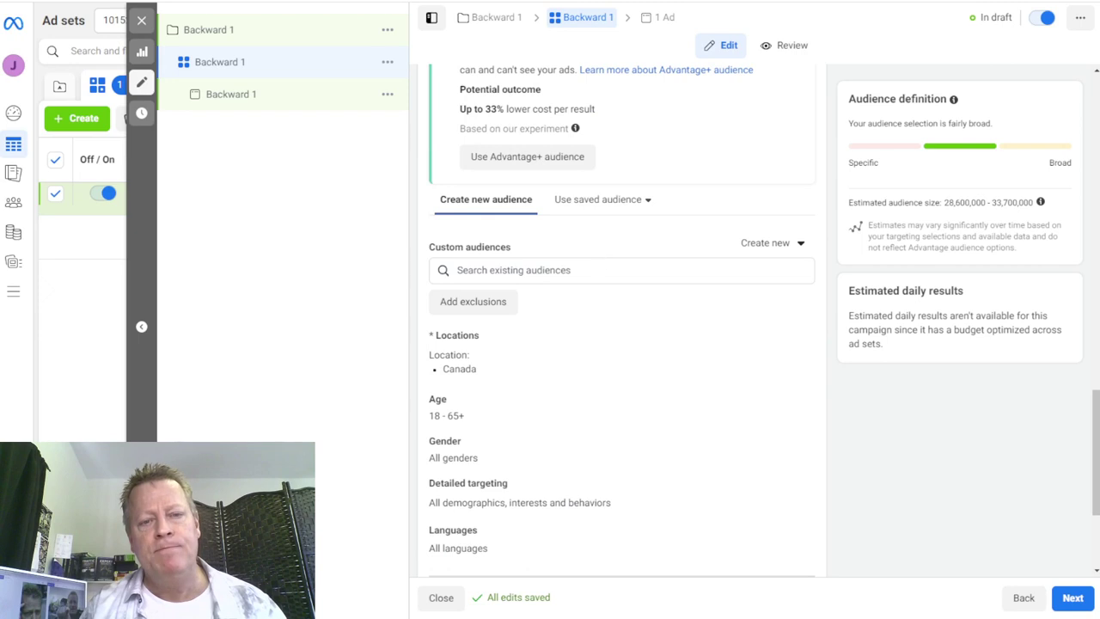
{"action": "left_click", "coordinate": [608, 206]}
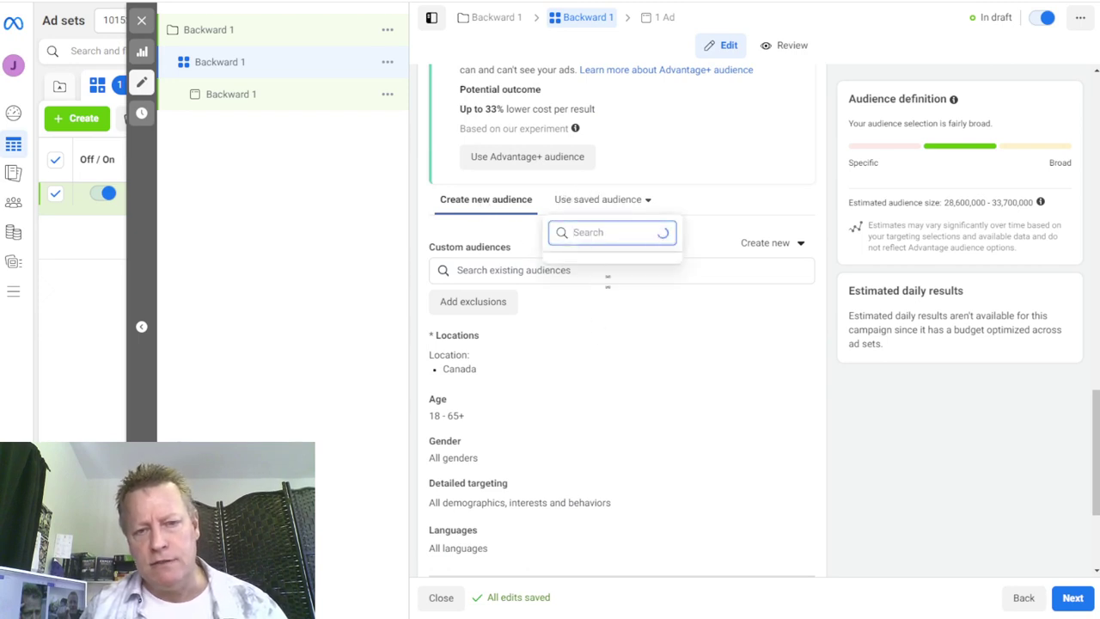
{"action": "scroll", "coordinate": [593, 310], "scroll_direction": "down", "scroll_amount": 3}
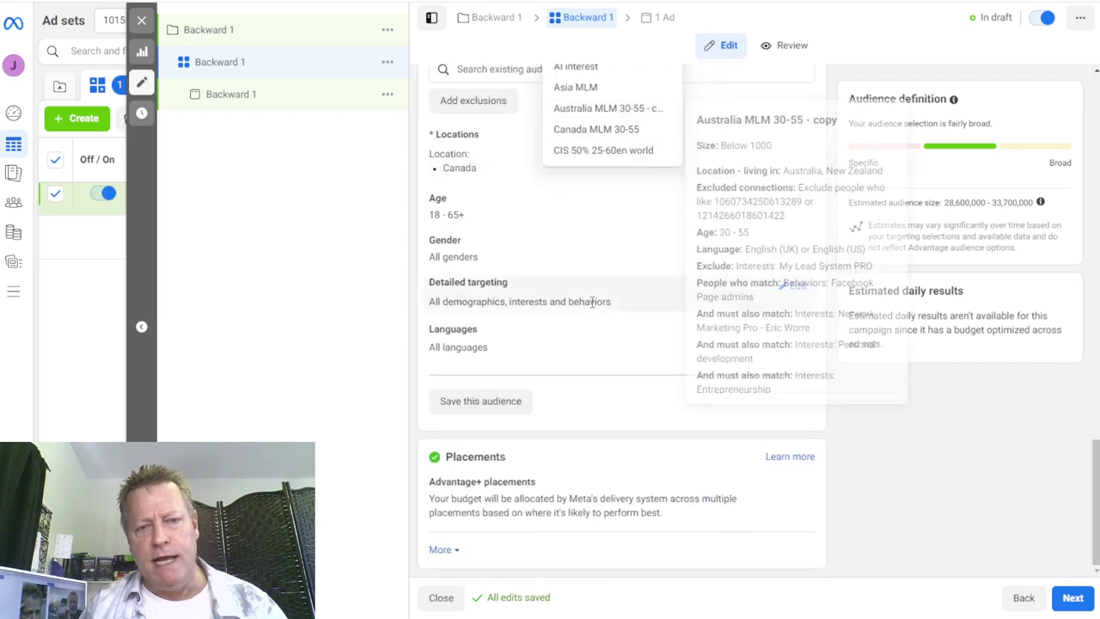
{"action": "scroll", "coordinate": [597, 290], "scroll_direction": "up", "scroll_amount": 4}
{"action": "left_click", "coordinate": [558, 347]}
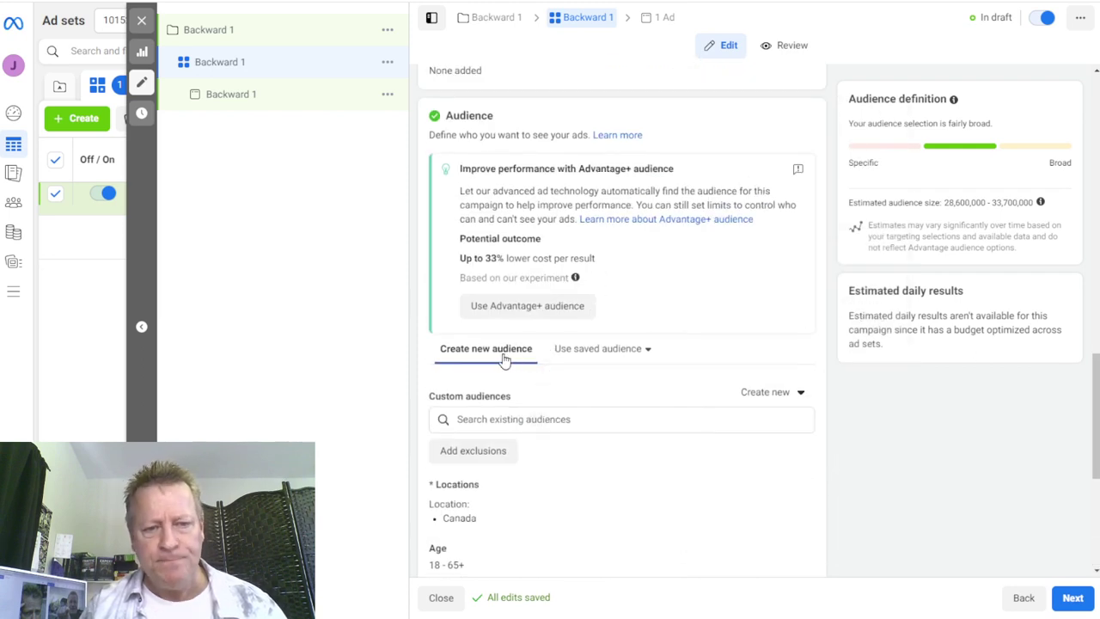
Open the new audience's locations for editing and include the country United Kingdom alongside Canada.
{"action": "scroll", "coordinate": [563, 427], "scroll_direction": "down", "scroll_amount": 2}
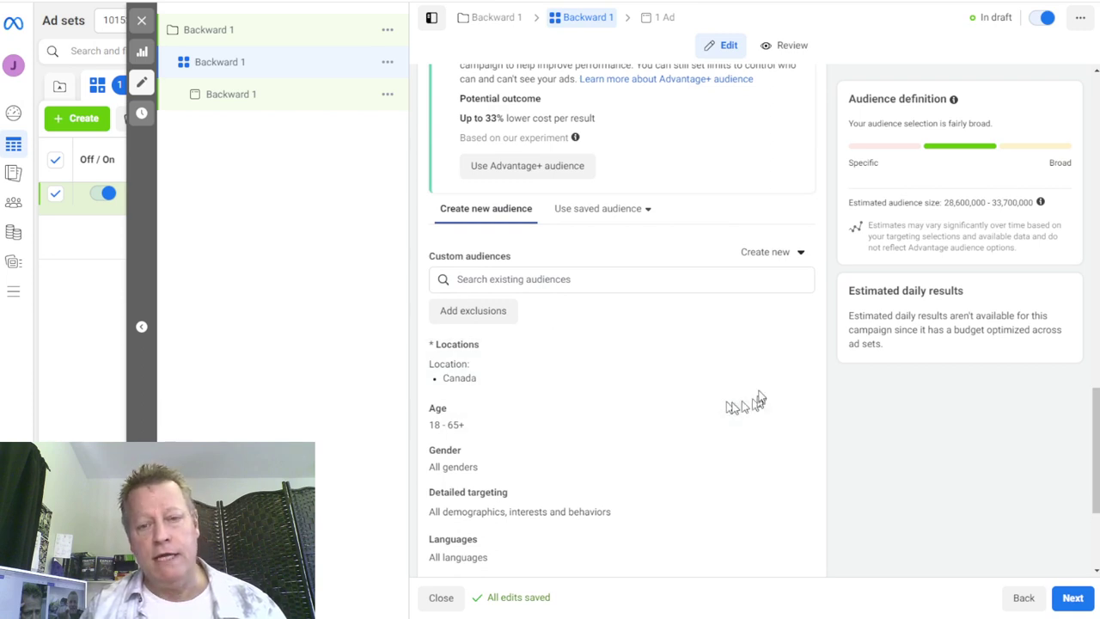
{"action": "left_click", "coordinate": [793, 350]}
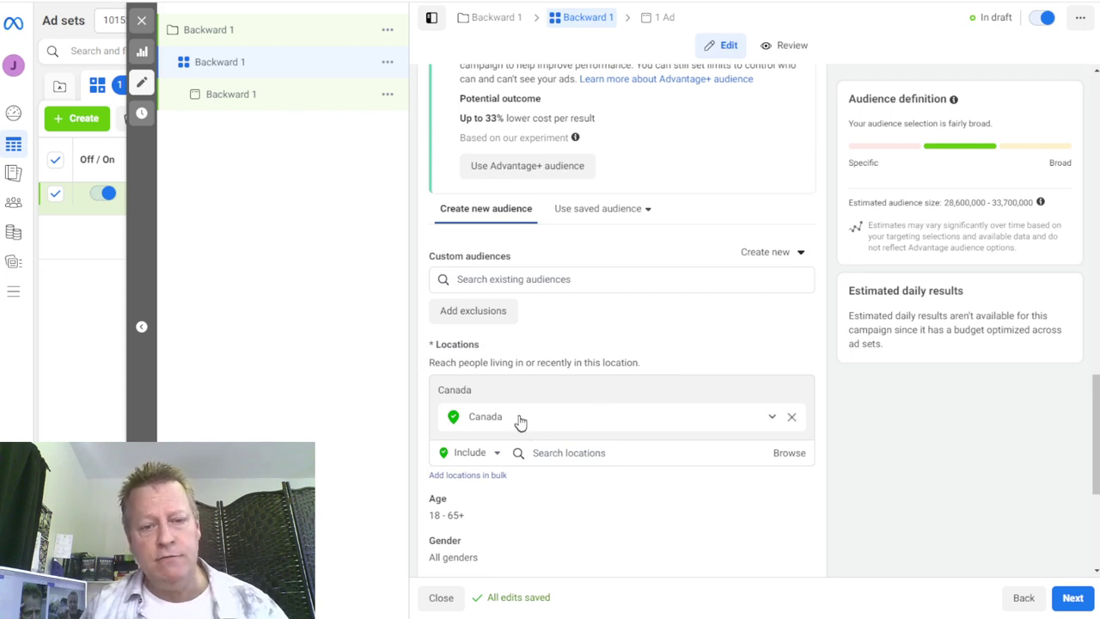
{"action": "left_click", "coordinate": [557, 453]}
{"action": "type", "text": "uni"}
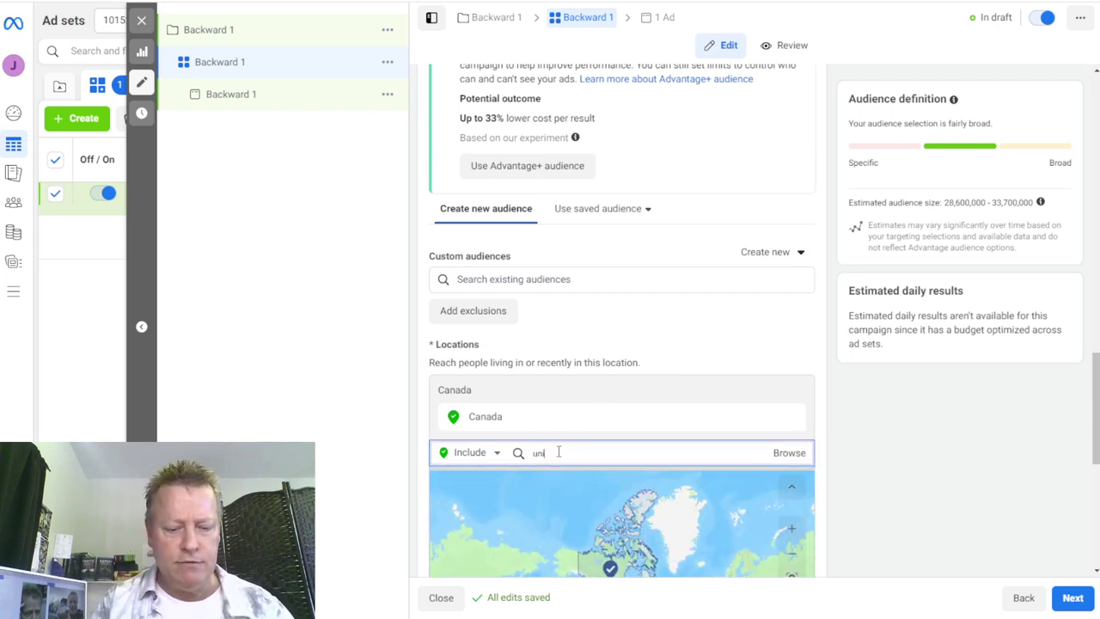
{"action": "type", "text": "qted"}
{"action": "key", "text": "BackSpace"}
{"action": "key", "text": "BackSpace"}
{"action": "key", "text": "BackSpace"}
{"action": "key", "text": "BackSpace"}
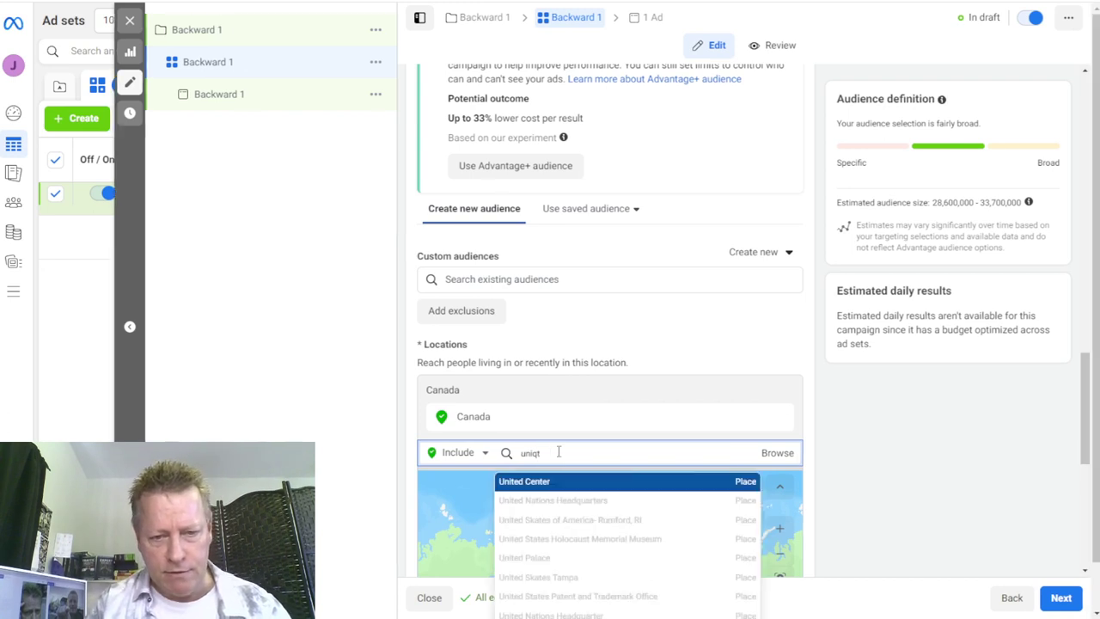
{"action": "type", "text": "ted"}
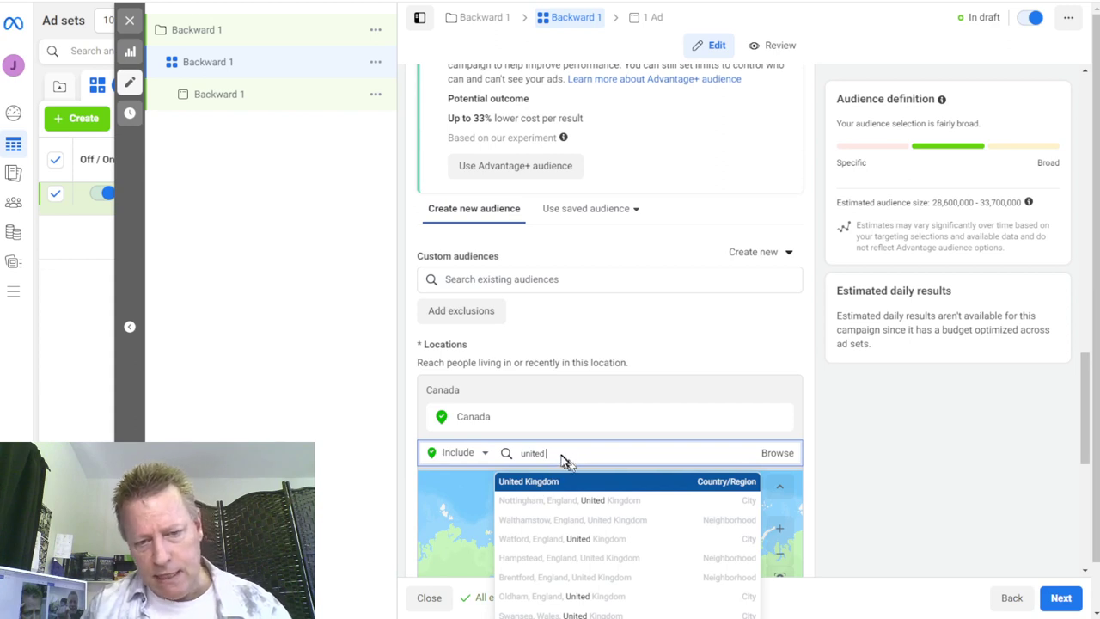
{"action": "left_click", "coordinate": [564, 480]}
Search for "united states" and include the country United States in the audience's locations.
{"action": "type", "text": "u"}
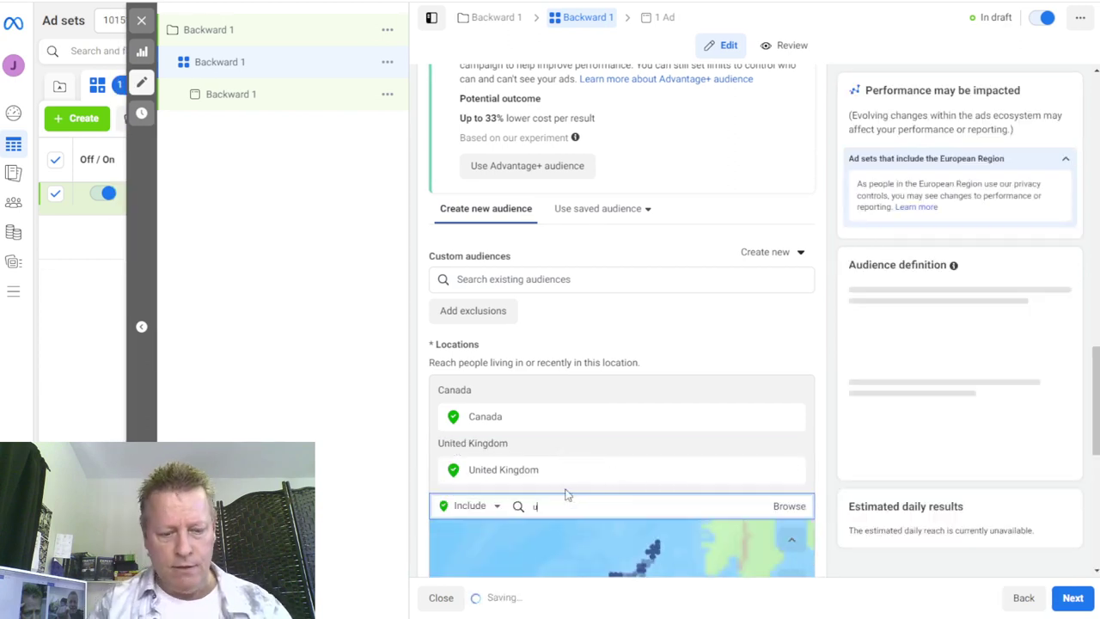
{"action": "type", "text": "nites stat"}
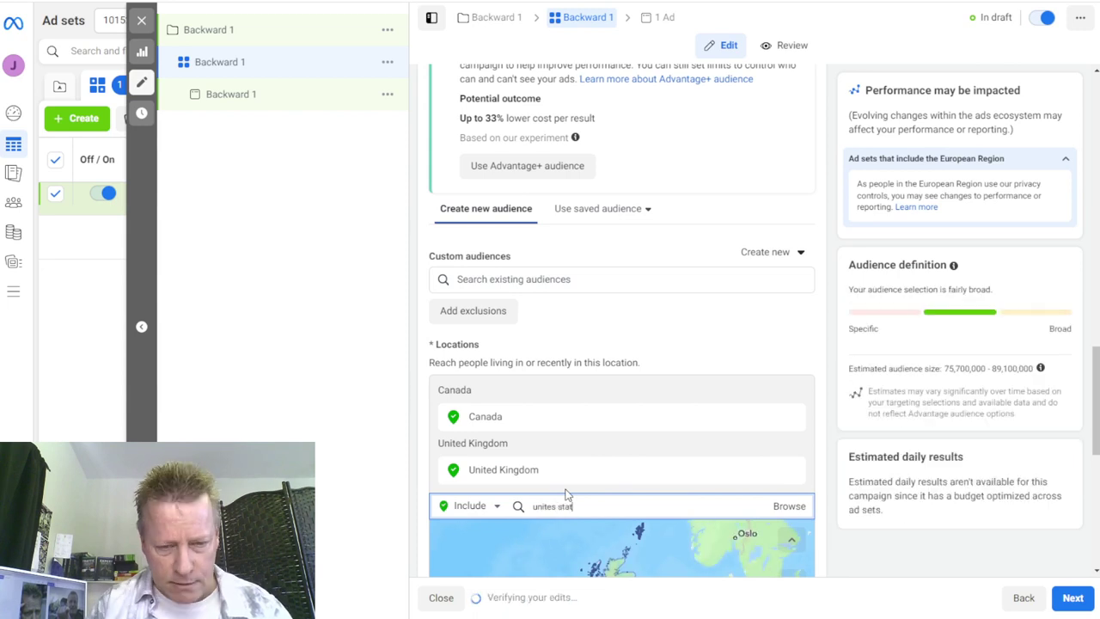
{"action": "scroll", "coordinate": [581, 481], "scroll_direction": "down", "scroll_amount": 3}
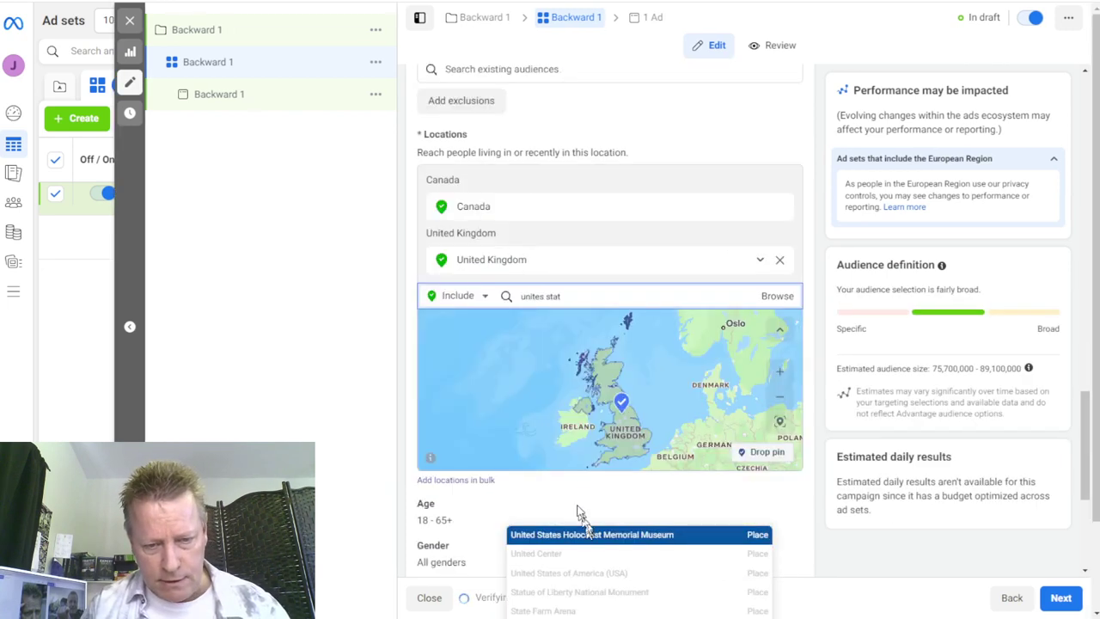
{"action": "scroll", "coordinate": [571, 387], "scroll_direction": "down", "scroll_amount": 3}
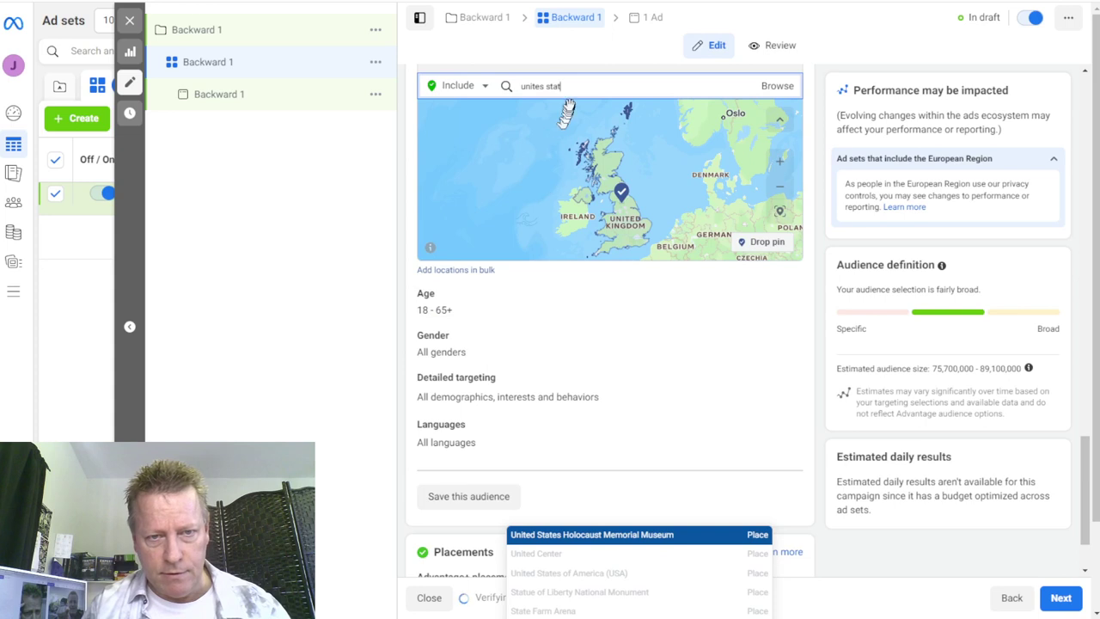
{"action": "key", "text": "ctrl+a"}
{"action": "type", "text": "es"}
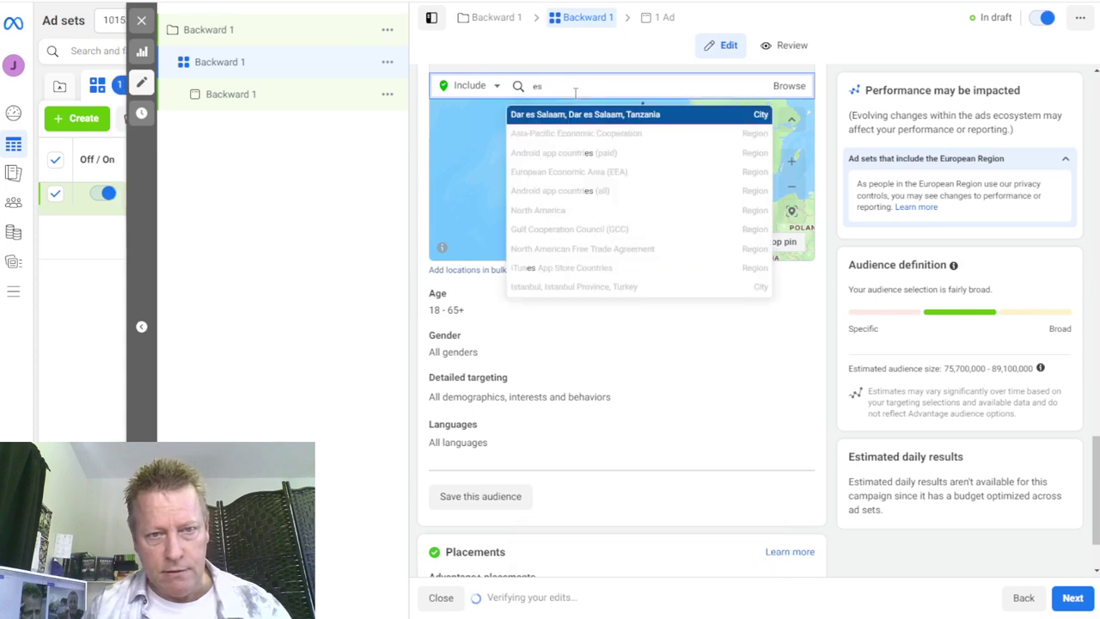
{"action": "key", "text": "BackSpace"}
{"action": "key", "text": "BackSpace"}
{"action": "type", "text": "united stat"}
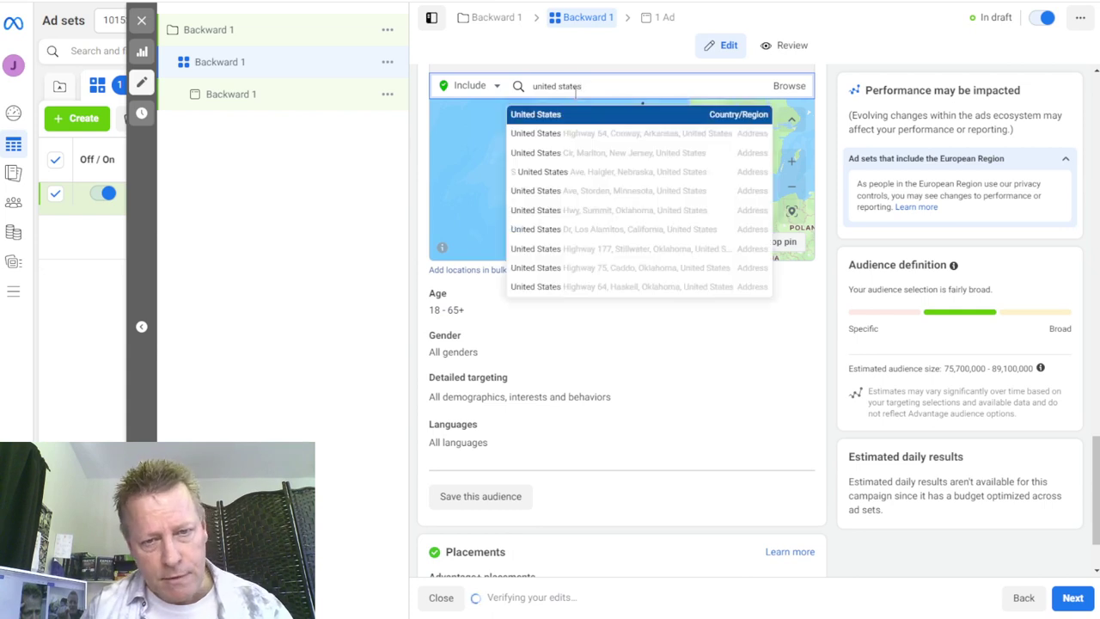
{"action": "left_click", "coordinate": [682, 125]}
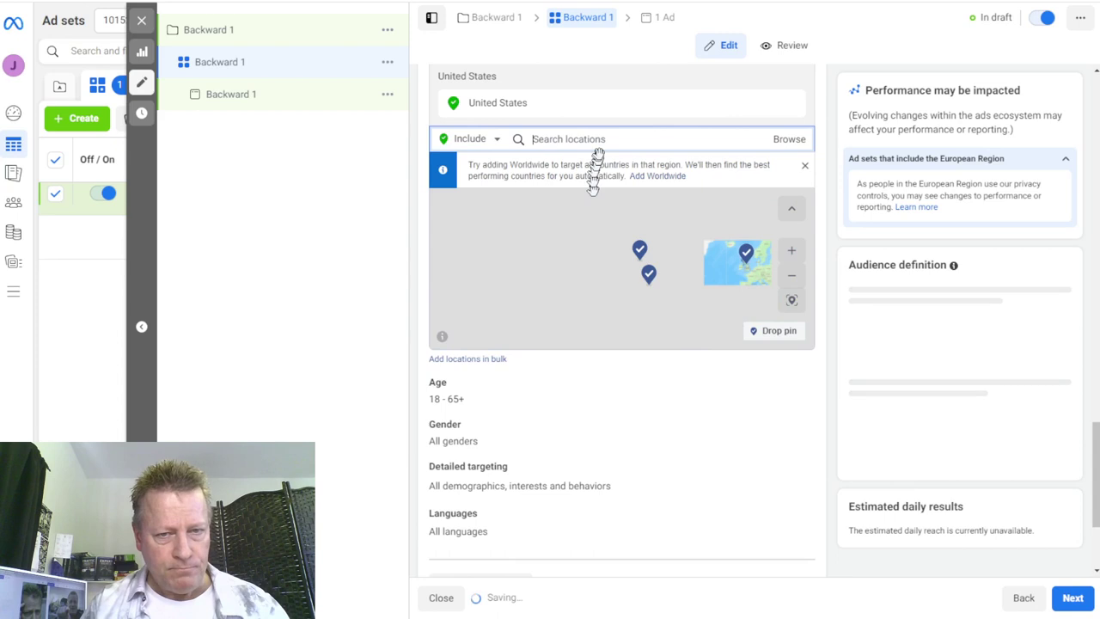
Search for "australia" and include the country Australia in the audience's locations.
{"action": "type", "text": "au"}
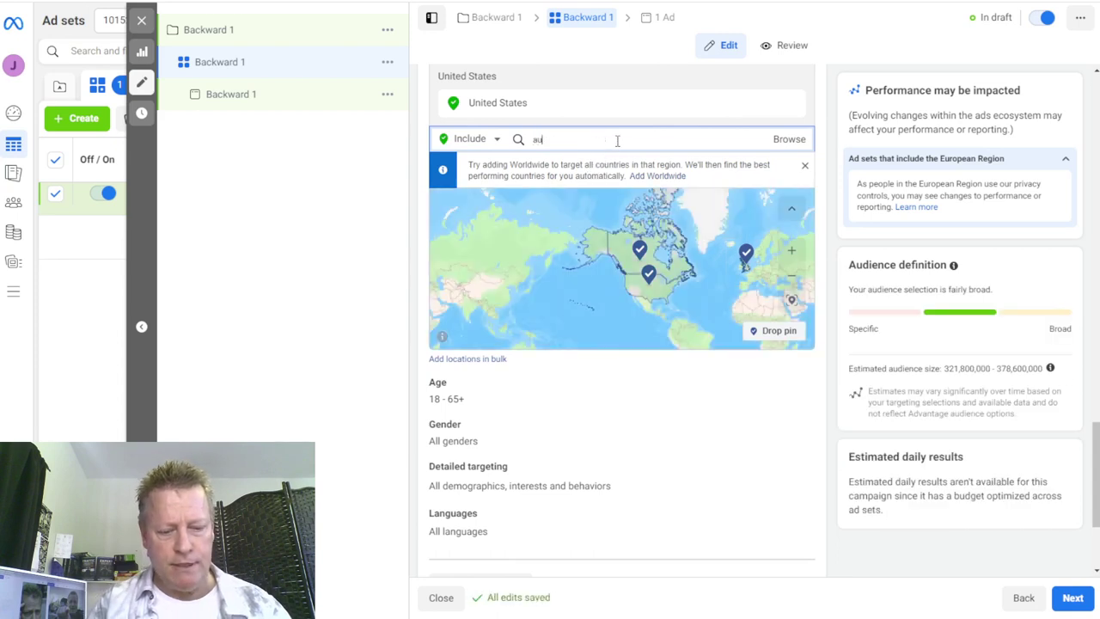
{"action": "type", "text": "strali"}
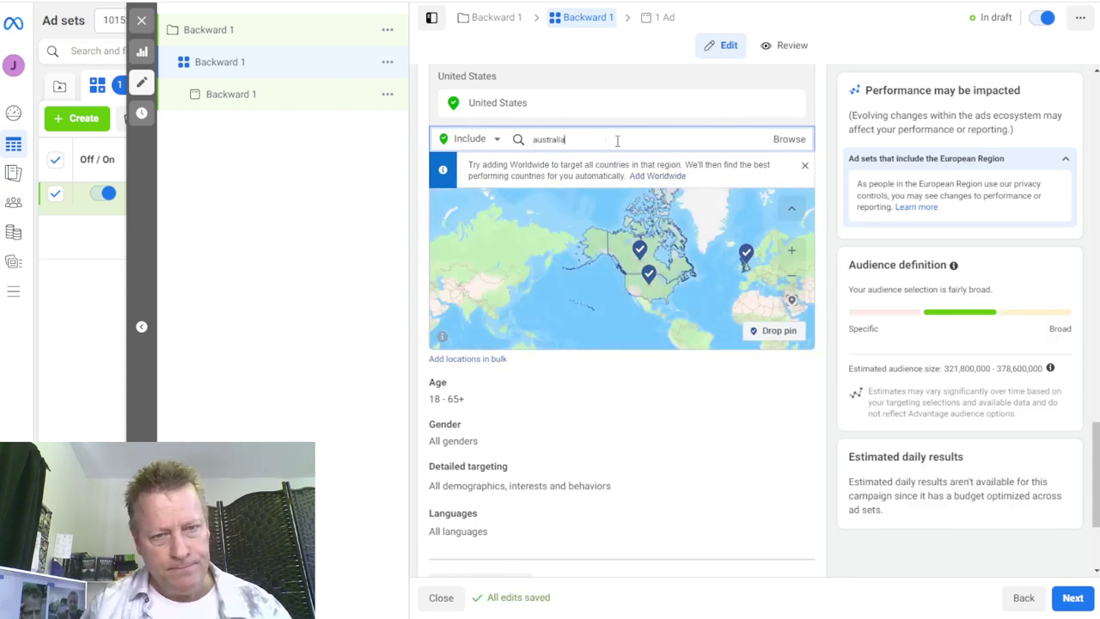
{"action": "type", "text": "a"}
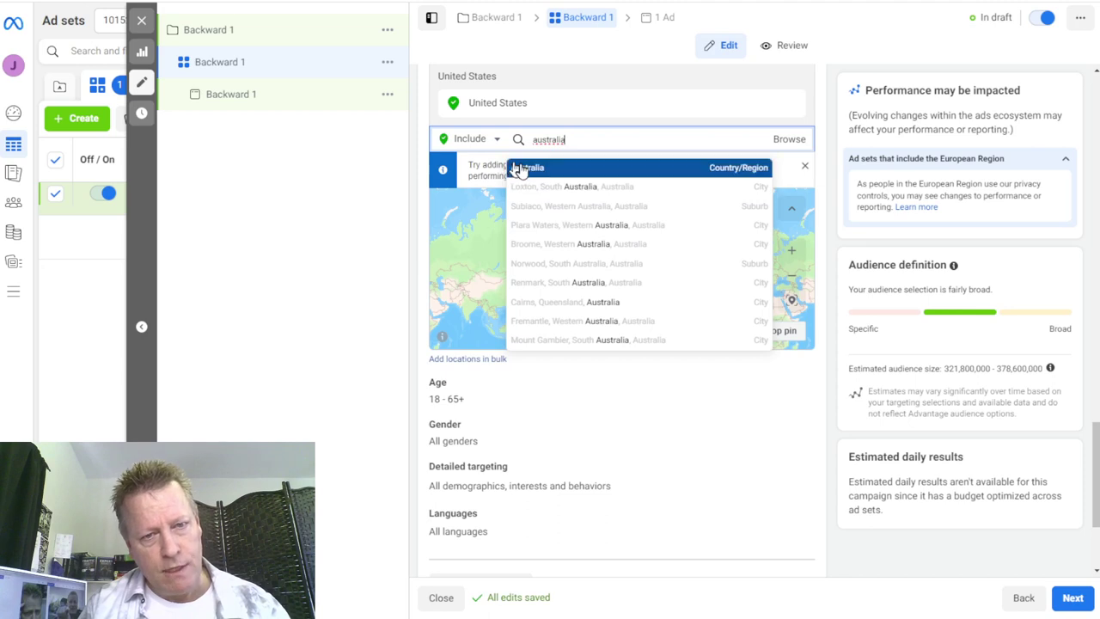
{"action": "left_click", "coordinate": [558, 168]}
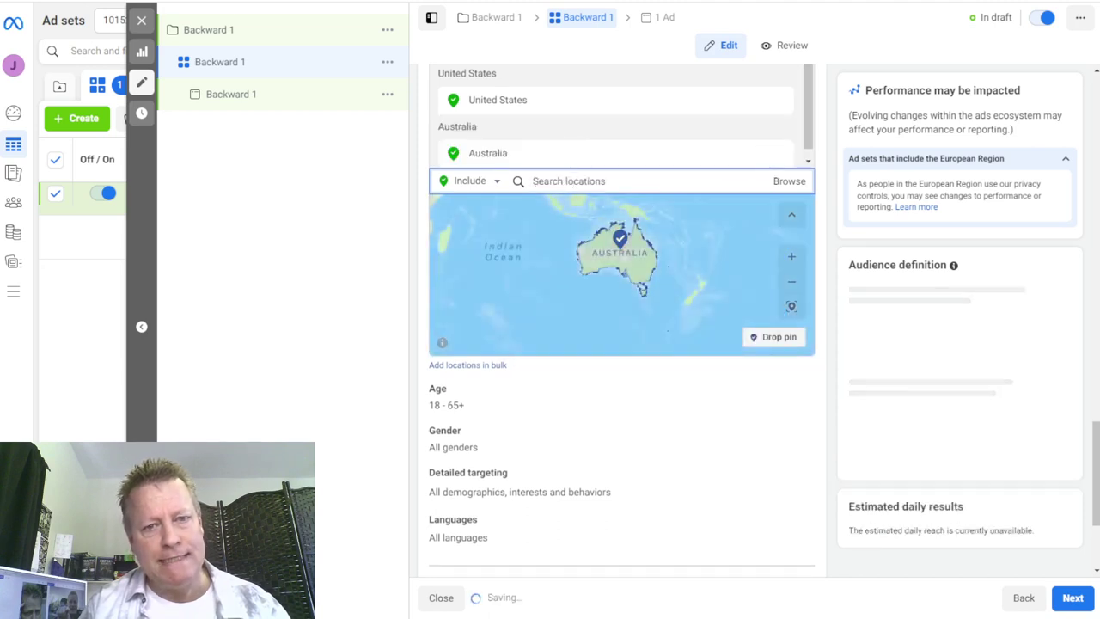
Search for "new zealand" and include the country New Zealand in the audience's locations.
{"action": "type", "text": "new z"}
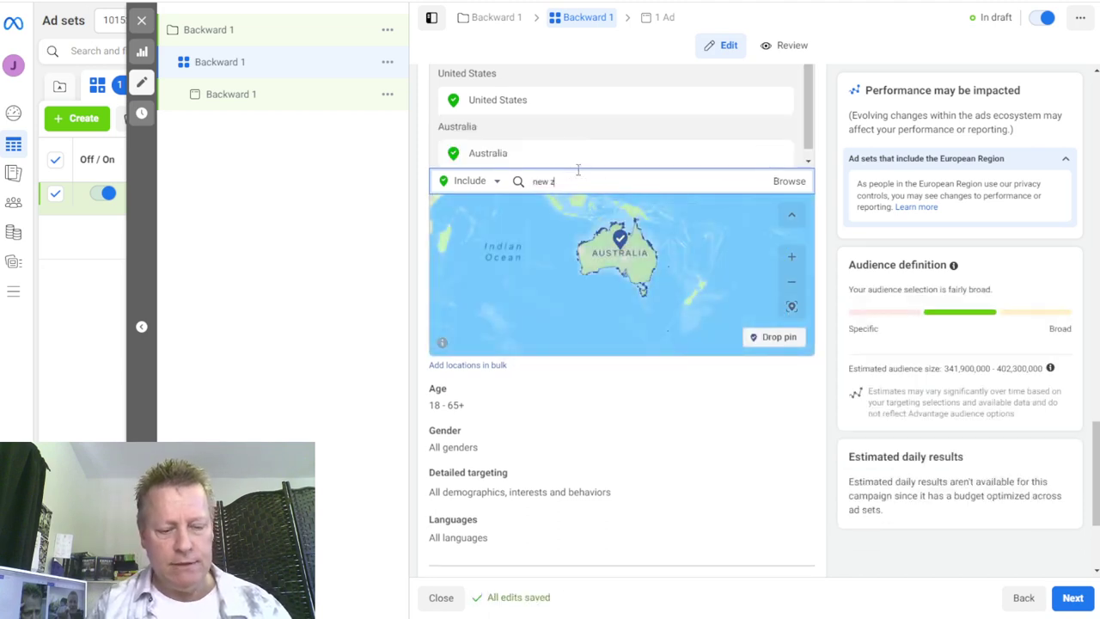
{"action": "type", "text": "ealand"}
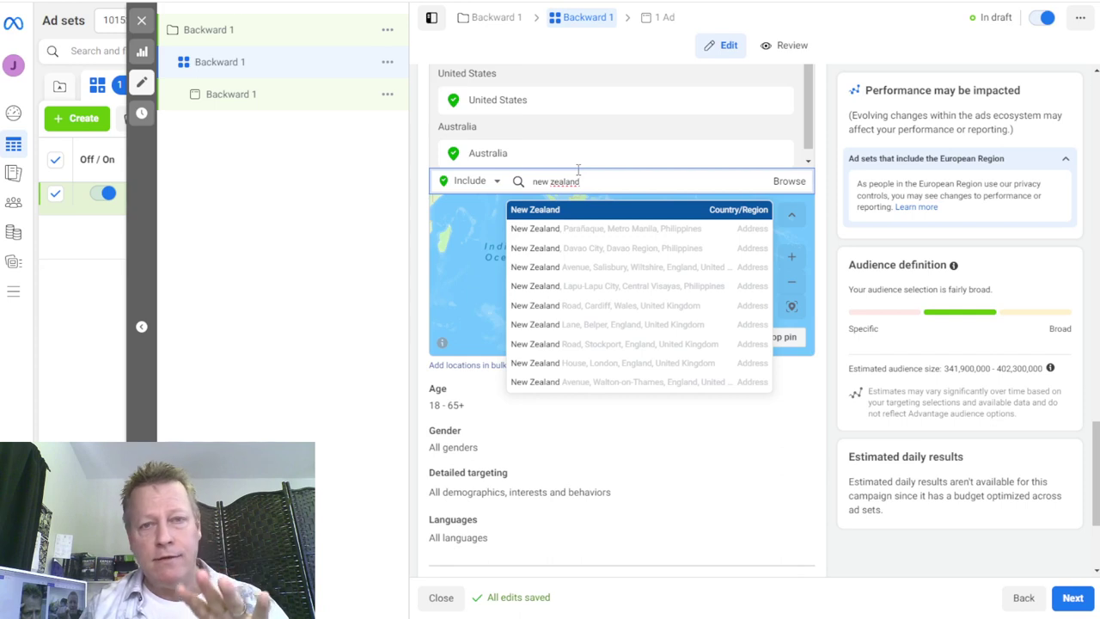
{"action": "left_click", "coordinate": [550, 209]}
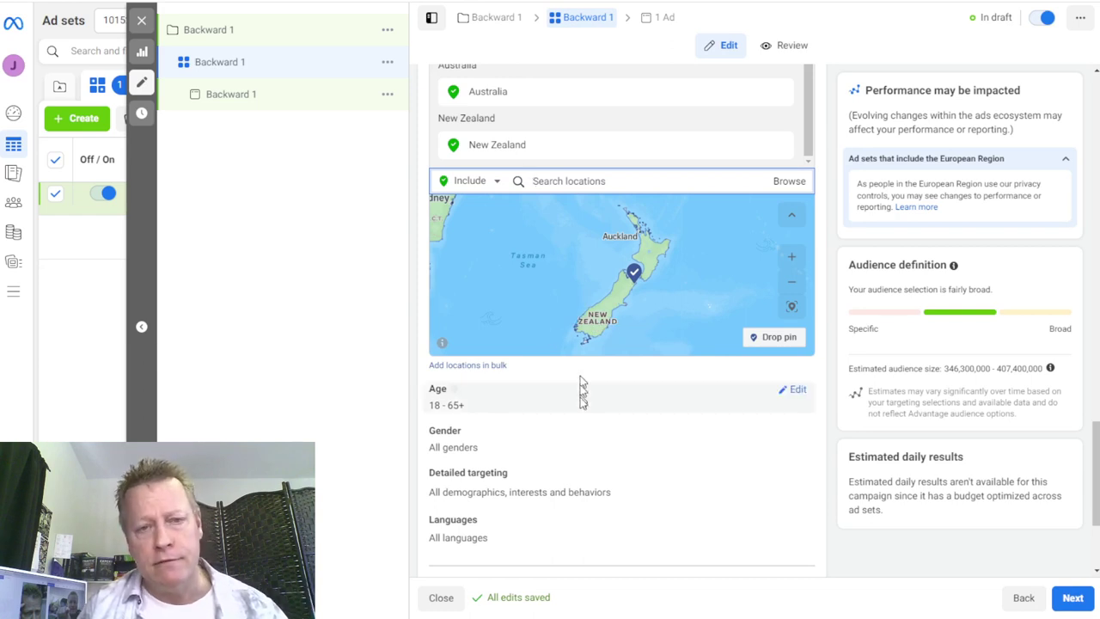
{"action": "mouse_move", "coordinate": [613, 389]}
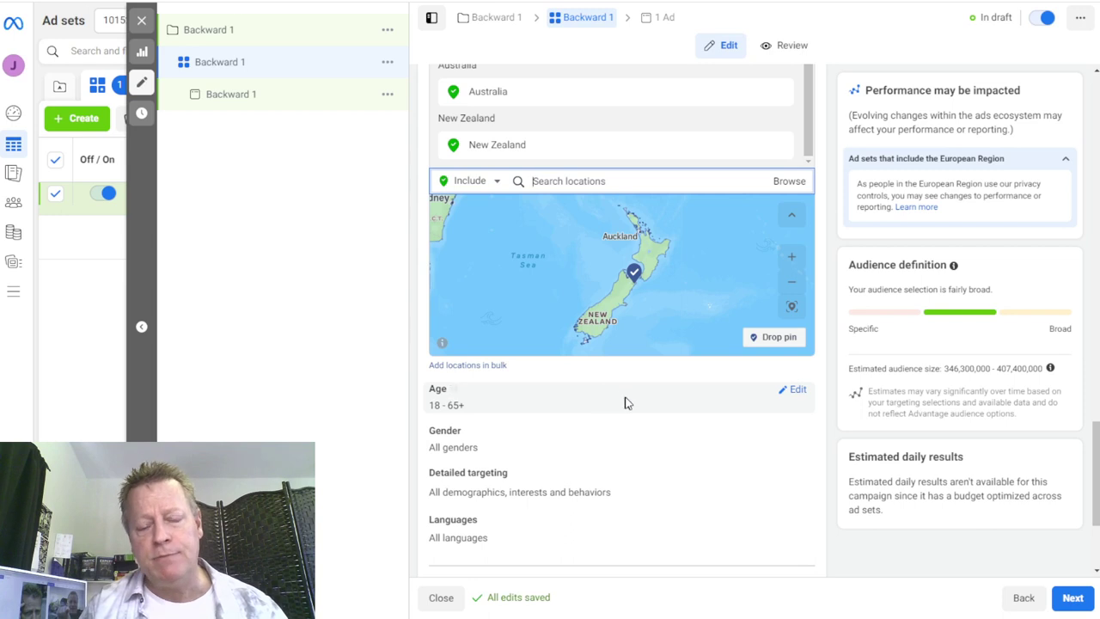
Set the audience's age range to a minimum of 24 and a maximum of 60.
{"action": "scroll", "coordinate": [601, 404], "scroll_direction": "down", "scroll_amount": 2}
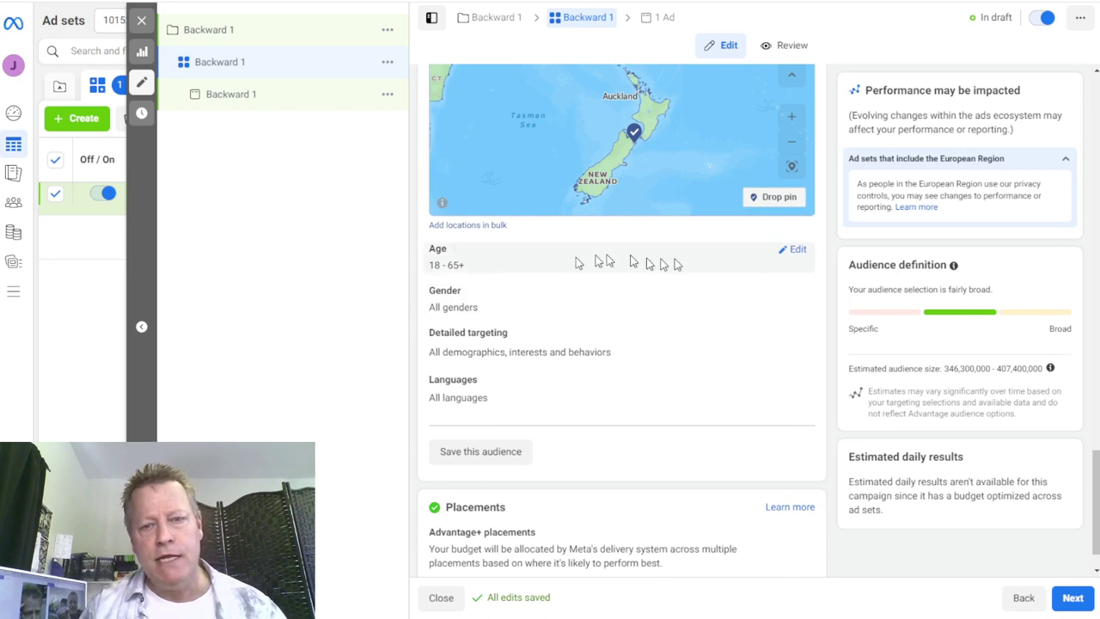
{"action": "left_click", "coordinate": [792, 251]}
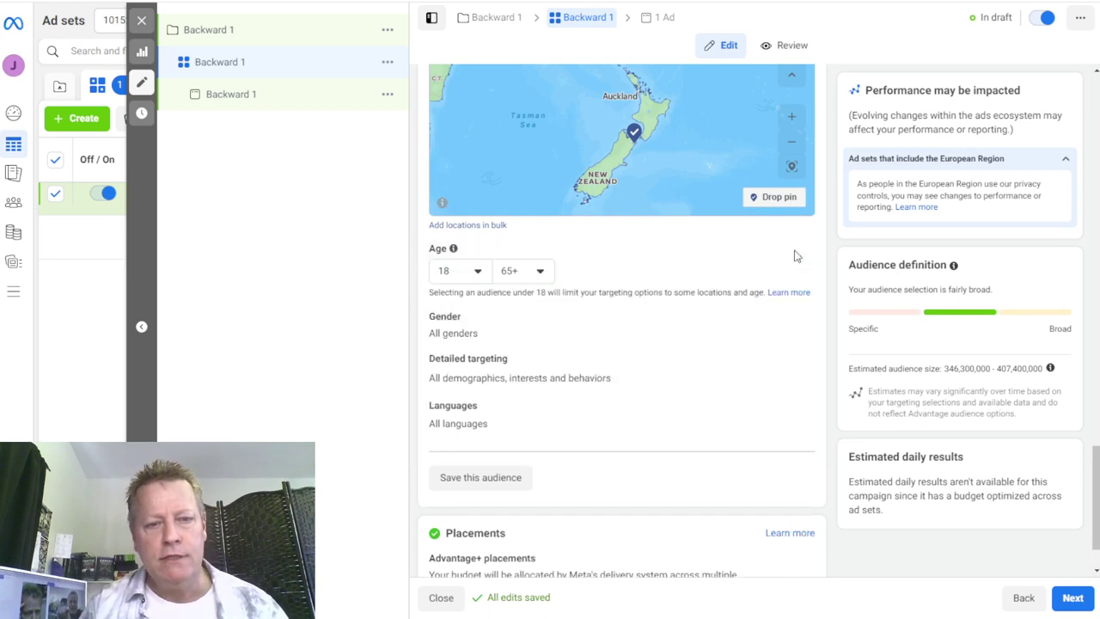
{"action": "left_click", "coordinate": [478, 273]}
{"action": "scroll", "coordinate": [460, 417], "scroll_direction": "down", "scroll_amount": 2}
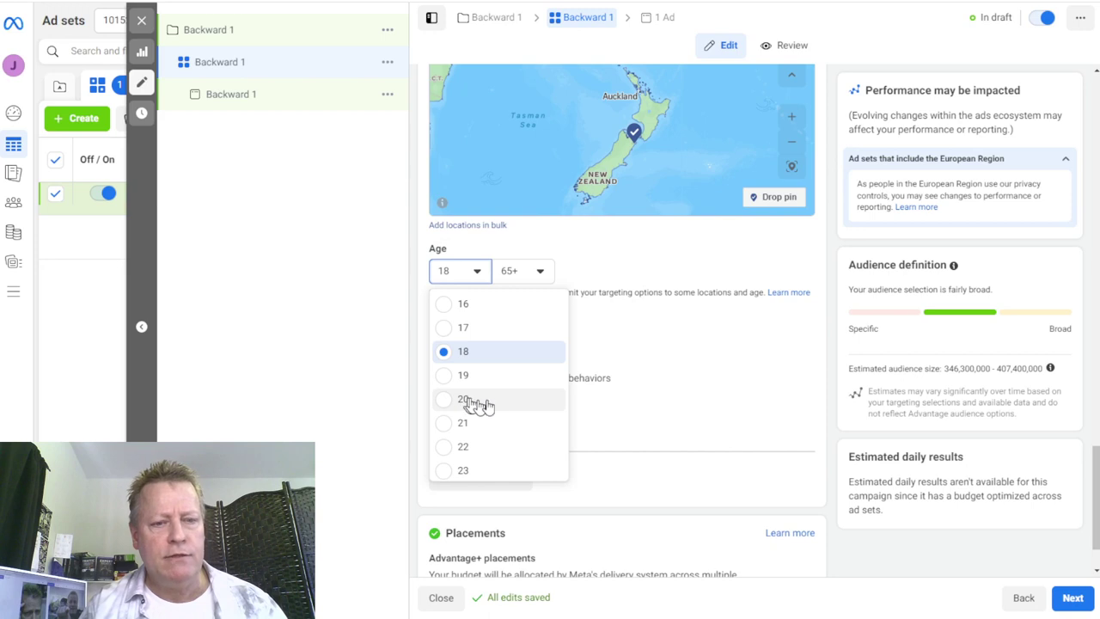
{"action": "scroll", "coordinate": [473, 451], "scroll_direction": "down", "scroll_amount": 2}
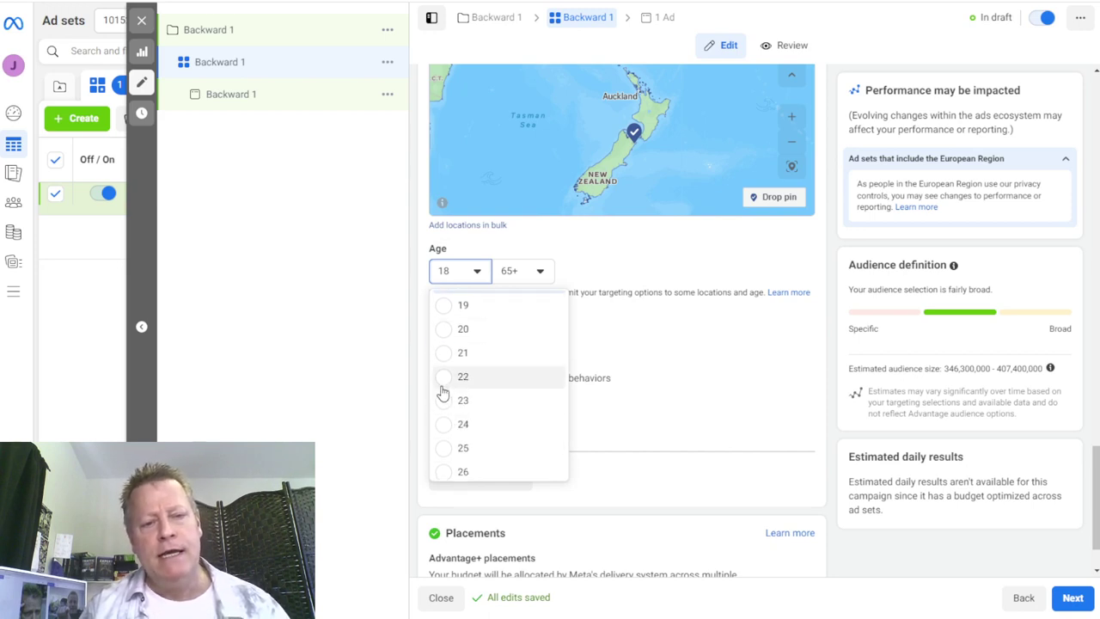
{"action": "left_click", "coordinate": [478, 424]}
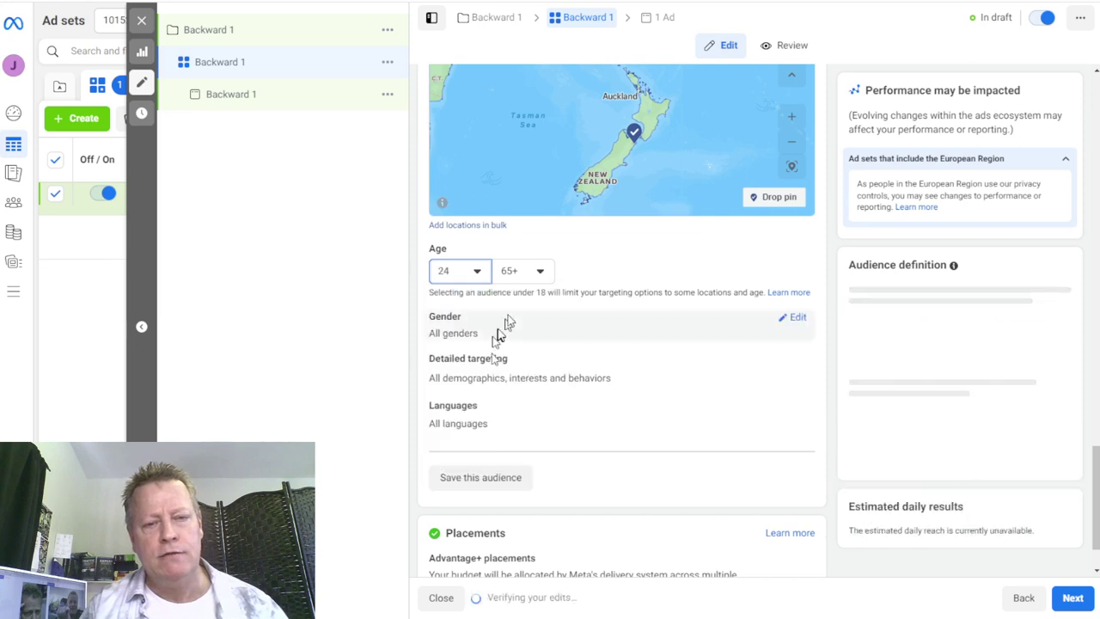
{"action": "left_click", "coordinate": [527, 272]}
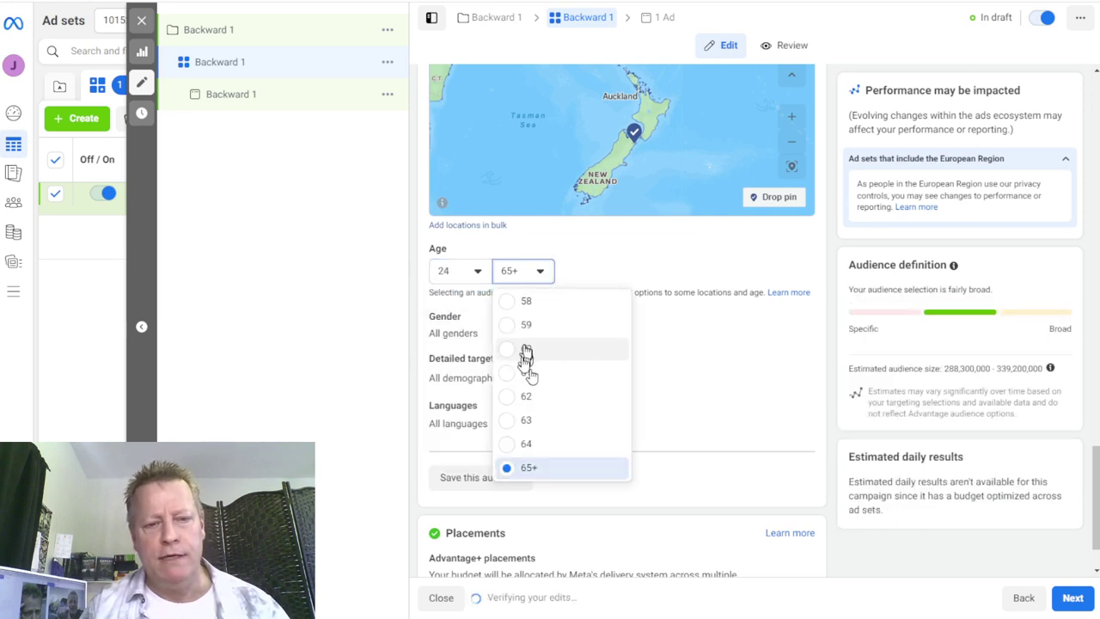
{"action": "scroll", "coordinate": [532, 378], "scroll_direction": "up", "scroll_amount": 3}
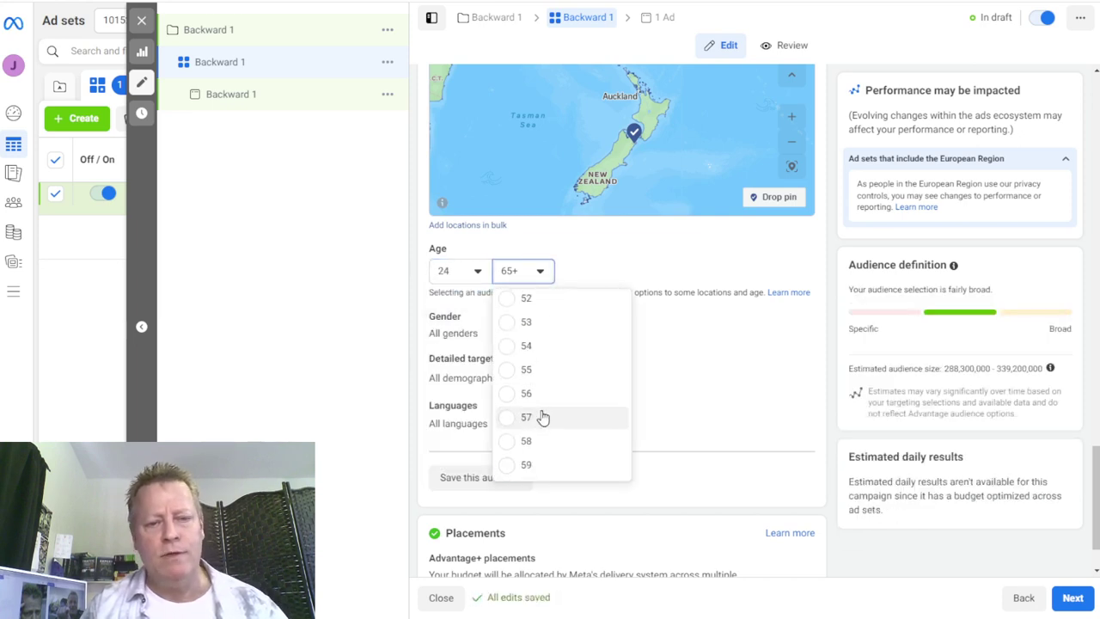
{"action": "scroll", "coordinate": [535, 418], "scroll_direction": "down", "scroll_amount": 1}
{"action": "left_click", "coordinate": [507, 421]}
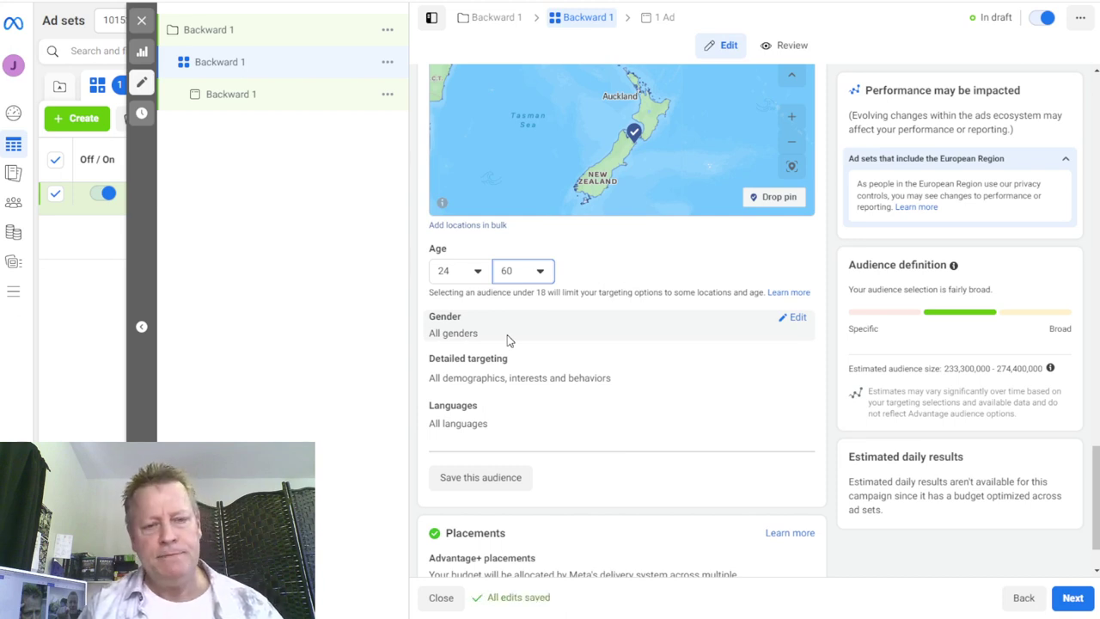
Open the audience's languages for editing and restrict them to English (All).
{"action": "scroll", "coordinate": [507, 341], "scroll_direction": "down", "scroll_amount": 1}
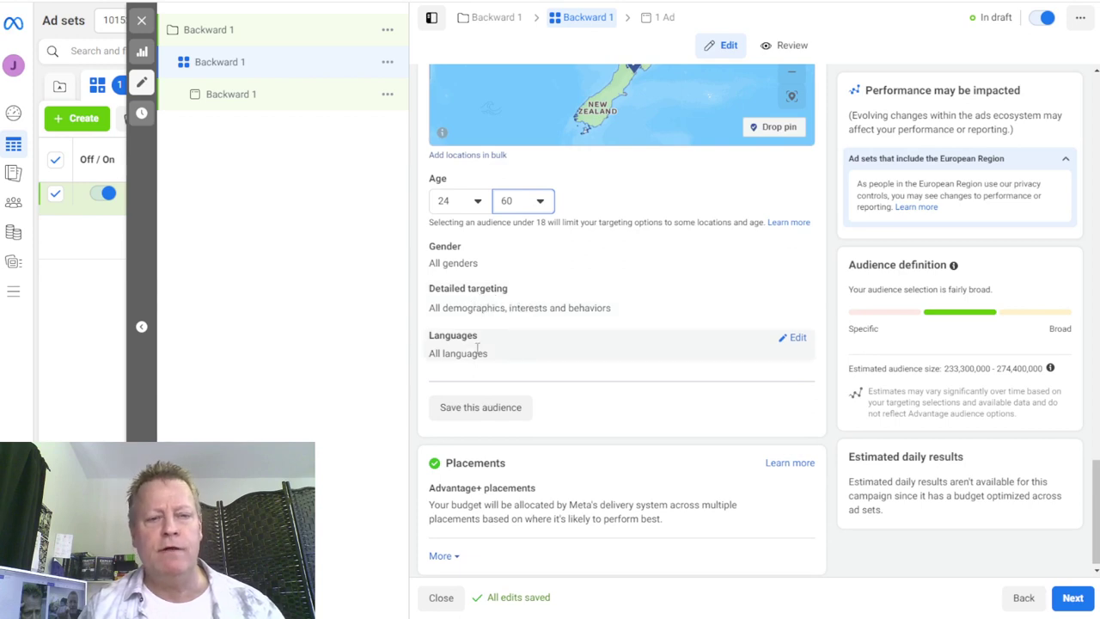
{"action": "left_click", "coordinate": [797, 338]}
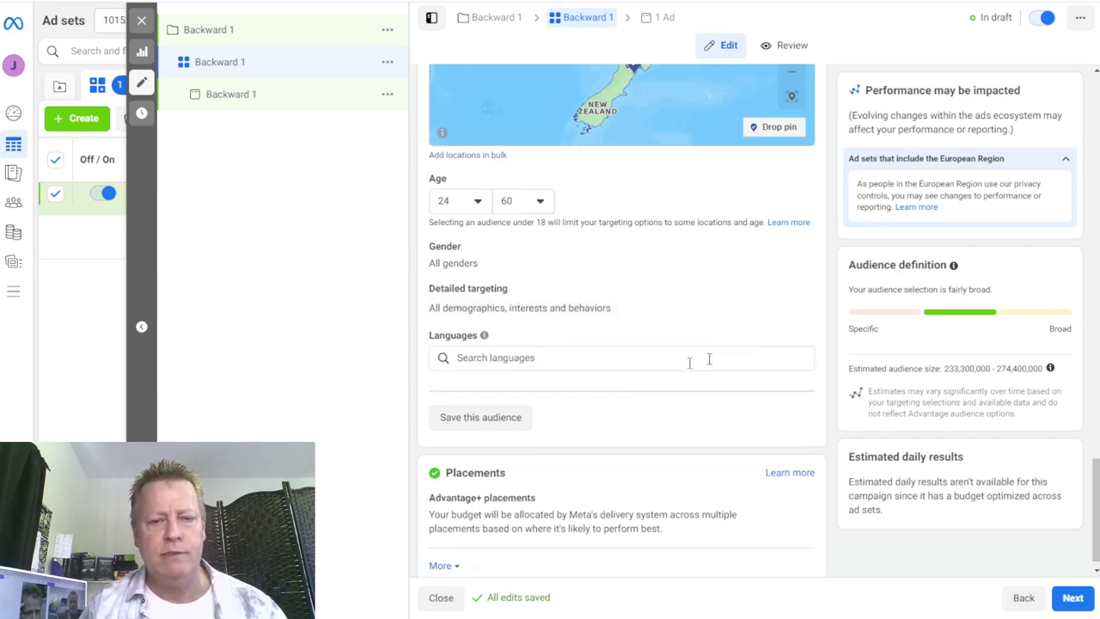
{"action": "left_click", "coordinate": [550, 359]}
{"action": "type", "text": "english"}
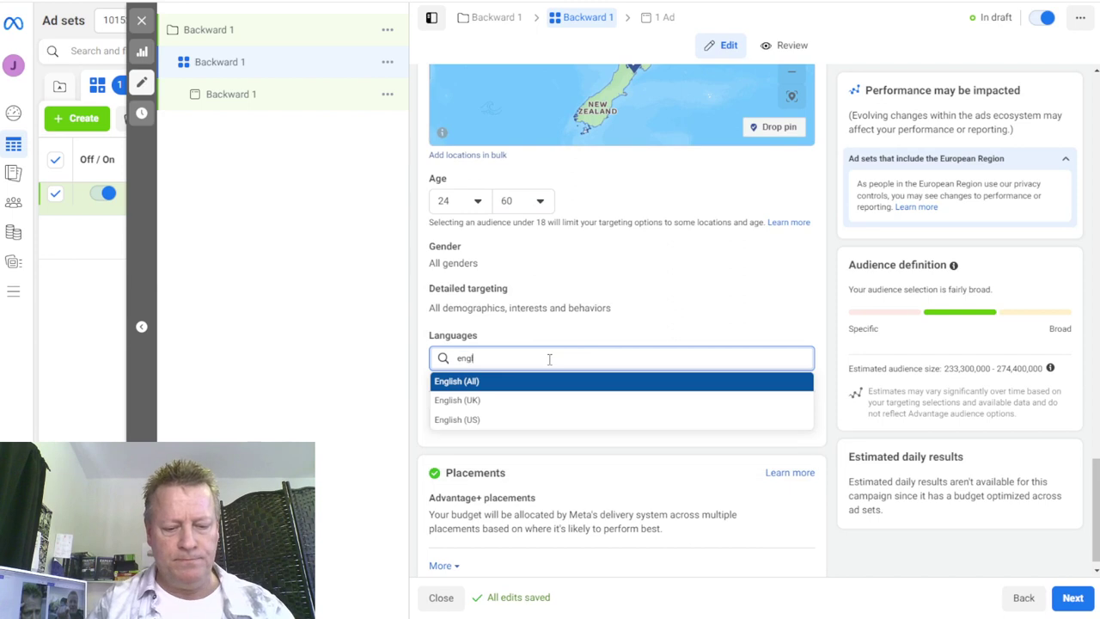
{"action": "left_click", "coordinate": [476, 388]}
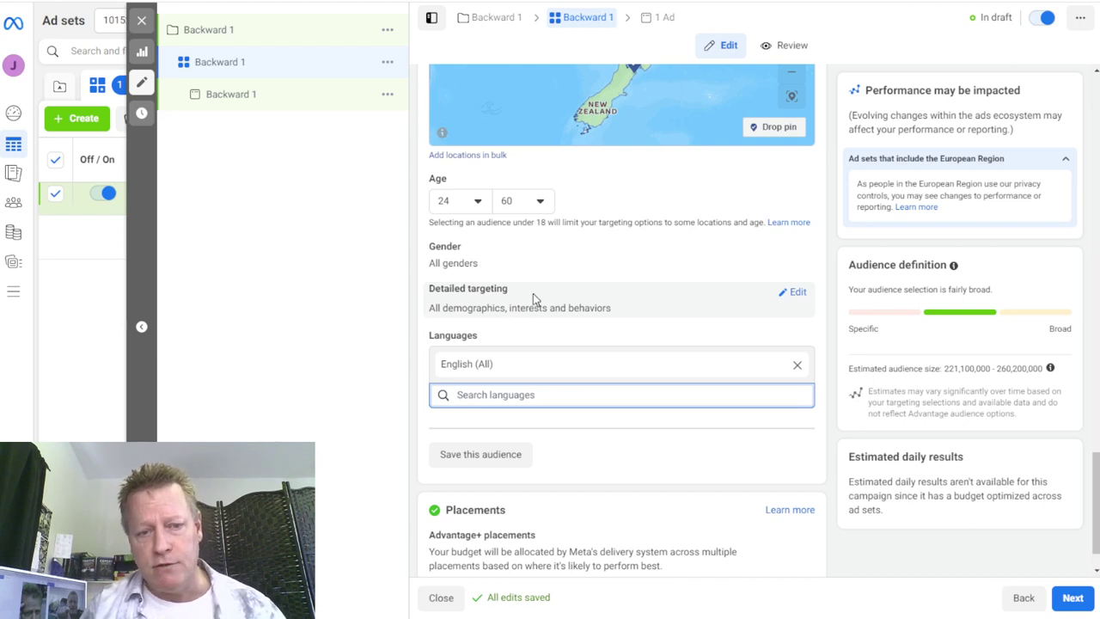
Edit the detailed targeting, search for "network marketing" and include the interest Social media marketing (marketing).
{"action": "left_click", "coordinate": [795, 294]}
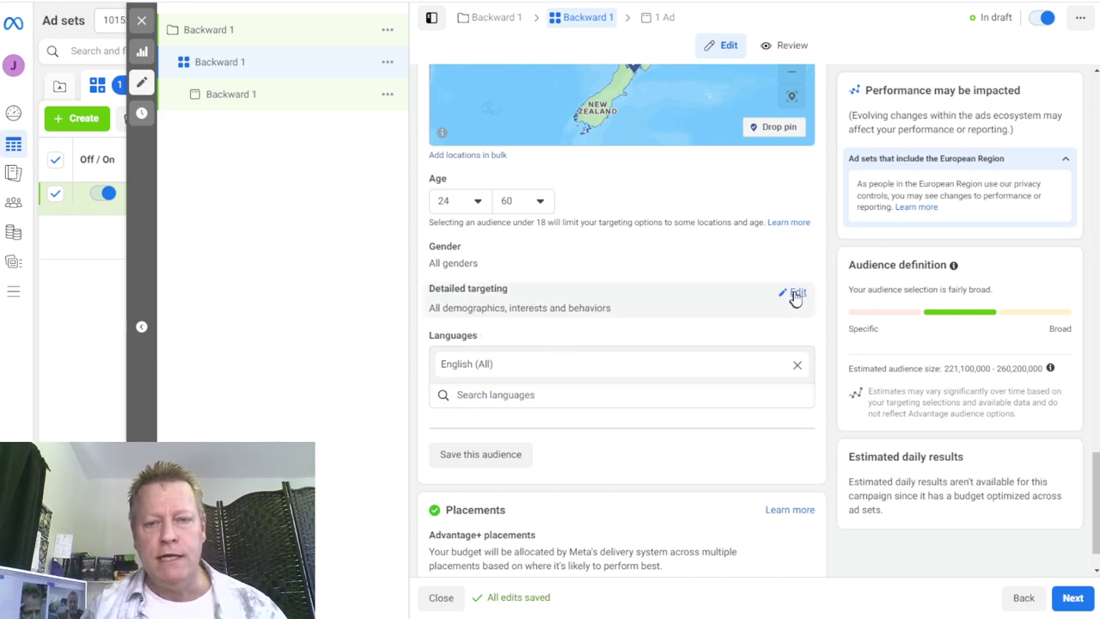
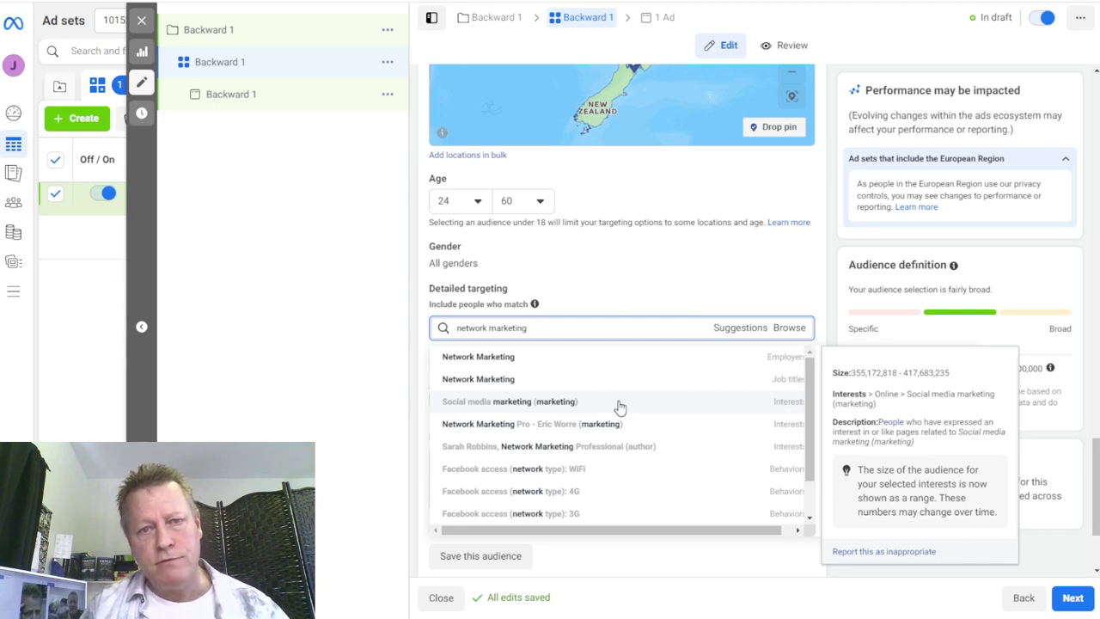
{"action": "left_click", "coordinate": [618, 404]}
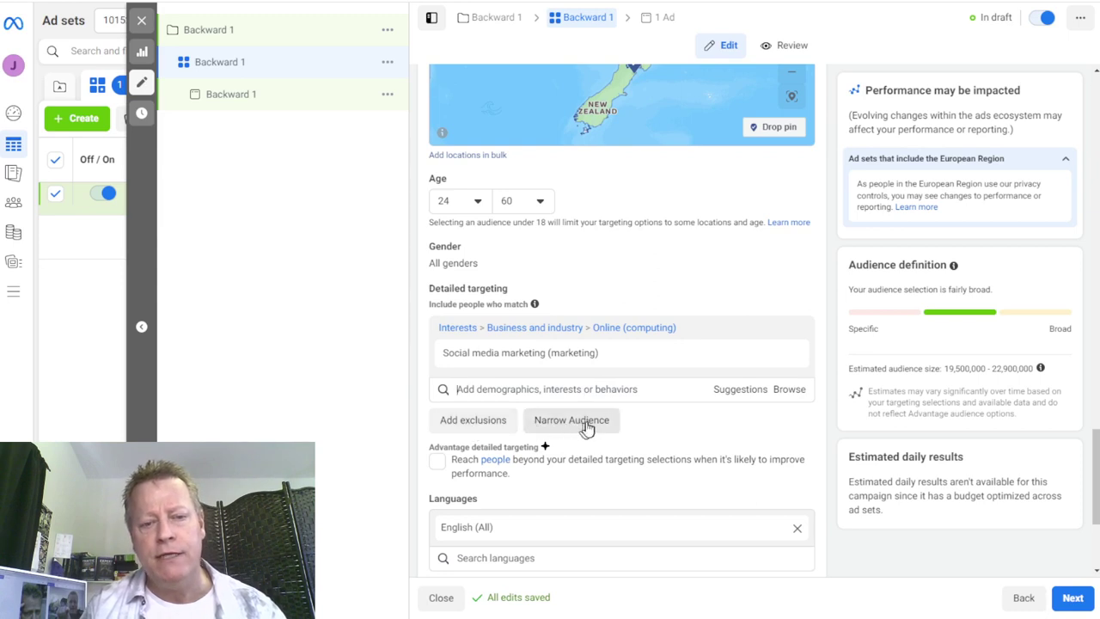
Narrow the audience with an additional must-also-match condition and search it for "robbin".
{"action": "scroll", "coordinate": [584, 425], "scroll_direction": "down", "scroll_amount": 2}
{"action": "left_click", "coordinate": [572, 280]}
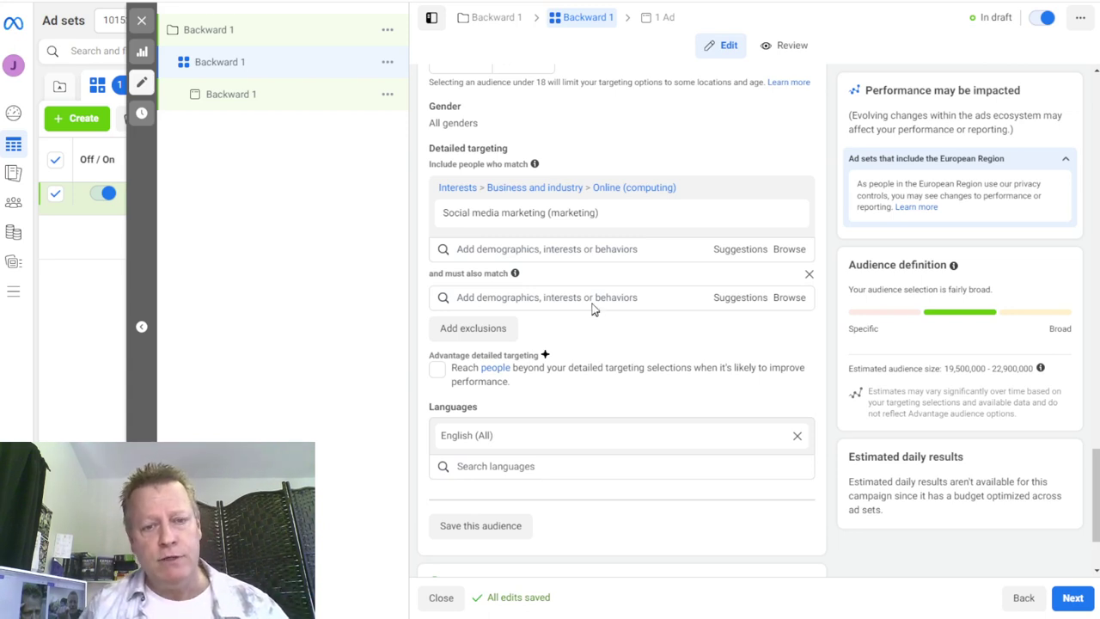
{"action": "left_click", "coordinate": [595, 298]}
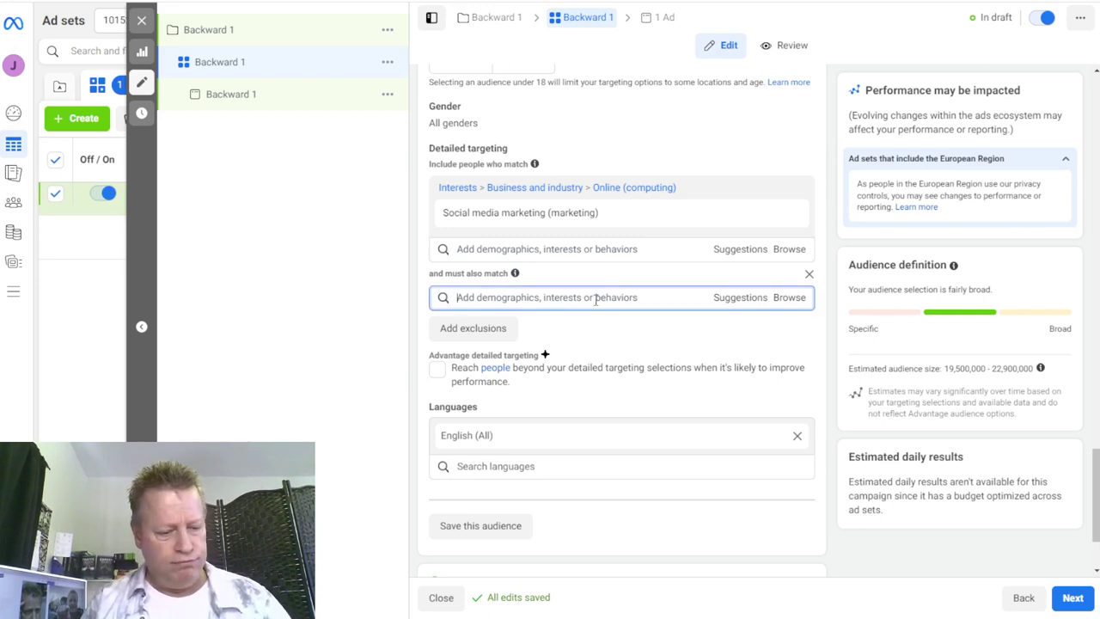
{"action": "type", "text": "robbin"}
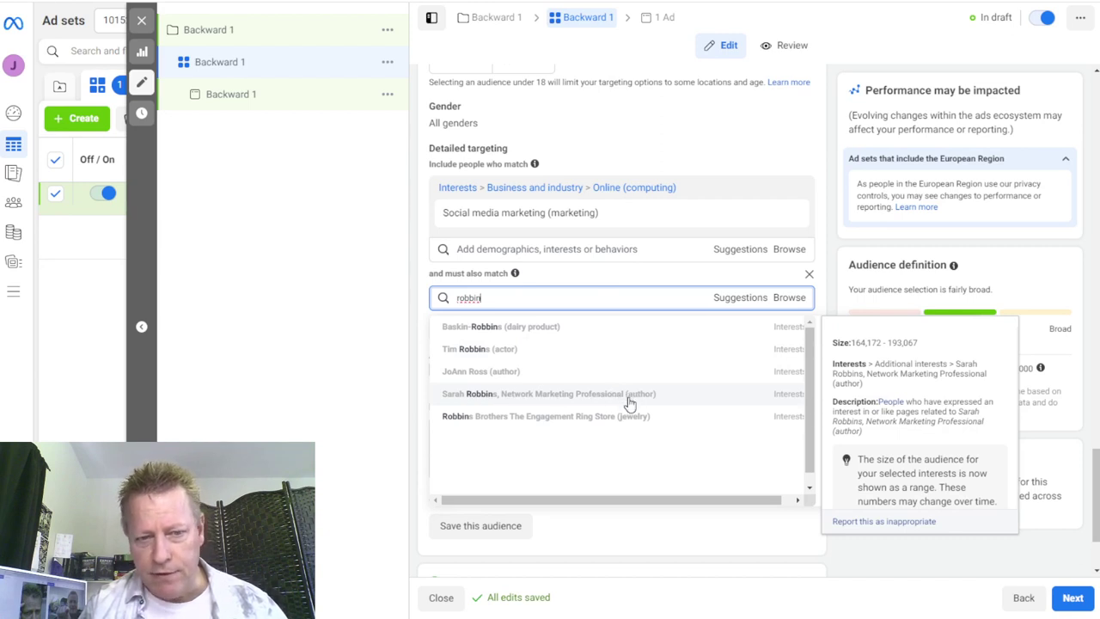
Replace the must-also-match search with "facebook page ad", add the behavior Health & Beauty page admins, and check the estimated audience size.
{"action": "left_click_drag", "start_coordinate": [489, 300], "coordinate": [450, 299]}
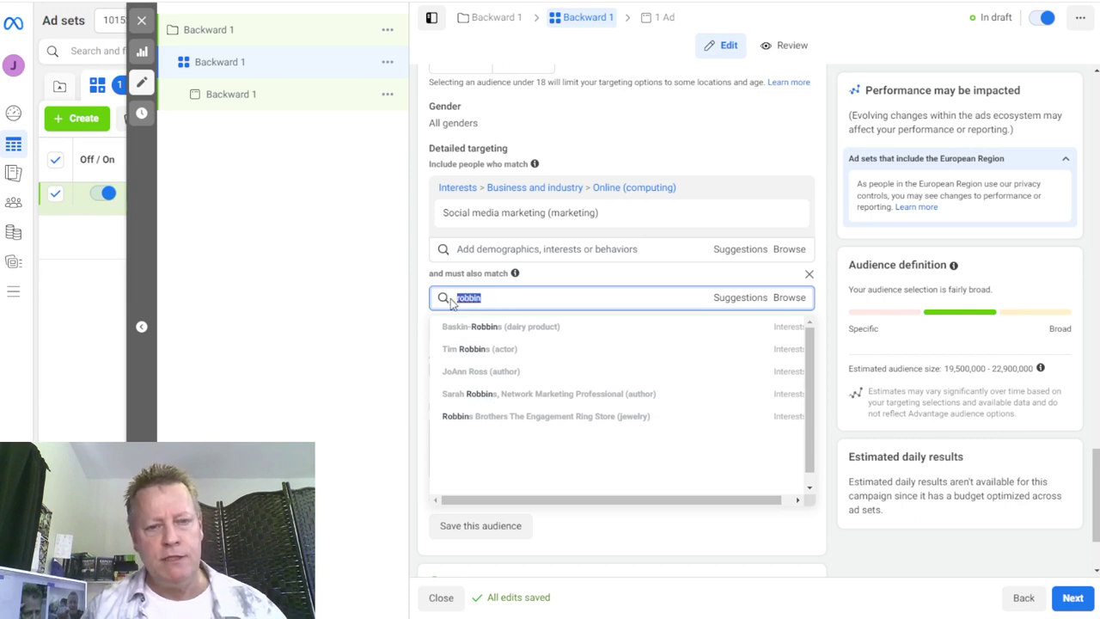
{"action": "type", "text": "facebook page ad"}
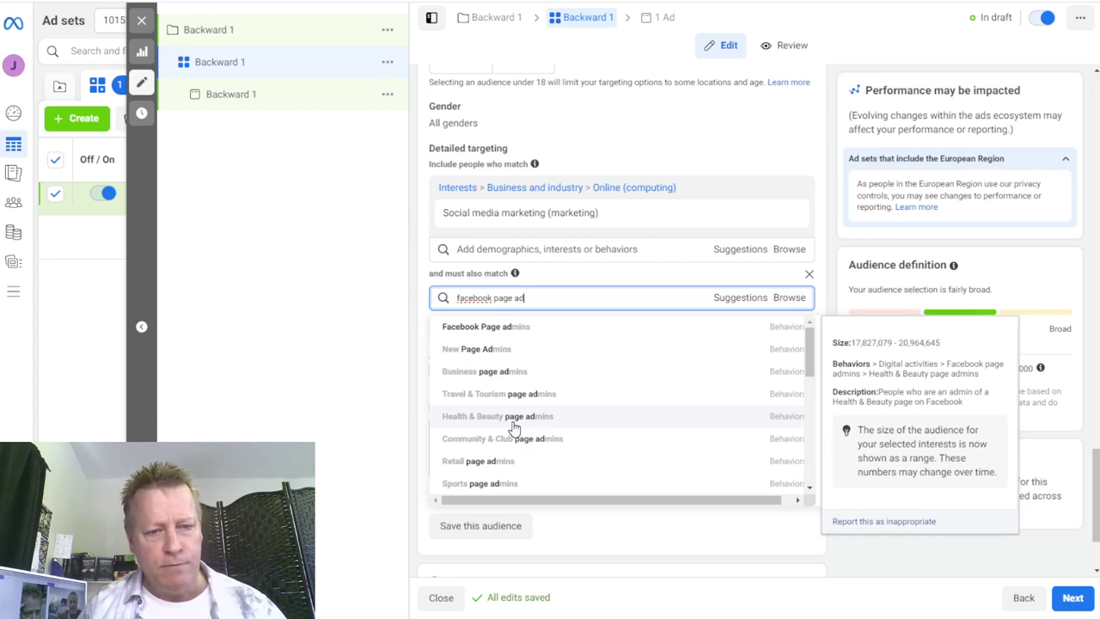
{"action": "scroll", "coordinate": [519, 442], "scroll_direction": "down", "scroll_amount": 1}
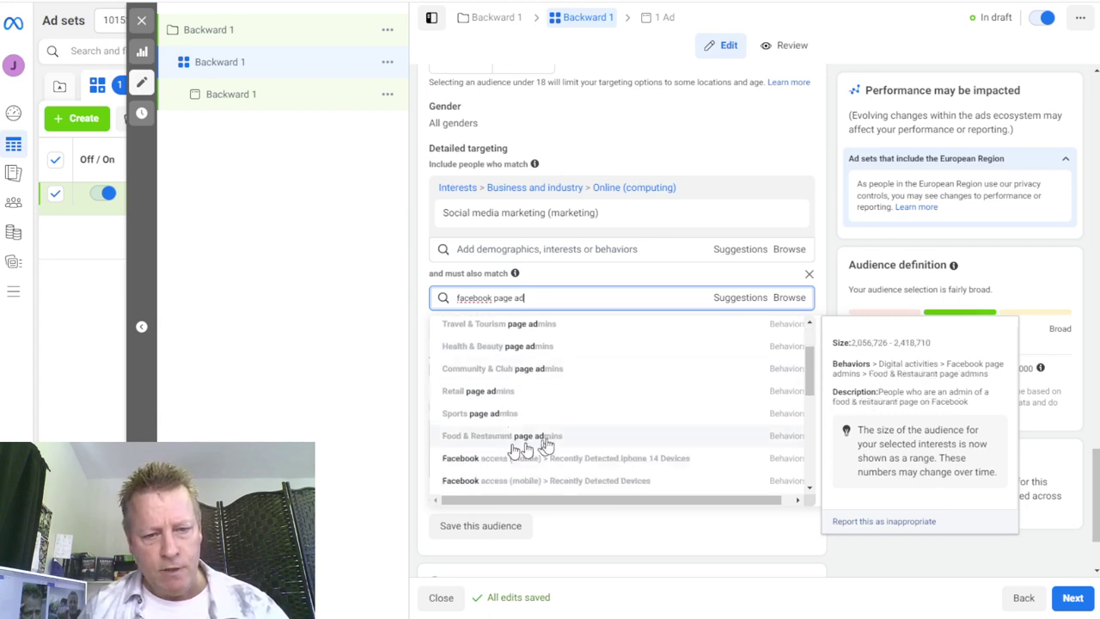
{"action": "scroll", "coordinate": [558, 438], "scroll_direction": "down", "scroll_amount": 3}
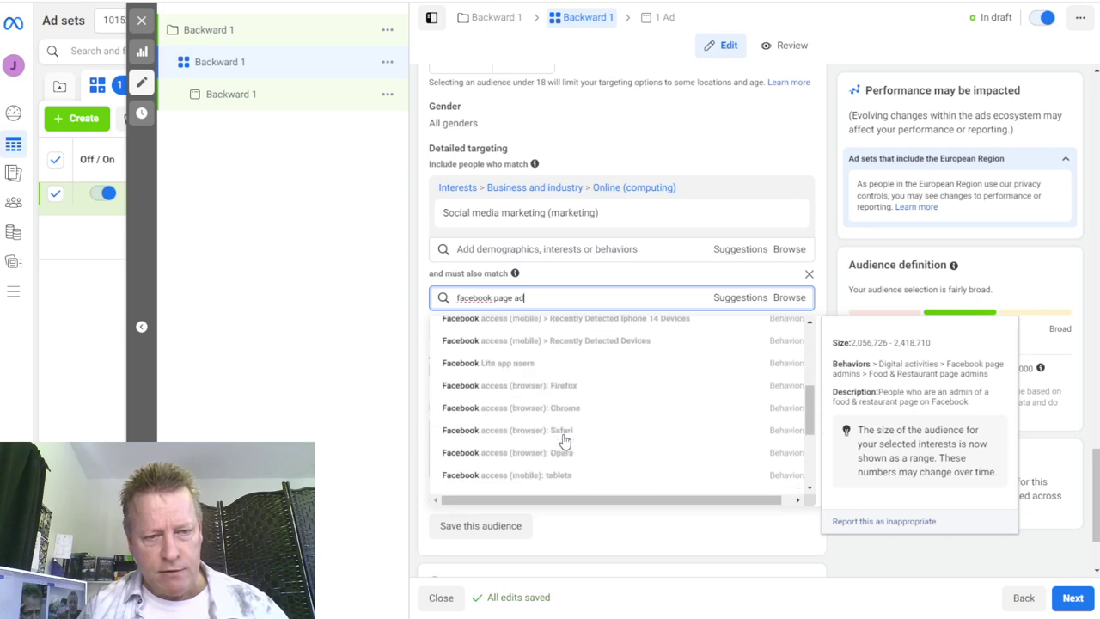
{"action": "scroll", "coordinate": [563, 440], "scroll_direction": "down", "scroll_amount": 5}
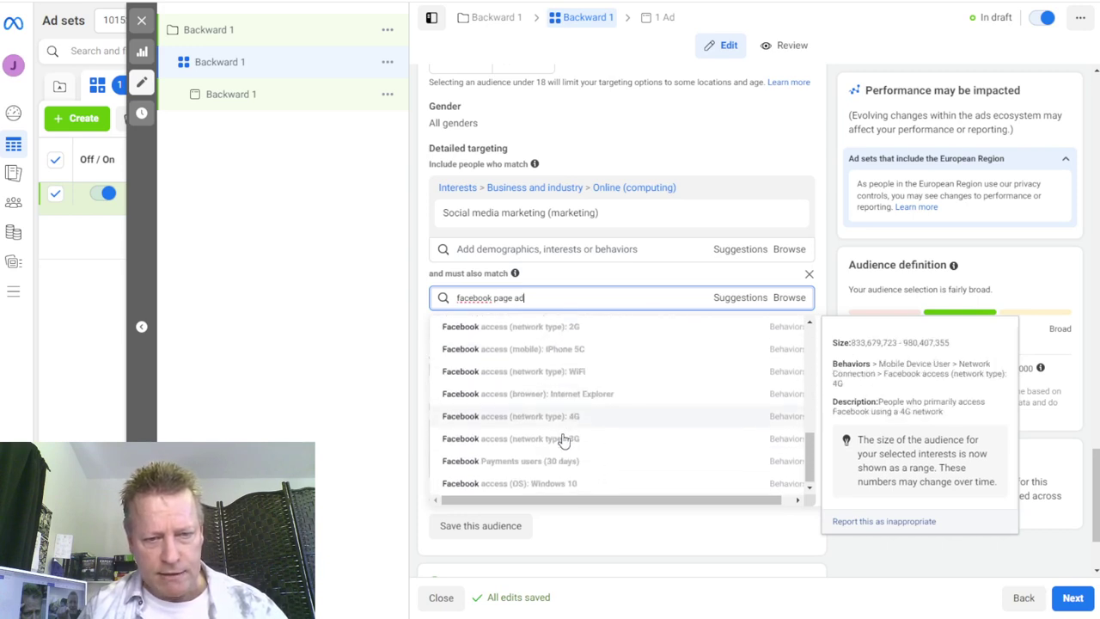
{"action": "scroll", "coordinate": [563, 440], "scroll_direction": "up", "scroll_amount": 8}
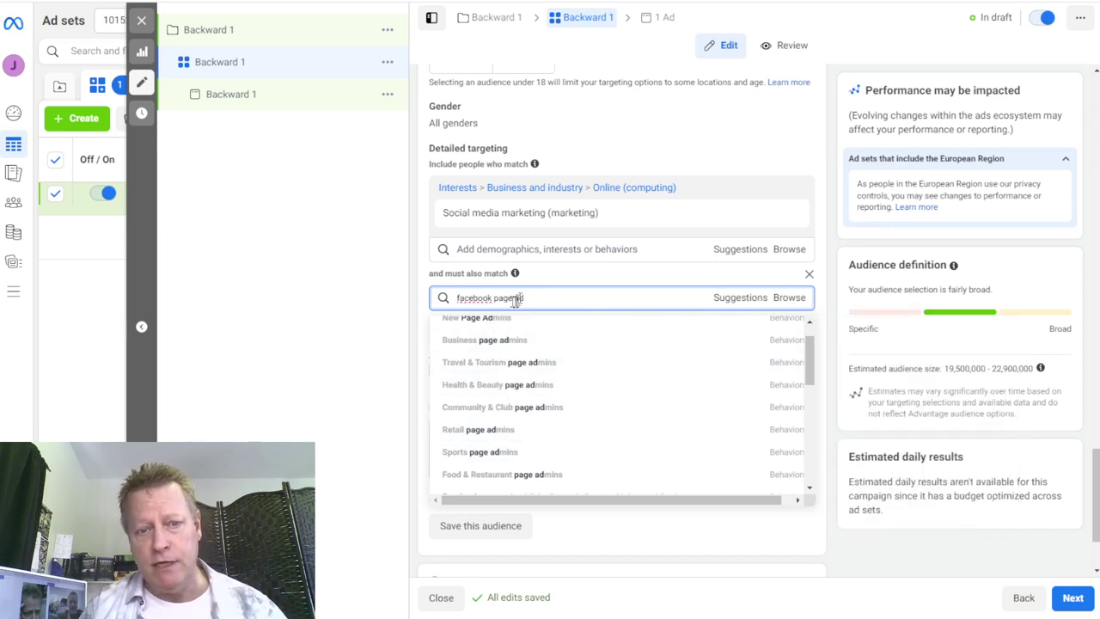
{"action": "scroll", "coordinate": [535, 369], "scroll_direction": "up", "scroll_amount": 1}
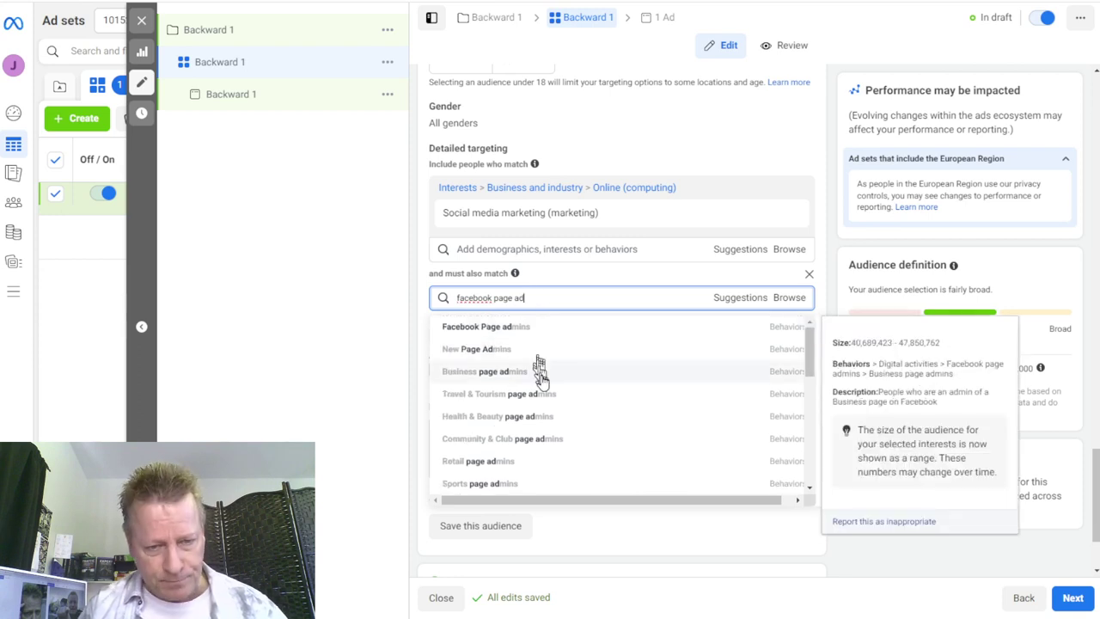
{"action": "left_click", "coordinate": [516, 420]}
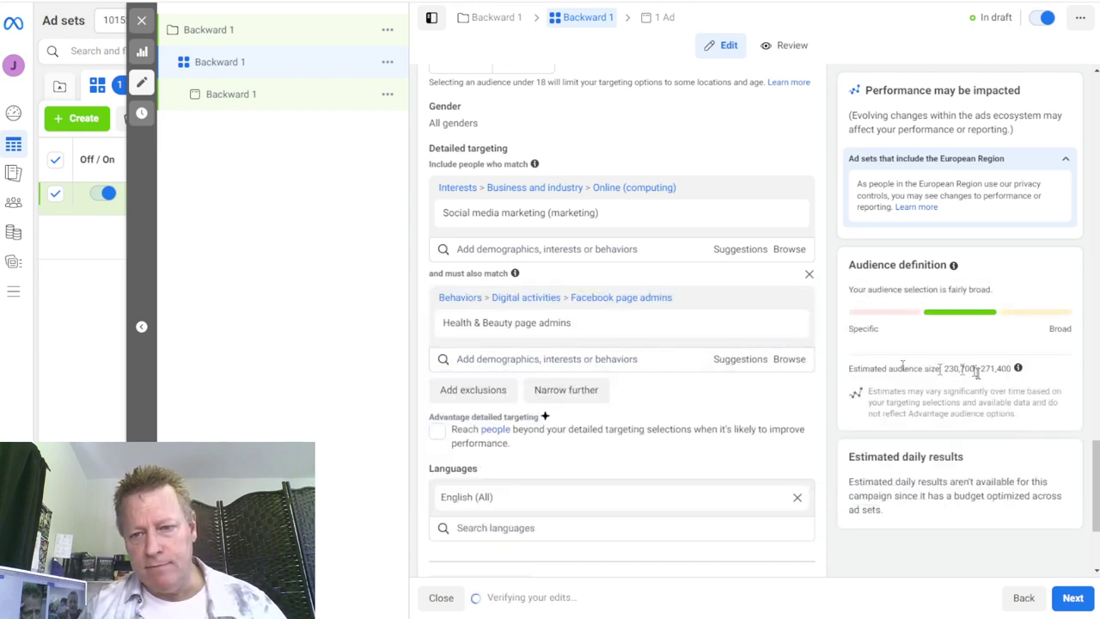
{"action": "left_click_drag", "start_coordinate": [940, 368], "coordinate": [1024, 382]}
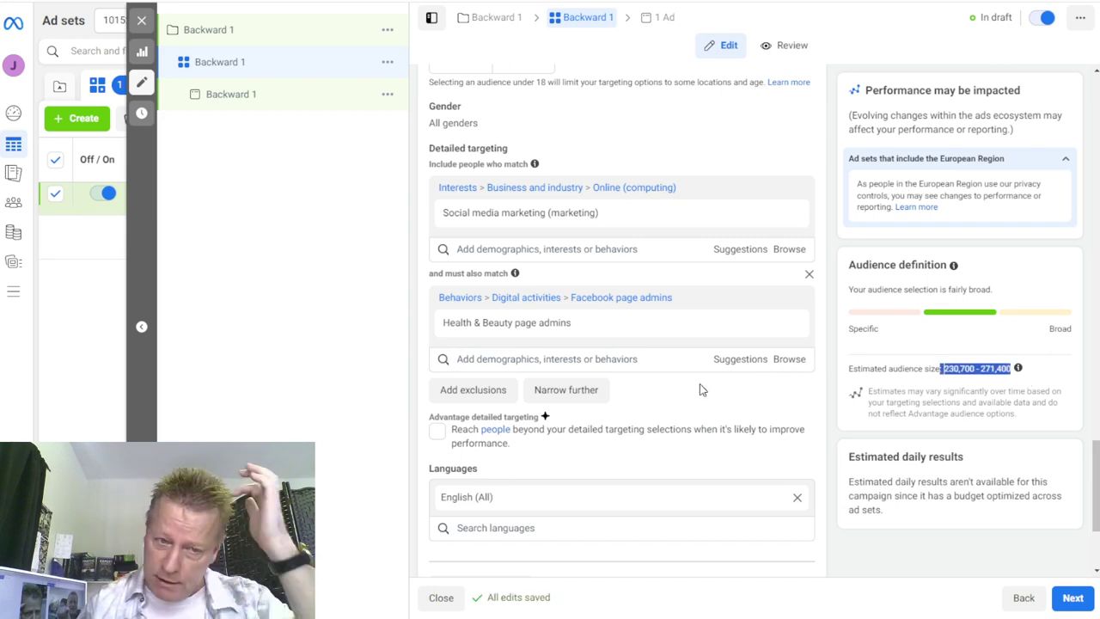
Review the two detailed targeting criteria and save the audience under the name "Health&Beauty T5".
{"action": "mouse_move", "coordinate": [543, 223]}
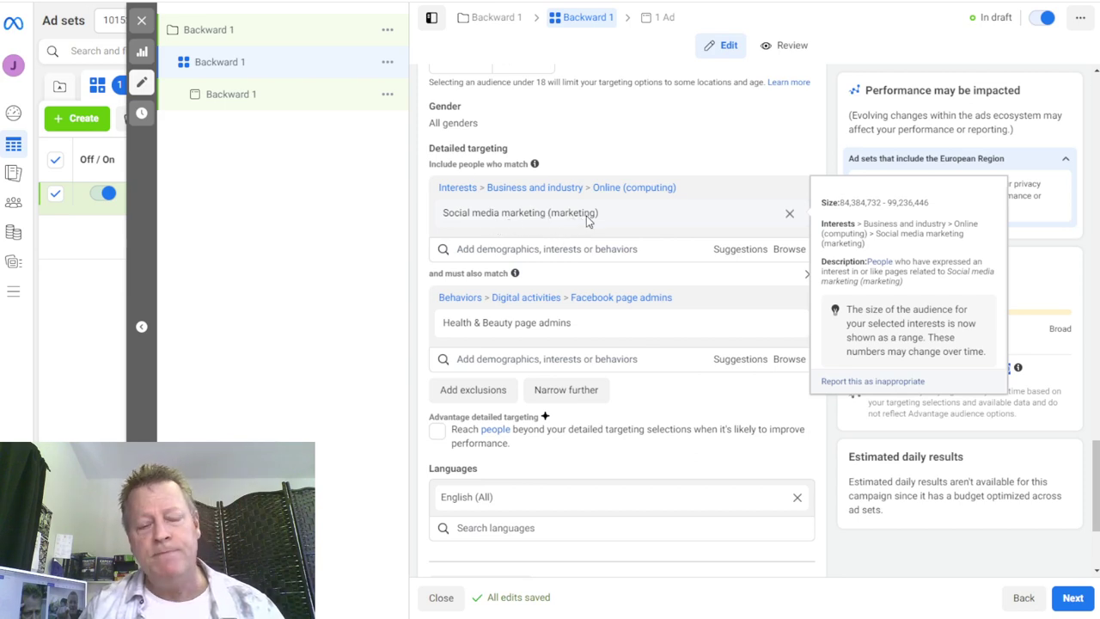
{"action": "mouse_move", "coordinate": [505, 330]}
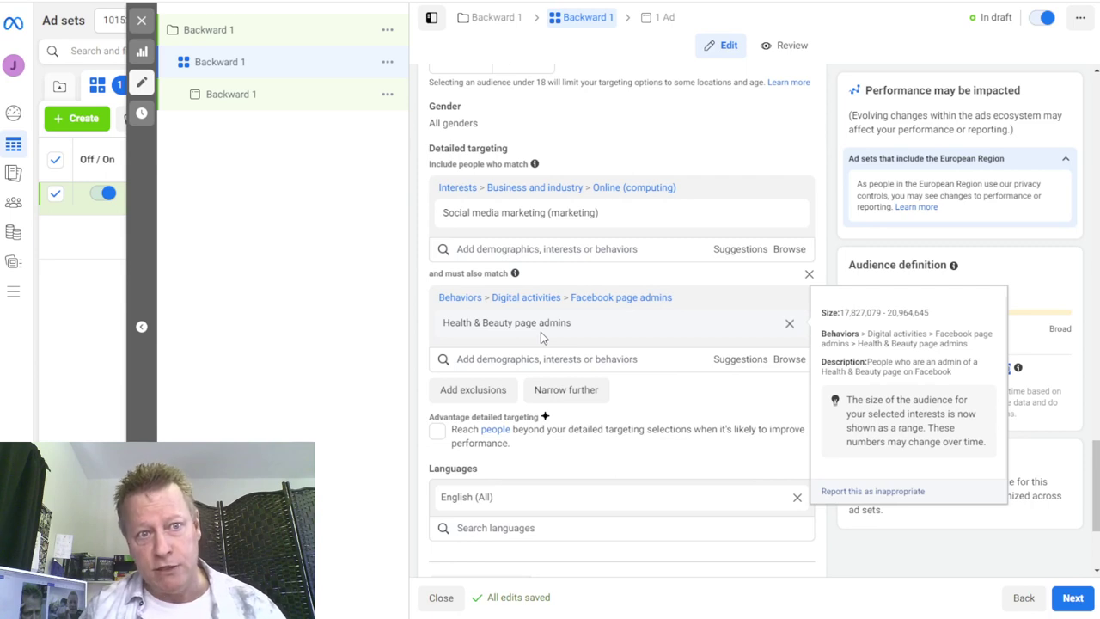
{"action": "scroll", "coordinate": [633, 344], "scroll_direction": "down", "scroll_amount": 3}
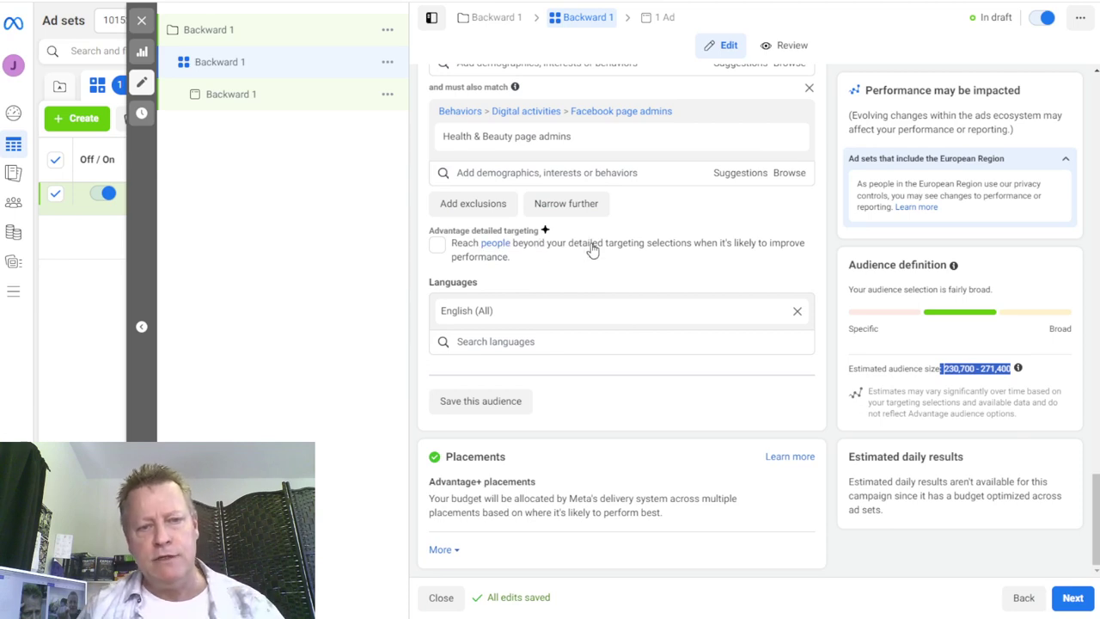
{"action": "left_click", "coordinate": [506, 401]}
{"action": "double_click", "coordinate": [518, 194]}
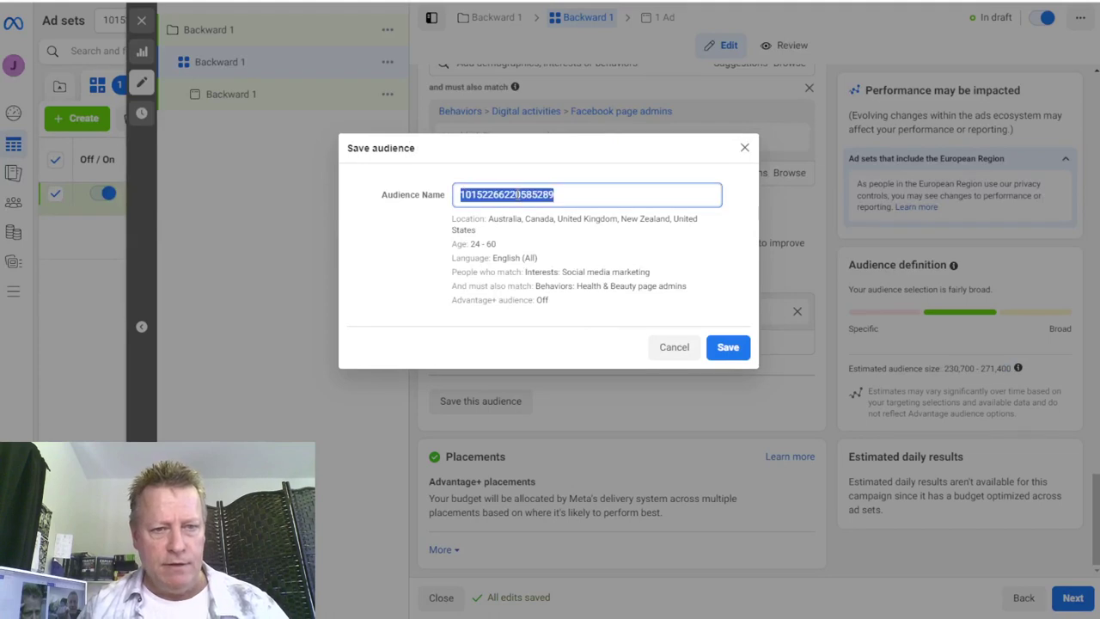
{"action": "type", "text": "Health&Beauty"}
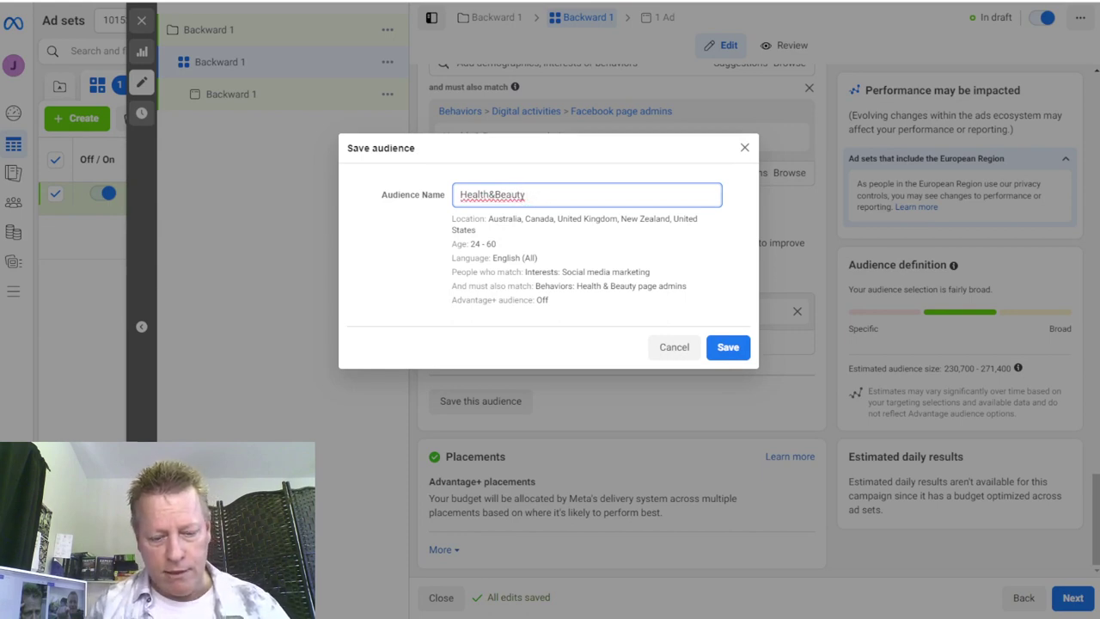
{"action": "type", "text": " TS"}
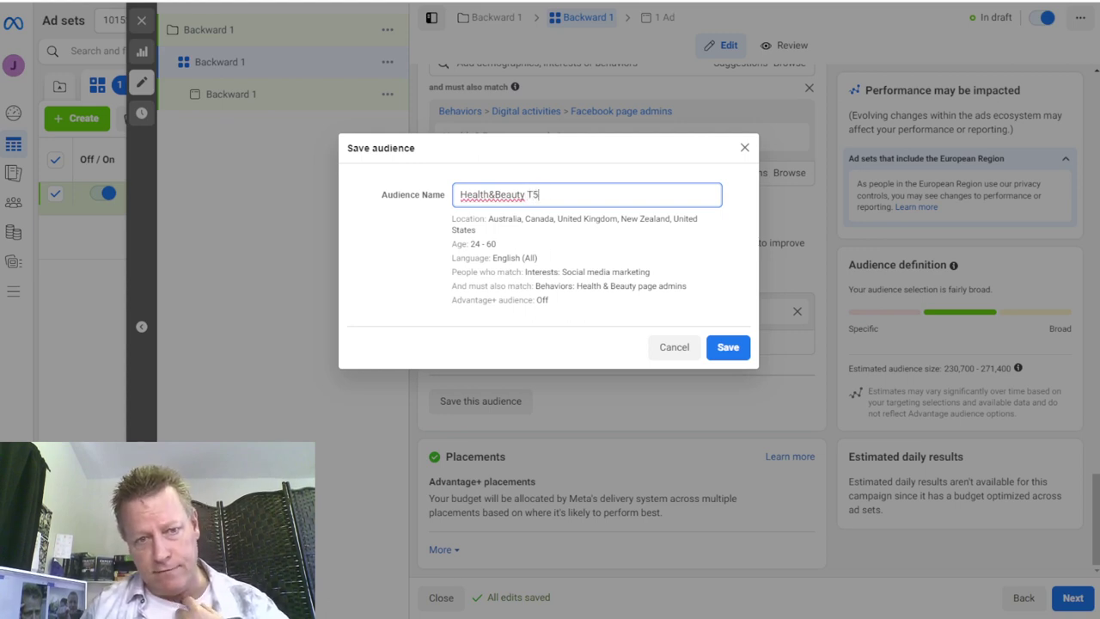
{"action": "left_click", "coordinate": [729, 347]}
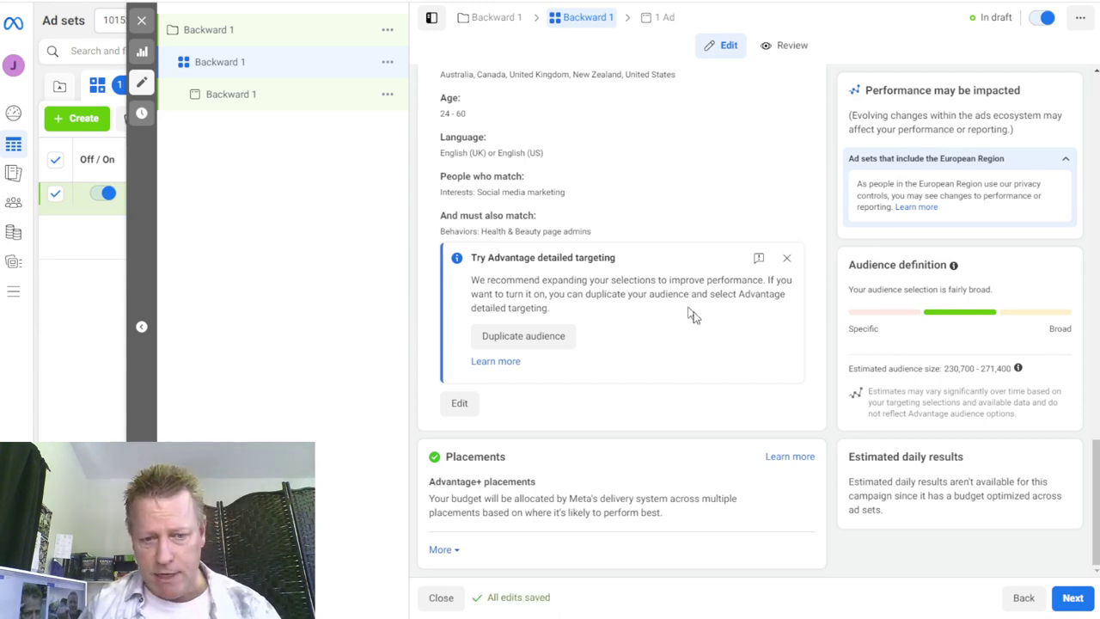
Continue to the Backward 1 ad and set its ad setup to Use existing post.
{"action": "left_click", "coordinate": [1072, 597]}
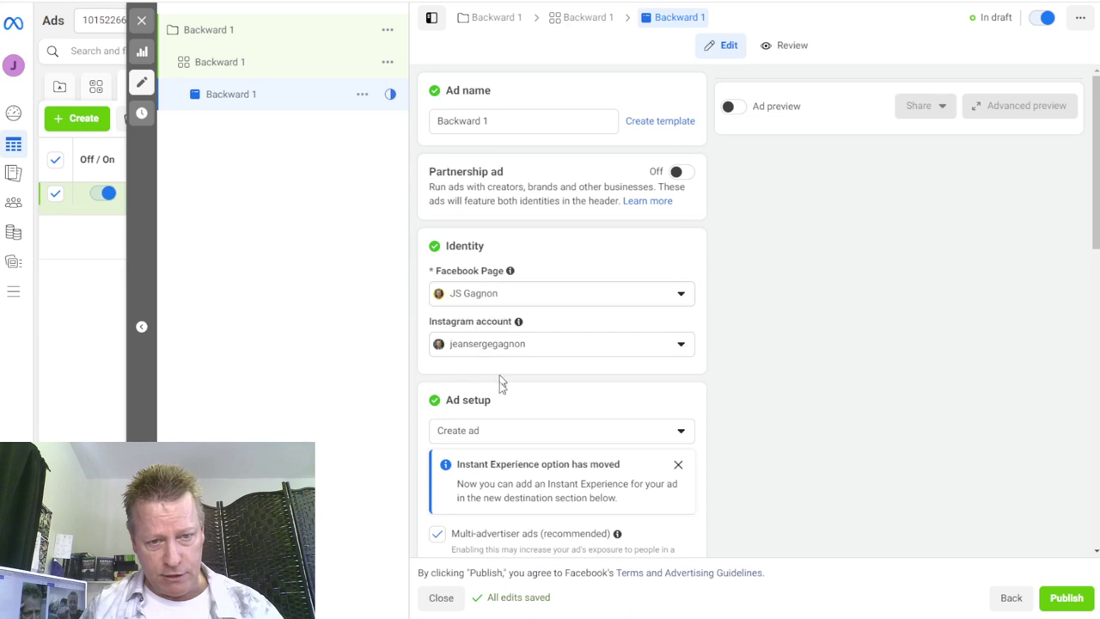
{"action": "left_click", "coordinate": [504, 431]}
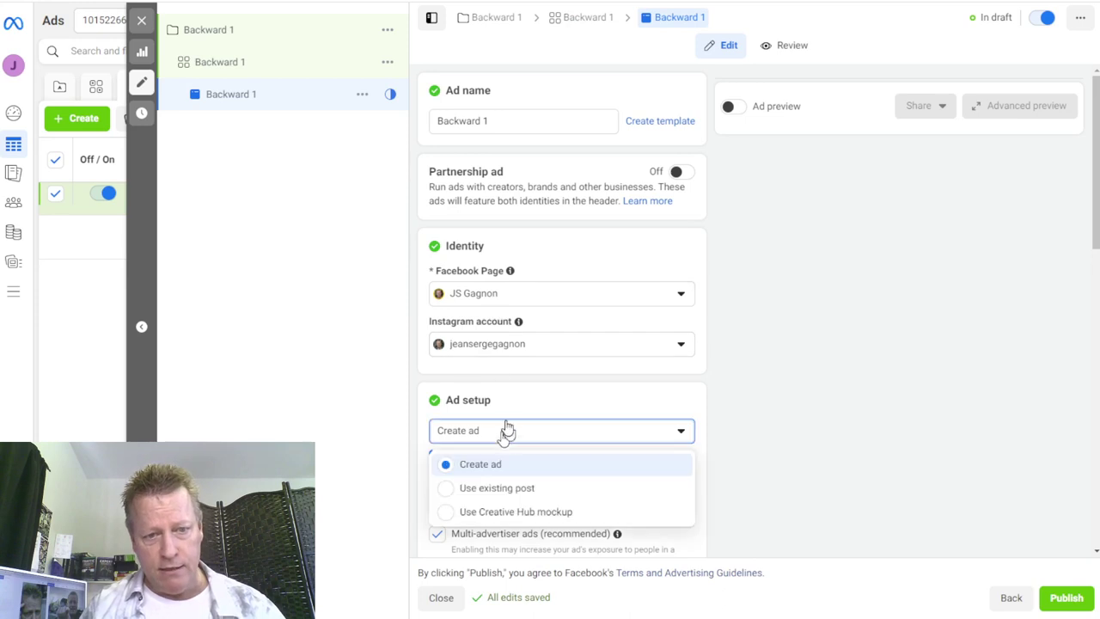
{"action": "left_click", "coordinate": [486, 489]}
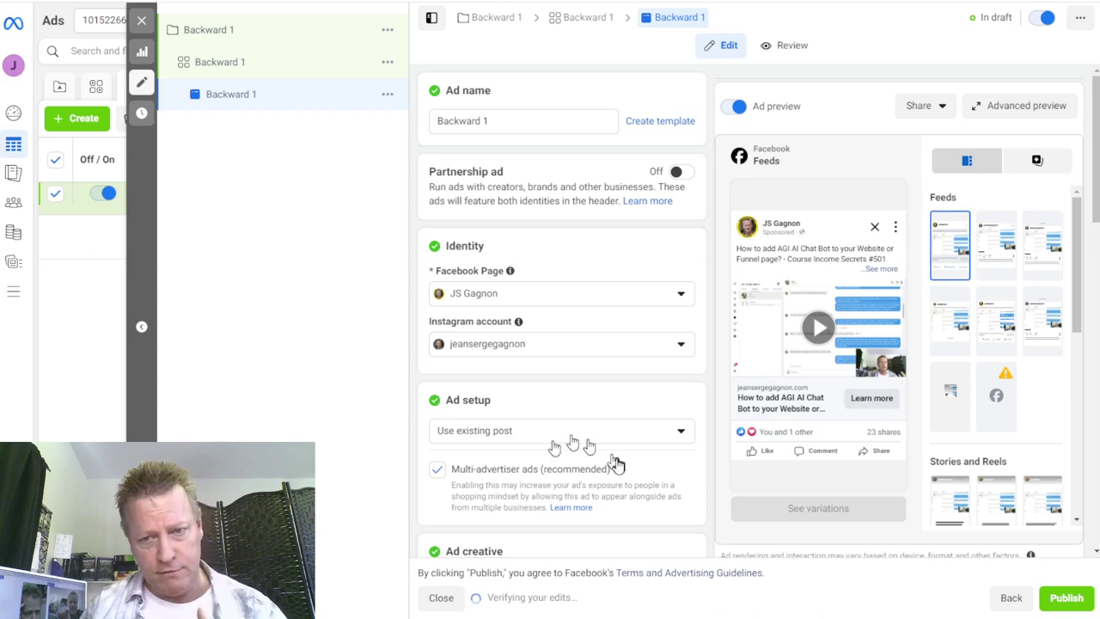
Open the post selection for the ad creative and look through the Facebook posts for a suitable video.
{"action": "scroll", "coordinate": [618, 460], "scroll_direction": "down", "scroll_amount": 2}
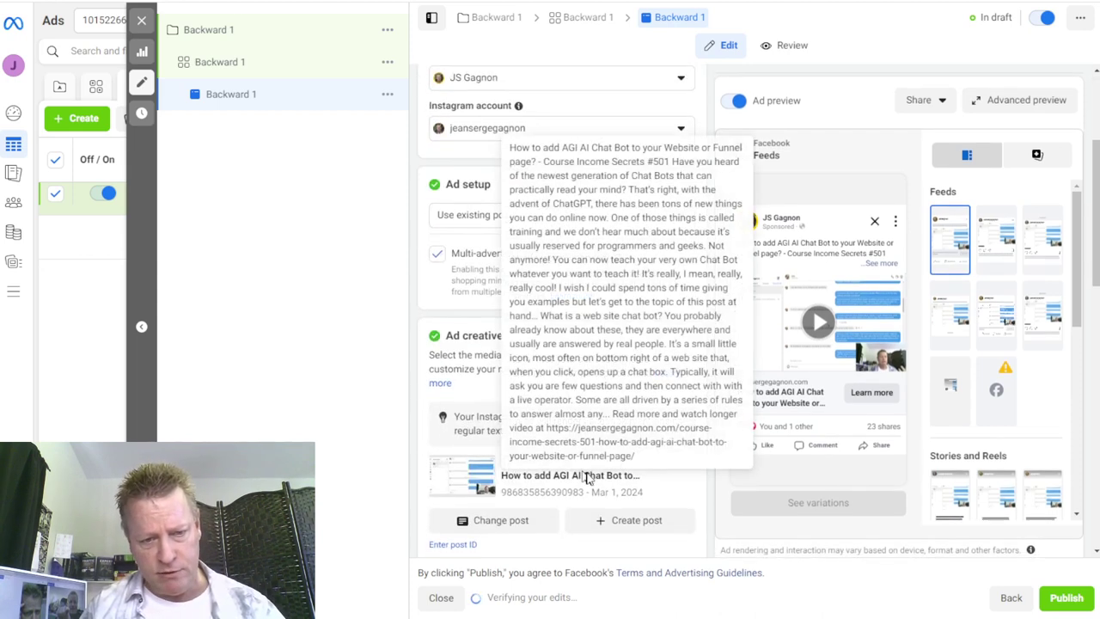
{"action": "scroll", "coordinate": [549, 481], "scroll_direction": "down", "scroll_amount": 2}
{"action": "left_click", "coordinate": [498, 388]}
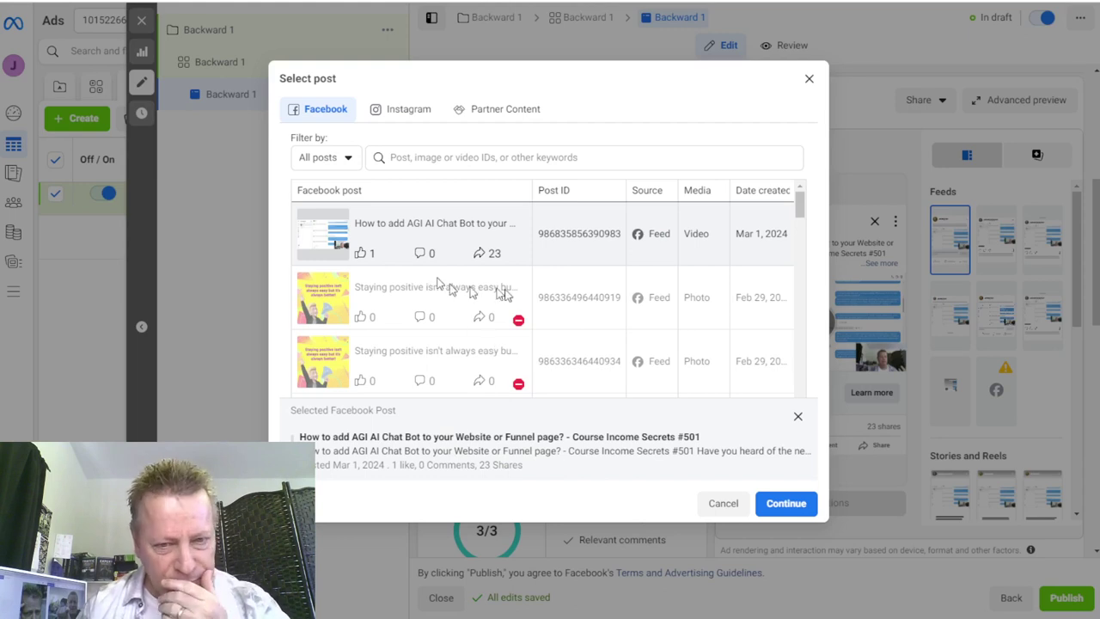
{"action": "scroll", "coordinate": [605, 322], "scroll_direction": "down", "scroll_amount": 5}
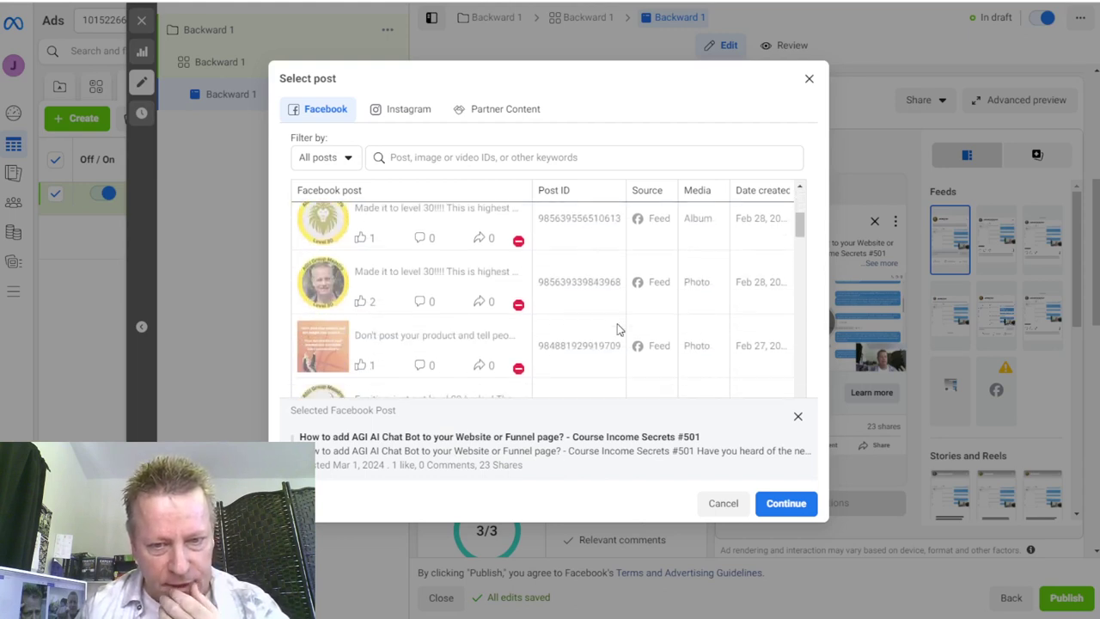
{"action": "scroll", "coordinate": [617, 329], "scroll_direction": "down", "scroll_amount": 1}
{"action": "scroll", "coordinate": [617, 329], "scroll_direction": "down", "scroll_amount": 3}
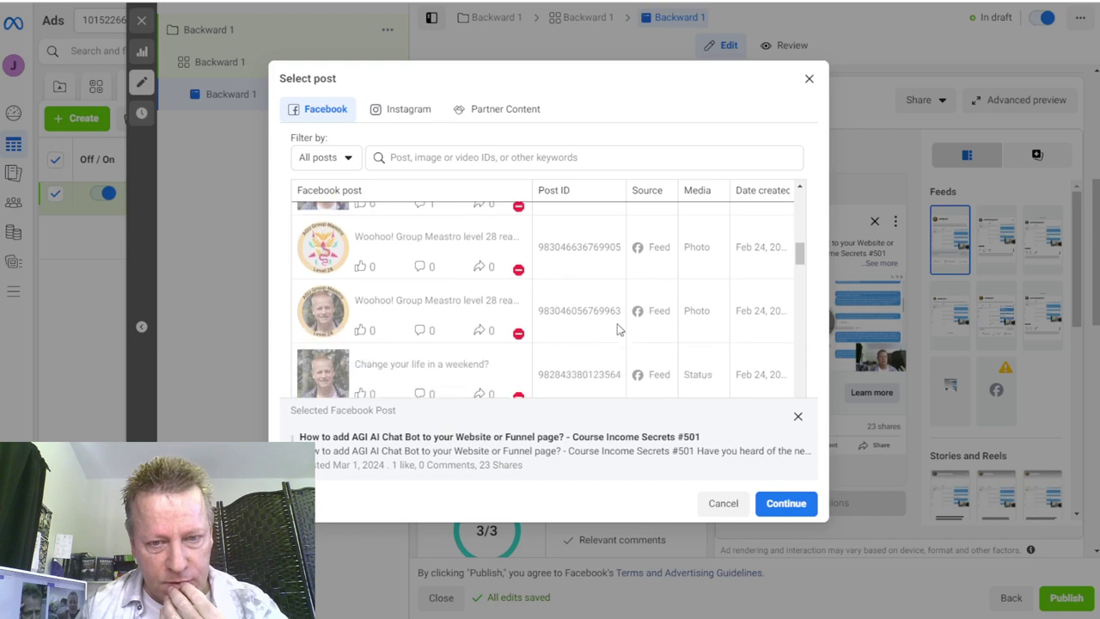
{"action": "scroll", "coordinate": [617, 329], "scroll_direction": "down", "scroll_amount": 3}
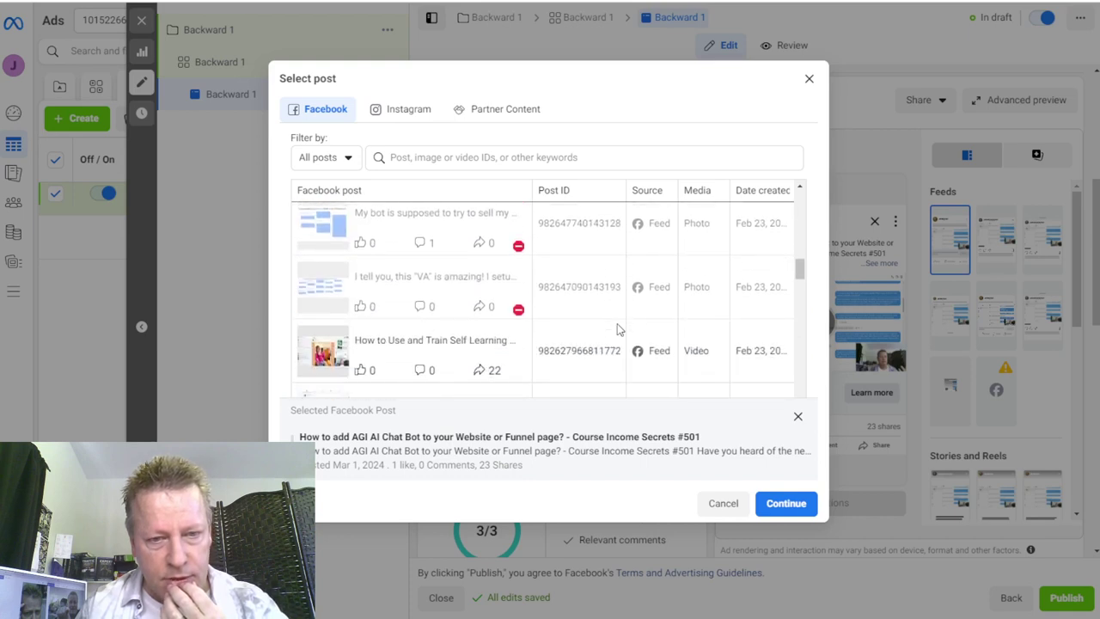
{"action": "scroll", "coordinate": [617, 329], "scroll_direction": "down", "scroll_amount": 2}
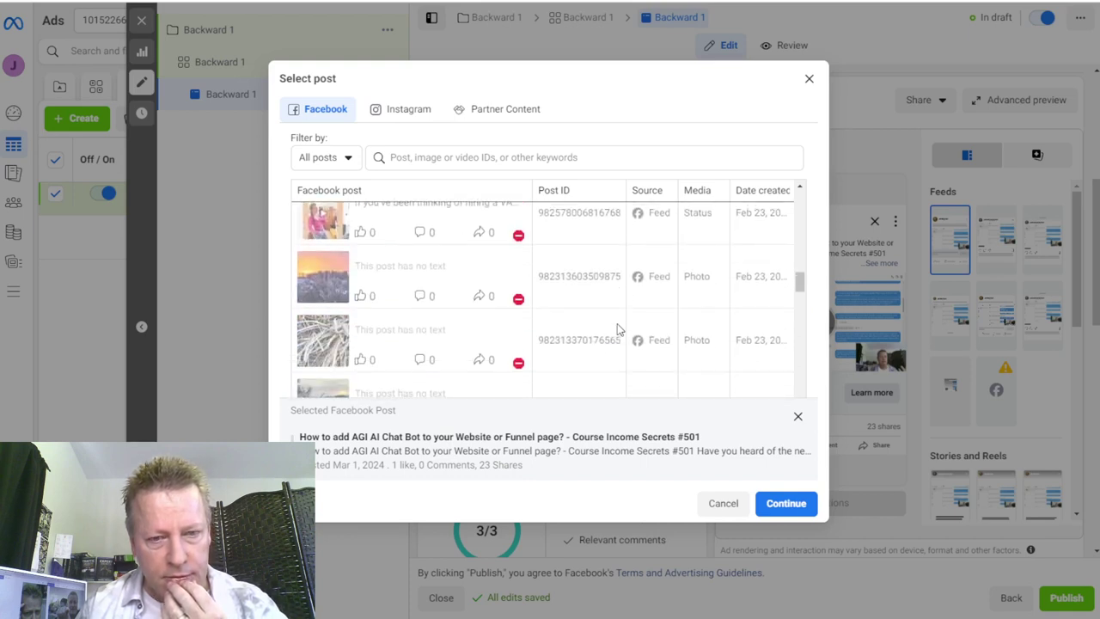
{"action": "scroll", "coordinate": [617, 329], "scroll_direction": "up", "scroll_amount": 5}
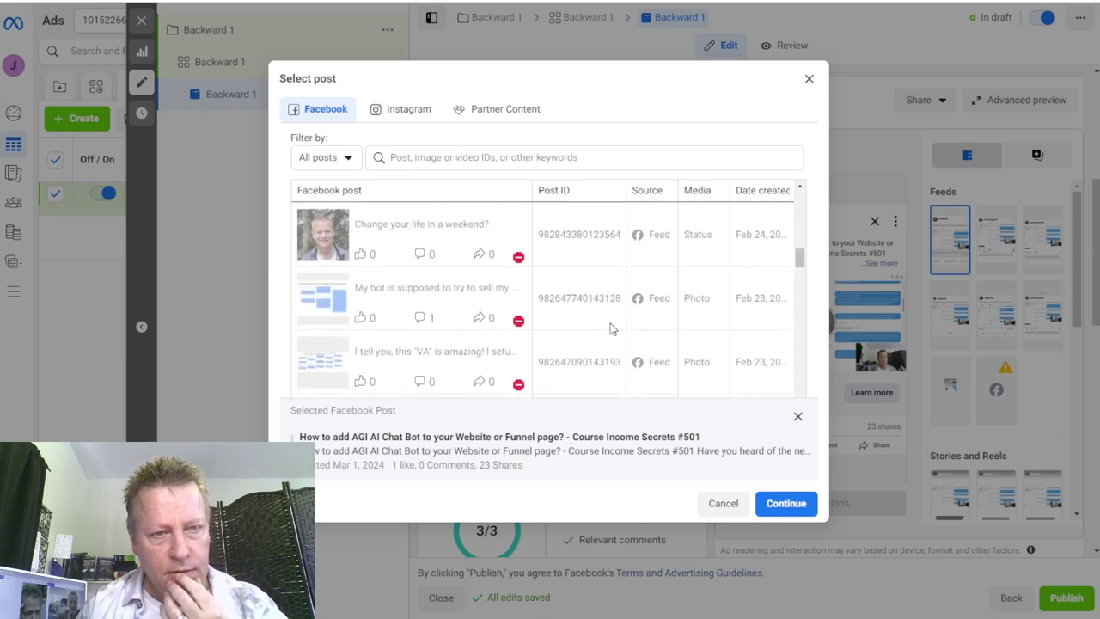
Look through the Instagram posts for a video that can be used in the ad.
{"action": "left_click", "coordinate": [404, 116]}
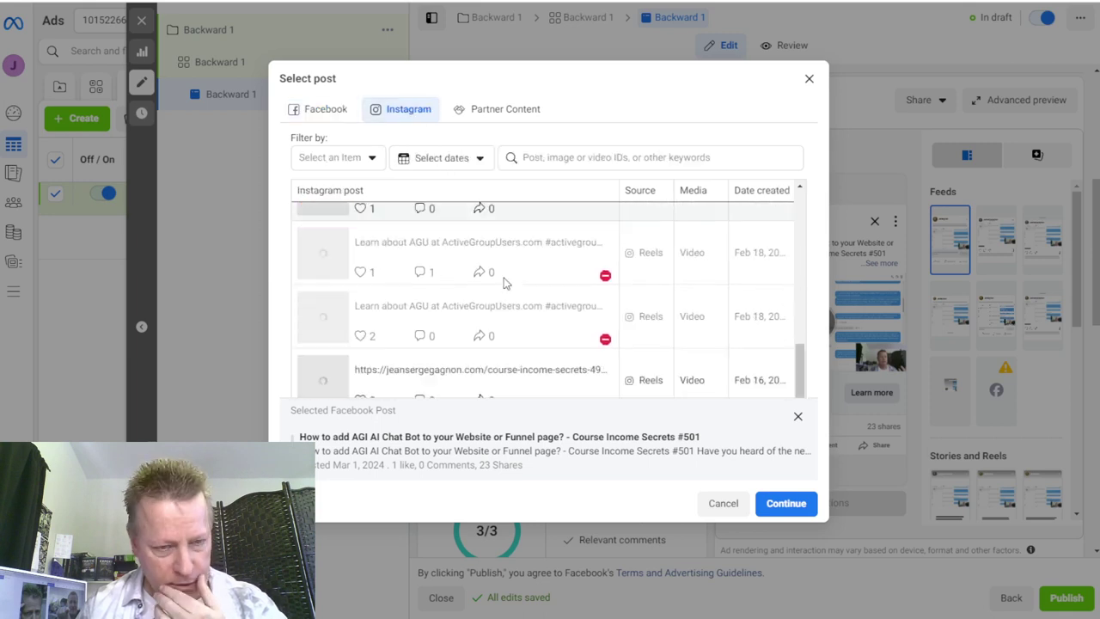
{"action": "scroll", "coordinate": [499, 318], "scroll_direction": "up", "scroll_amount": 1}
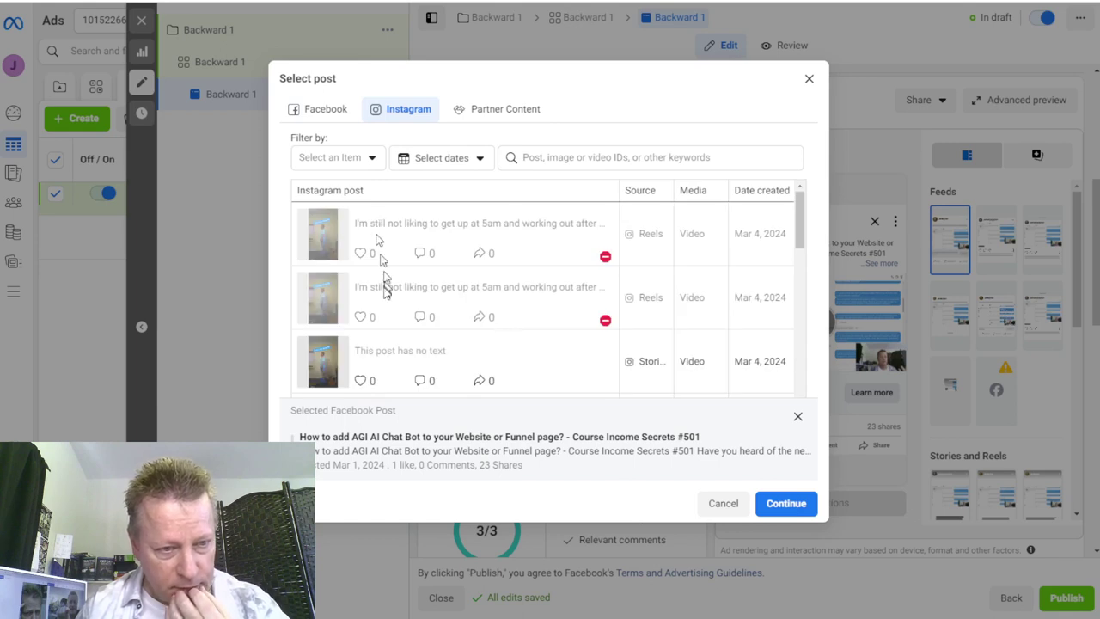
{"action": "scroll", "coordinate": [395, 353], "scroll_direction": "down", "scroll_amount": 3}
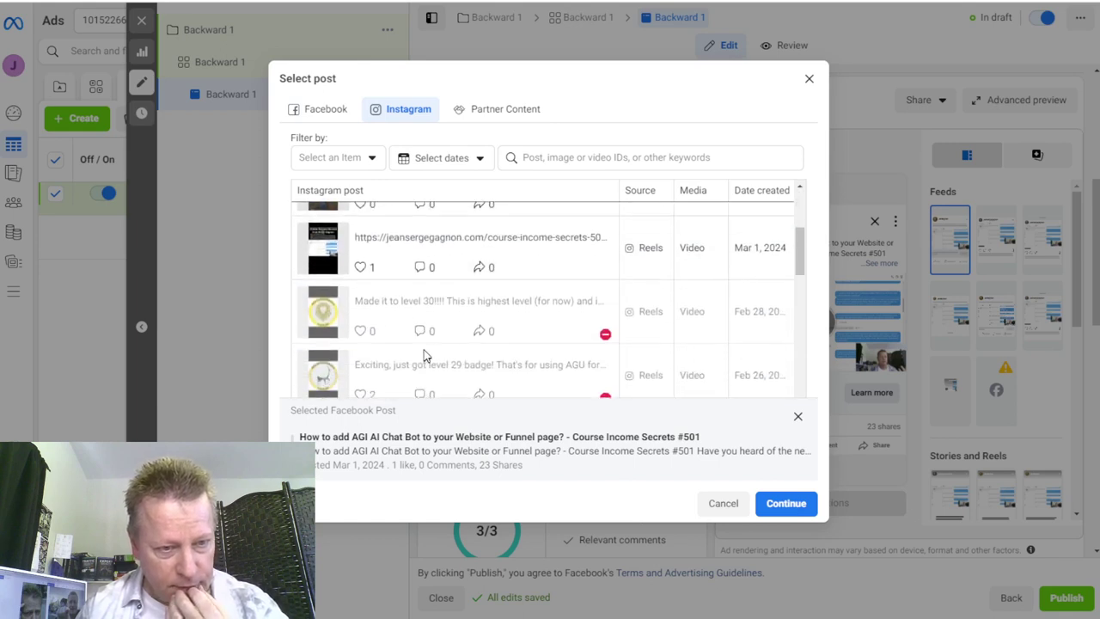
{"action": "scroll", "coordinate": [423, 355], "scroll_direction": "down", "scroll_amount": 3}
{"action": "scroll", "coordinate": [424, 355], "scroll_direction": "down", "scroll_amount": 2}
{"action": "scroll", "coordinate": [424, 355], "scroll_direction": "up", "scroll_amount": 10}
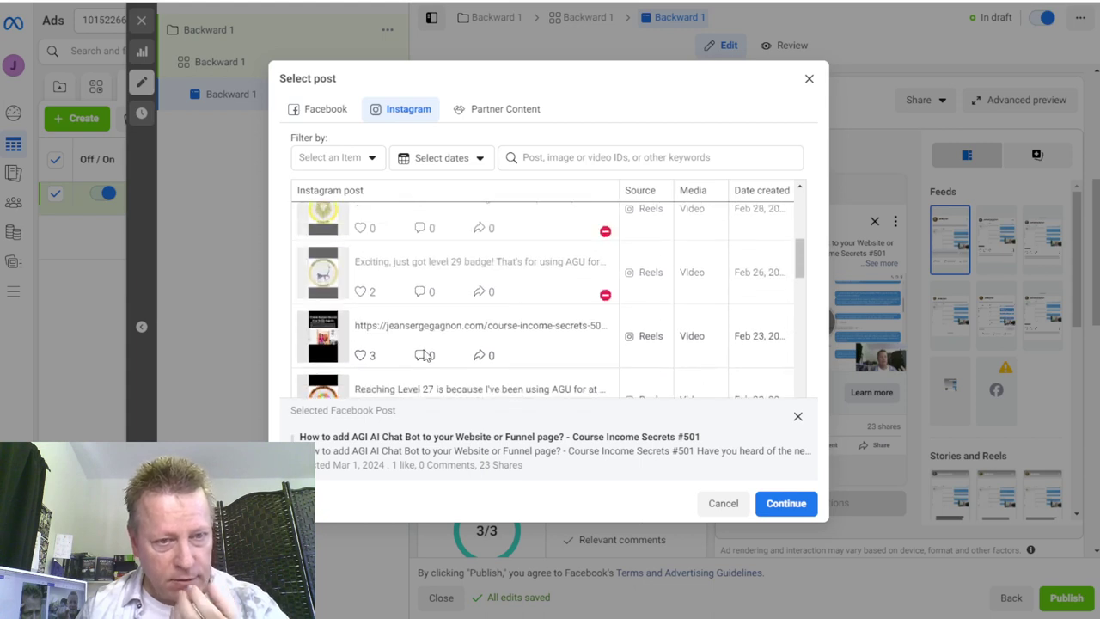
Filter the Facebook posts to available published posts only, look through them and cancel the post selection.
{"action": "left_click", "coordinate": [320, 110]}
{"action": "left_click", "coordinate": [326, 158]}
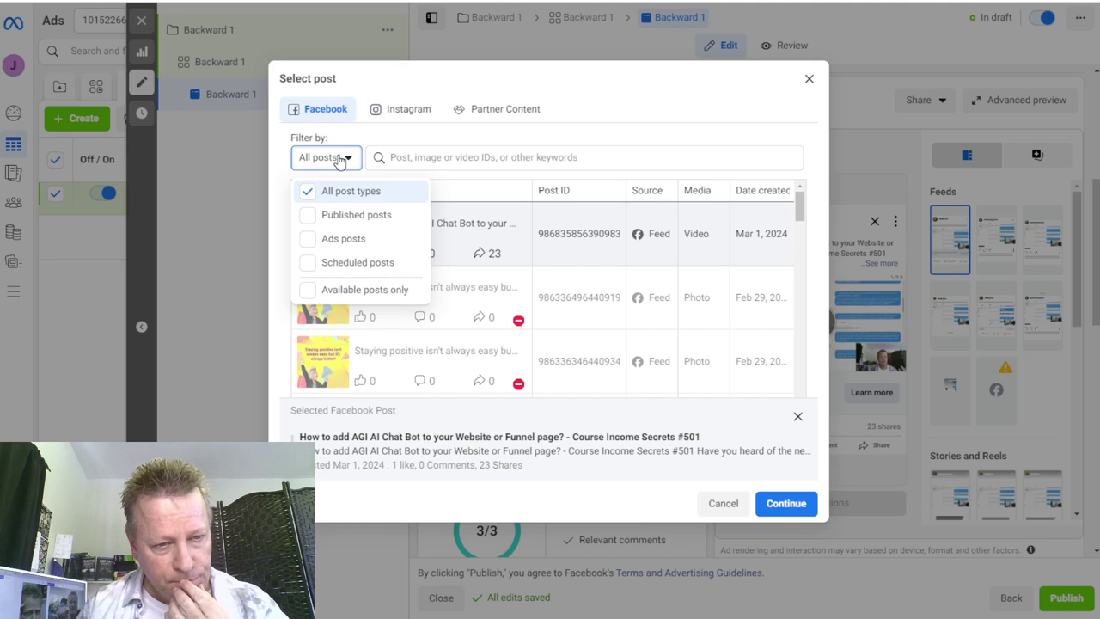
{"action": "left_click", "coordinate": [307, 216]}
{"action": "left_click", "coordinate": [307, 290]}
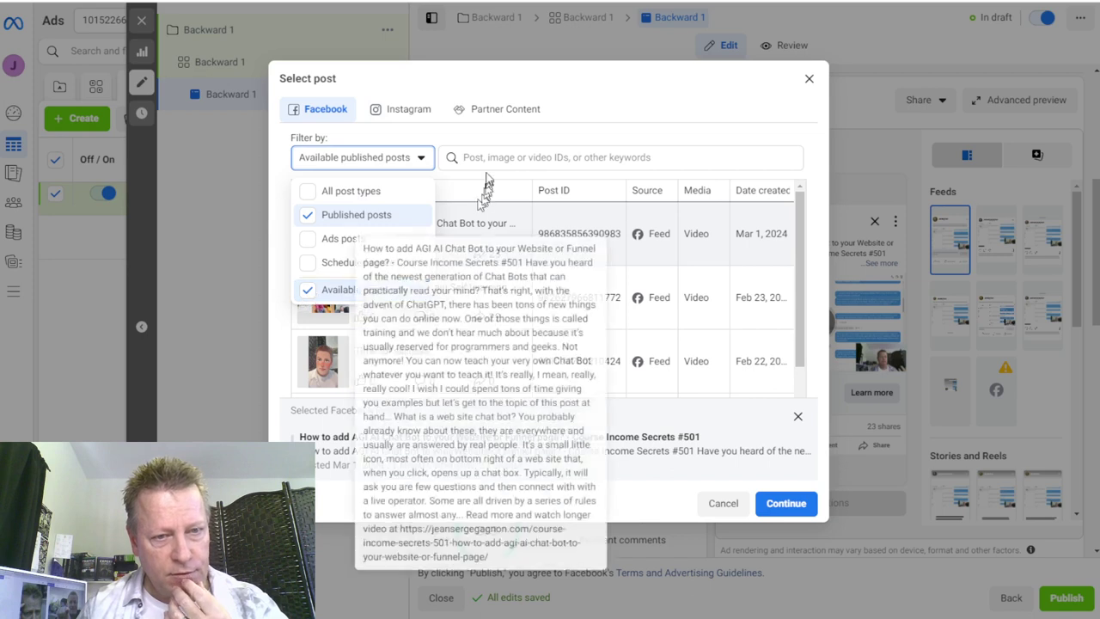
{"action": "left_click", "coordinate": [504, 141]}
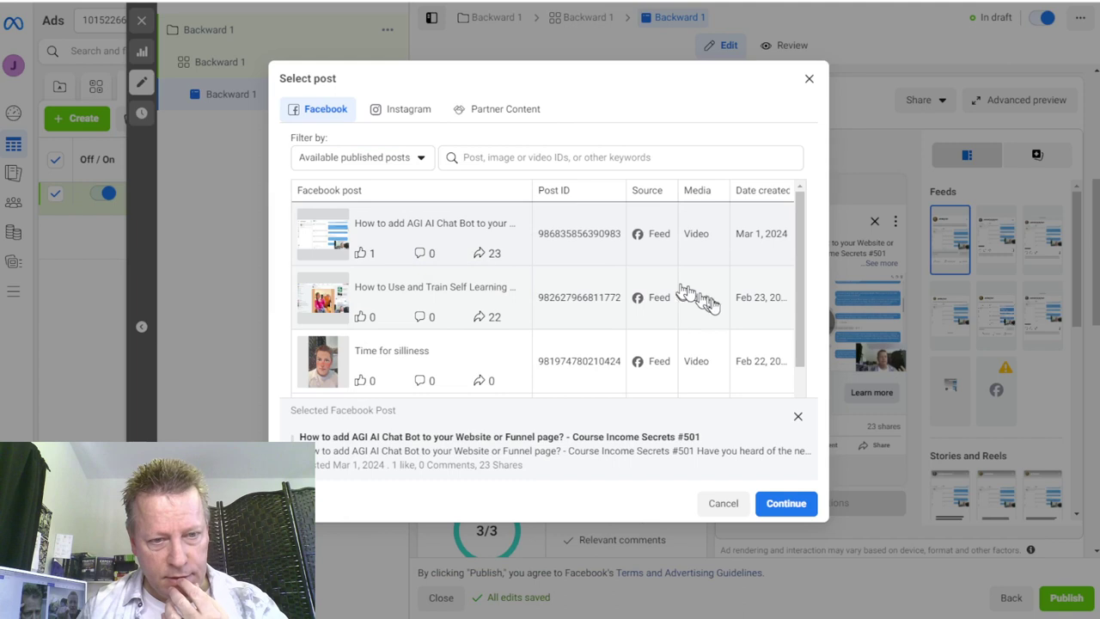
{"action": "scroll", "coordinate": [707, 301], "scroll_direction": "down", "scroll_amount": 1}
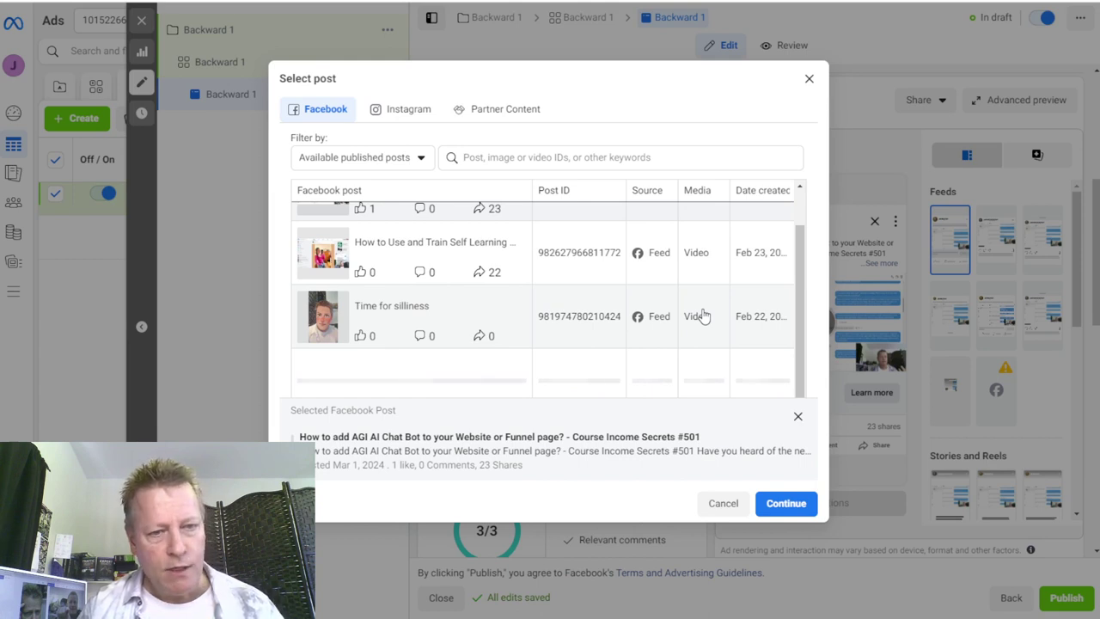
{"action": "scroll", "coordinate": [562, 356], "scroll_direction": "up", "scroll_amount": 1}
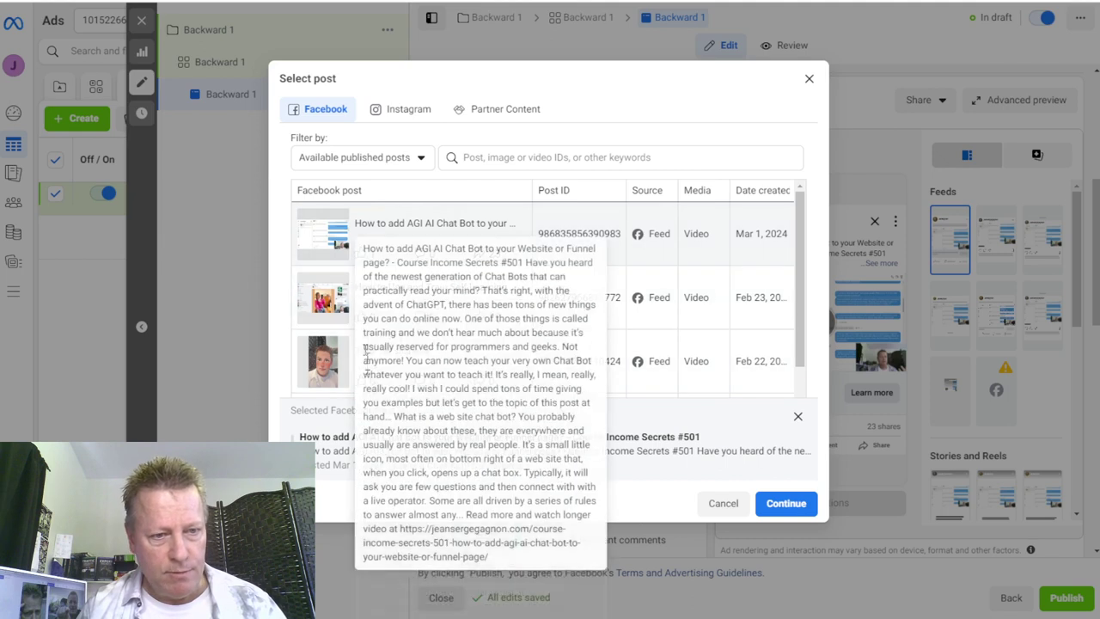
{"action": "left_click", "coordinate": [728, 486]}
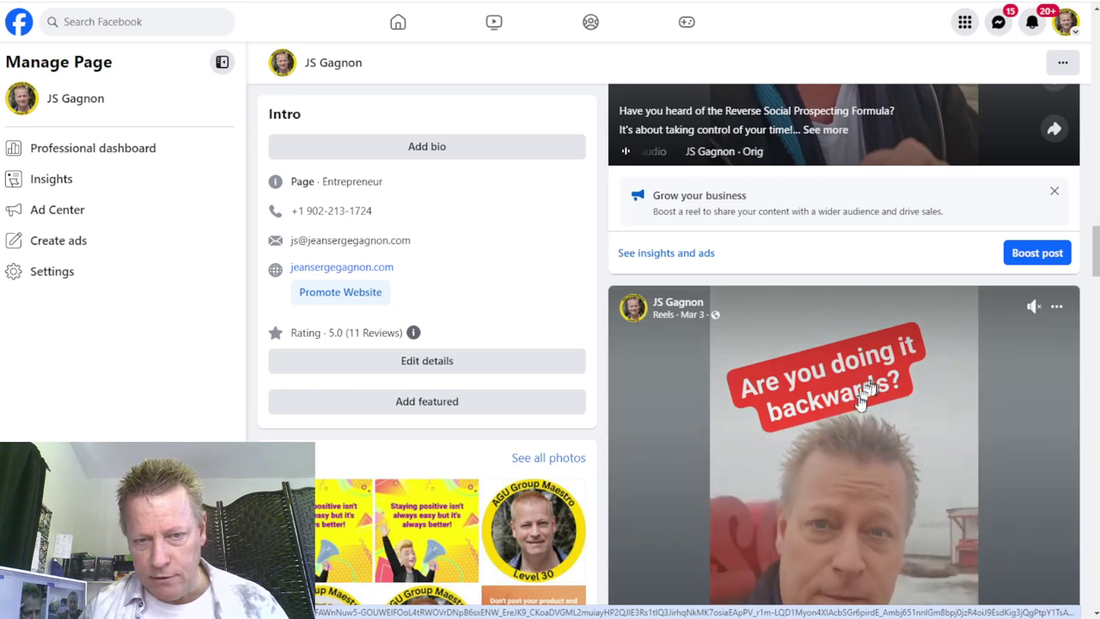
Switch to the Facebook Page and examine the March 3 reels about doing it backwards.
{"action": "scroll", "coordinate": [908, 421], "scroll_direction": "down", "scroll_amount": 3}
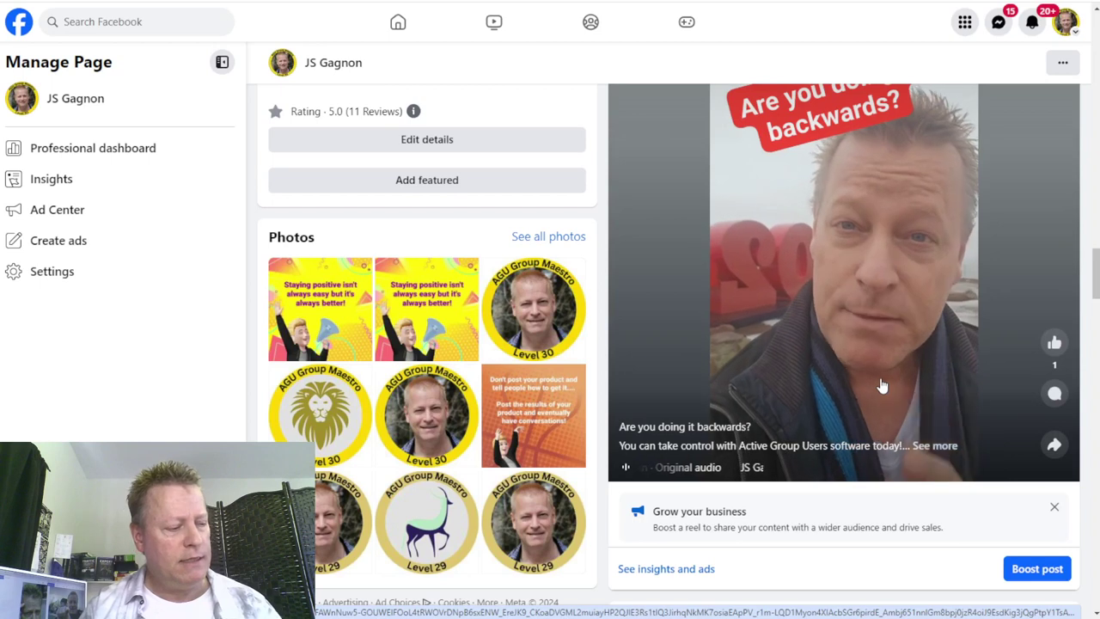
{"action": "scroll", "coordinate": [859, 378], "scroll_direction": "up", "scroll_amount": 3}
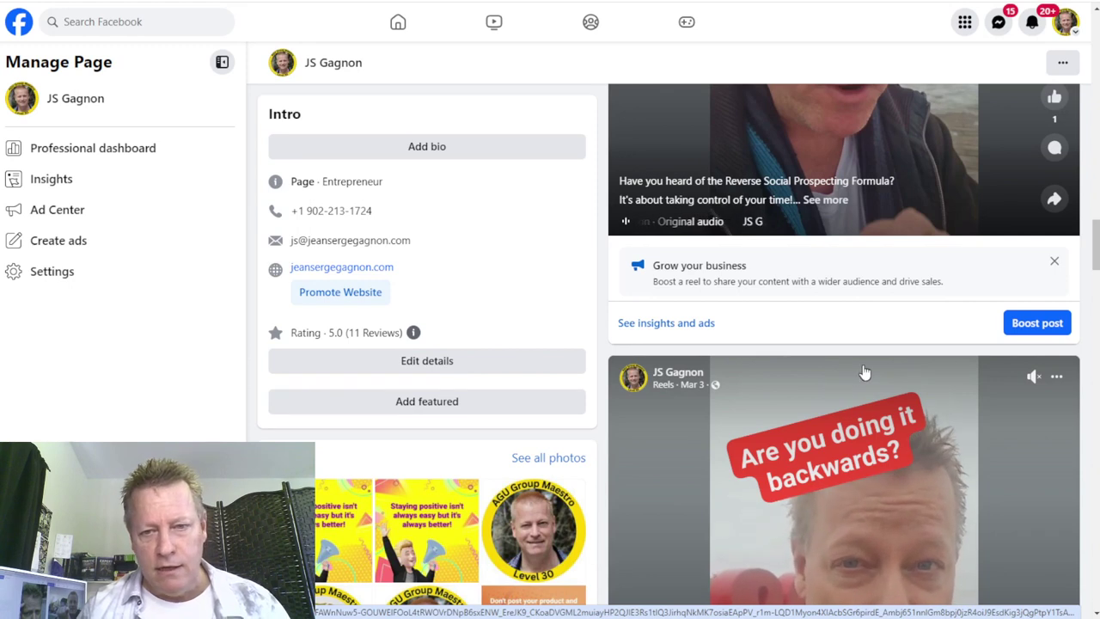
{"action": "scroll", "coordinate": [863, 378], "scroll_direction": "up", "scroll_amount": 1}
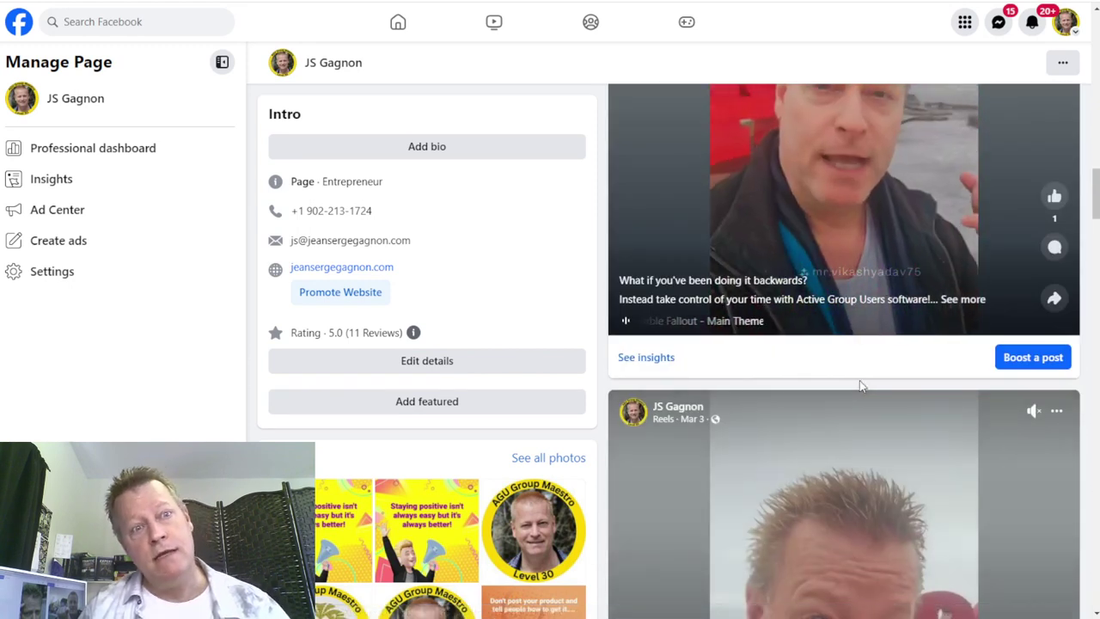
{"action": "scroll", "coordinate": [860, 386], "scroll_direction": "down", "scroll_amount": 2}
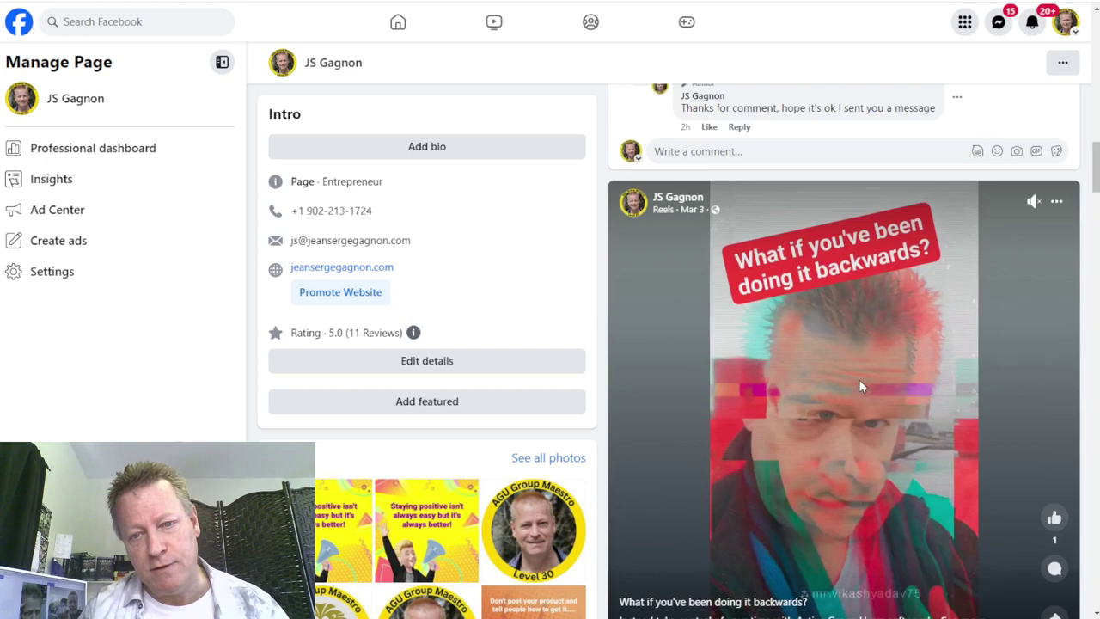
{"action": "scroll", "coordinate": [856, 390], "scroll_direction": "up", "scroll_amount": 1}
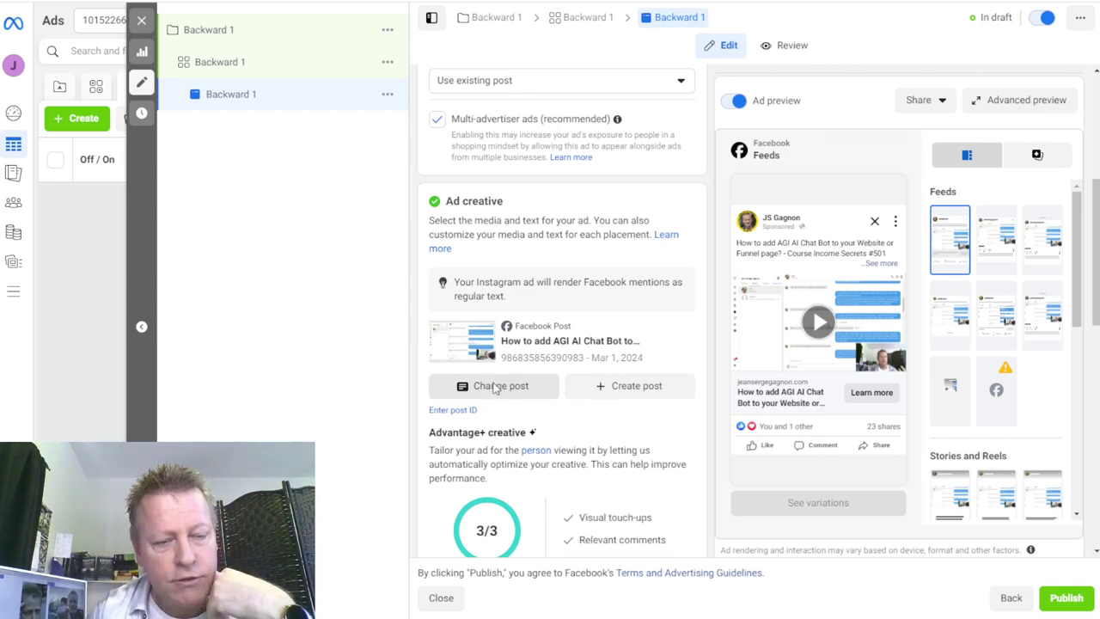
Back in Ads Manager, change the ad's post to the March 4, 2024 Facebook video "What if you've been doing it backwards?".
{"action": "left_click", "coordinate": [495, 386]}
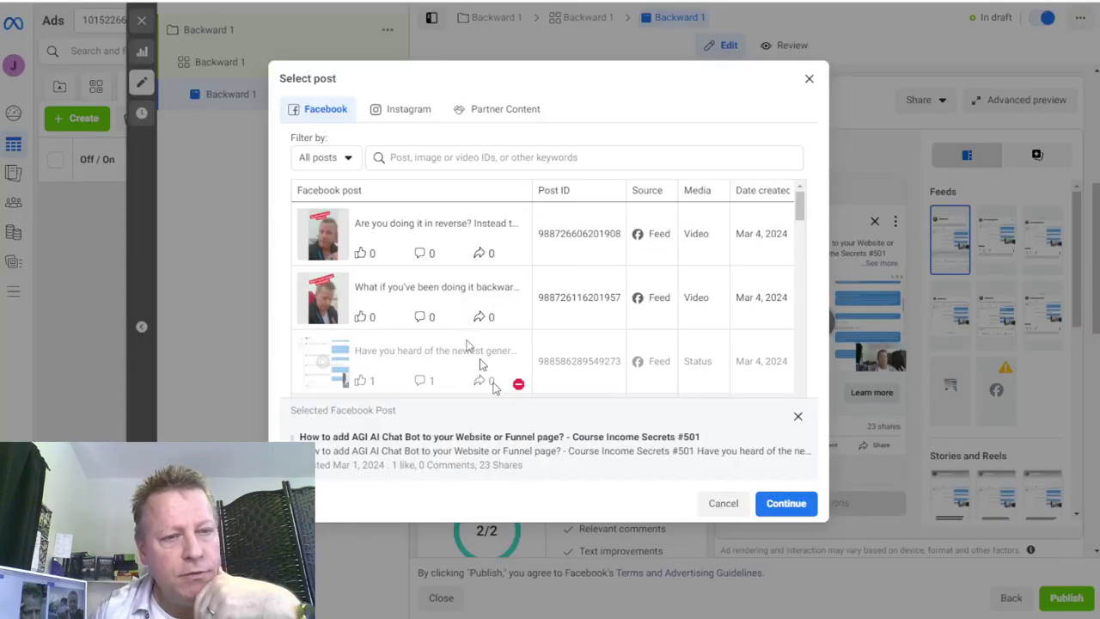
{"action": "left_click", "coordinate": [322, 311]}
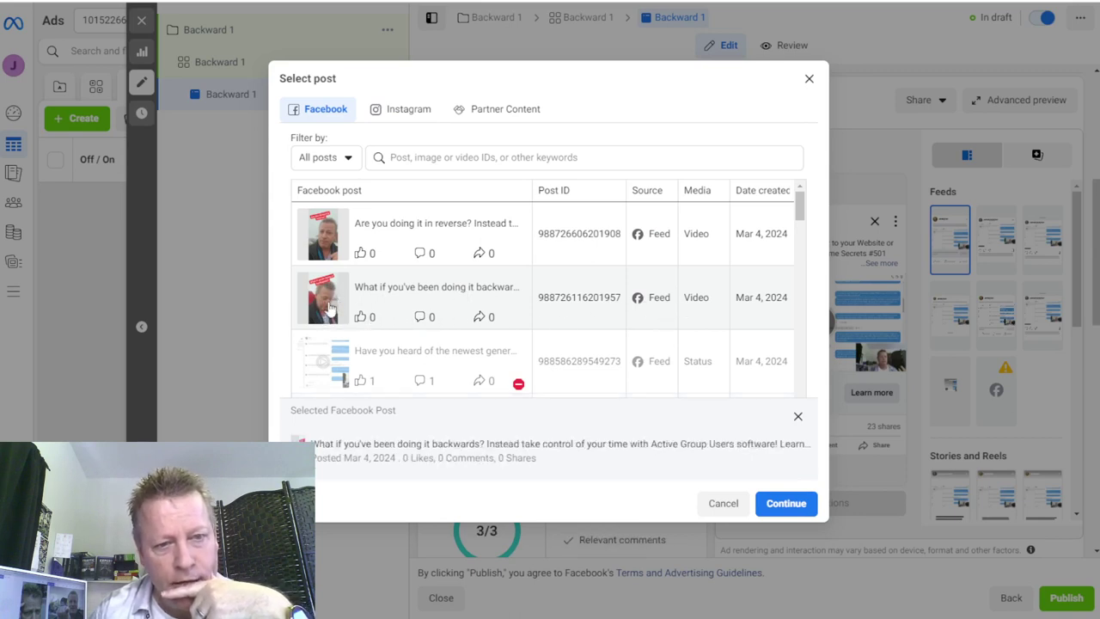
{"action": "left_click", "coordinate": [785, 503]}
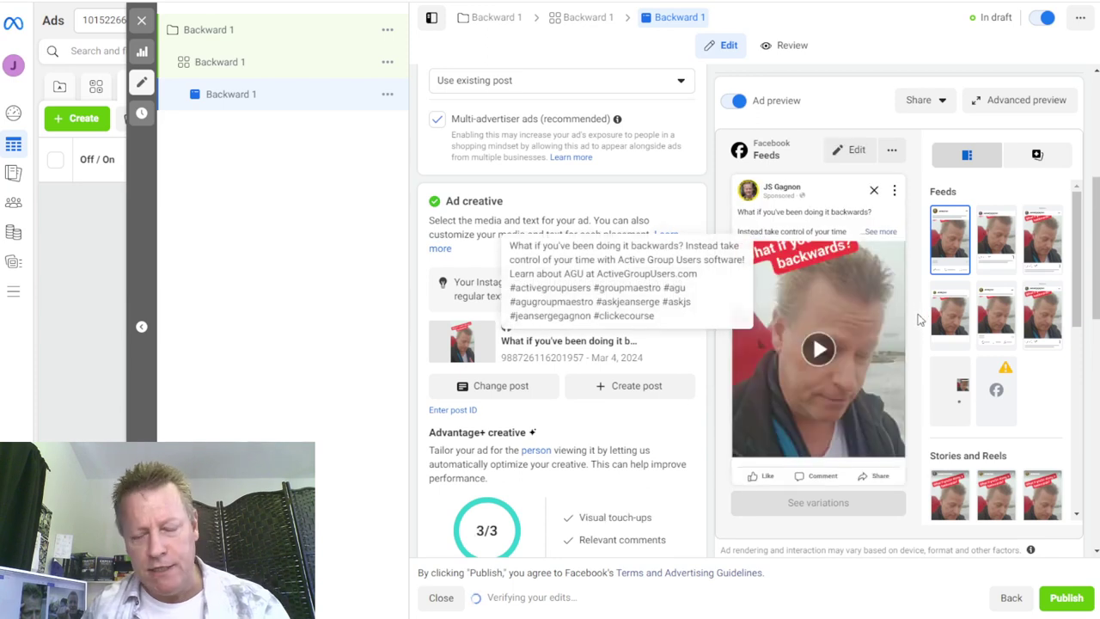
Add a "Learn more" call to action with the website URL activegroupusers.com to the ad's post and update the post.
{"action": "scroll", "coordinate": [639, 413], "scroll_direction": "down", "scroll_amount": 6}
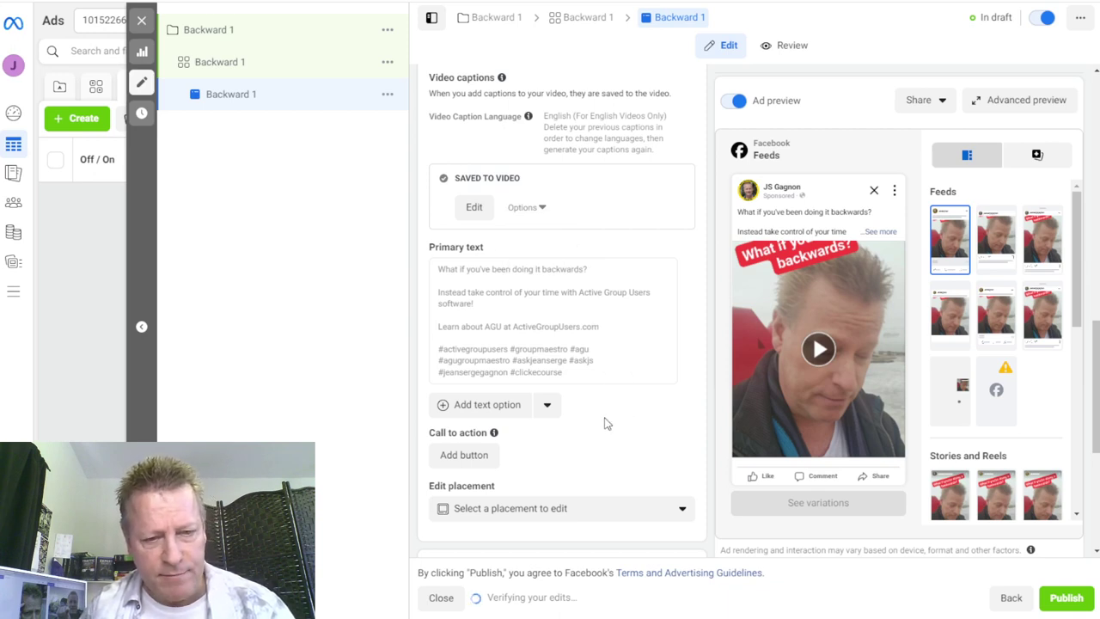
{"action": "scroll", "coordinate": [601, 421], "scroll_direction": "down", "scroll_amount": 2}
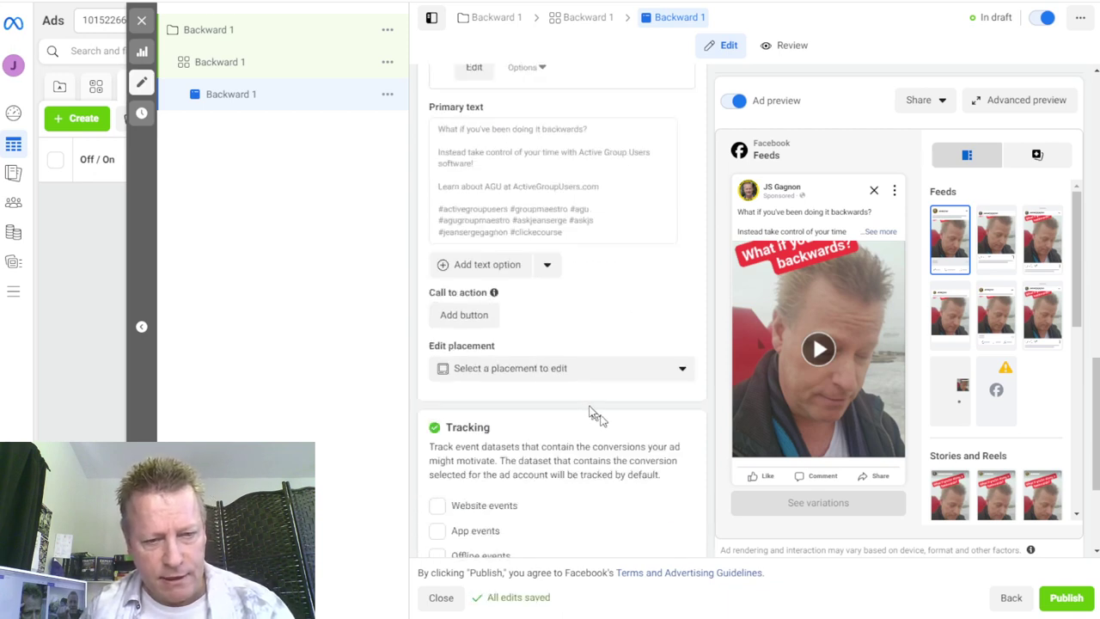
{"action": "left_click", "coordinate": [467, 315]}
{"action": "left_click", "coordinate": [437, 292]}
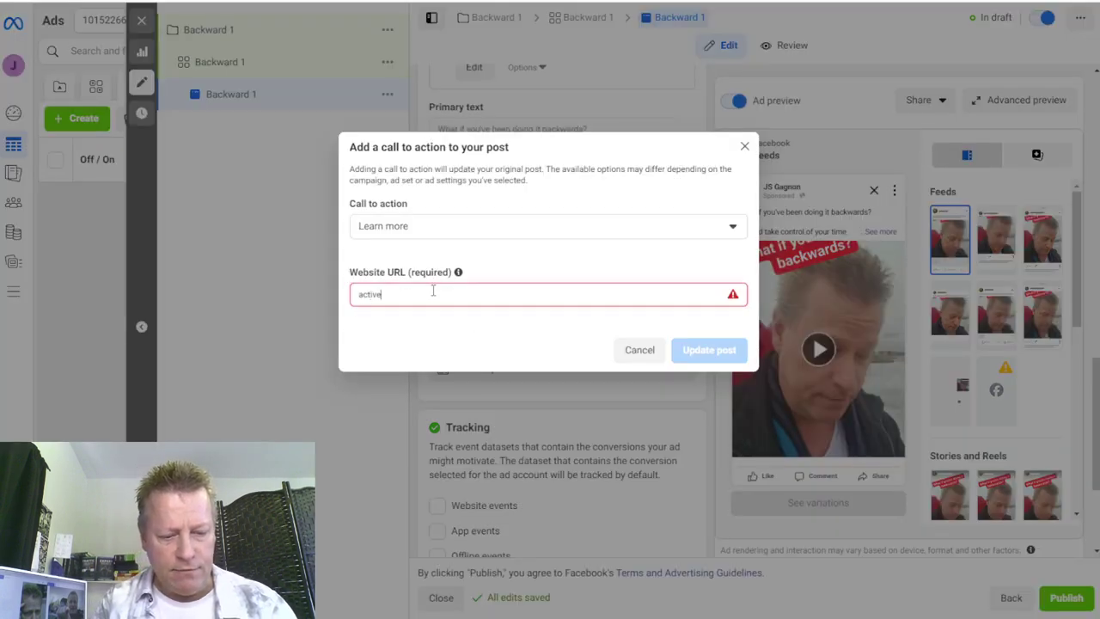
{"action": "type", "text": "activegroupusers.c"}
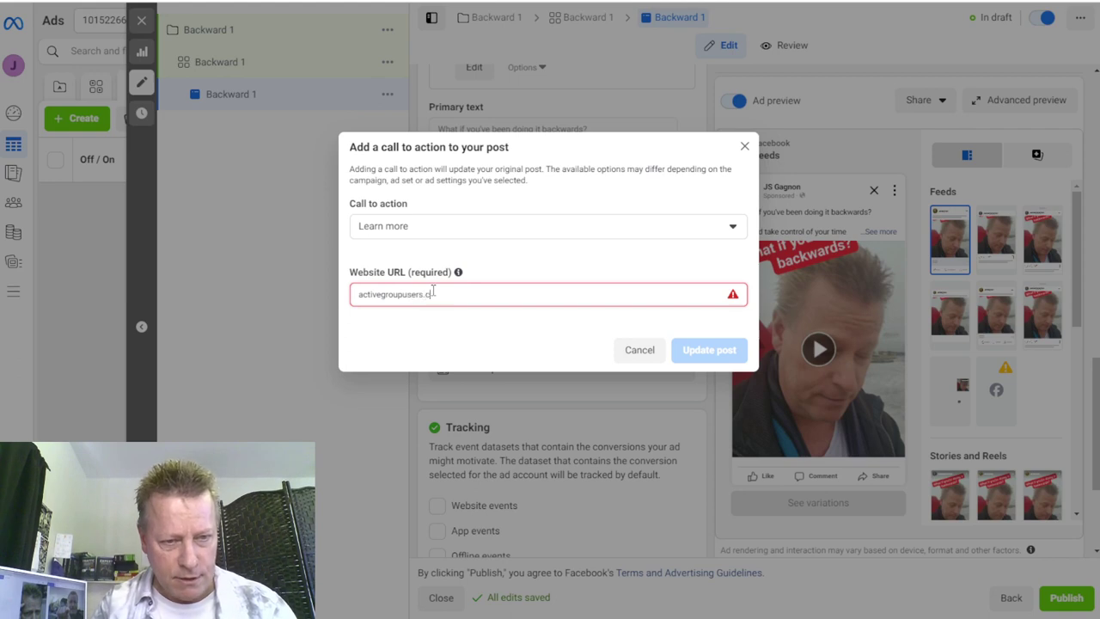
{"action": "type", "text": "om"}
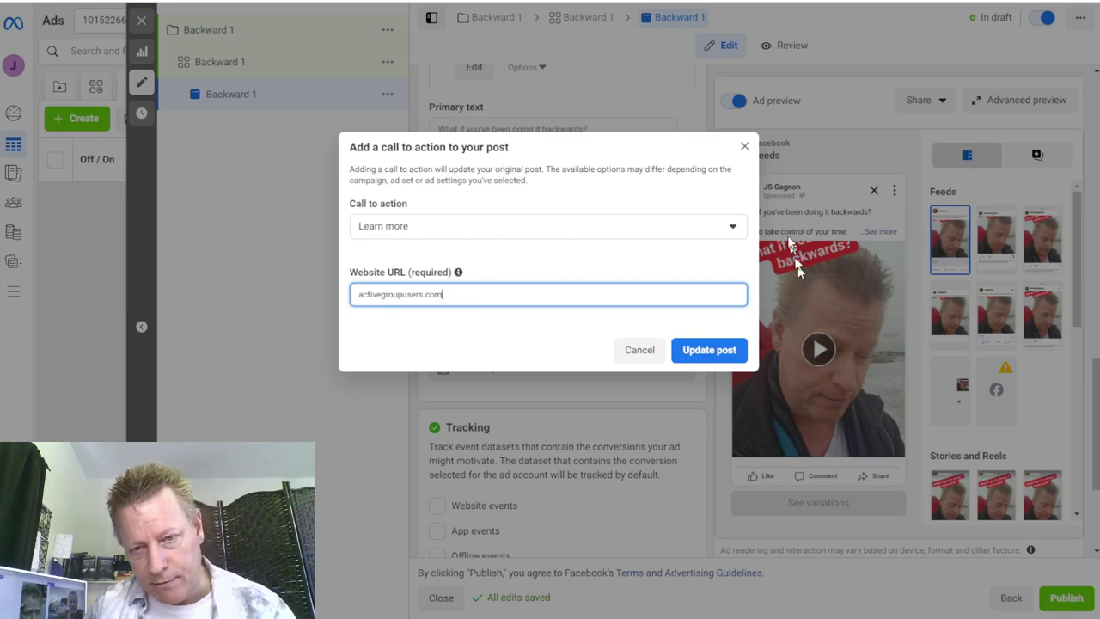
{"action": "left_click", "coordinate": [712, 351]}
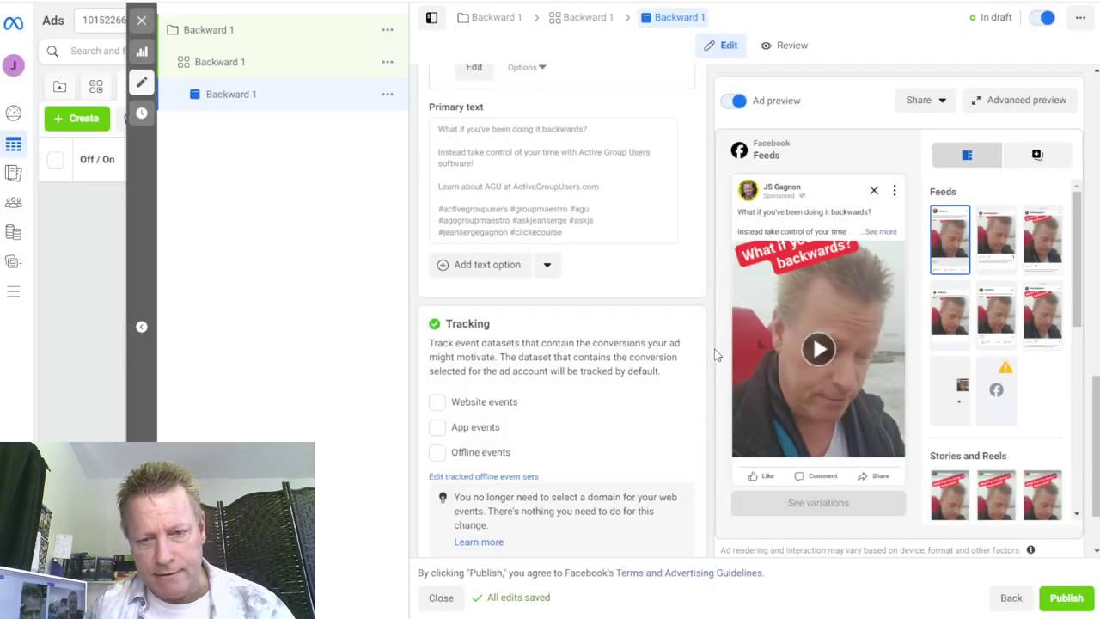
Publish the Backward 1 ad and close its editor.
{"action": "scroll", "coordinate": [633, 422], "scroll_direction": "down", "scroll_amount": 2}
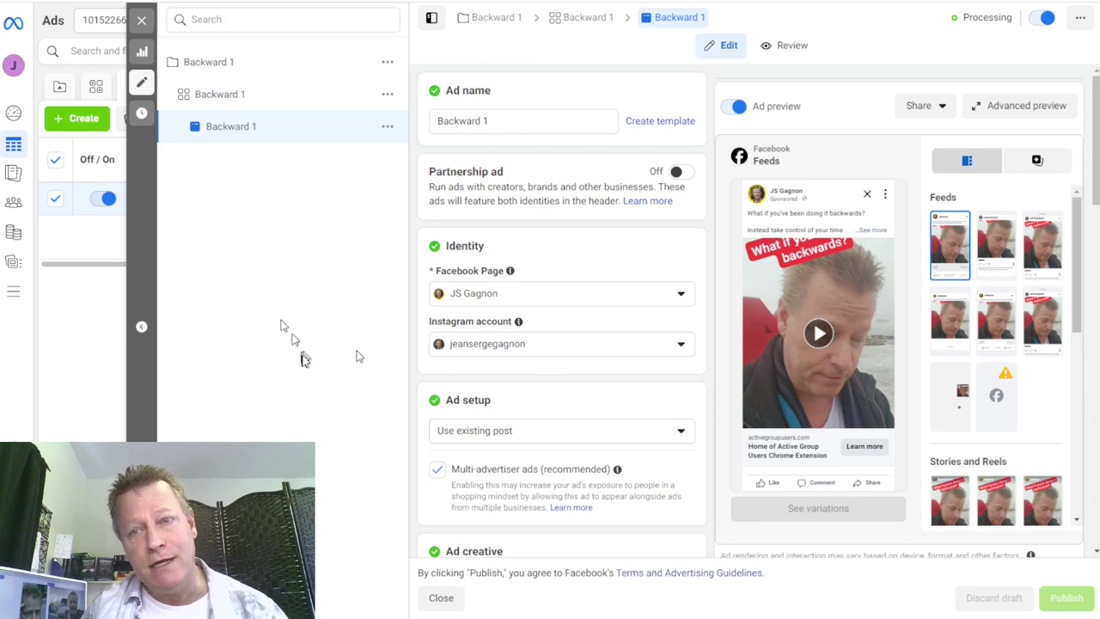
{"action": "left_click", "coordinate": [141, 25]}
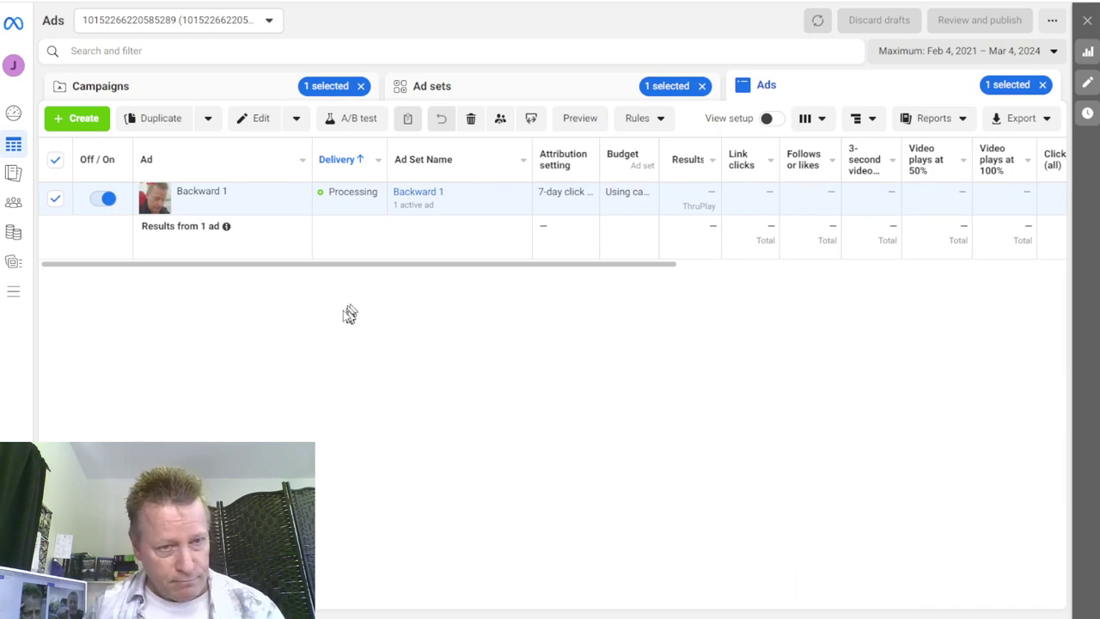
Go to the Audiences page and start a new custom audience with Video as its source.
{"action": "mouse_move", "coordinate": [14, 63]}
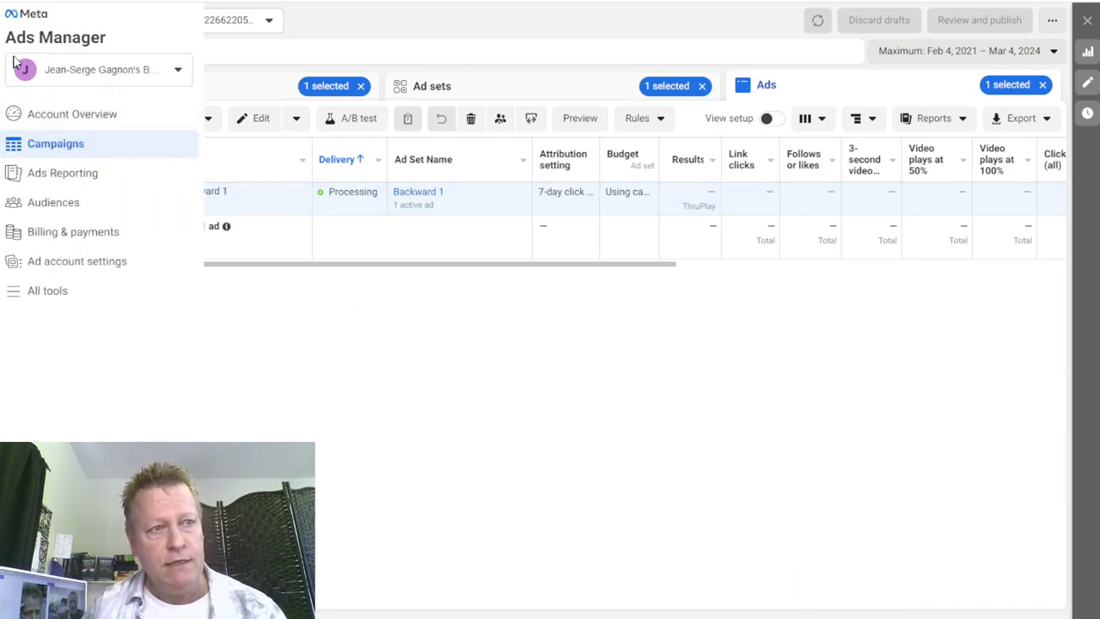
{"action": "left_click", "coordinate": [72, 295]}
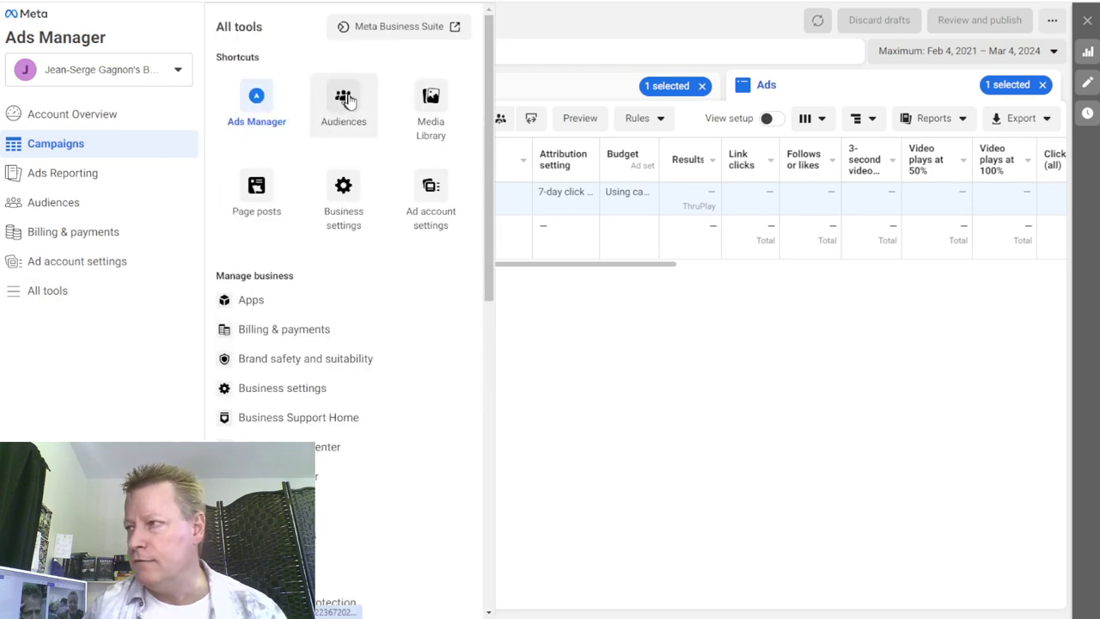
{"action": "left_click", "coordinate": [384, 319]}
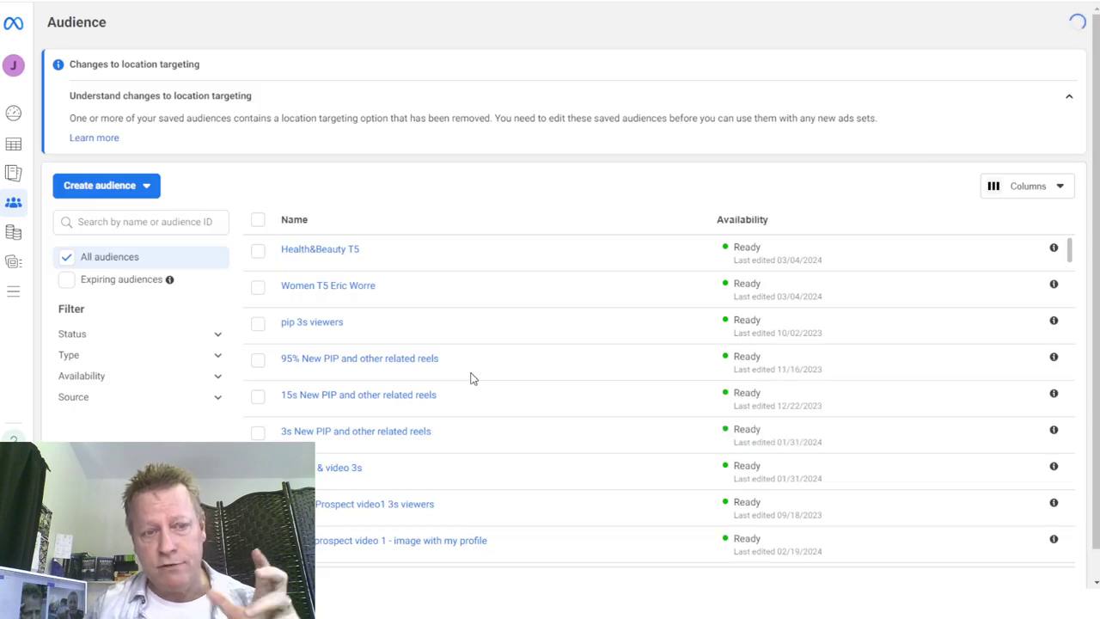
{"action": "mouse_move", "coordinate": [329, 256]}
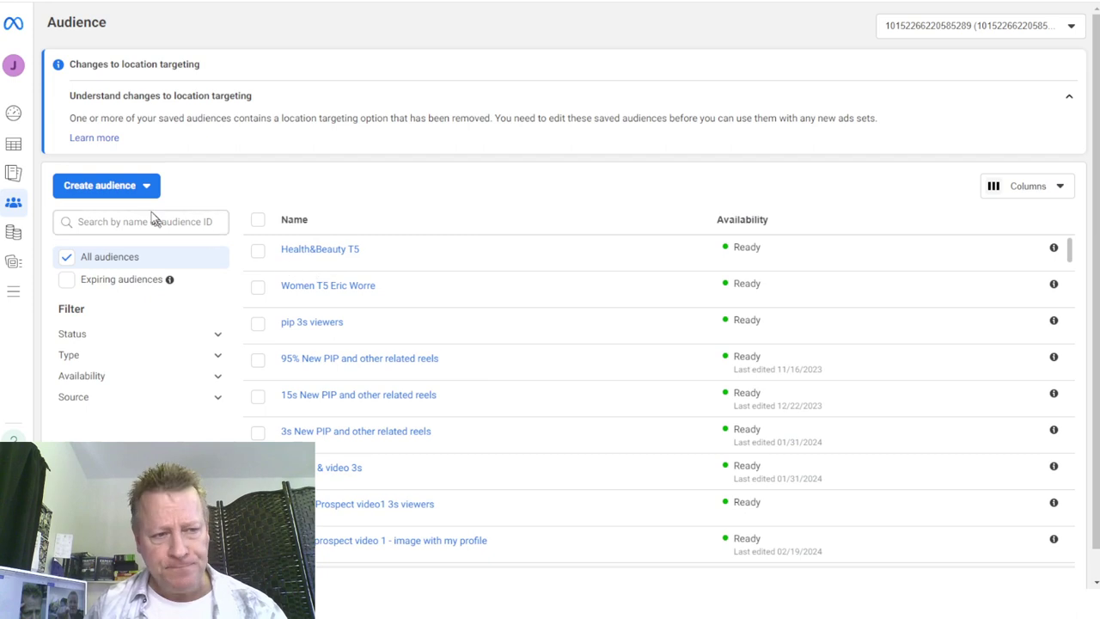
{"action": "left_click", "coordinate": [133, 188]}
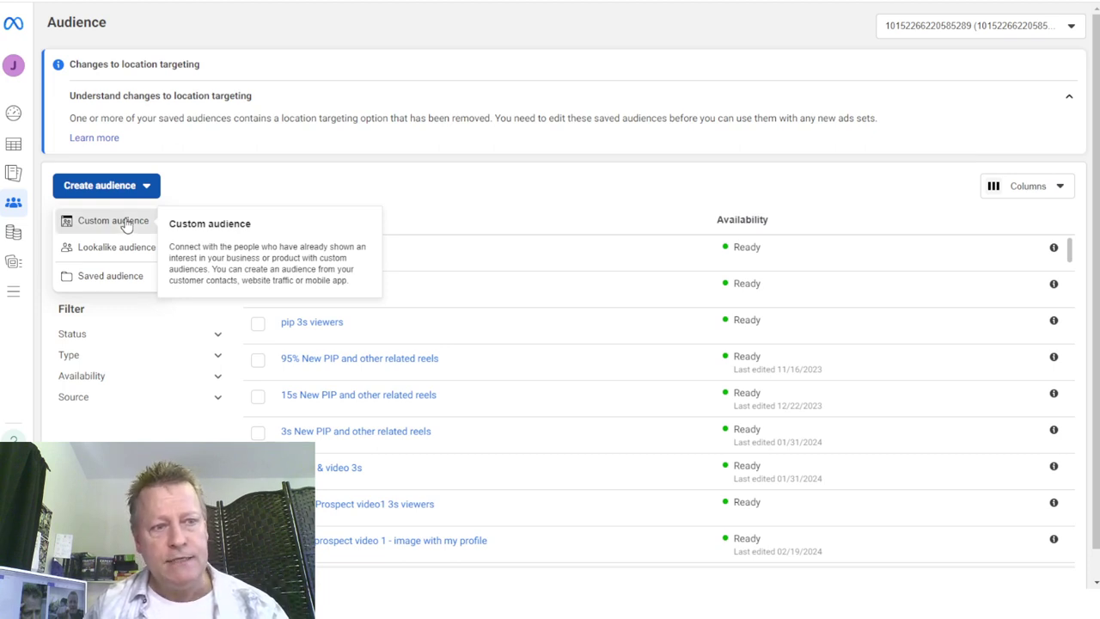
{"action": "left_click", "coordinate": [124, 221]}
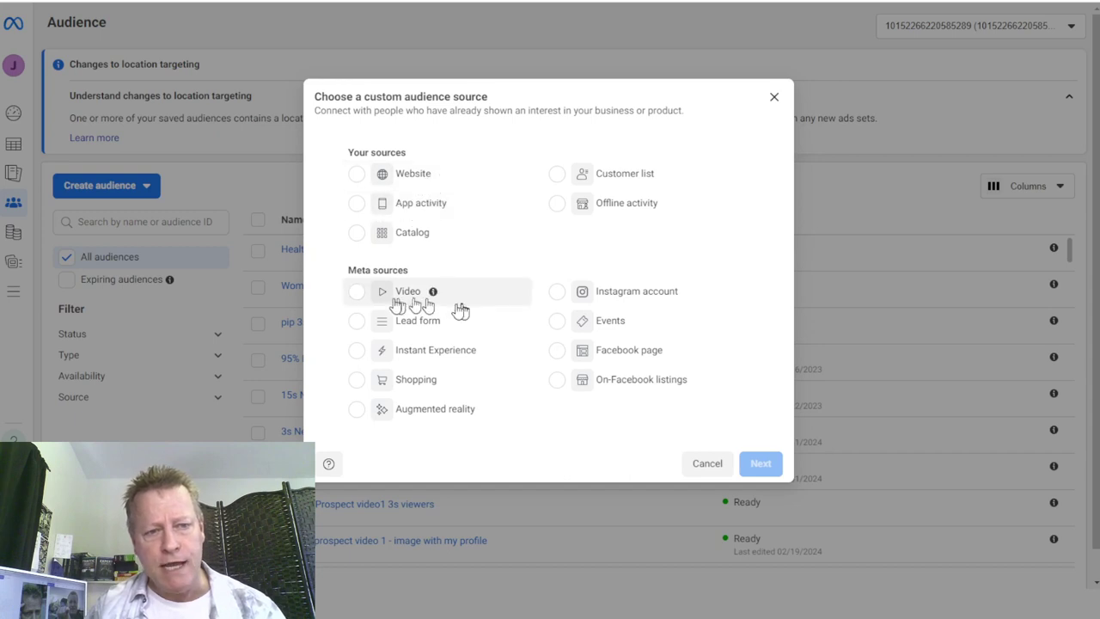
{"action": "left_click", "coordinate": [357, 292]}
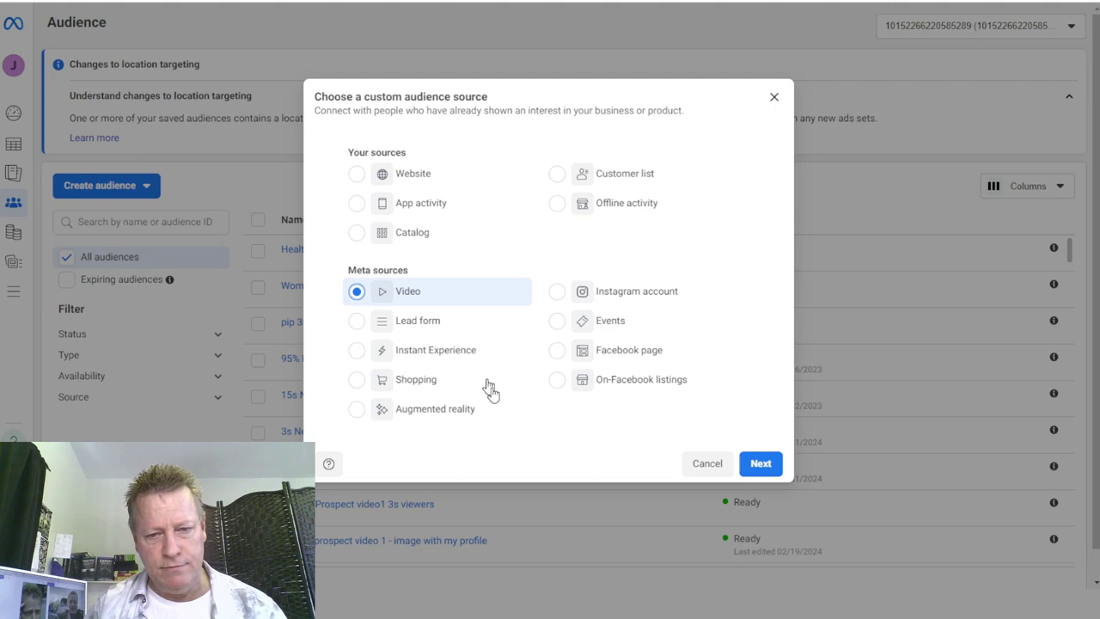
{"action": "left_click", "coordinate": [760, 464]}
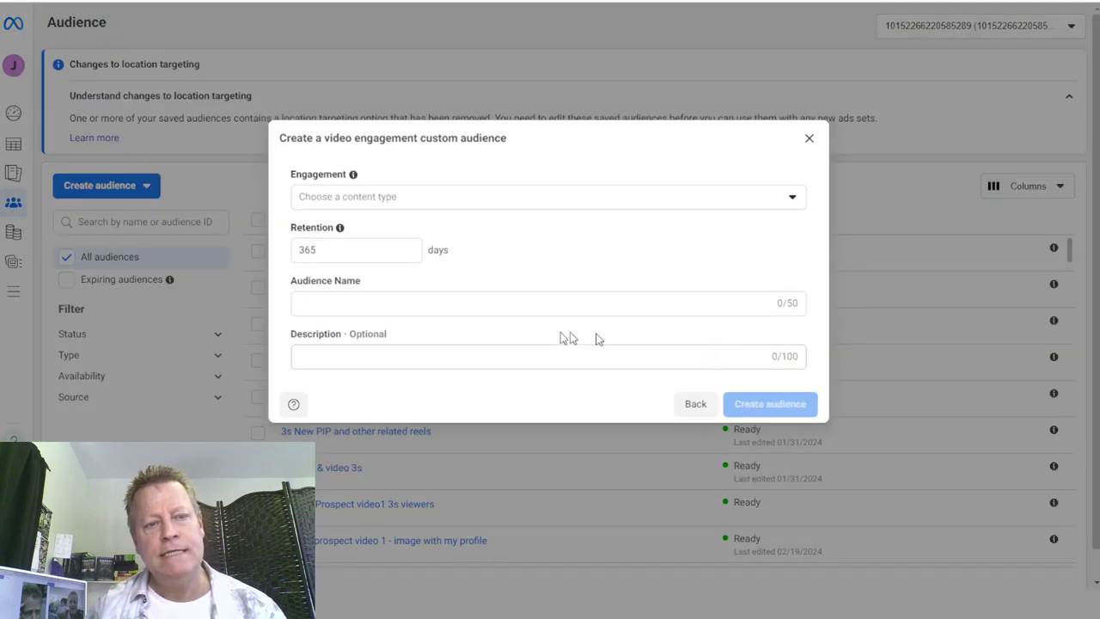
Set the audience's engagement to people who viewed at least 3 seconds of your video, keeping the 365-day retention.
{"action": "left_click", "coordinate": [388, 198]}
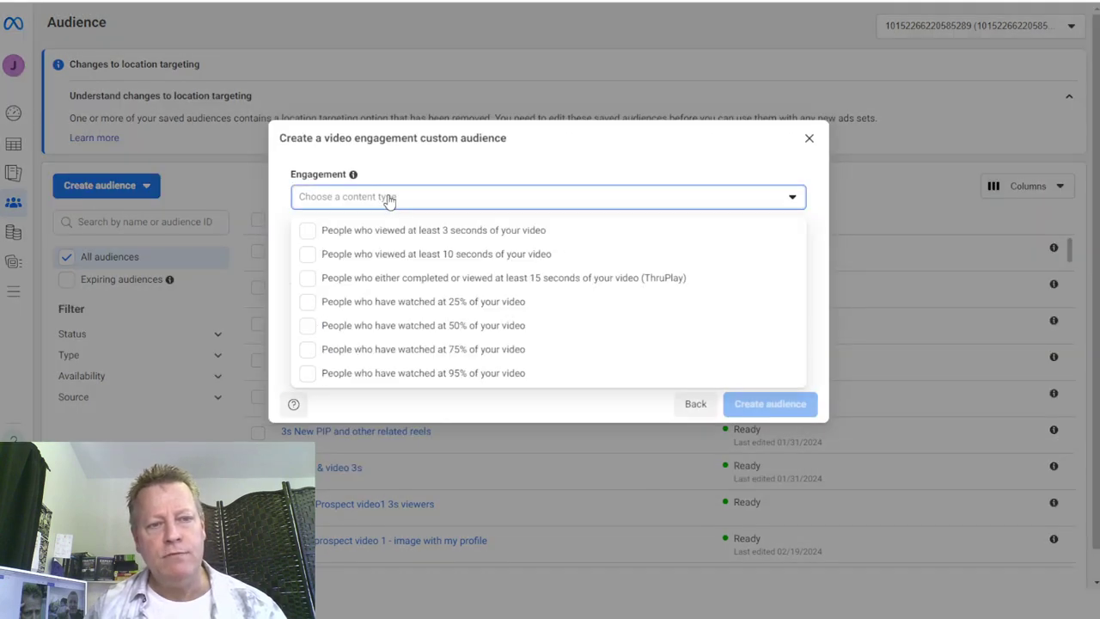
{"action": "left_click", "coordinate": [464, 239]}
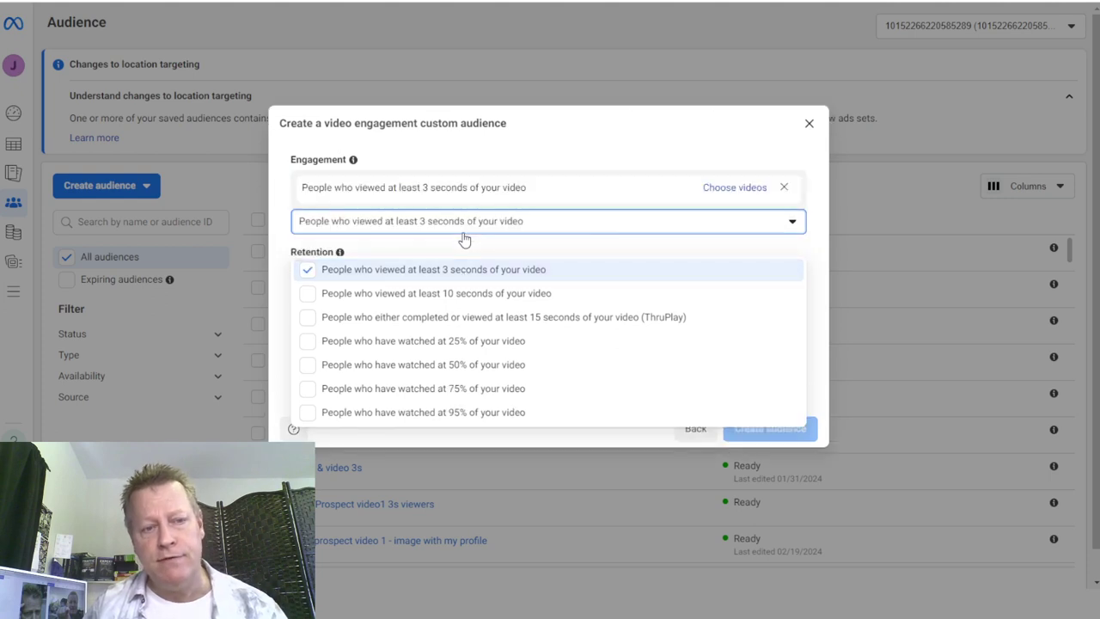
{"action": "left_click", "coordinate": [606, 144]}
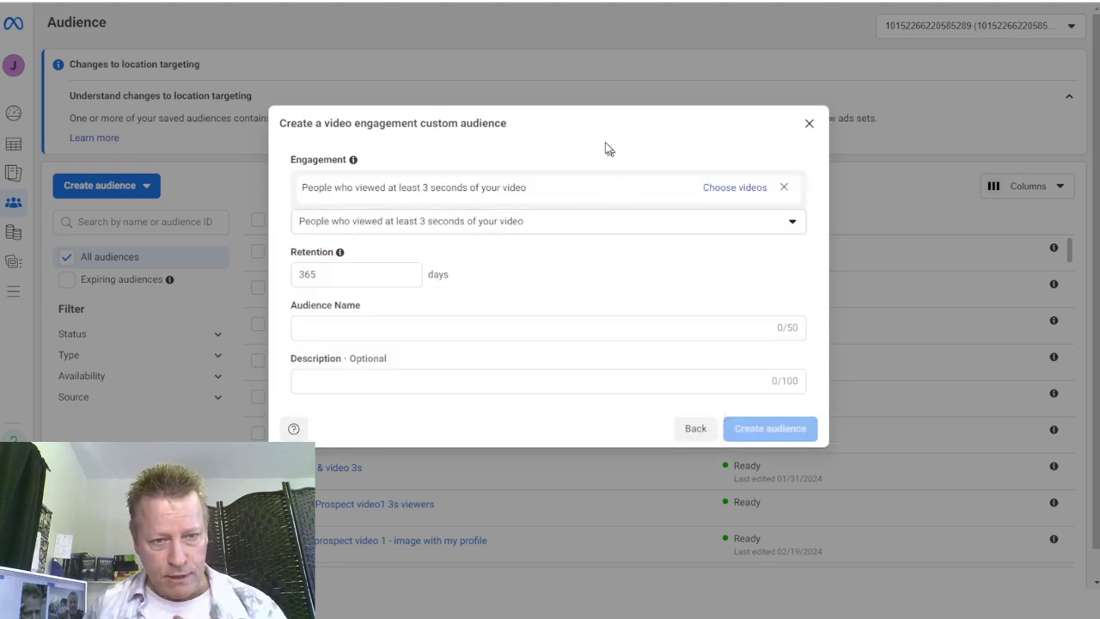
{"action": "double_click", "coordinate": [330, 276]}
{"action": "left_click", "coordinate": [501, 285]}
Name the audience "Reverse Social Prospecting Formula short viewers".
{"action": "left_click", "coordinate": [401, 327]}
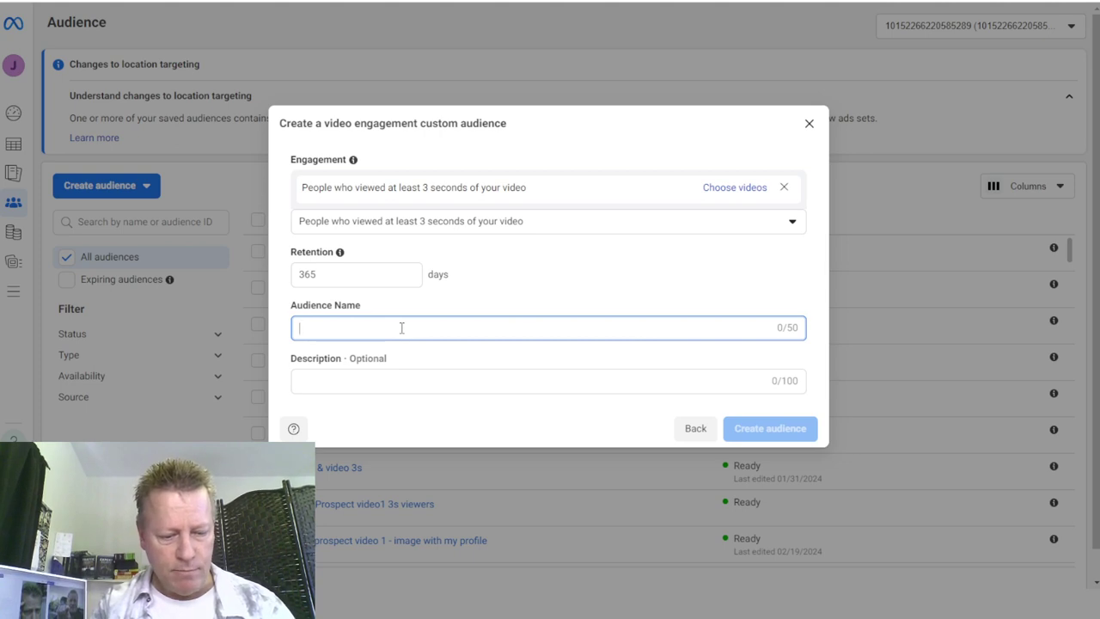
{"action": "type", "text": "Reverse"}
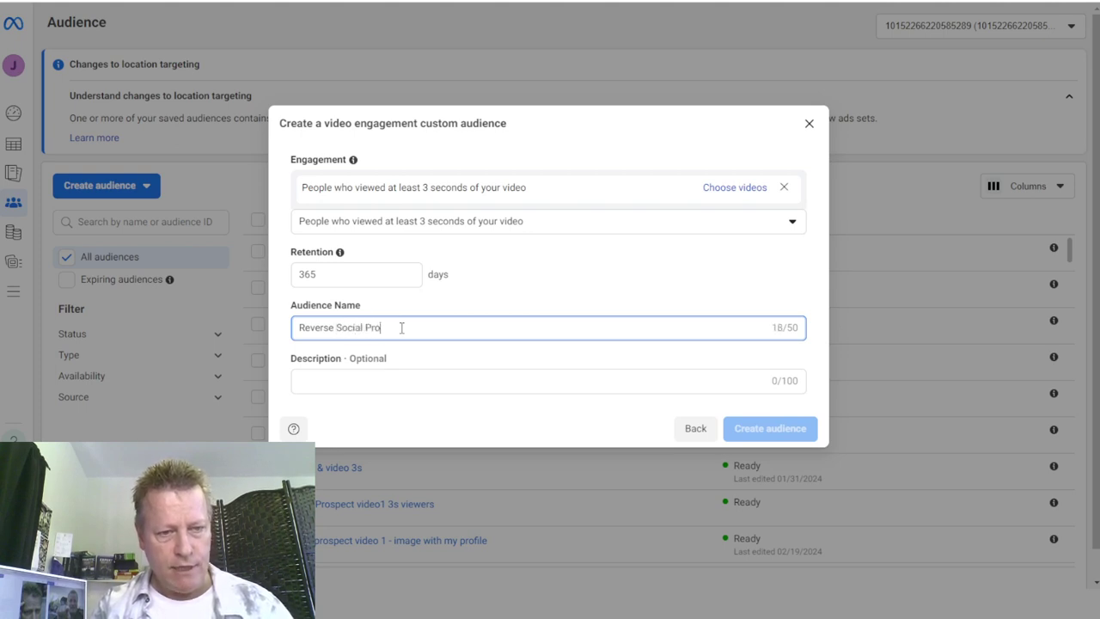
{"action": "type", "text": "Social Prospecting Formula"}
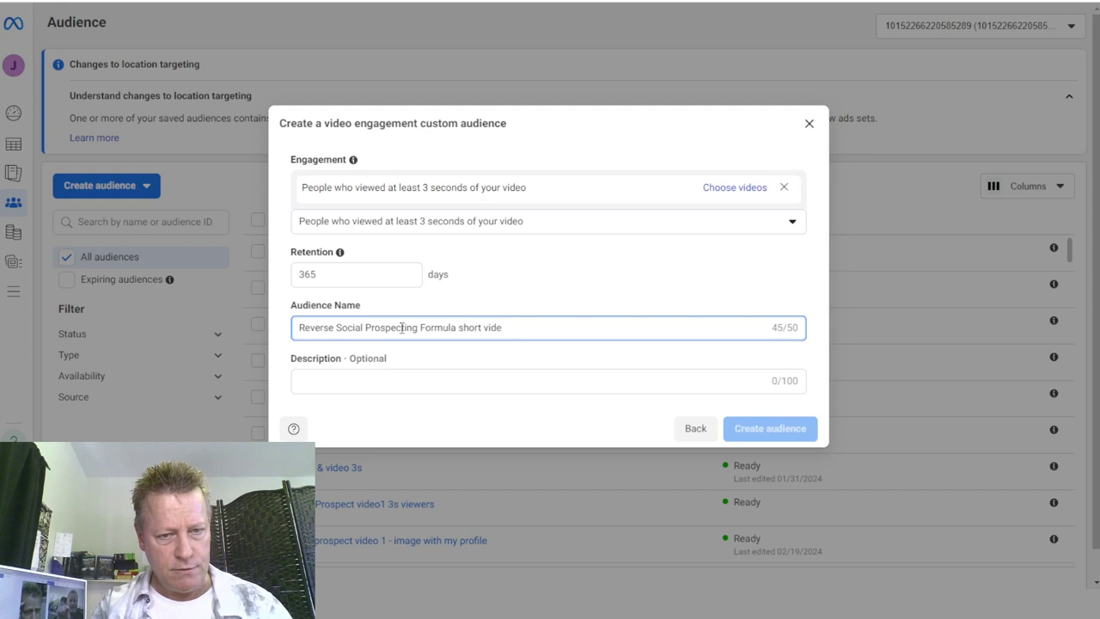
{"action": "type", "text": " short viewers"}
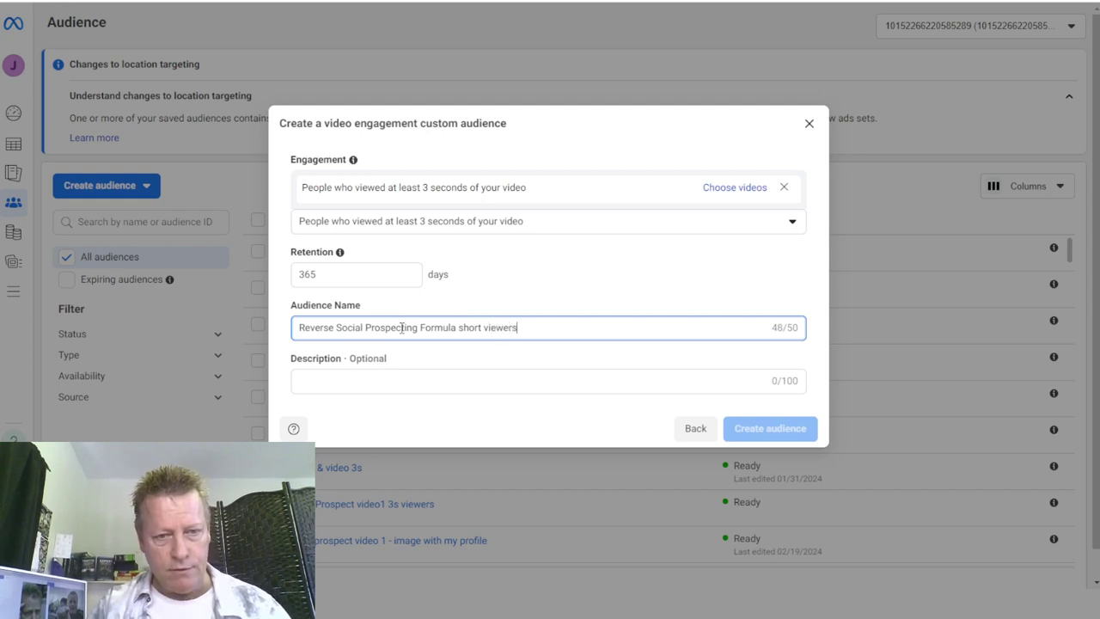
Open the video selection for the 3-second engagement and set its Facebook page to the one used for the ad.
{"action": "left_click", "coordinate": [730, 190]}
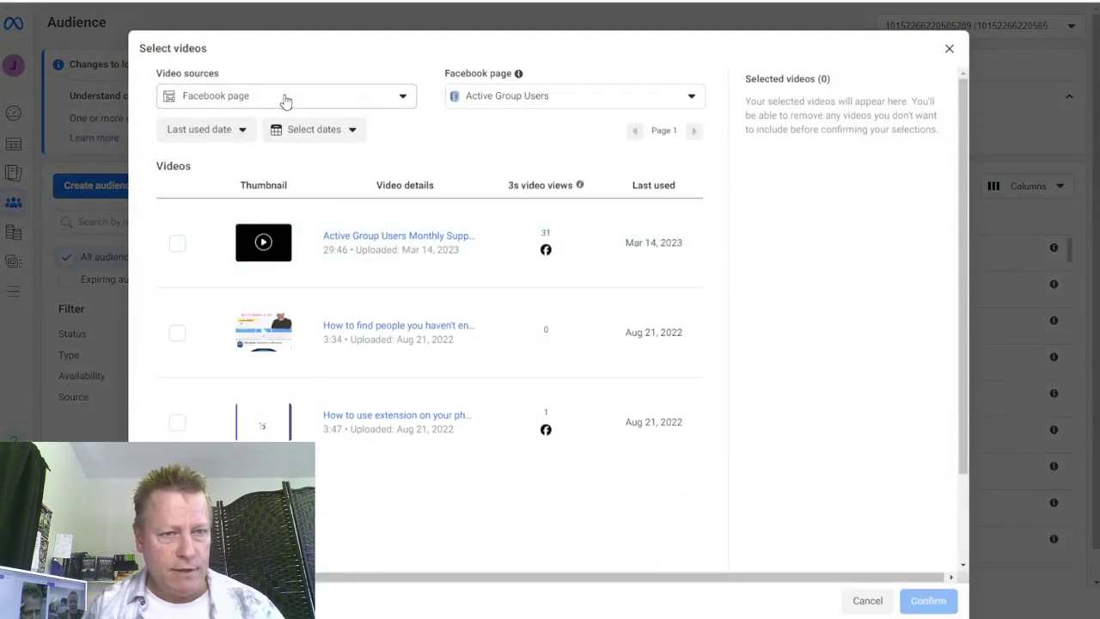
{"action": "left_click", "coordinate": [505, 100]}
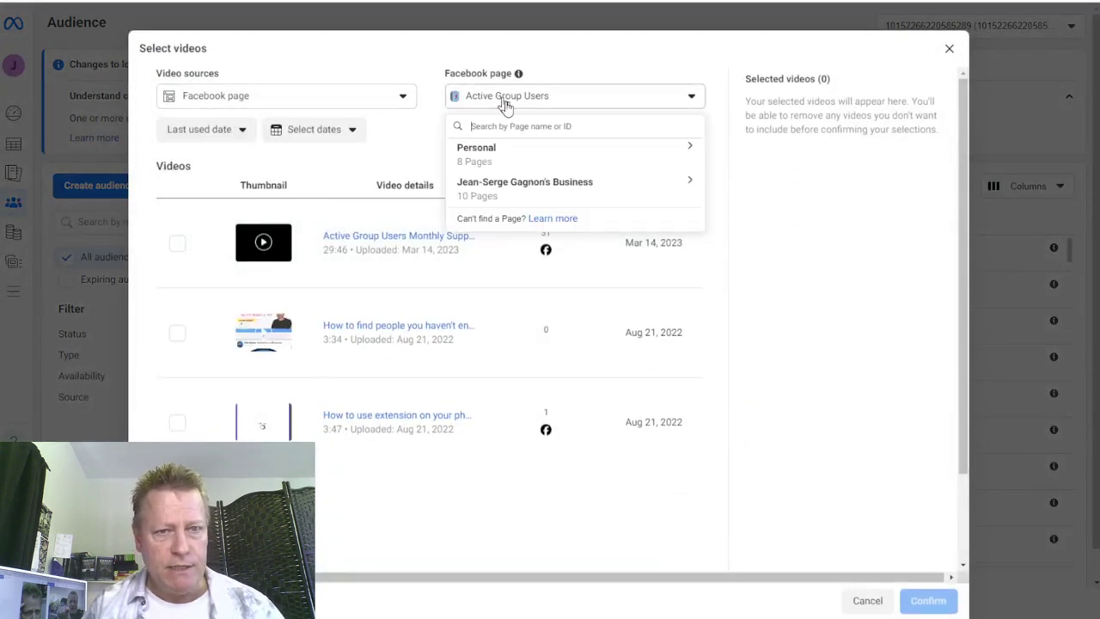
{"action": "left_click", "coordinate": [515, 158]}
{"action": "scroll", "coordinate": [537, 189], "scroll_direction": "down", "scroll_amount": 5}
{"action": "scroll", "coordinate": [559, 241], "scroll_direction": "up", "scroll_amount": 5}
{"action": "left_click", "coordinate": [513, 154]}
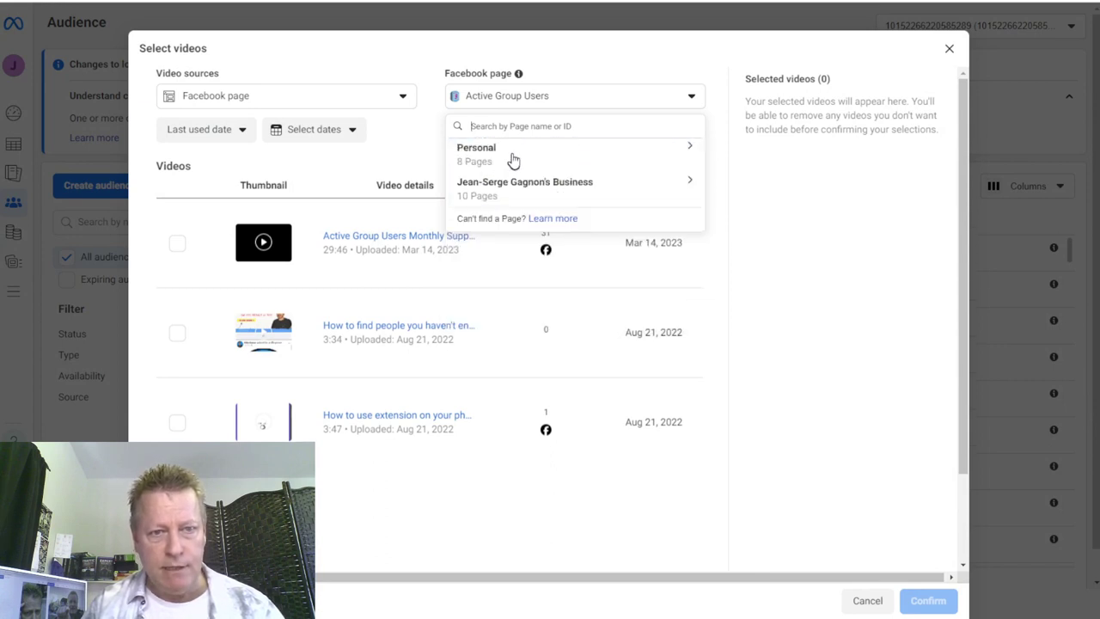
{"action": "left_click", "coordinate": [536, 196]}
{"action": "scroll", "coordinate": [539, 202], "scroll_direction": "down", "scroll_amount": 5}
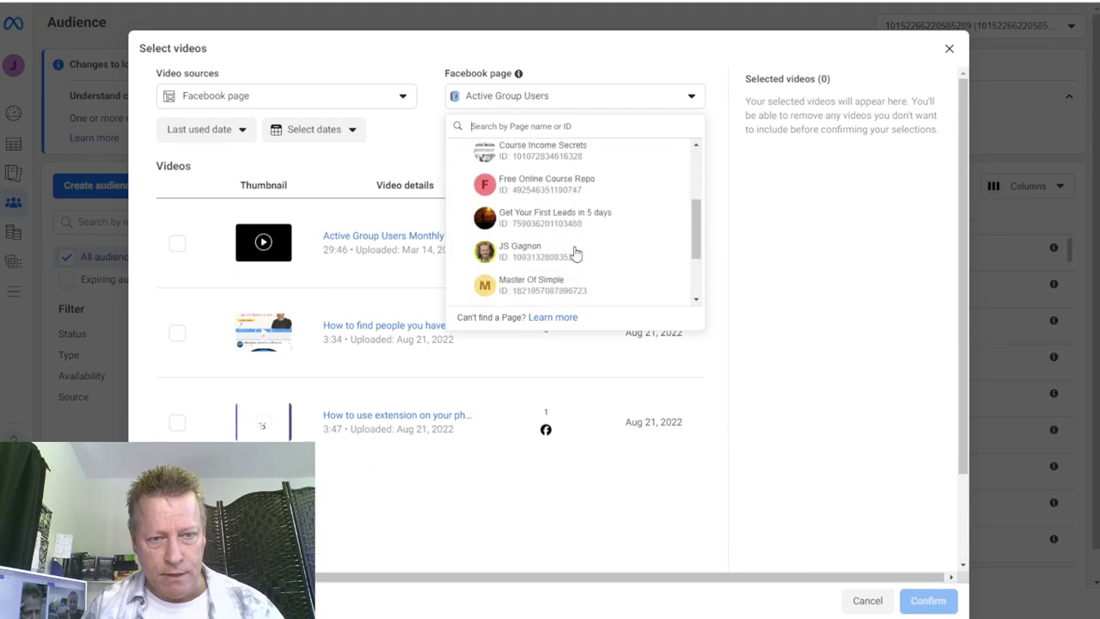
{"action": "left_click", "coordinate": [526, 185]}
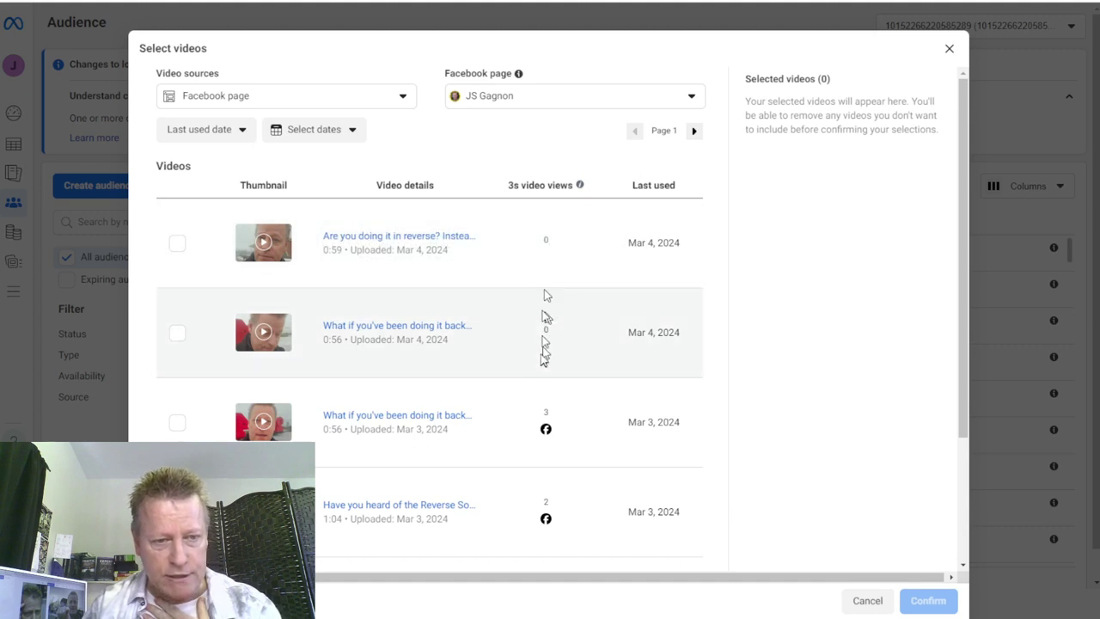
Select the five March 3 and March 4, 2024 videos about doing it backwards, doing it in reverse and the reverse social formula.
{"action": "scroll", "coordinate": [497, 445], "scroll_direction": "down", "scroll_amount": 1}
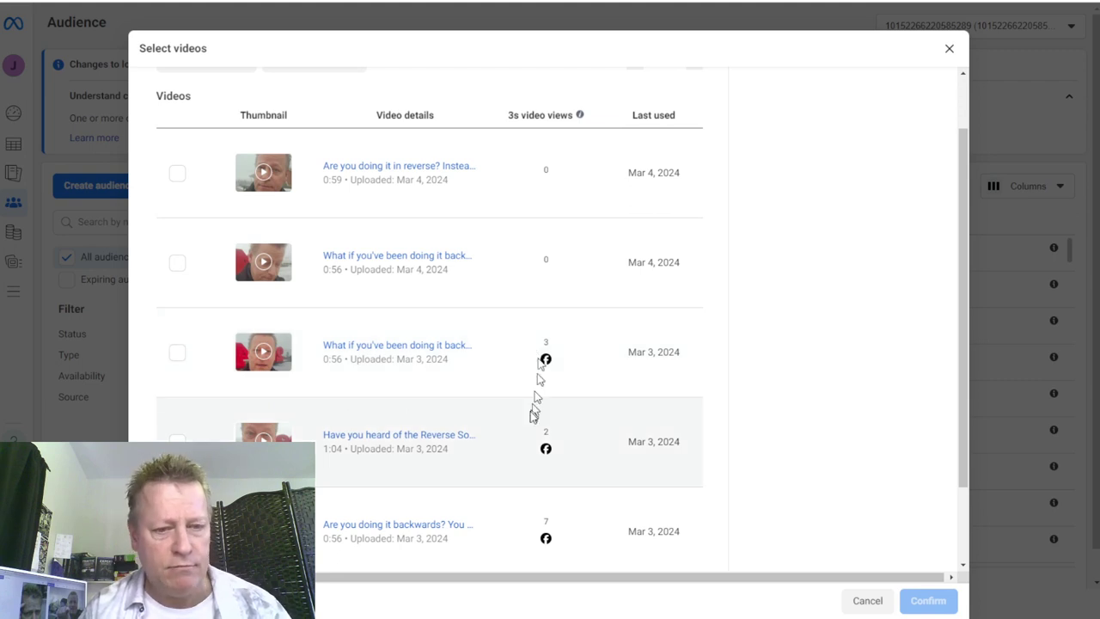
{"action": "scroll", "coordinate": [508, 437], "scroll_direction": "down", "scroll_amount": 1}
{"action": "scroll", "coordinate": [489, 455], "scroll_direction": "down", "scroll_amount": 1}
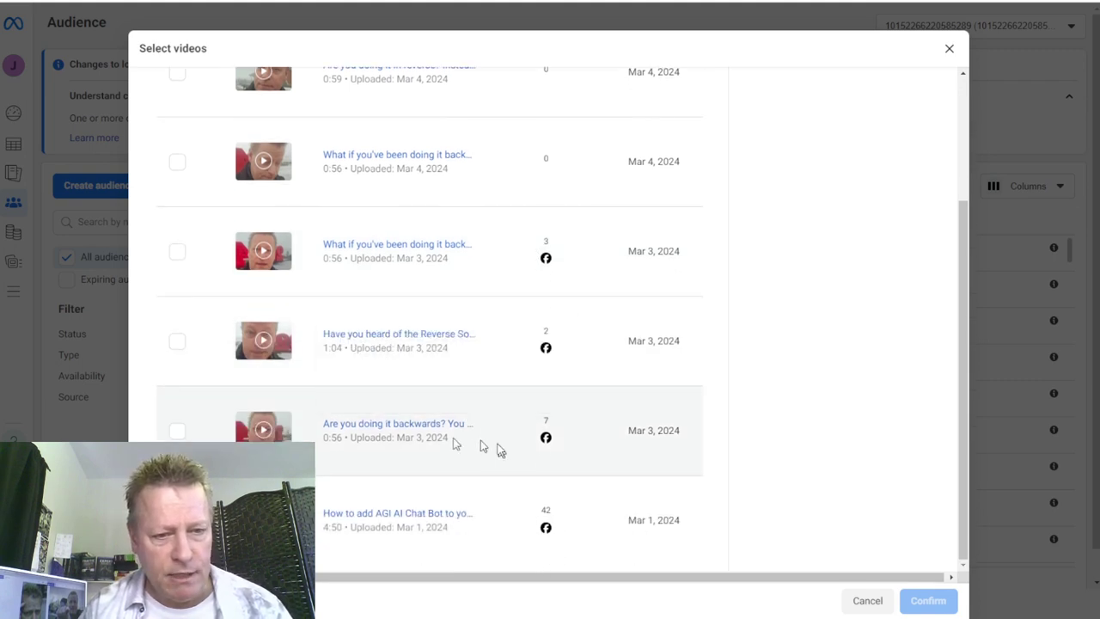
{"action": "left_click", "coordinate": [178, 430]}
{"action": "left_click", "coordinate": [176, 352]}
{"action": "left_click", "coordinate": [177, 264]}
{"action": "scroll", "coordinate": [503, 341], "scroll_direction": "up", "scroll_amount": 5}
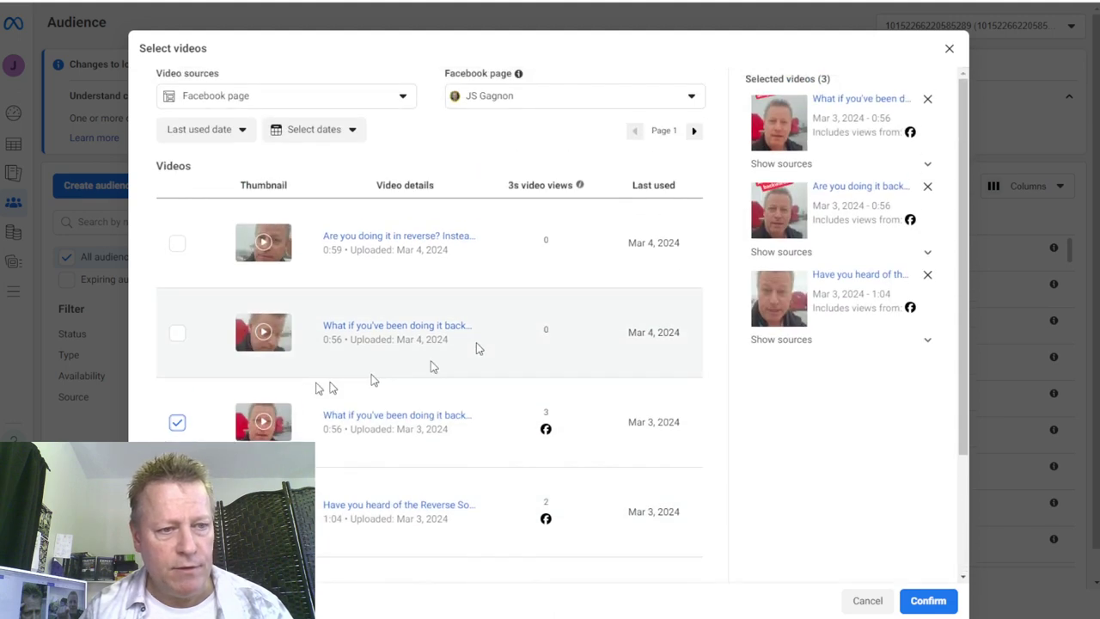
{"action": "left_click", "coordinate": [177, 335]}
{"action": "left_click", "coordinate": [176, 248]}
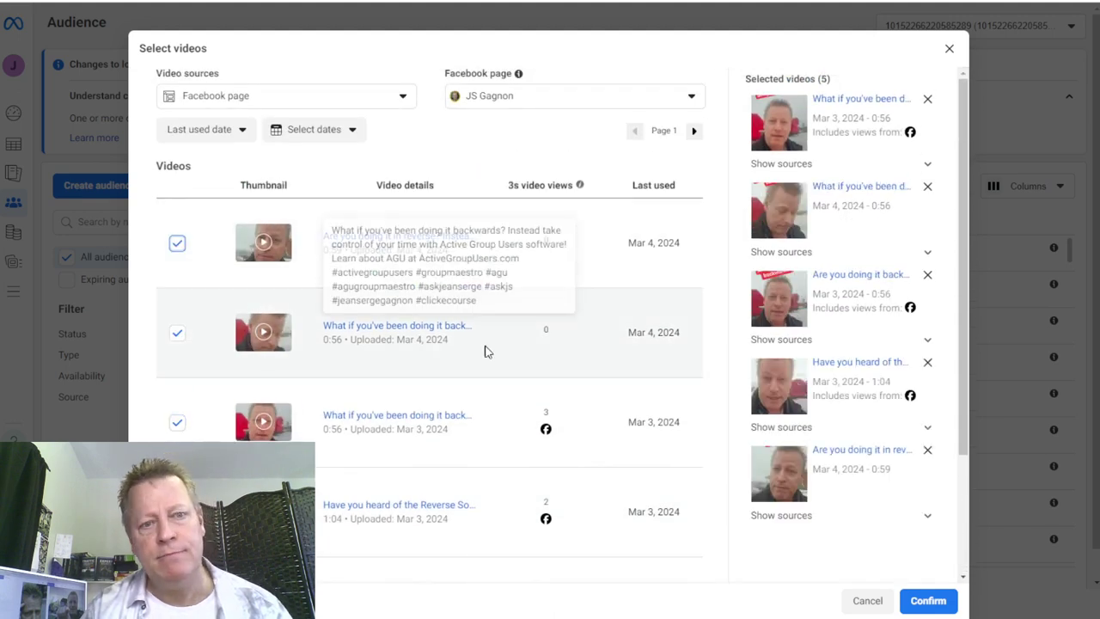
Look through the rest of the first page and page 2 of the video list for further videos to include.
{"action": "scroll", "coordinate": [490, 364], "scroll_direction": "down", "scroll_amount": 2}
{"action": "scroll", "coordinate": [493, 372], "scroll_direction": "up", "scroll_amount": 2}
{"action": "scroll", "coordinate": [493, 370], "scroll_direction": "down", "scroll_amount": 2}
{"action": "scroll", "coordinate": [518, 327], "scroll_direction": "up", "scroll_amount": 2}
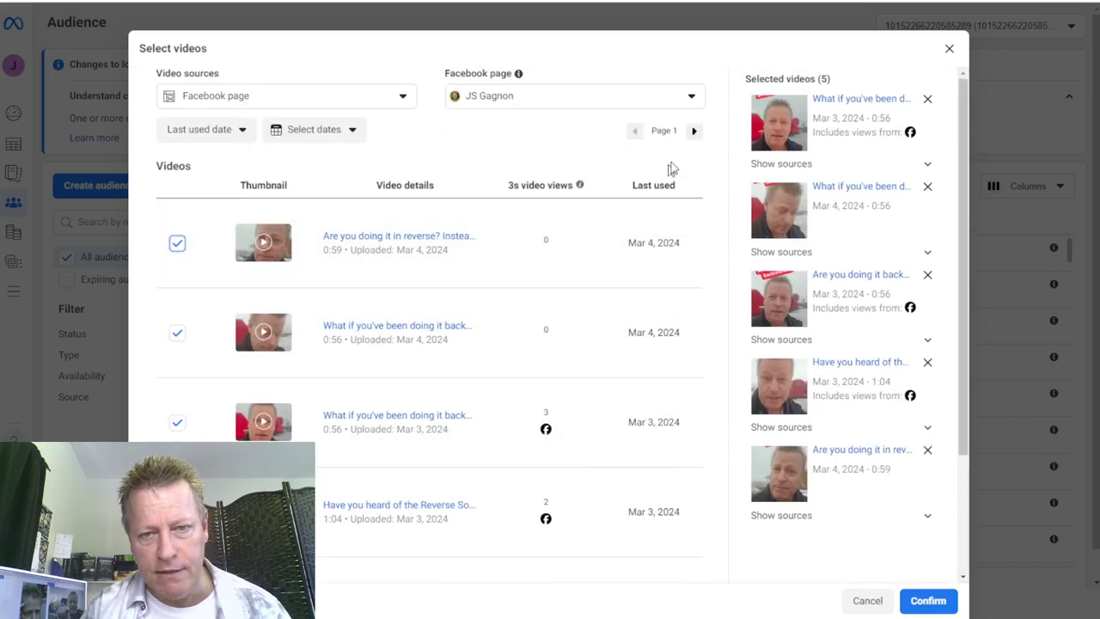
{"action": "left_click", "coordinate": [693, 131]}
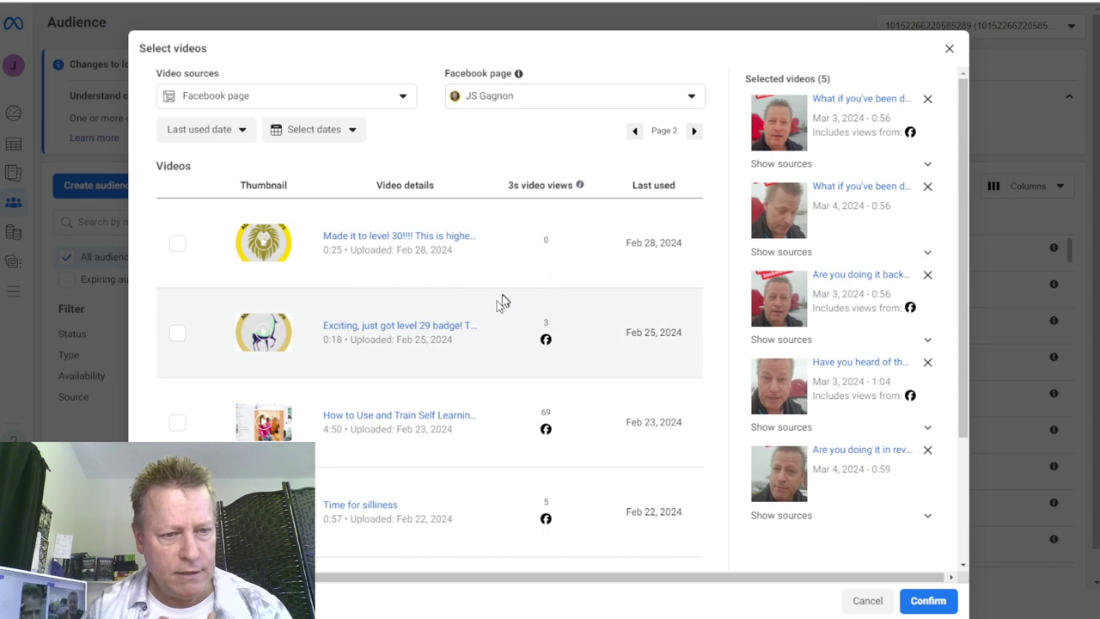
{"action": "scroll", "coordinate": [481, 335], "scroll_direction": "down", "scroll_amount": 2}
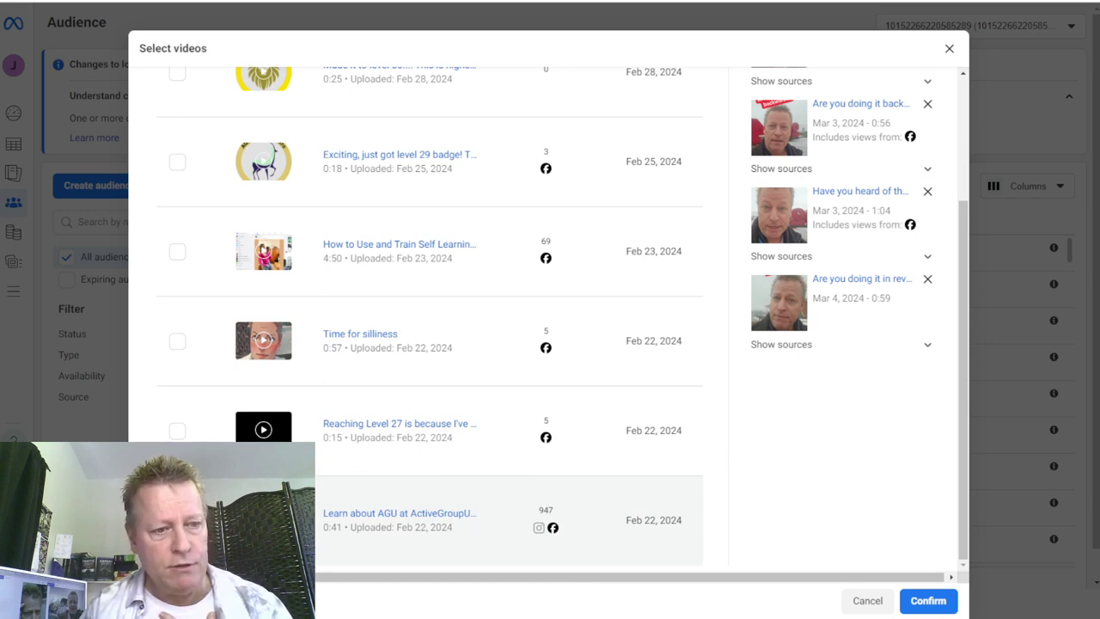
Add the February 22, 2024 "Learn about AGU" video to the selection and check page 3 of the list for further videos.
{"action": "left_click", "coordinate": [392, 491]}
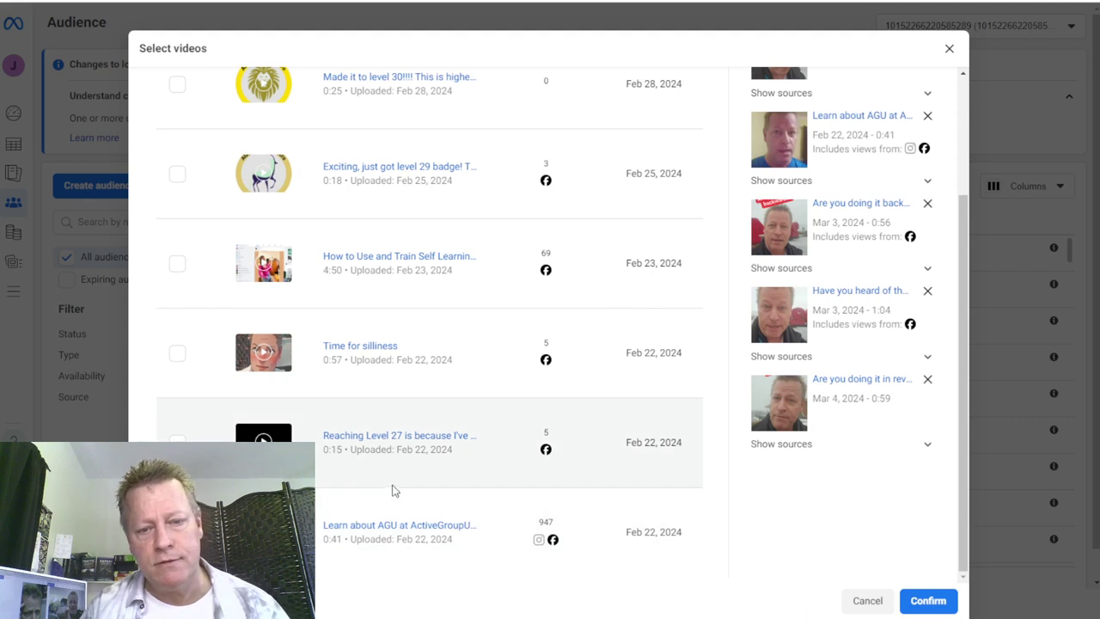
{"action": "scroll", "coordinate": [464, 473], "scroll_direction": "up", "scroll_amount": 3}
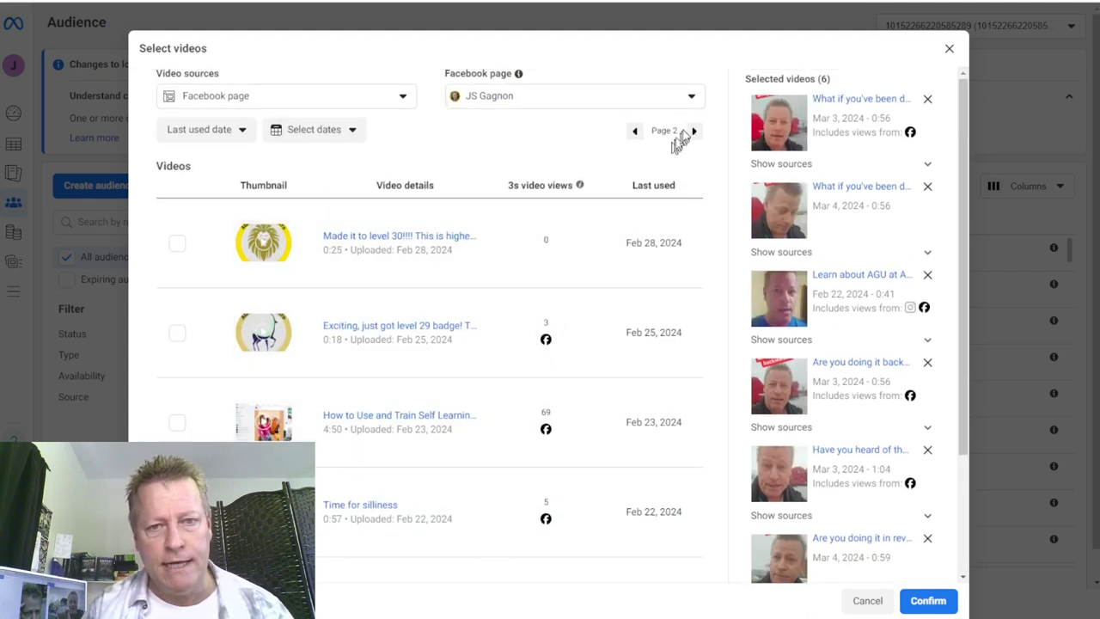
{"action": "left_click", "coordinate": [693, 131]}
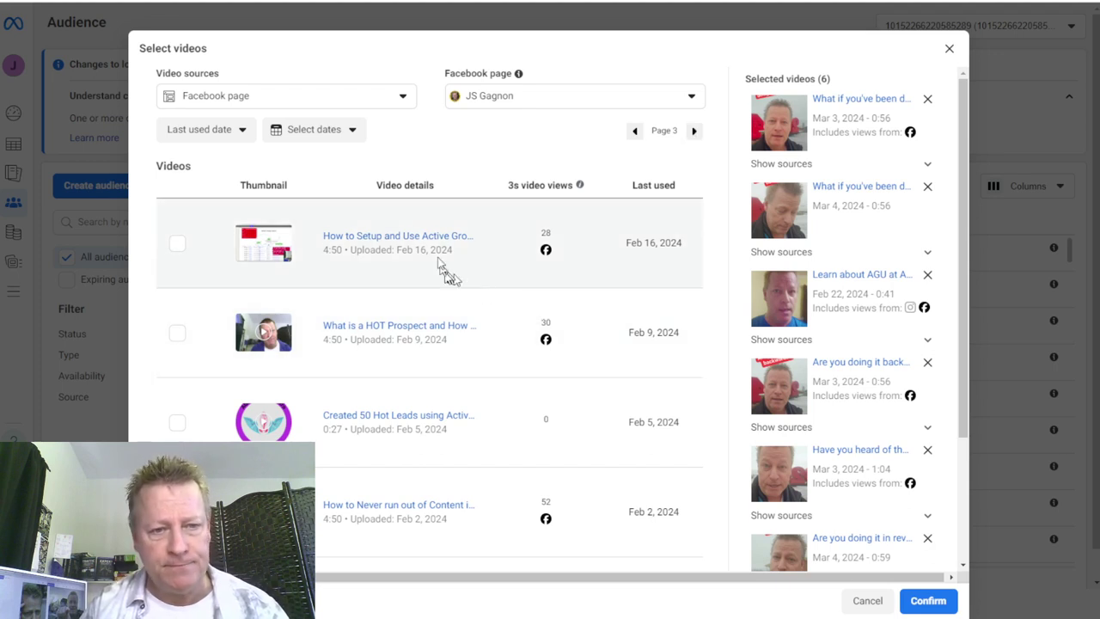
{"action": "scroll", "coordinate": [497, 387], "scroll_direction": "down", "scroll_amount": 2}
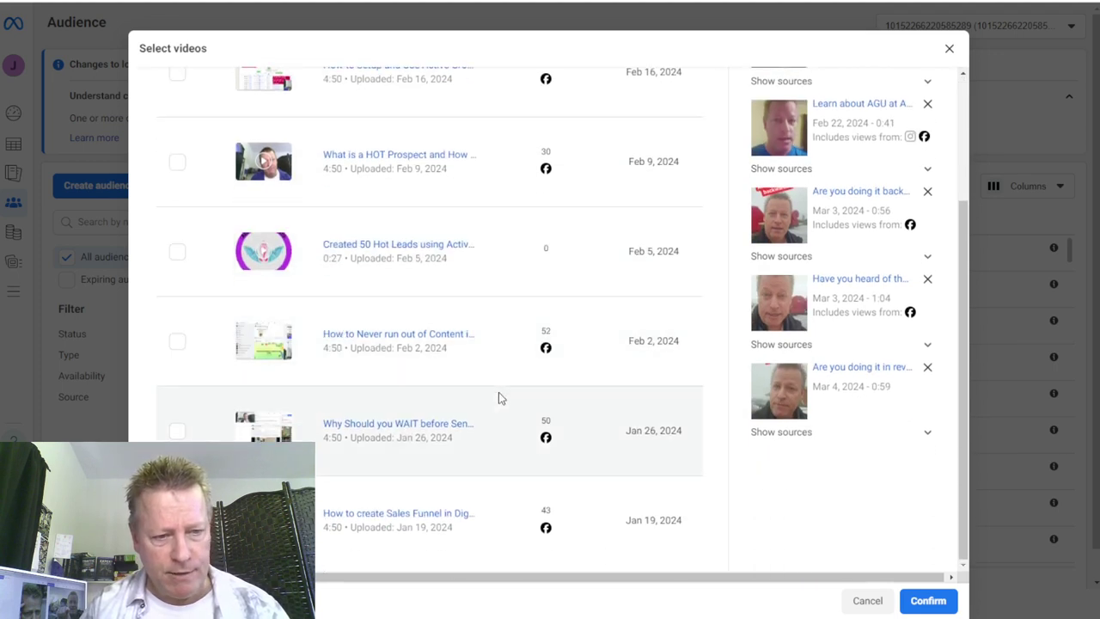
{"action": "scroll", "coordinate": [498, 391], "scroll_direction": "up", "scroll_amount": 2}
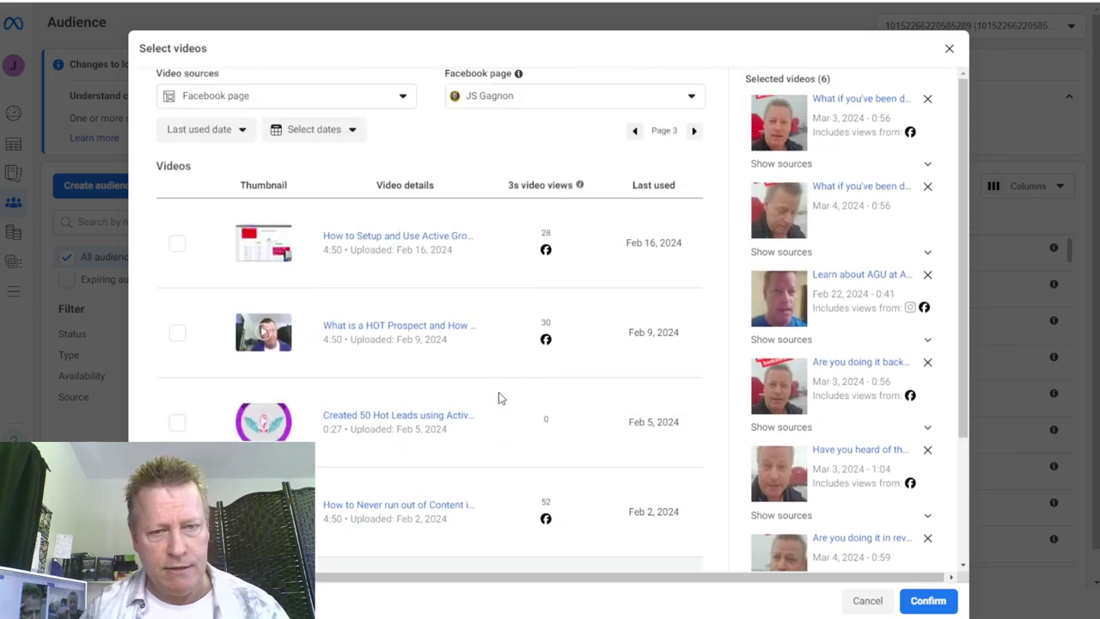
Confirm the selected videos, create the video engagement custom audience with 365 days retention, and finish without a follow-up option.
{"action": "left_click", "coordinate": [928, 601]}
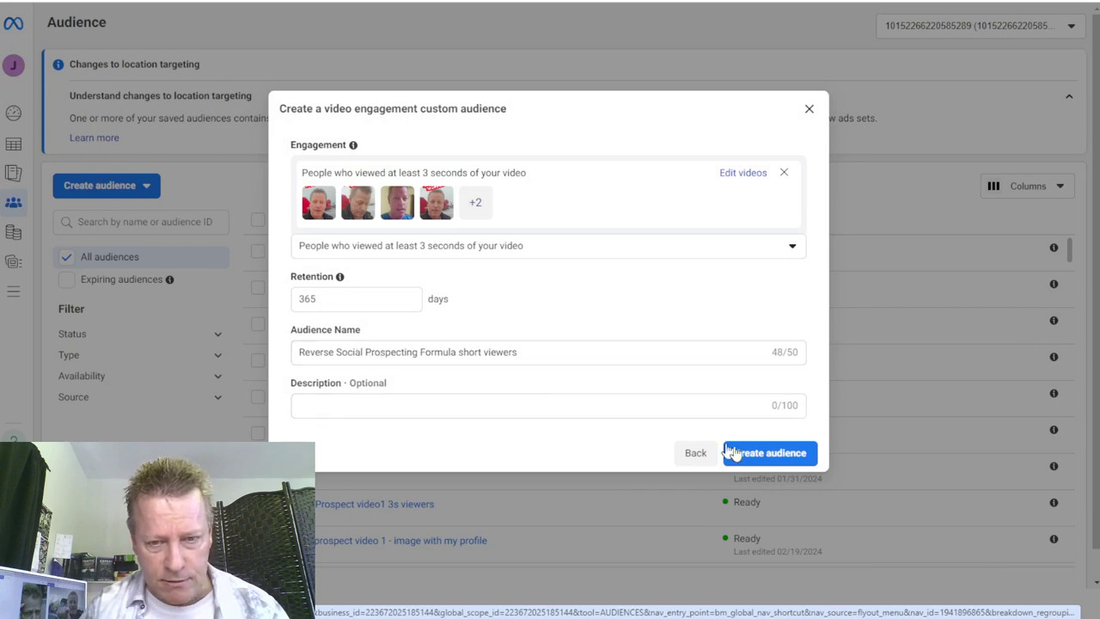
{"action": "left_click", "coordinate": [778, 462]}
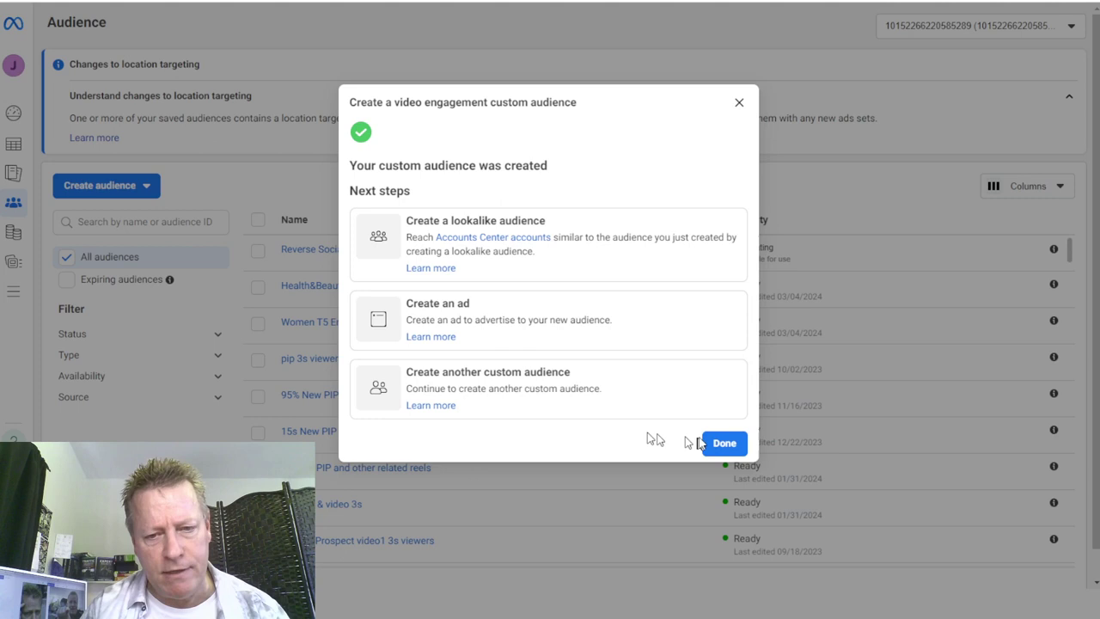
{"action": "left_click", "coordinate": [724, 443]}
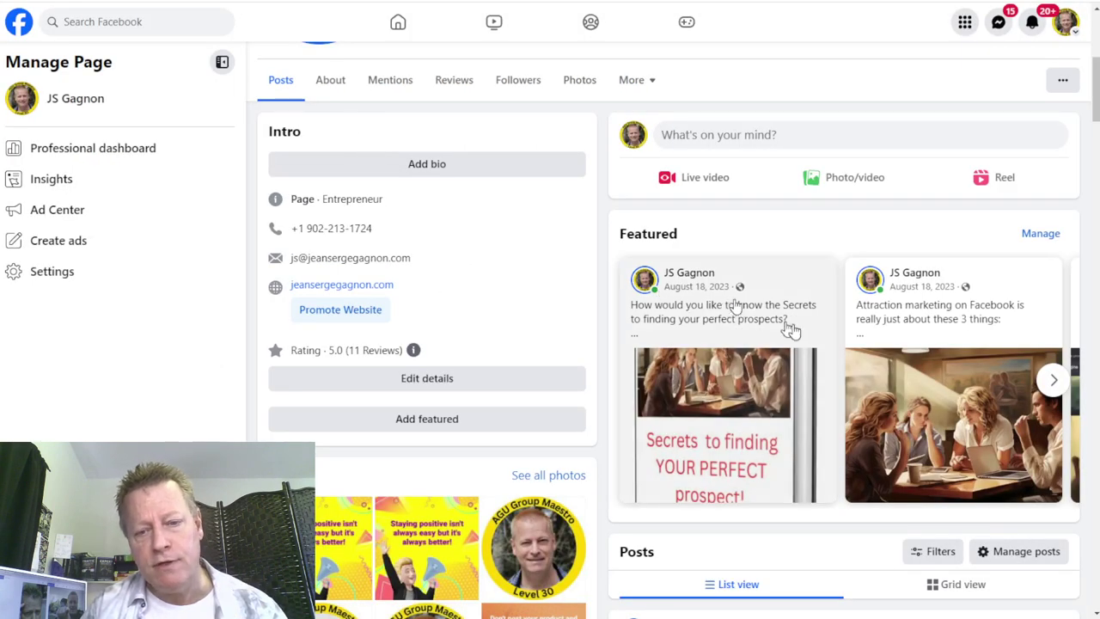
On the Facebook page, find the "What if you're doing it backwards?" video post, check its sharing options, and switch to the personal profile.
{"action": "scroll", "coordinate": [785, 323], "scroll_direction": "down", "scroll_amount": 3}
{"action": "left_click", "coordinate": [825, 305]}
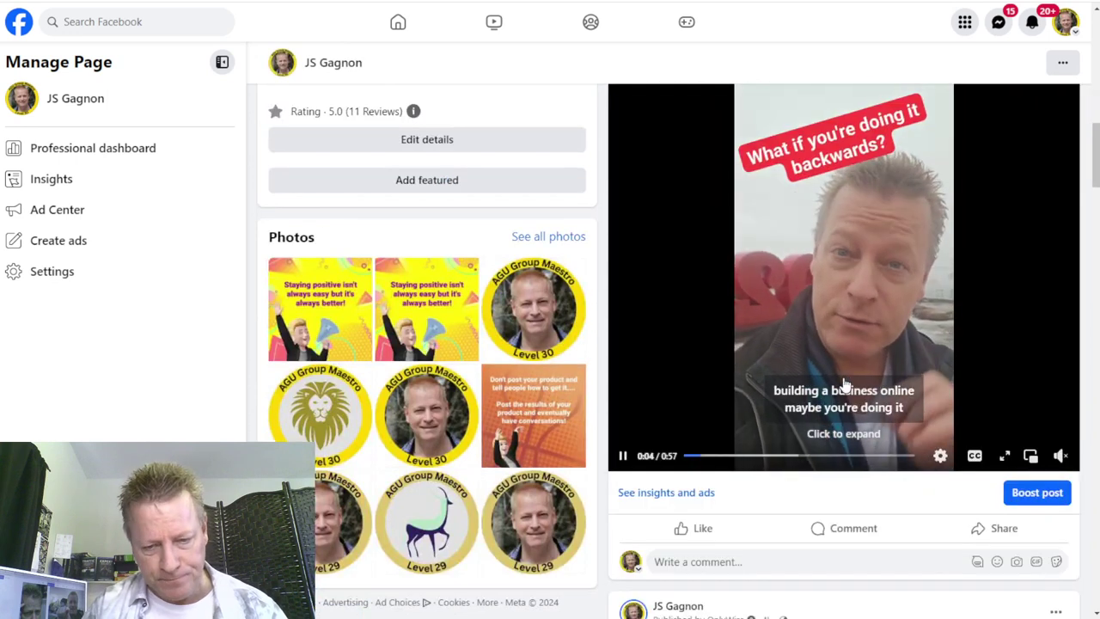
{"action": "scroll", "coordinate": [846, 361], "scroll_direction": "up", "scroll_amount": 2}
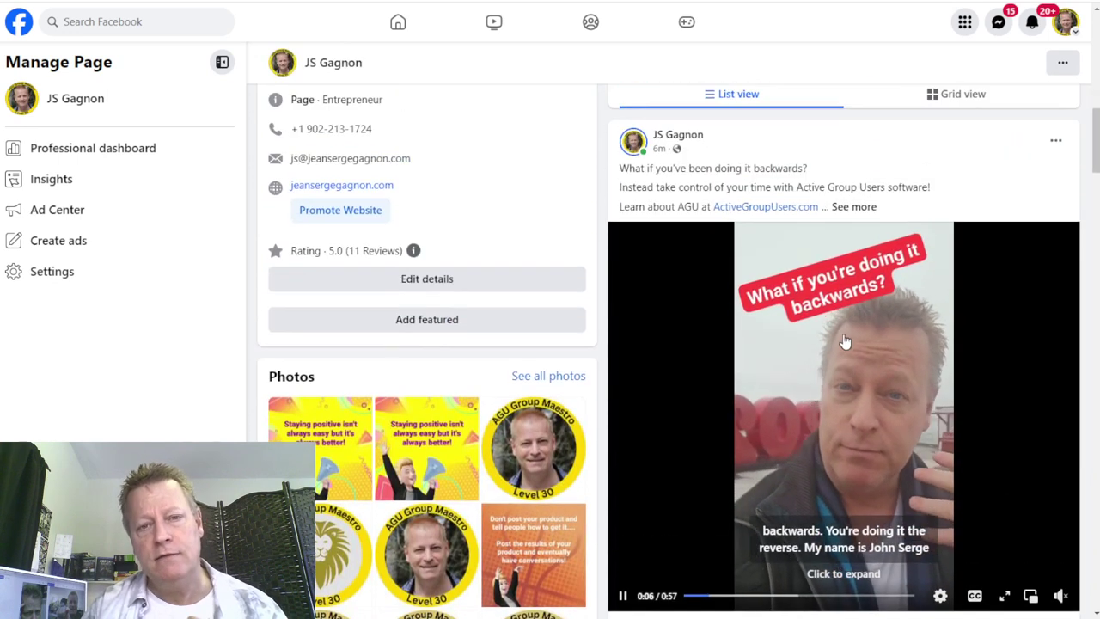
{"action": "scroll", "coordinate": [852, 333], "scroll_direction": "down", "scroll_amount": 3}
{"action": "scroll", "coordinate": [910, 369], "scroll_direction": "down", "scroll_amount": 1}
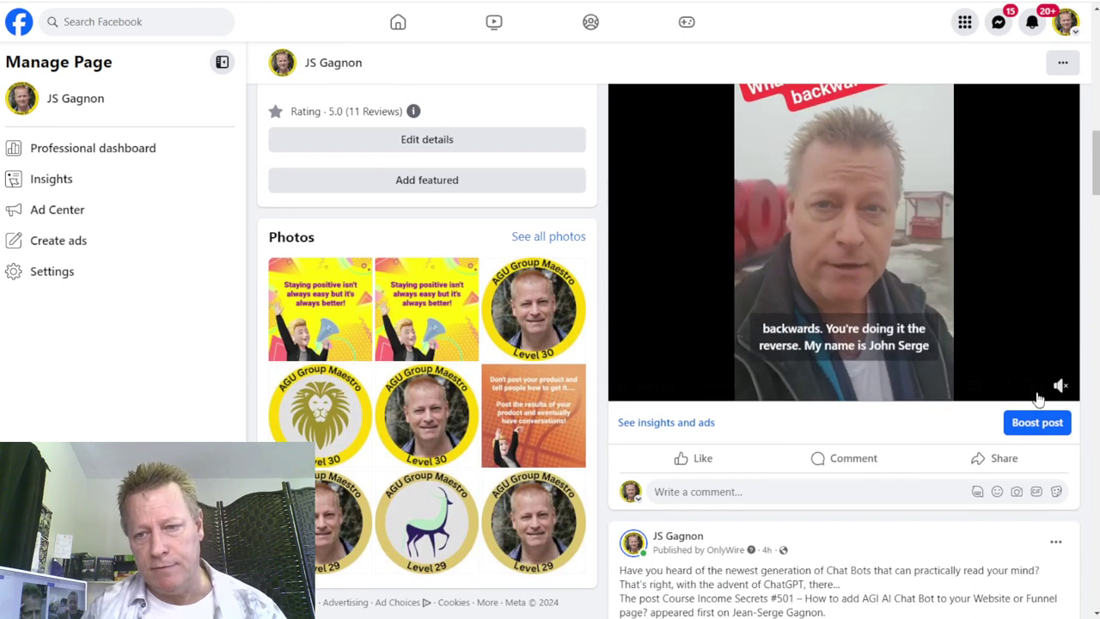
{"action": "left_click", "coordinate": [996, 458]}
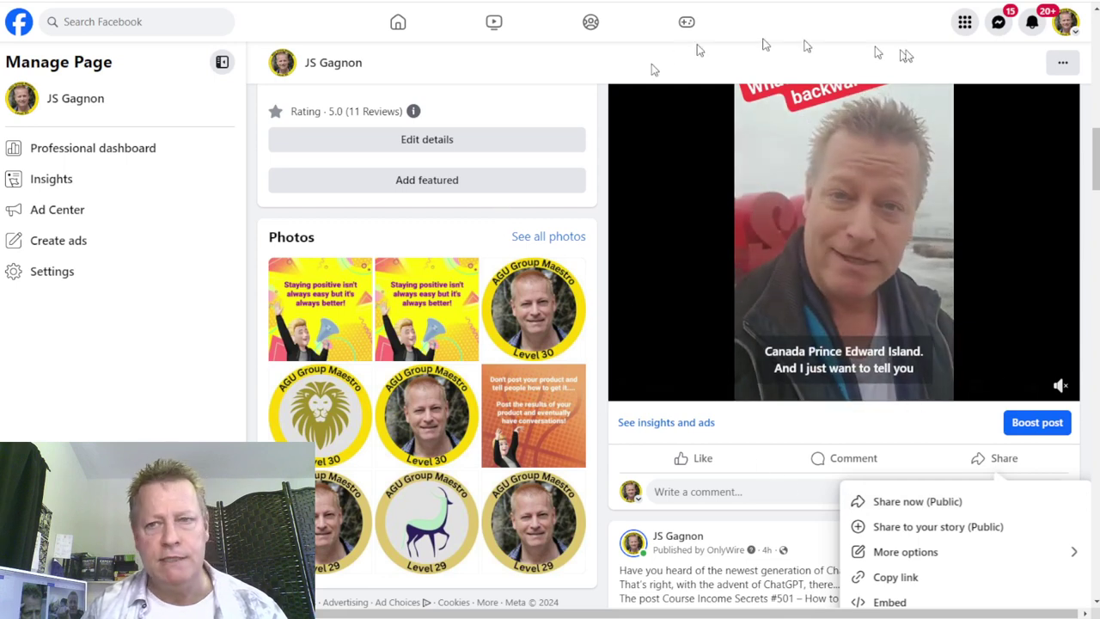
{"action": "left_click", "coordinate": [1066, 24]}
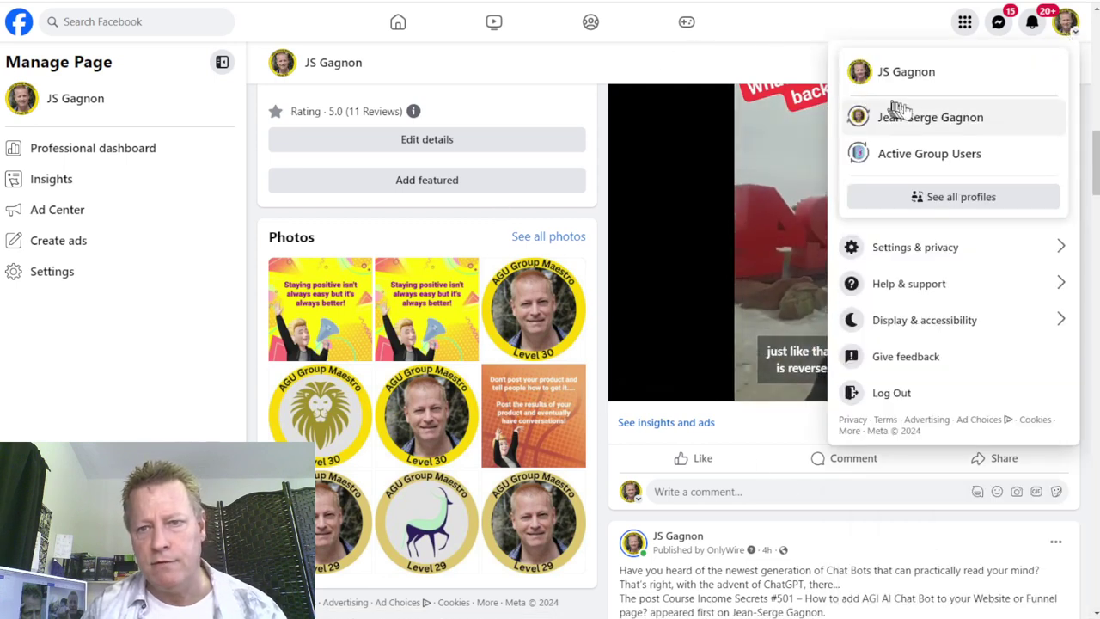
{"action": "left_click", "coordinate": [925, 115]}
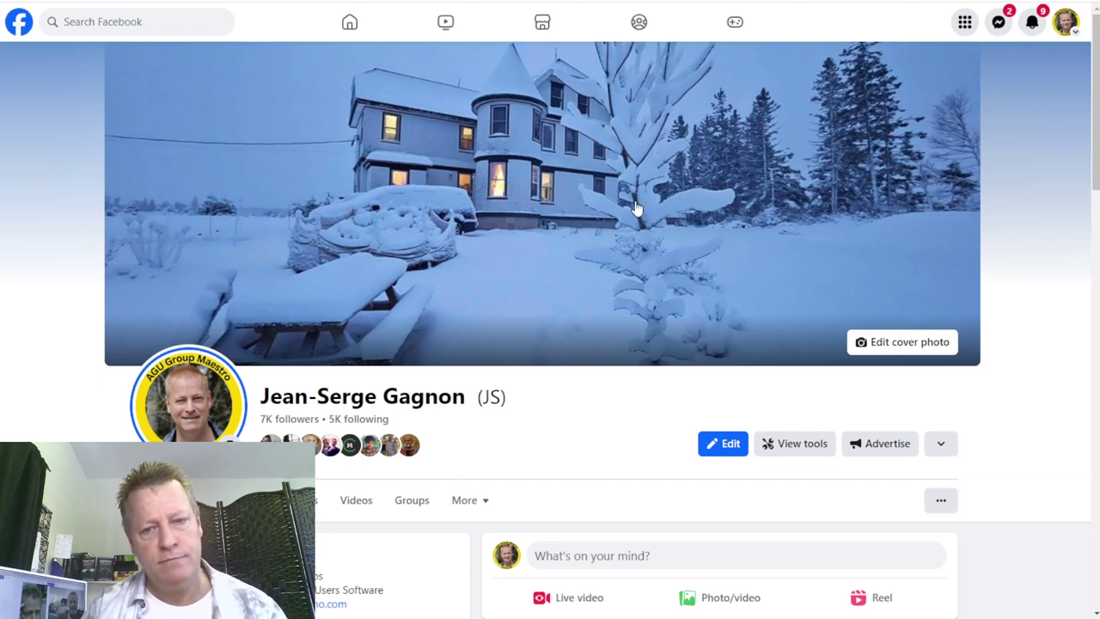
As the personal profile, react with Love to the page's "Are you doing it in reverse?" video post and share it publicly.
{"action": "scroll", "coordinate": [636, 206], "scroll_direction": "down", "scroll_amount": 3}
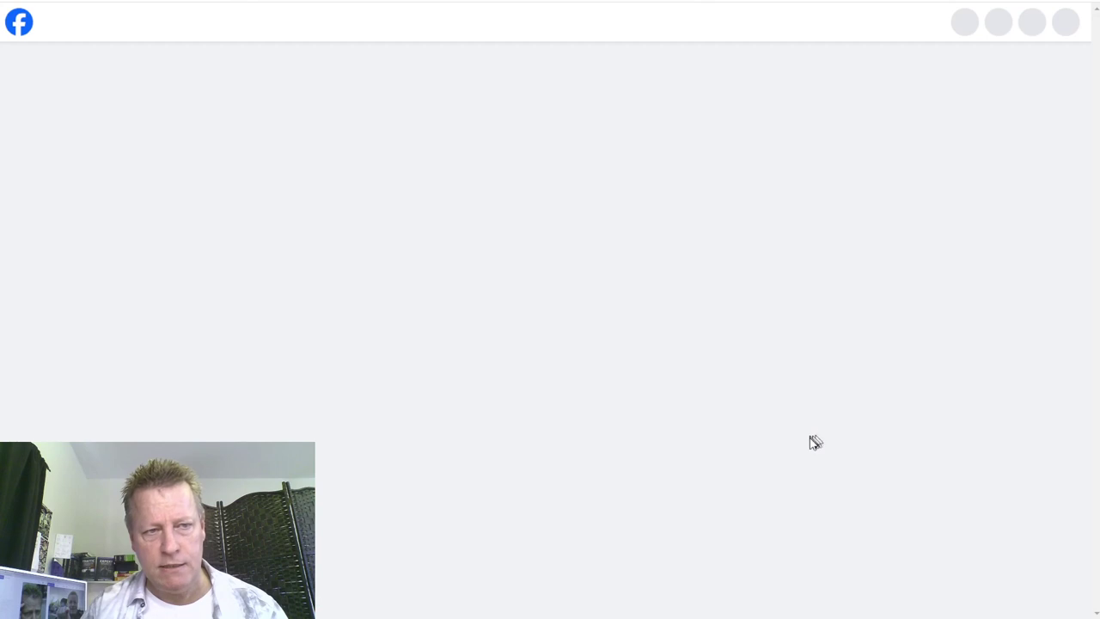
{"action": "scroll", "coordinate": [782, 416], "scroll_direction": "down", "scroll_amount": 8}
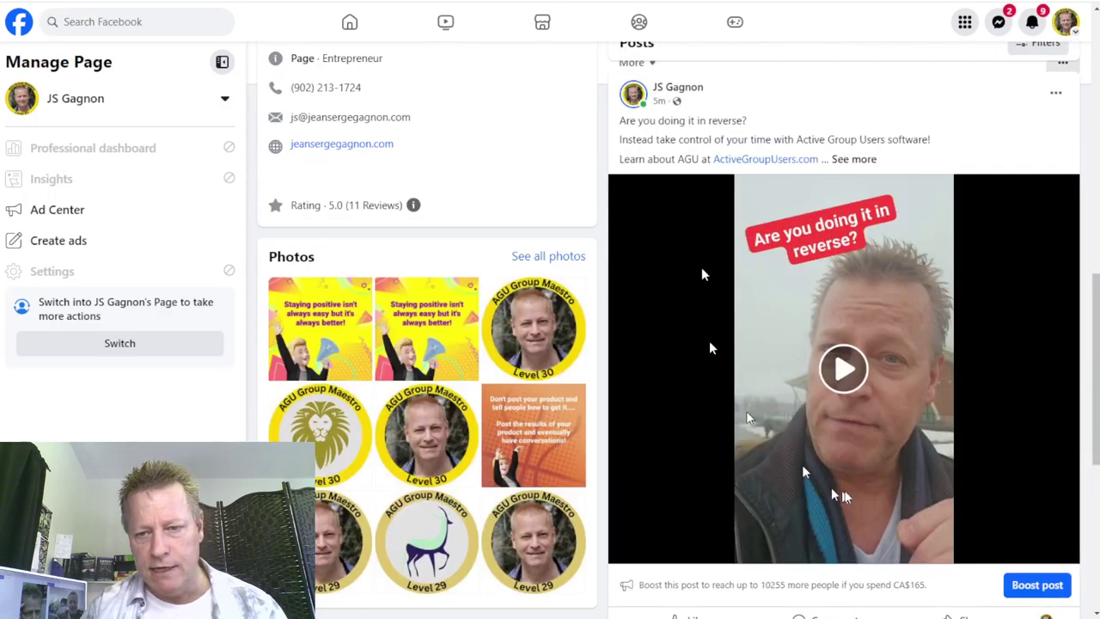
{"action": "scroll", "coordinate": [844, 497], "scroll_direction": "down", "scroll_amount": 5}
{"action": "scroll", "coordinate": [865, 469], "scroll_direction": "up", "scroll_amount": 5}
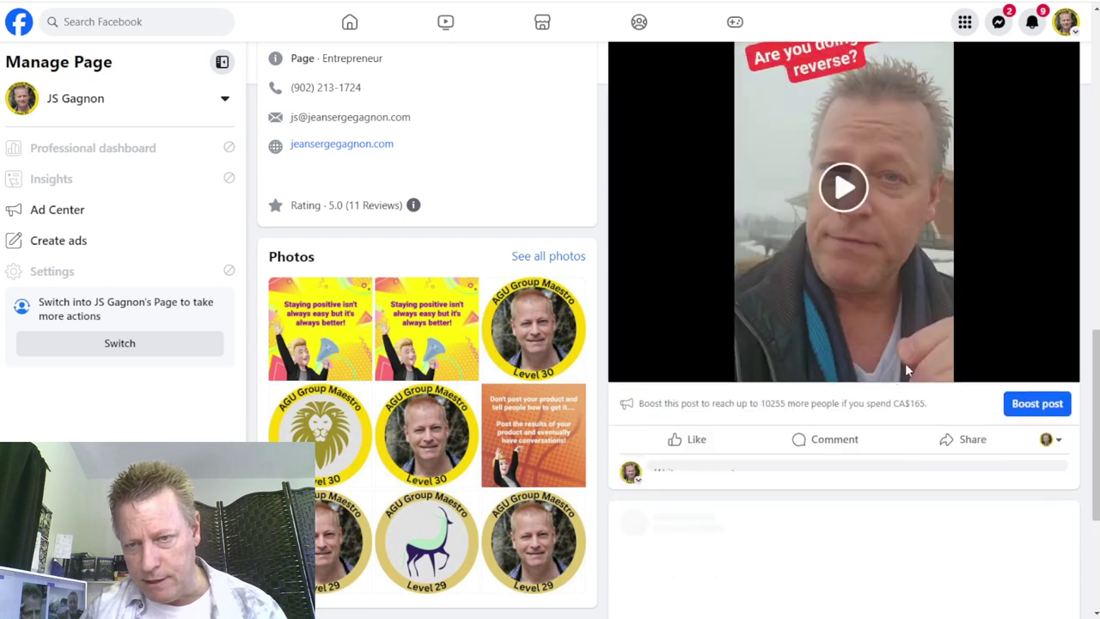
{"action": "scroll", "coordinate": [977, 461], "scroll_direction": "down", "scroll_amount": 5}
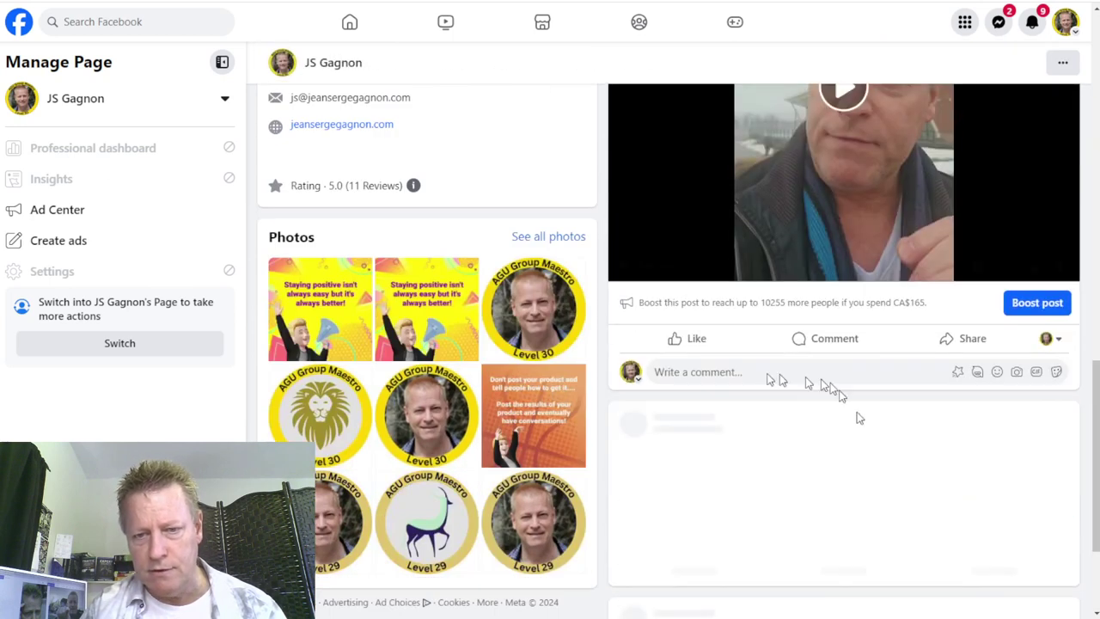
{"action": "mouse_move", "coordinate": [679, 341]}
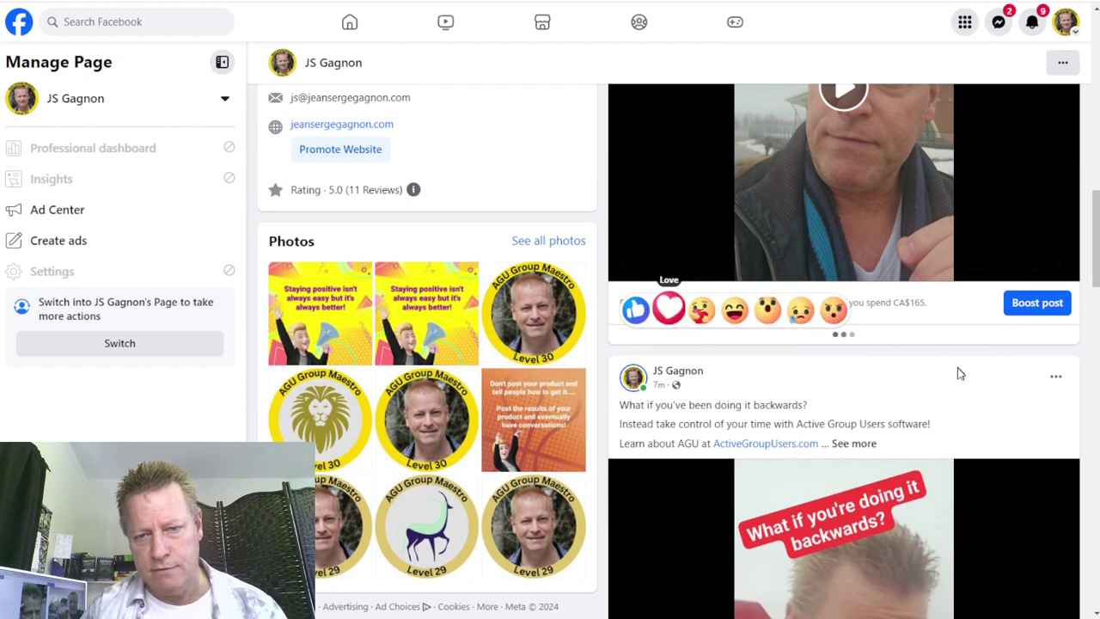
{"action": "left_click", "coordinate": [958, 375]}
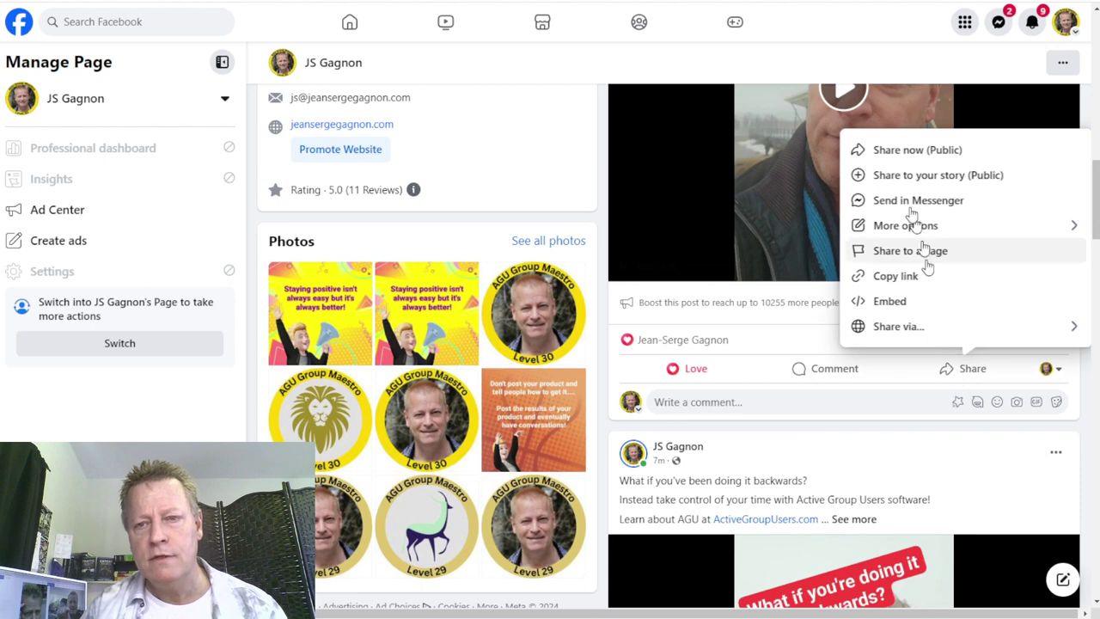
{"action": "left_click", "coordinate": [911, 151]}
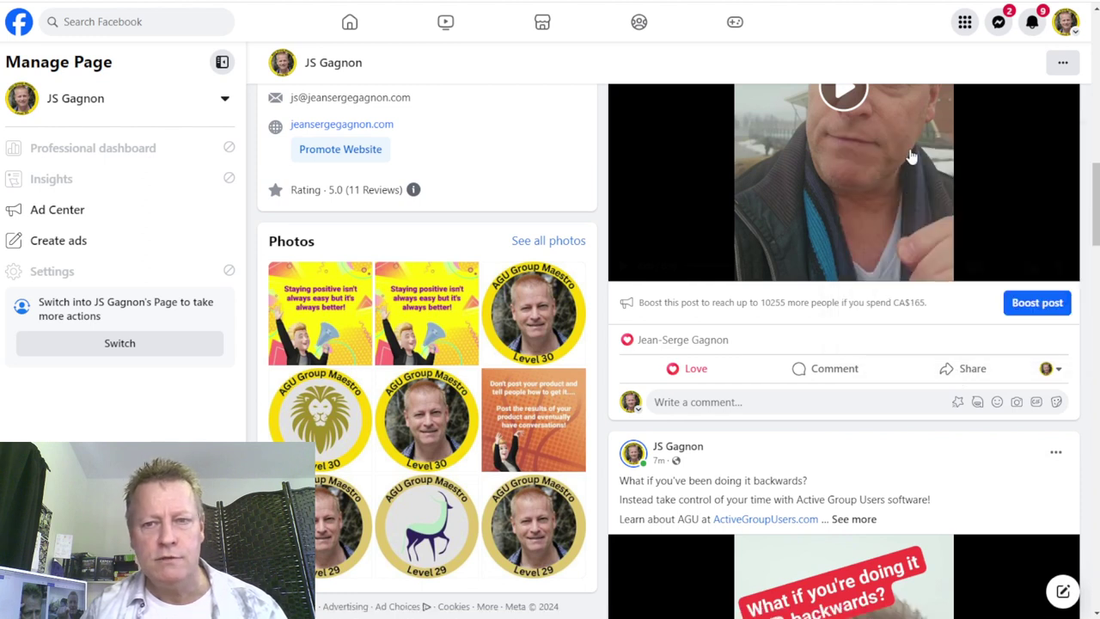
React with Love to the page's "What if you've been doing it backwards?" video post and share it publicly.
{"action": "scroll", "coordinate": [790, 444], "scroll_direction": "down", "scroll_amount": 6}
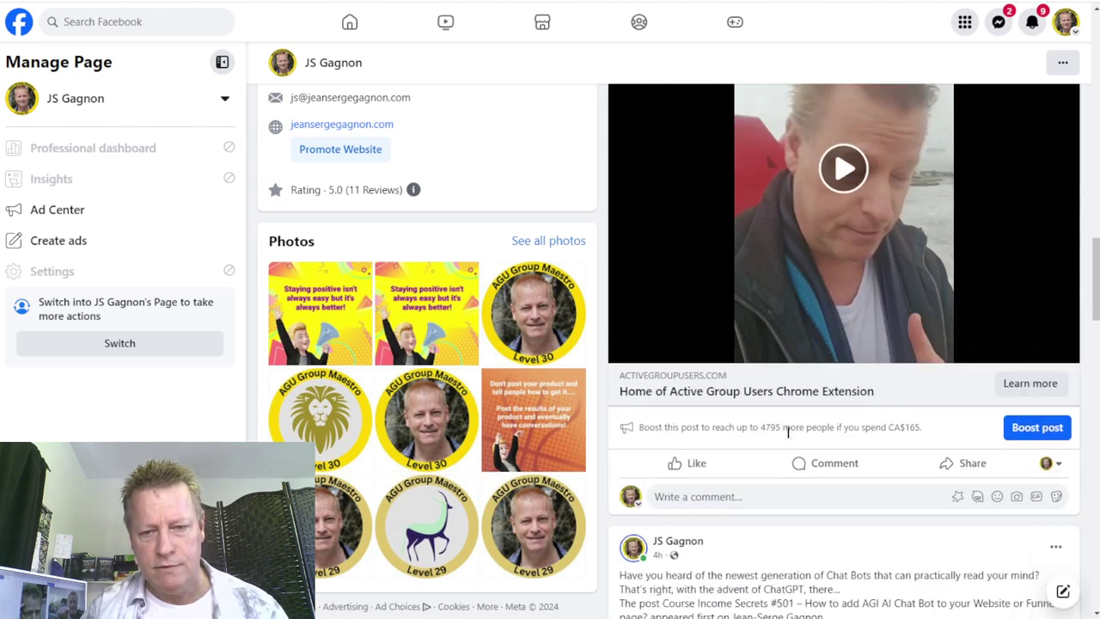
{"action": "mouse_move", "coordinate": [693, 465]}
{"action": "left_click", "coordinate": [667, 430]}
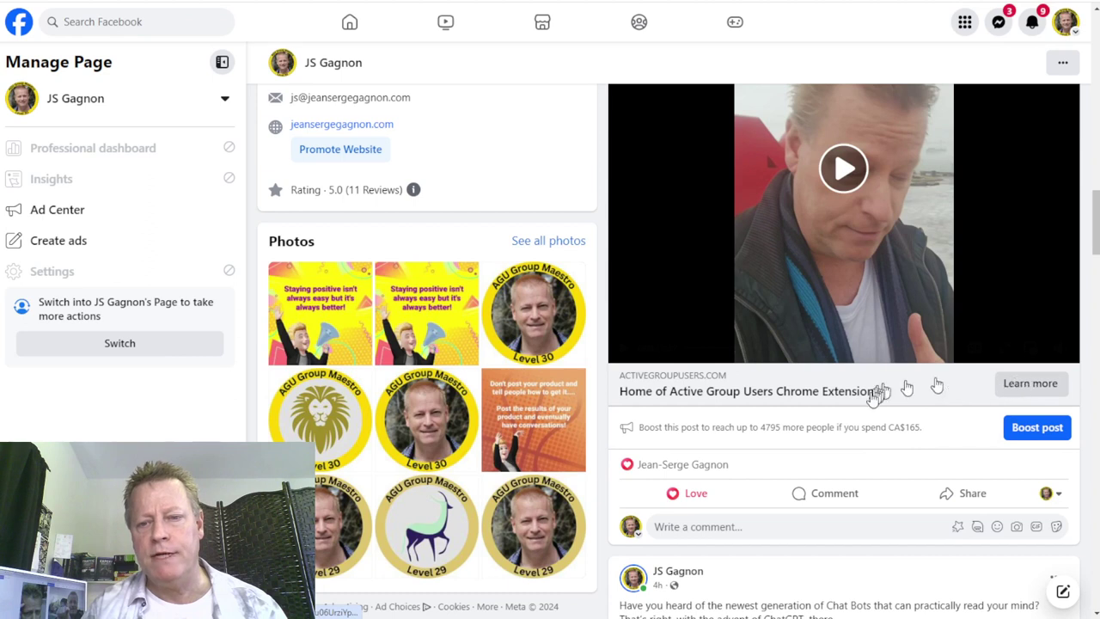
{"action": "scroll", "coordinate": [874, 394], "scroll_direction": "down", "scroll_amount": 5}
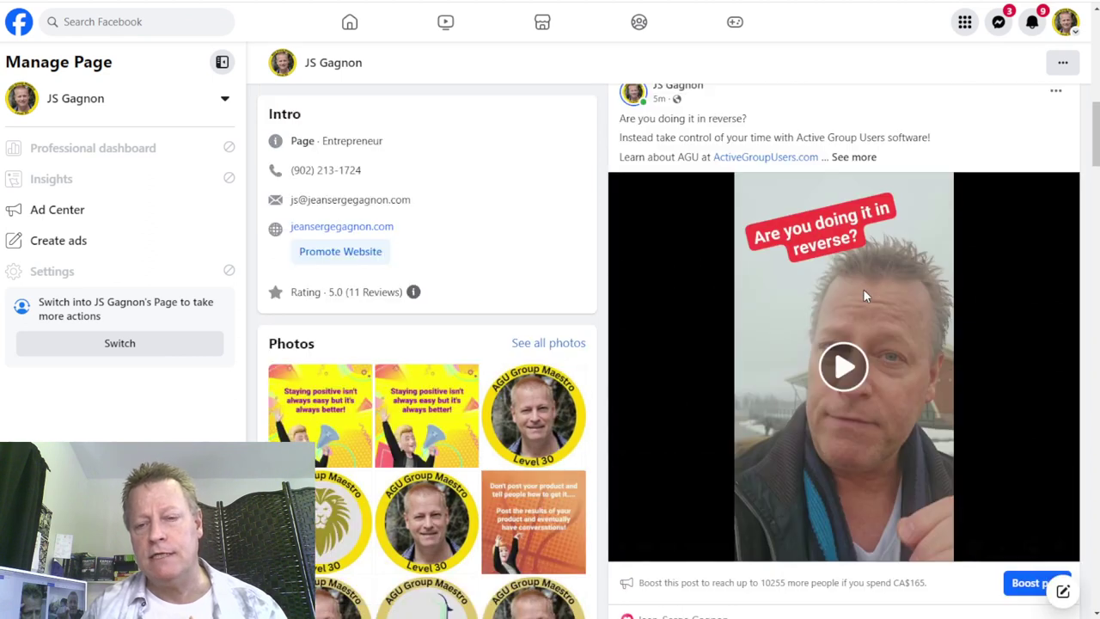
{"action": "scroll", "coordinate": [890, 382], "scroll_direction": "down", "scroll_amount": 3}
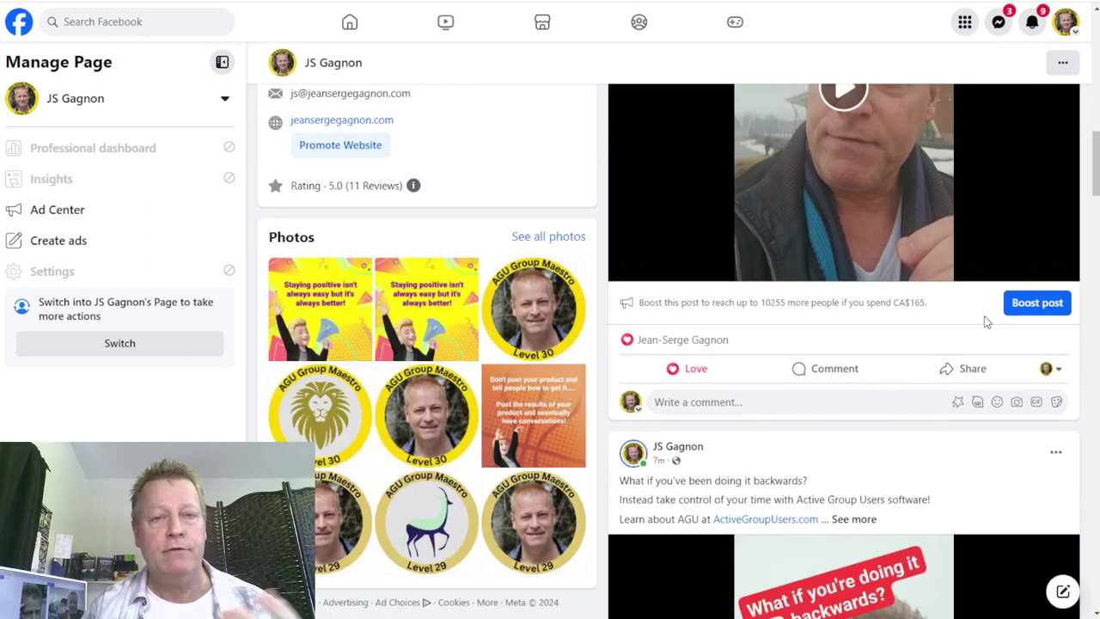
{"action": "scroll", "coordinate": [836, 395], "scroll_direction": "down", "scroll_amount": 5}
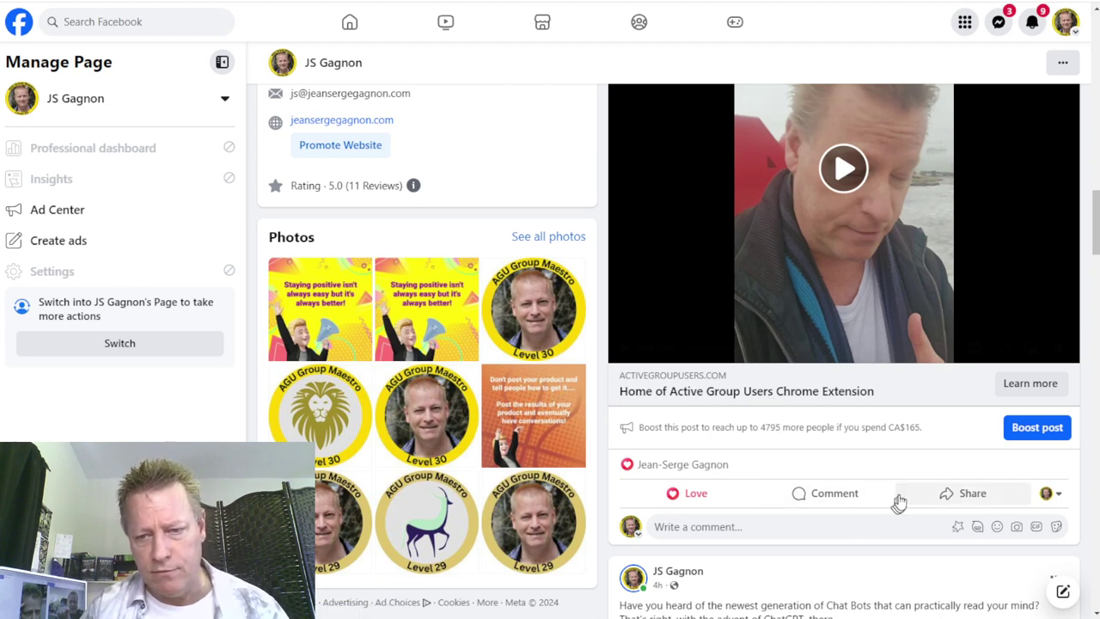
{"action": "left_click", "coordinate": [948, 496]}
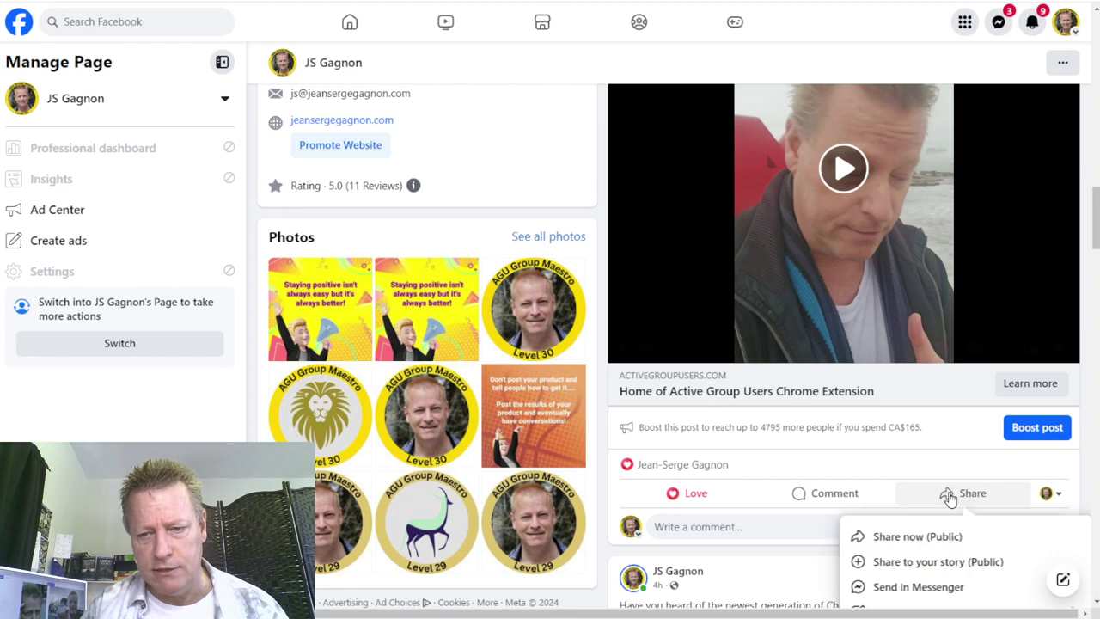
{"action": "left_click", "coordinate": [926, 536]}
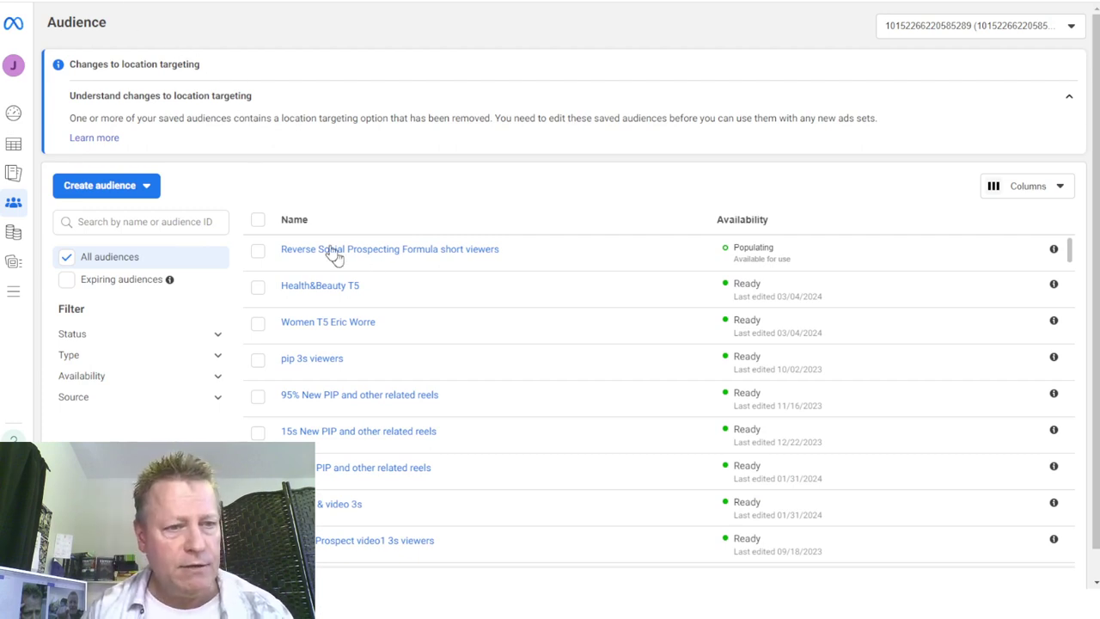
Return to the Audiences page and go from there to the campaign list in Ads Manager.
{"action": "mouse_move", "coordinate": [15, 294]}
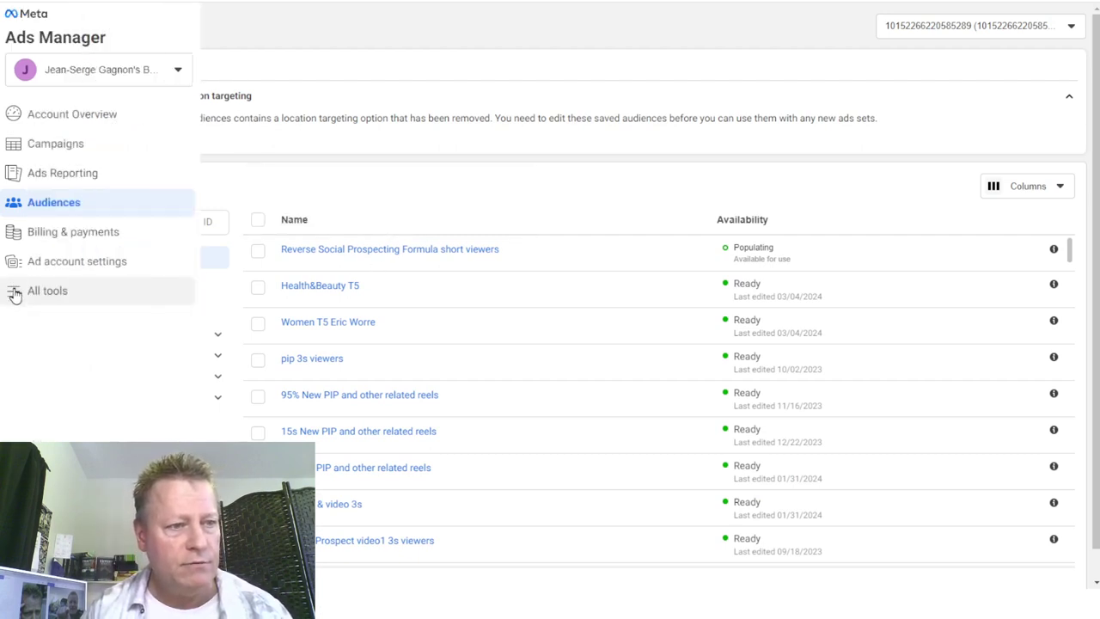
{"action": "left_click", "coordinate": [53, 292]}
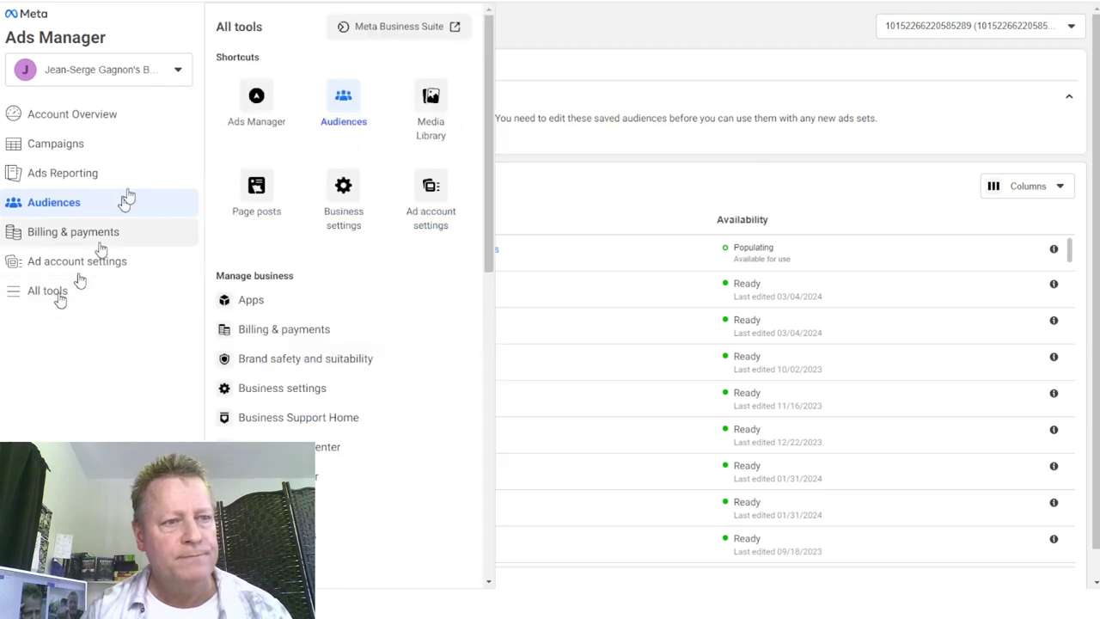
{"action": "left_click", "coordinate": [254, 97]}
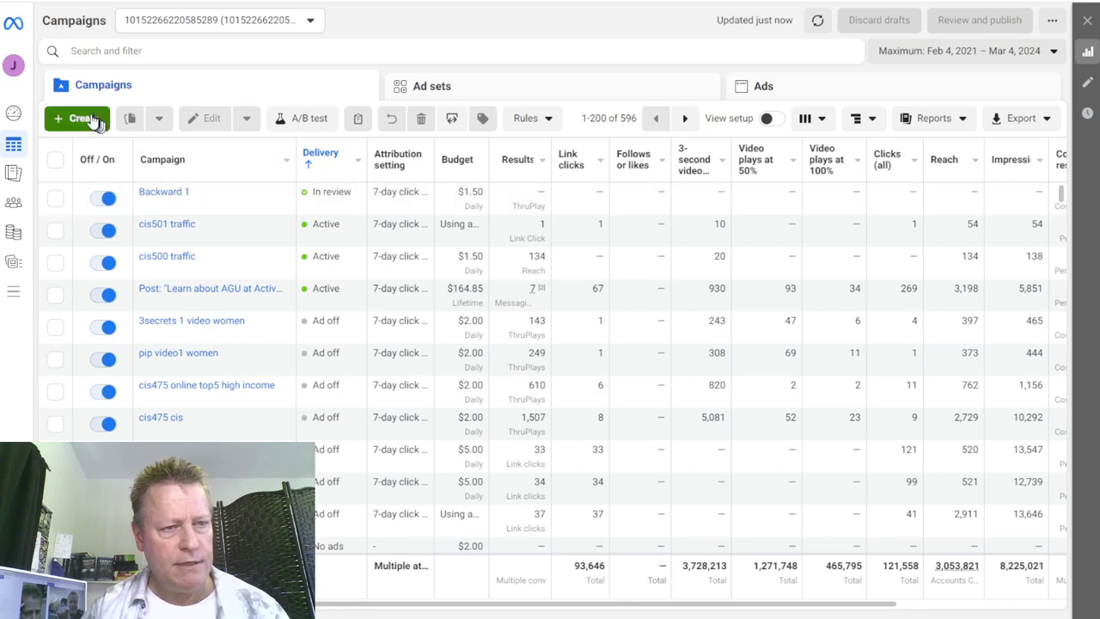
Start a new campaign with the Engagement objective, and return from the setup choice to the objective options.
{"action": "left_click", "coordinate": [84, 119]}
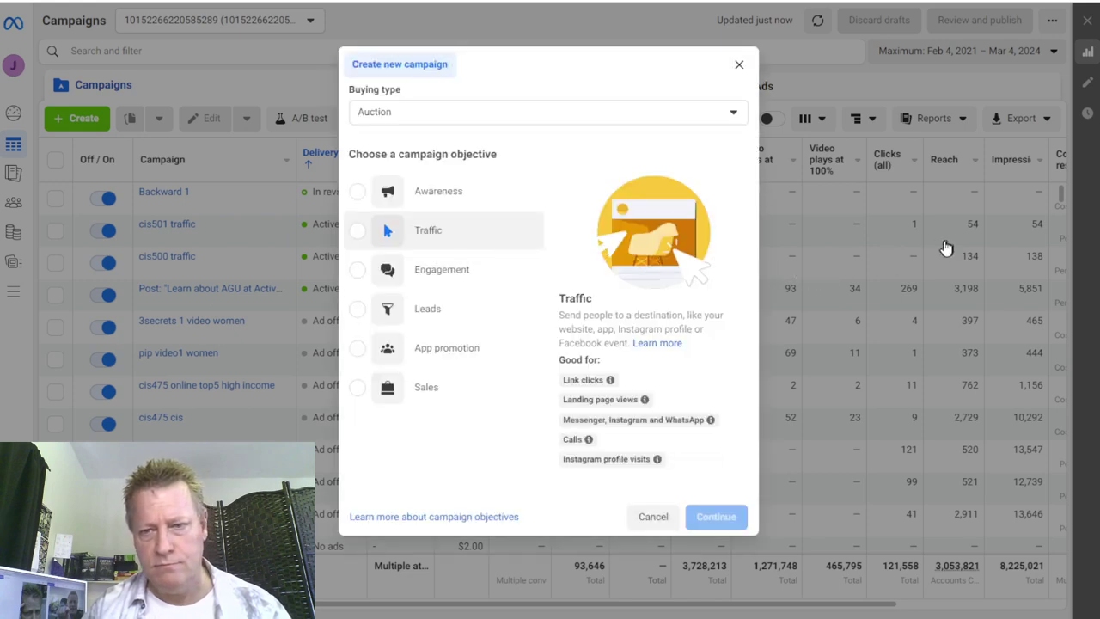
{"action": "left_click", "coordinate": [361, 268]}
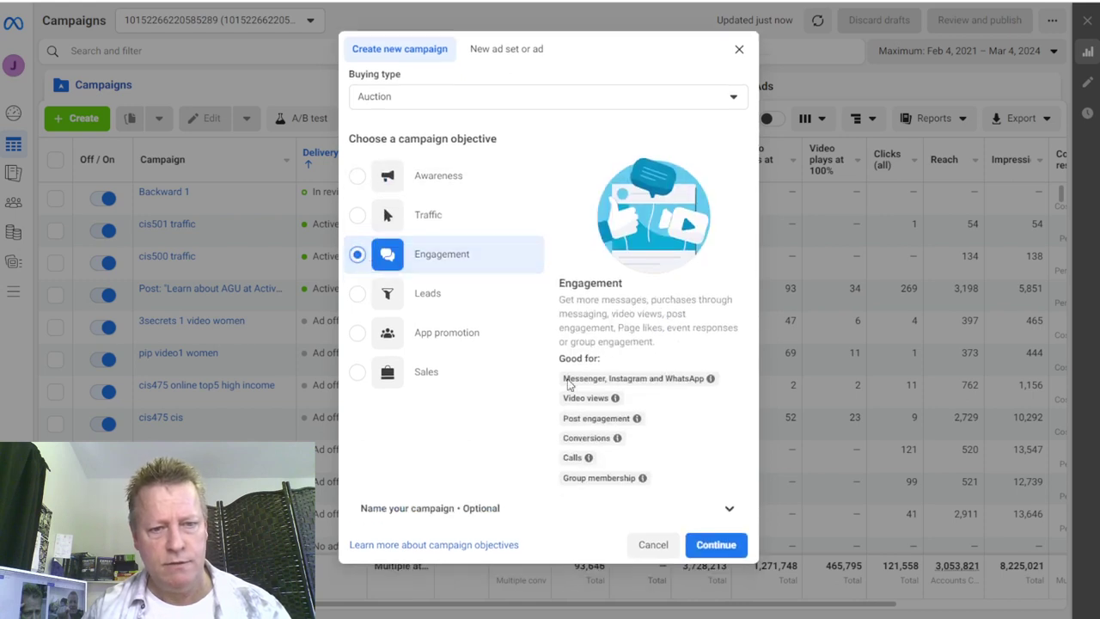
{"action": "left_click", "coordinate": [715, 545]}
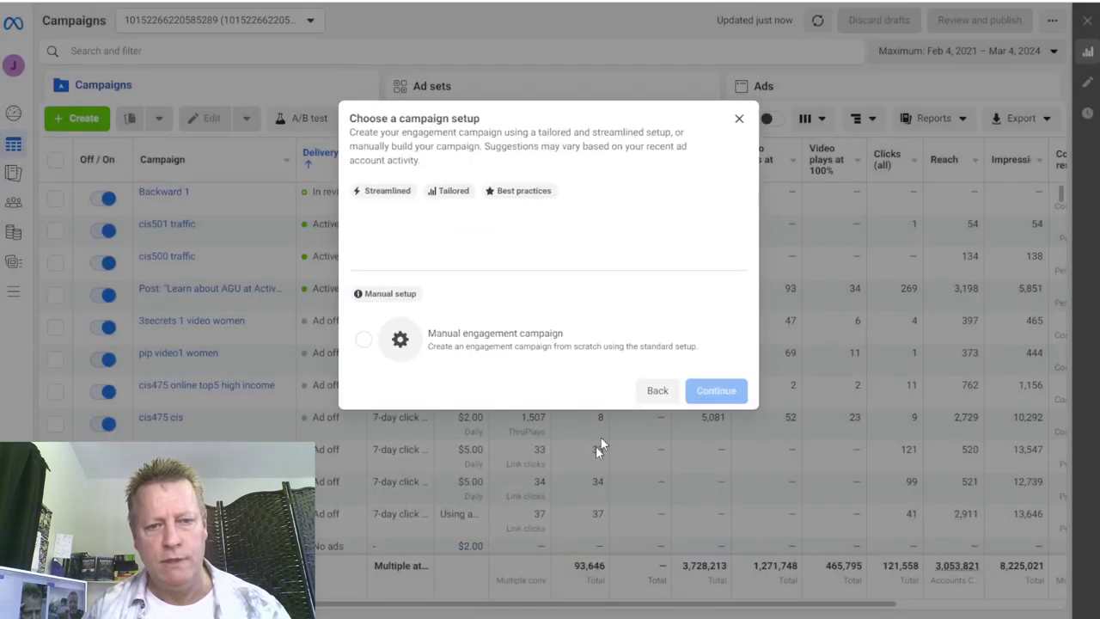
{"action": "left_click", "coordinate": [655, 401]}
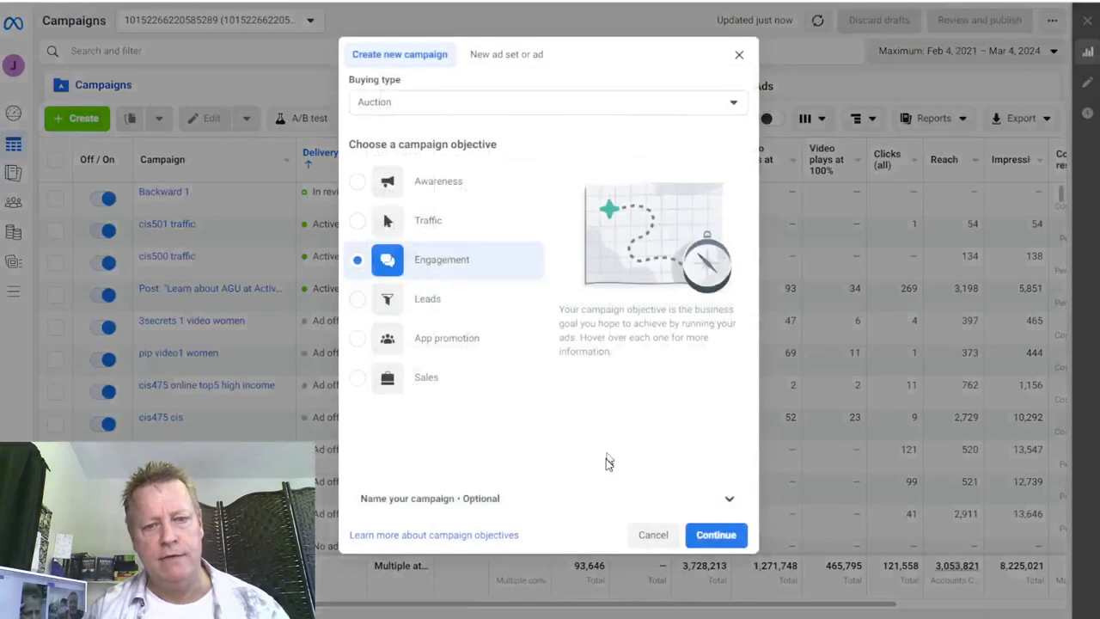
Name the new campaign, its ad set and its ad "backward 2 initial views".
{"action": "left_click", "coordinate": [496, 500]}
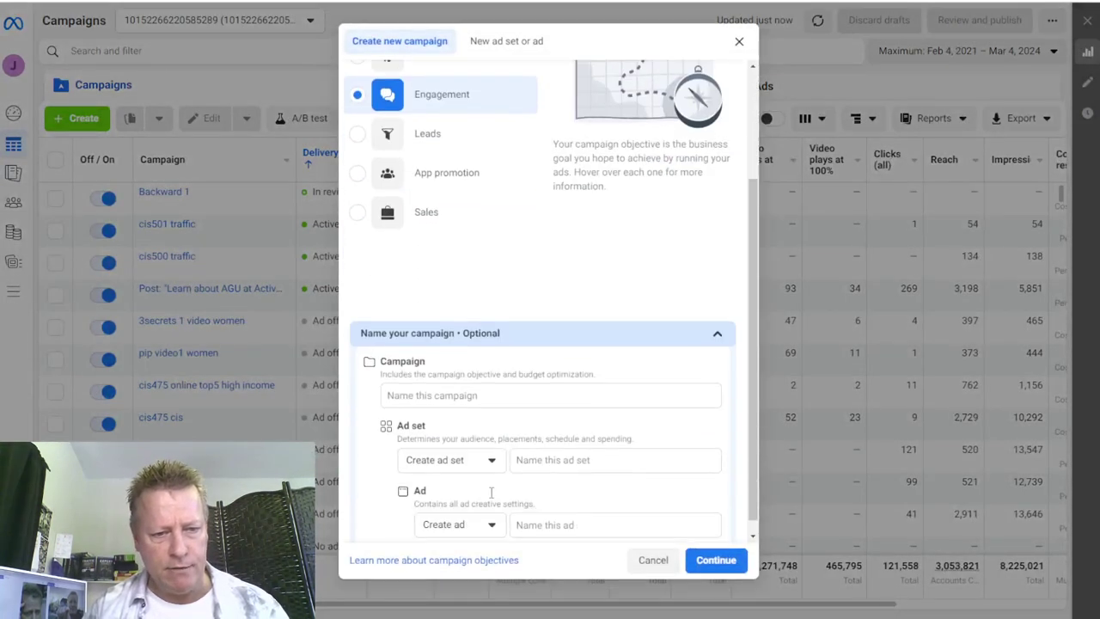
{"action": "left_click", "coordinate": [454, 379]}
{"action": "type", "text": "backward 2"}
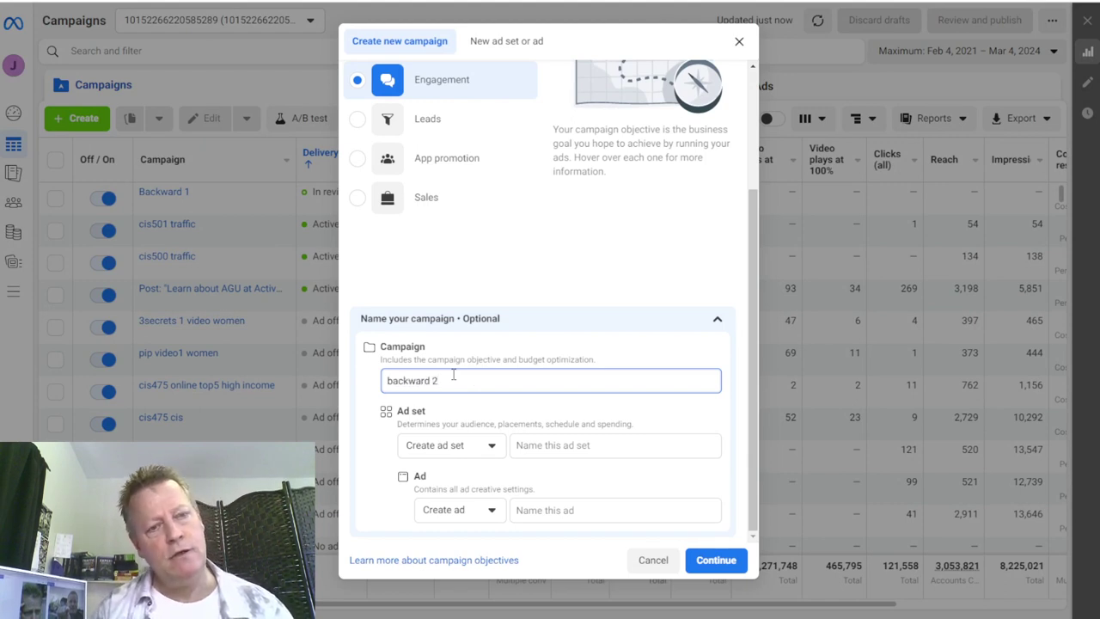
{"action": "key", "text": "ctrl+a"}
{"action": "left_click", "coordinate": [452, 374]}
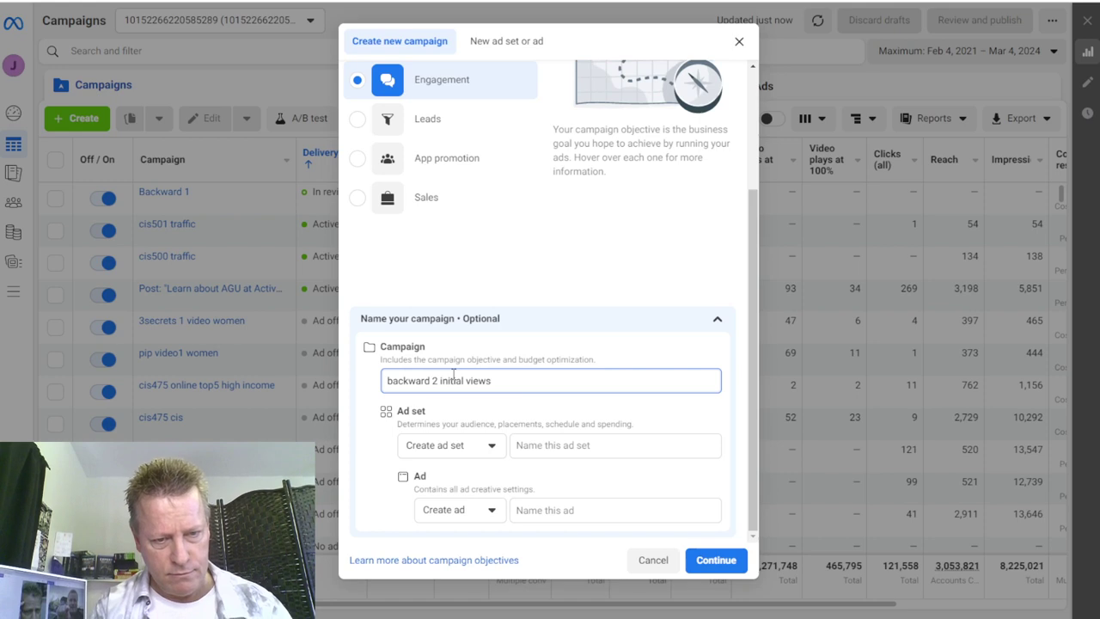
{"action": "triple_click", "coordinate": [452, 374]}
{"action": "key", "text": "ctrl+c"}
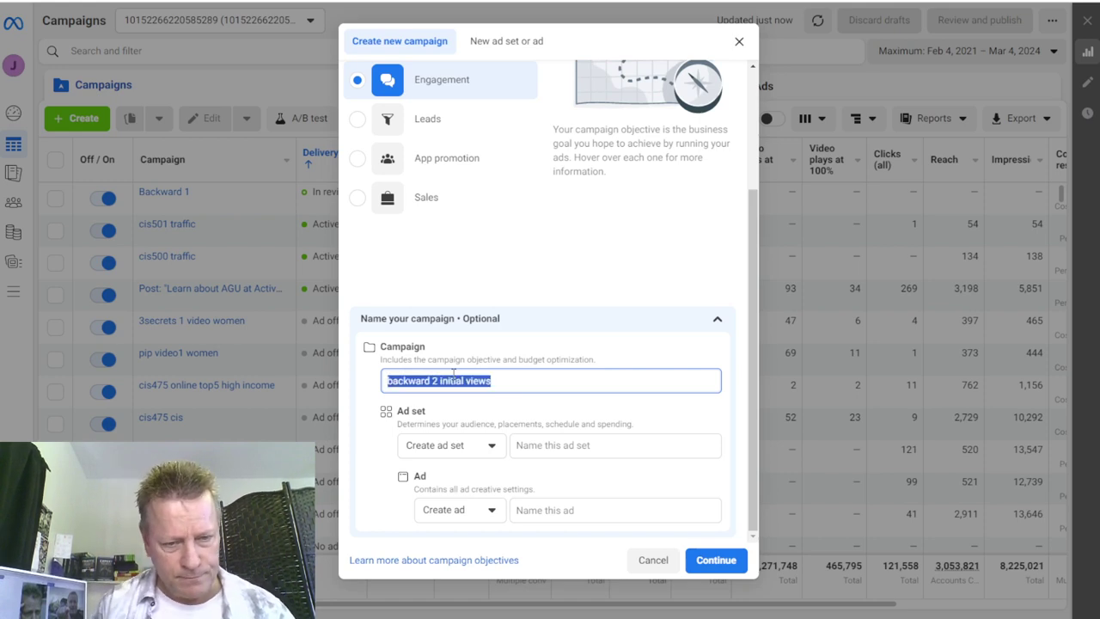
{"action": "left_click", "coordinate": [585, 443]}
{"action": "key", "text": "ctrl+v"}
{"action": "left_click", "coordinate": [585, 510]}
{"action": "key", "text": "ctrl+v"}
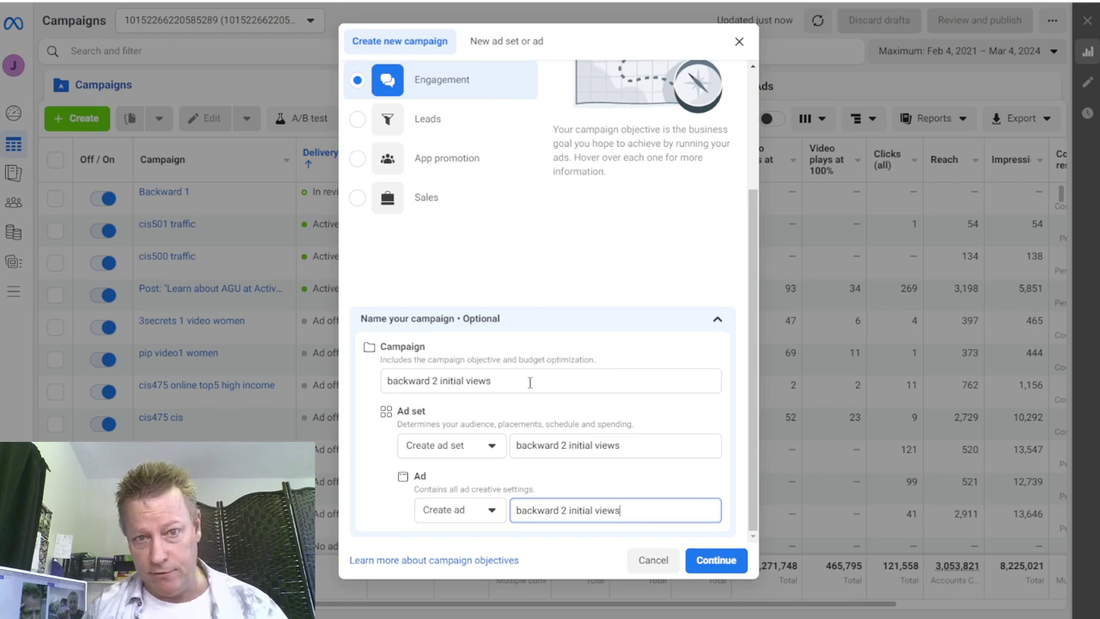
Choose the manual engagement campaign setup and create the campaign draft.
{"action": "left_click", "coordinate": [715, 560]}
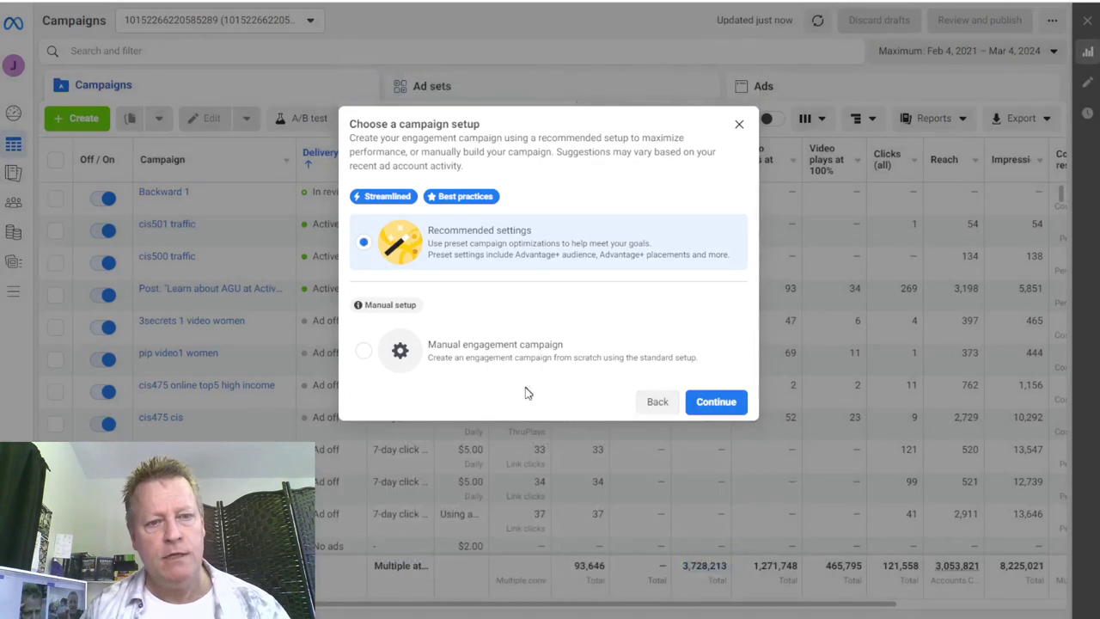
{"action": "left_click", "coordinate": [376, 354]}
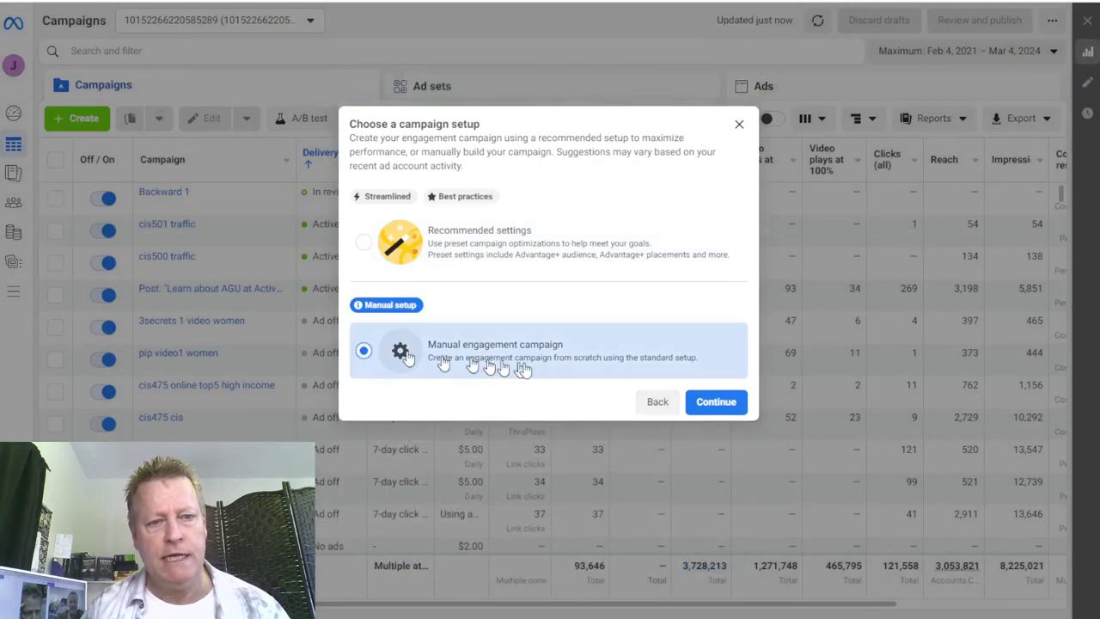
{"action": "left_click", "coordinate": [712, 400]}
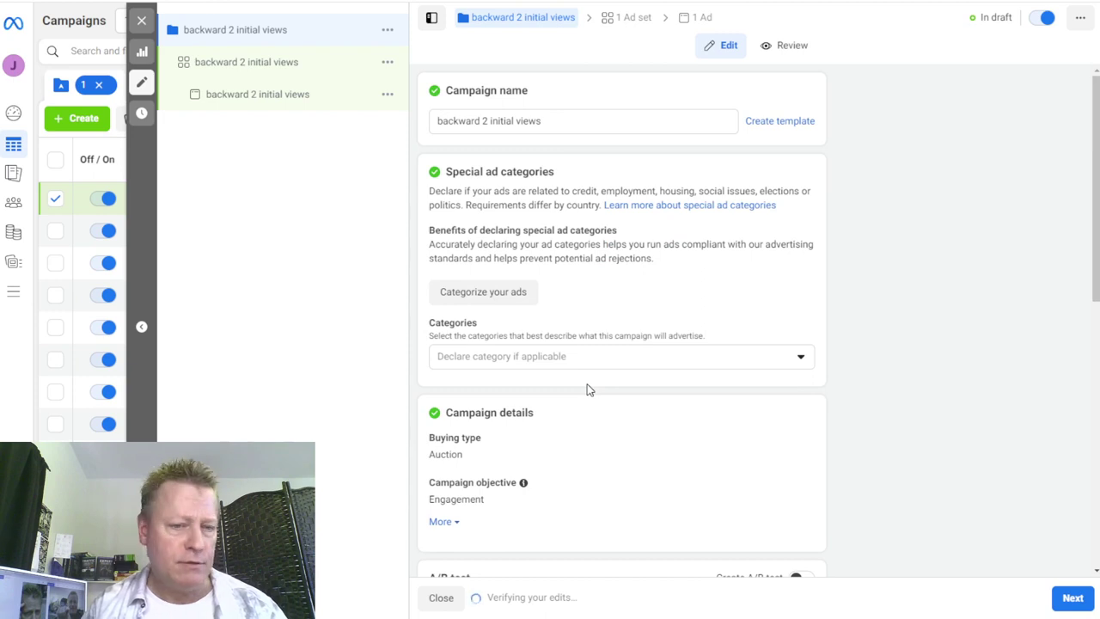
Set the campaign's daily budget to 1.5 CAD and continue to the ad set settings.
{"action": "scroll", "coordinate": [581, 361], "scroll_direction": "down", "scroll_amount": 5}
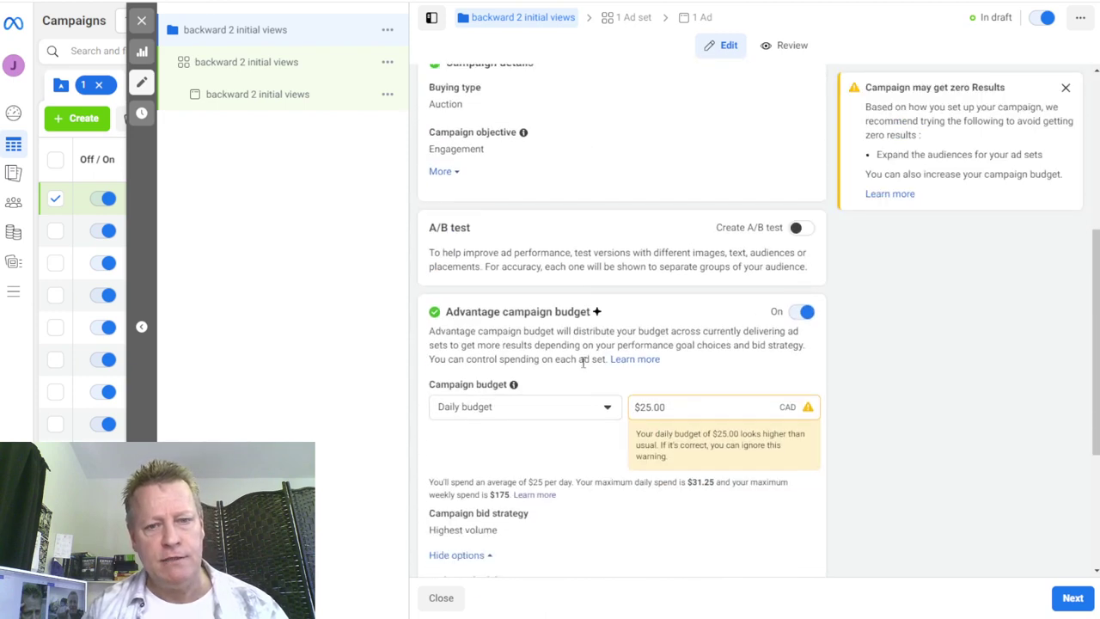
{"action": "scroll", "coordinate": [653, 309], "scroll_direction": "down", "scroll_amount": 3}
{"action": "left_click_drag", "start_coordinate": [679, 200], "coordinate": [593, 200]}
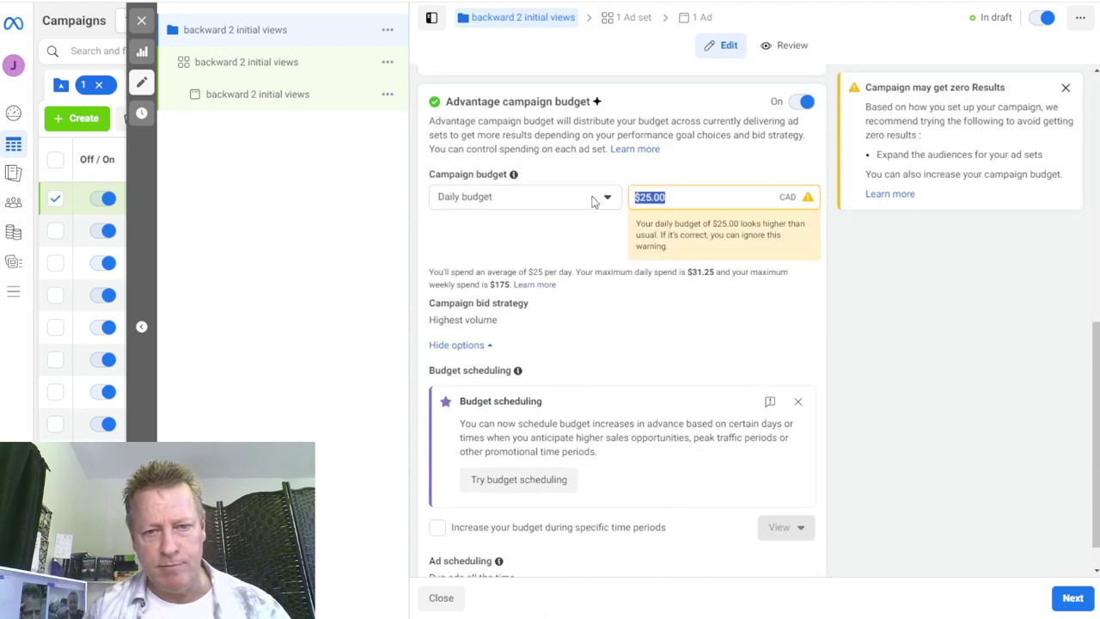
{"action": "type", "text": "1.5"}
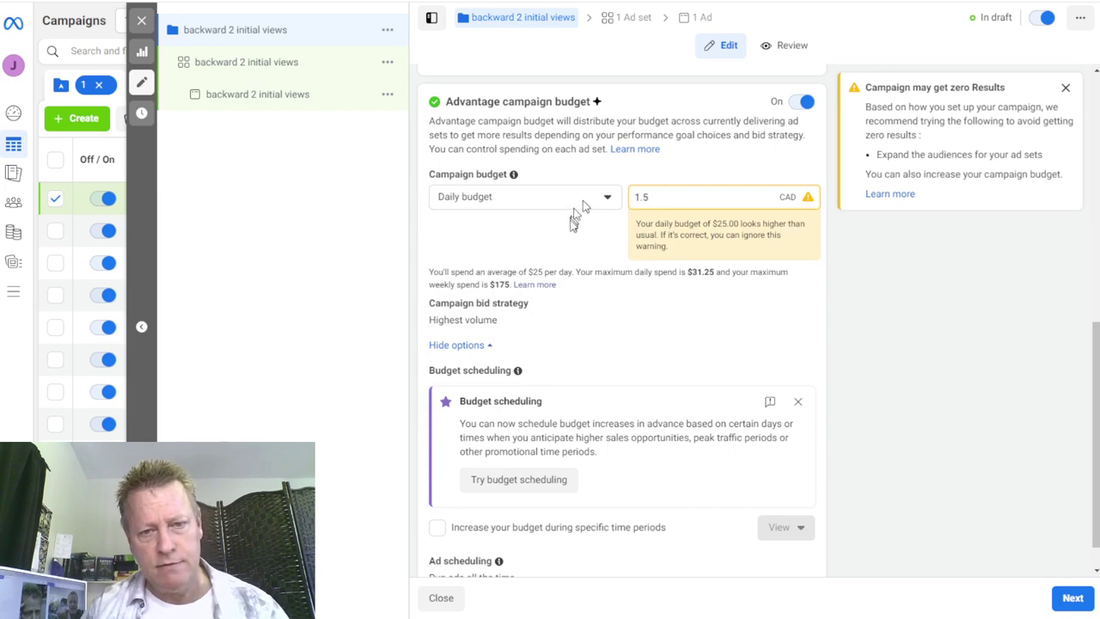
{"action": "left_click", "coordinate": [580, 242]}
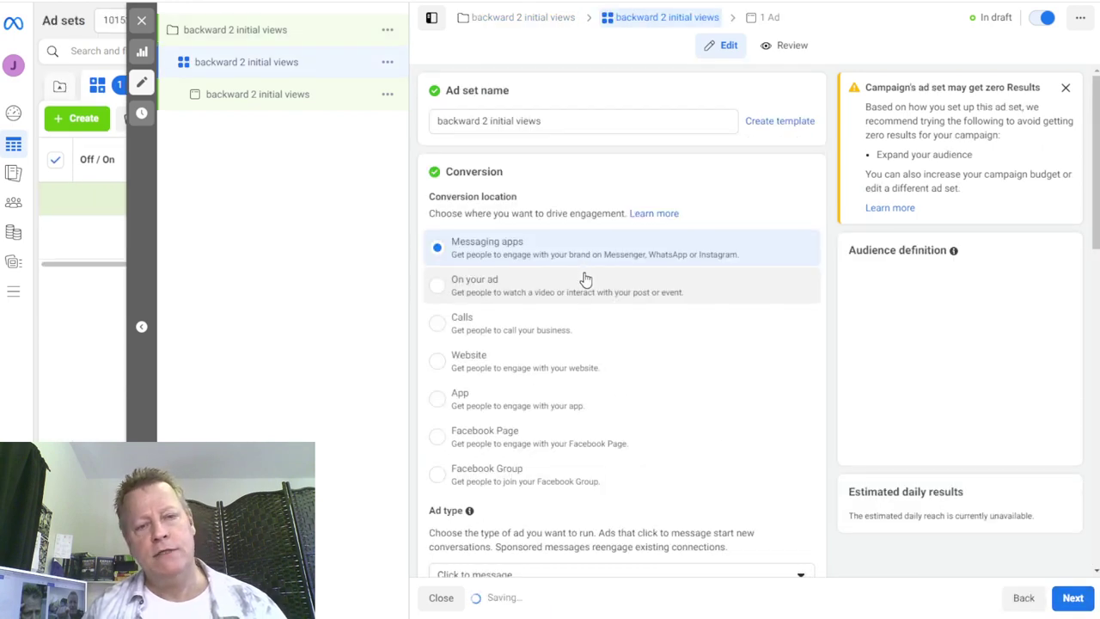
Set the ad set's conversion location to On your ad and switch from Advantage+ audience to the original audience options.
{"action": "left_click", "coordinate": [477, 292]}
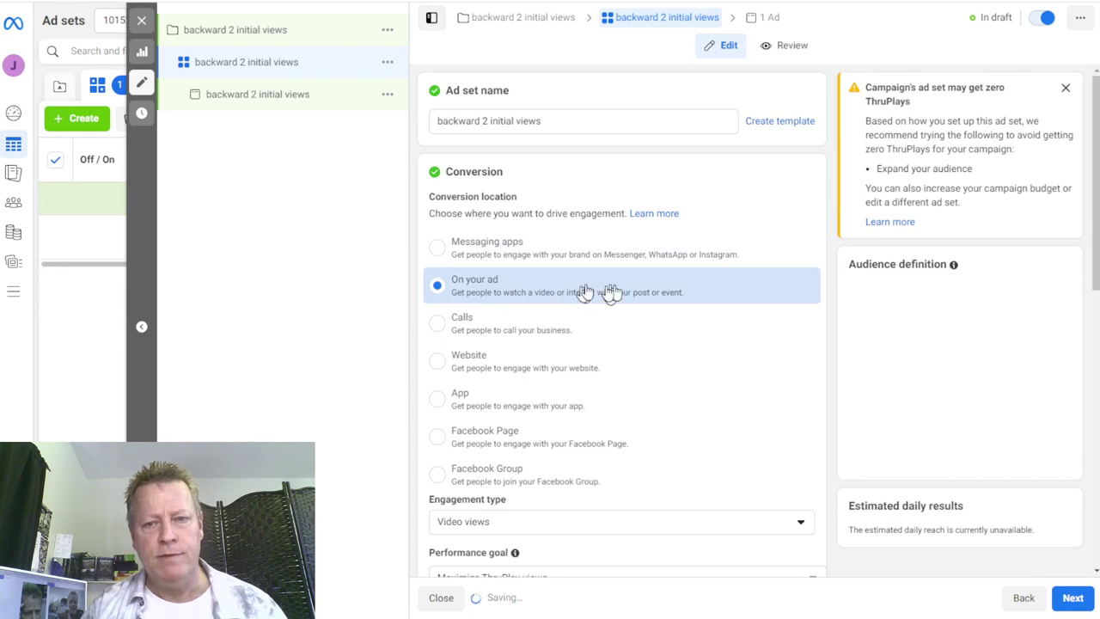
{"action": "scroll", "coordinate": [644, 353], "scroll_direction": "down", "scroll_amount": 5}
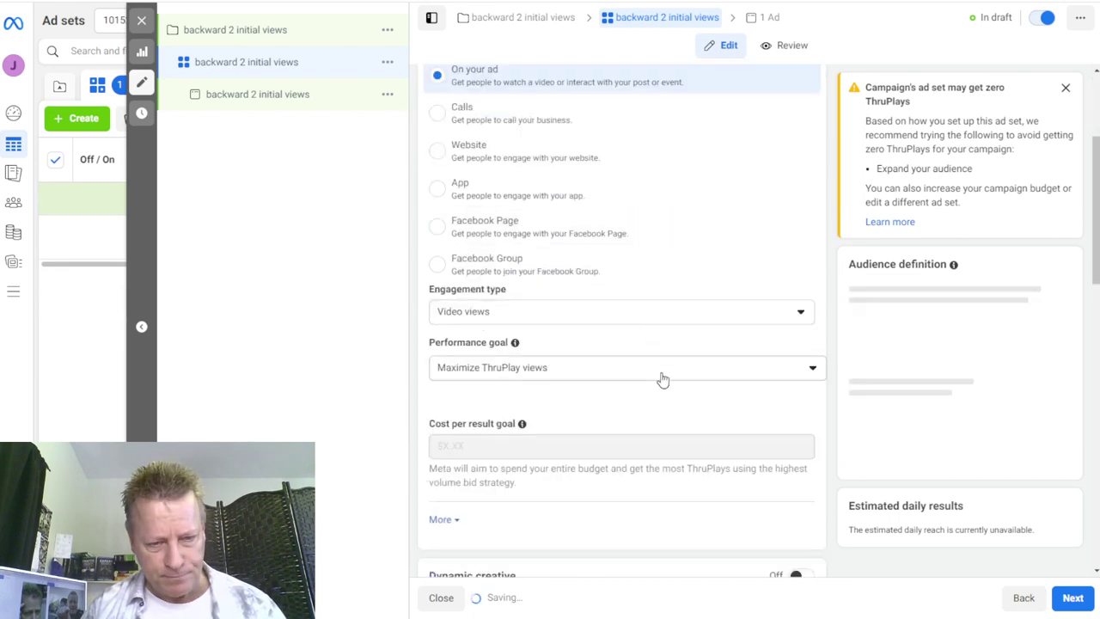
{"action": "scroll", "coordinate": [660, 380], "scroll_direction": "down", "scroll_amount": 8}
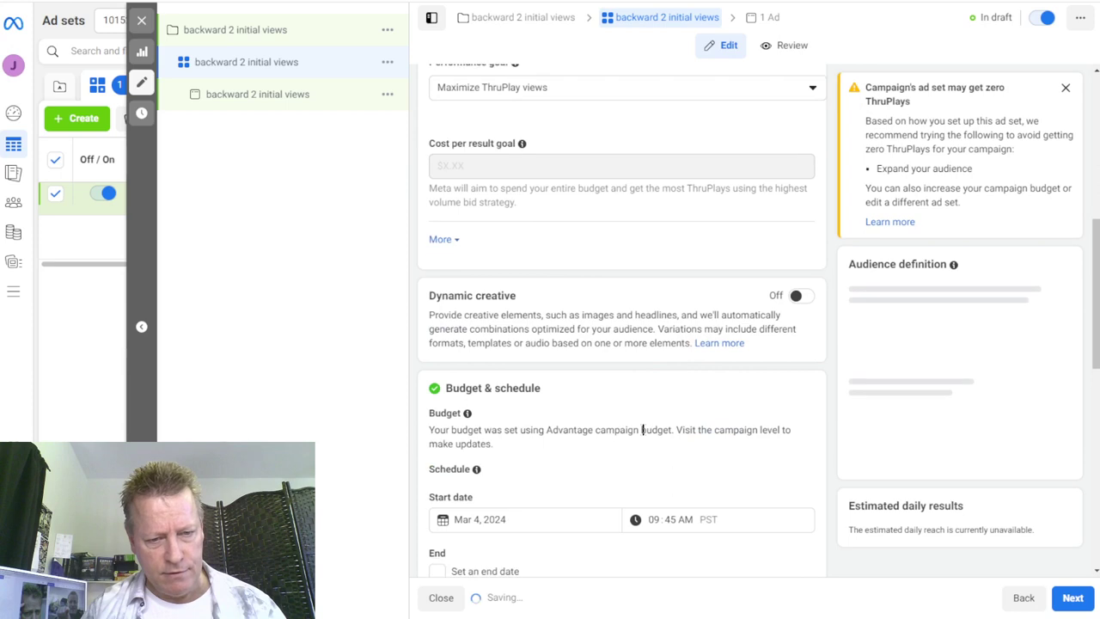
{"action": "scroll", "coordinate": [601, 404], "scroll_direction": "down", "scroll_amount": 2}
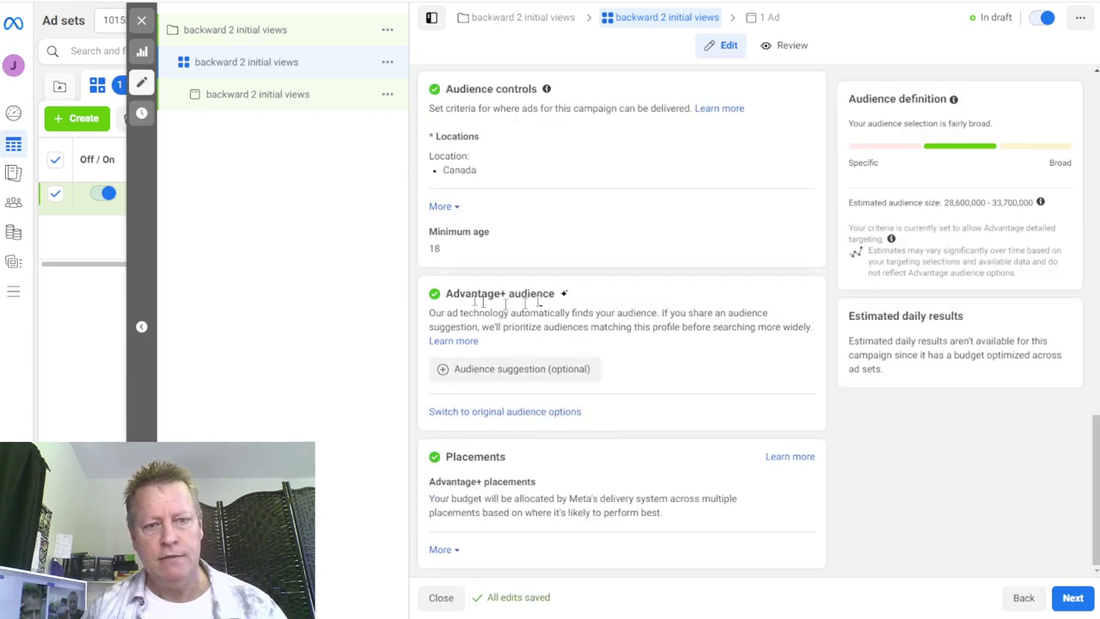
{"action": "left_click", "coordinate": [533, 413]}
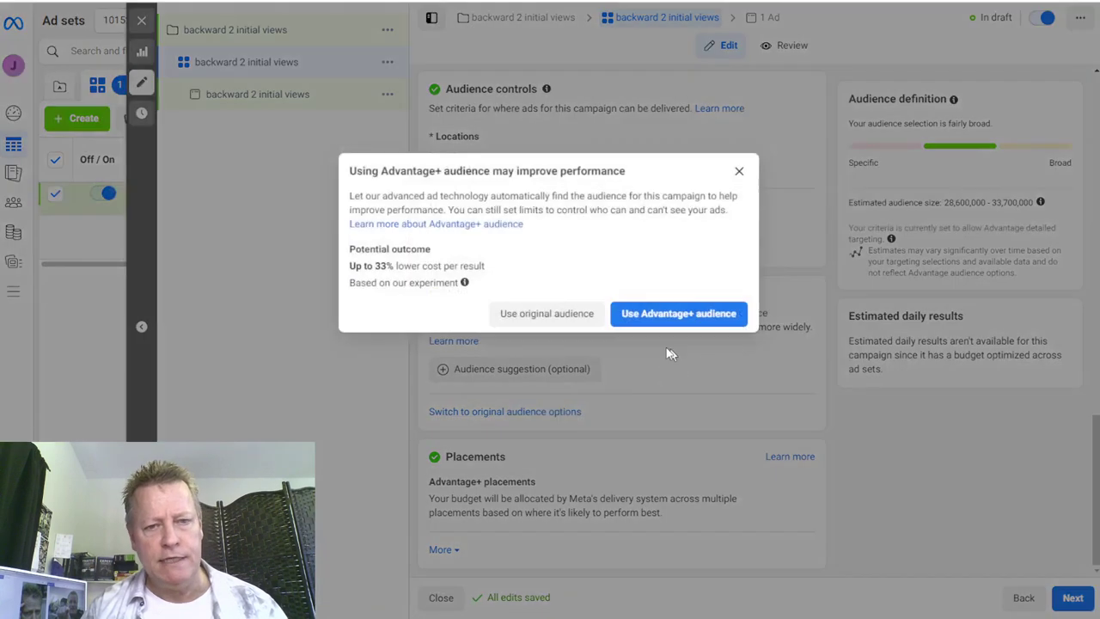
{"action": "left_click", "coordinate": [572, 316]}
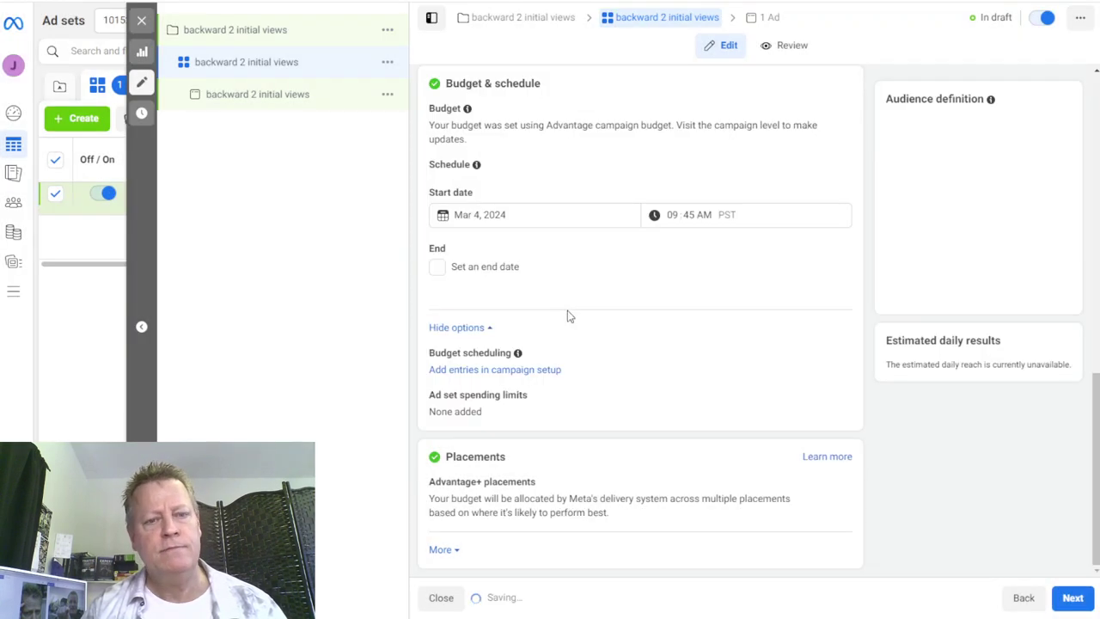
Apply the saved audience Health&Beauty T5 to the ad set, review its targeting, and continue to the ad settings.
{"action": "scroll", "coordinate": [602, 380], "scroll_direction": "down", "scroll_amount": 3}
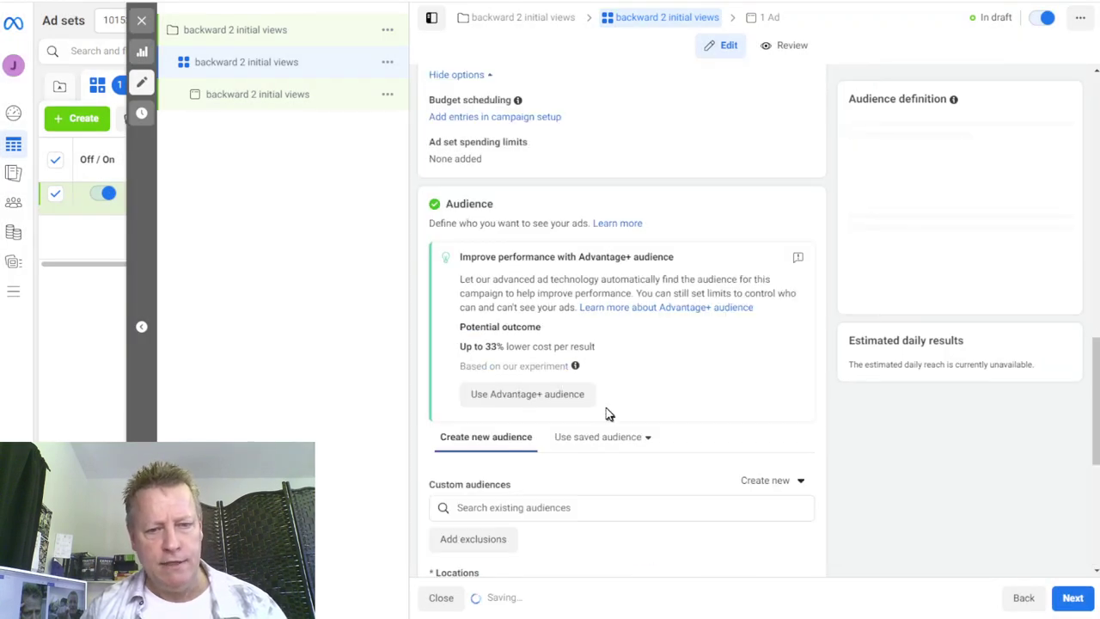
{"action": "scroll", "coordinate": [601, 410], "scroll_direction": "down", "scroll_amount": 2}
{"action": "left_click", "coordinate": [604, 271]}
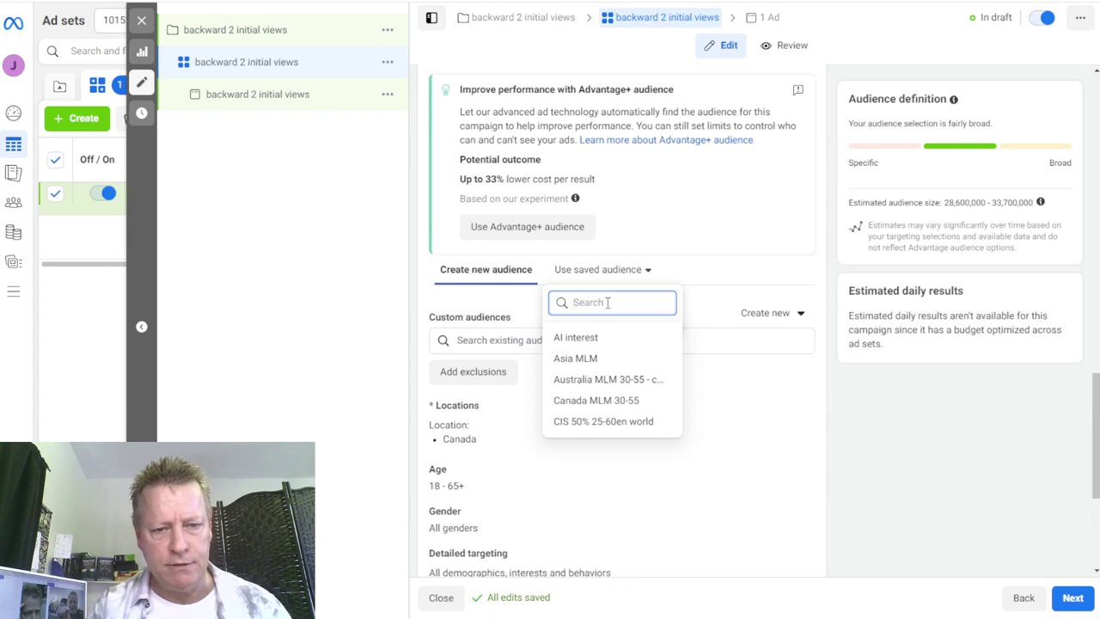
{"action": "type", "text": "heal"}
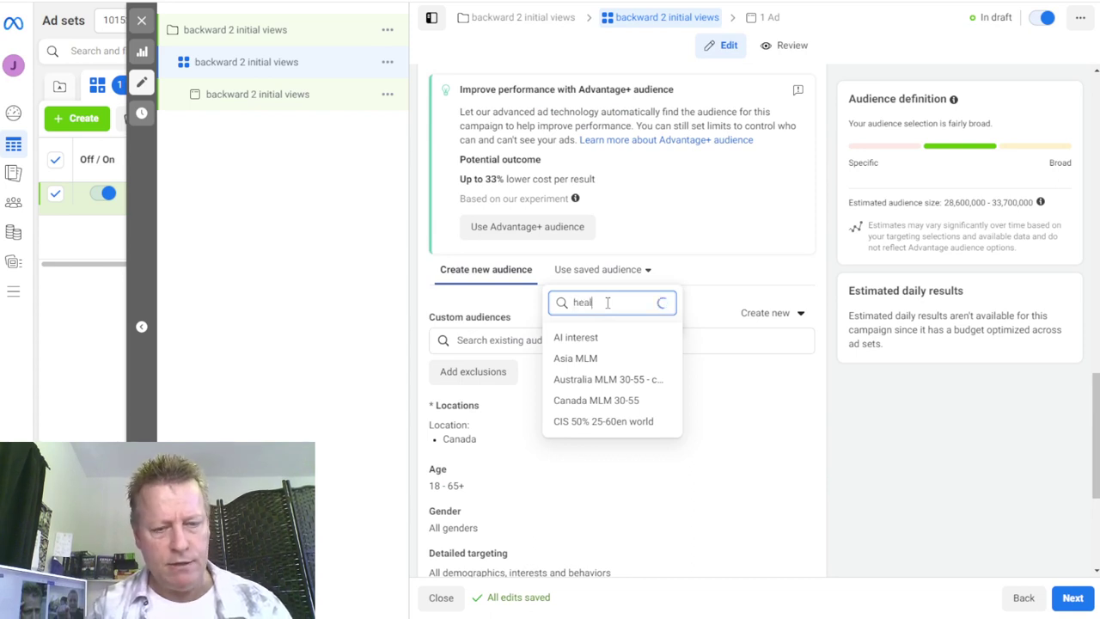
{"action": "type", "text": "t"}
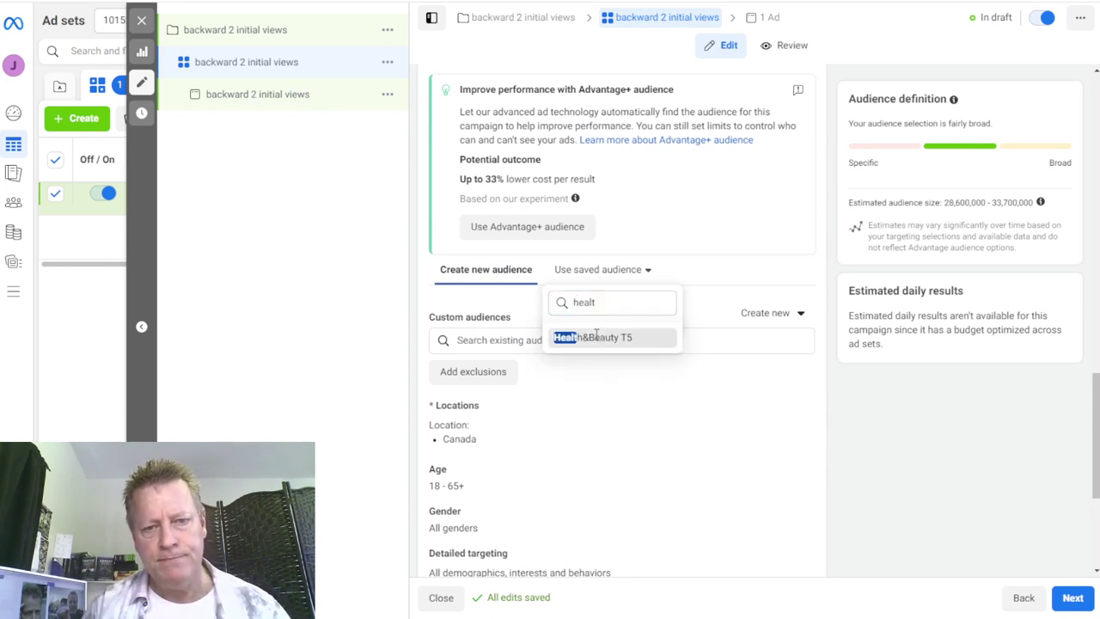
{"action": "left_click", "coordinate": [596, 336]}
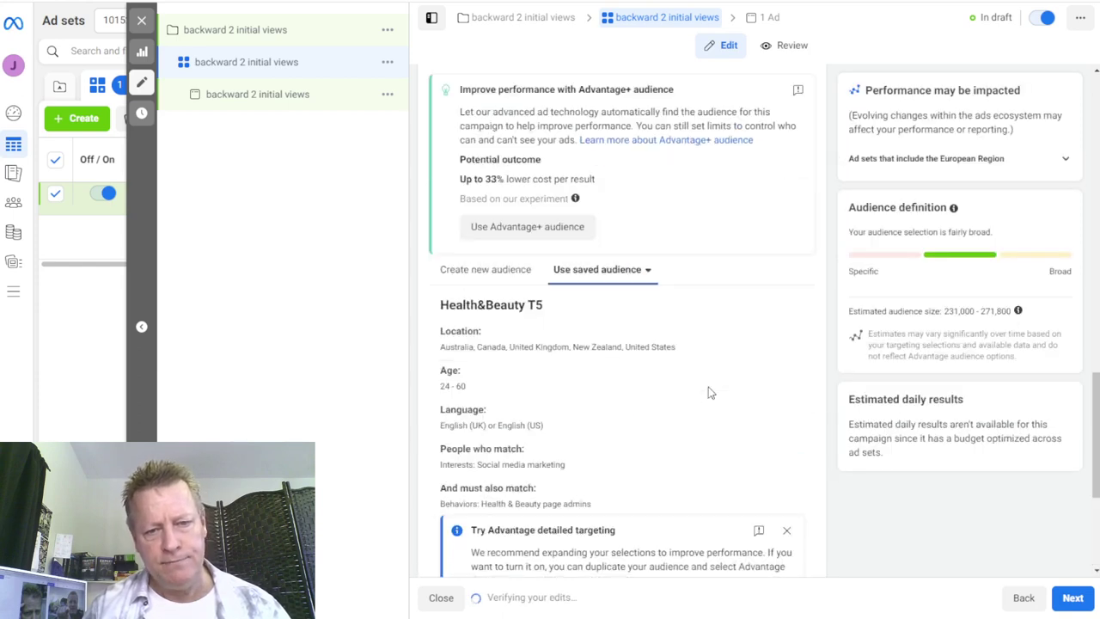
{"action": "scroll", "coordinate": [602, 436], "scroll_direction": "down", "scroll_amount": 3}
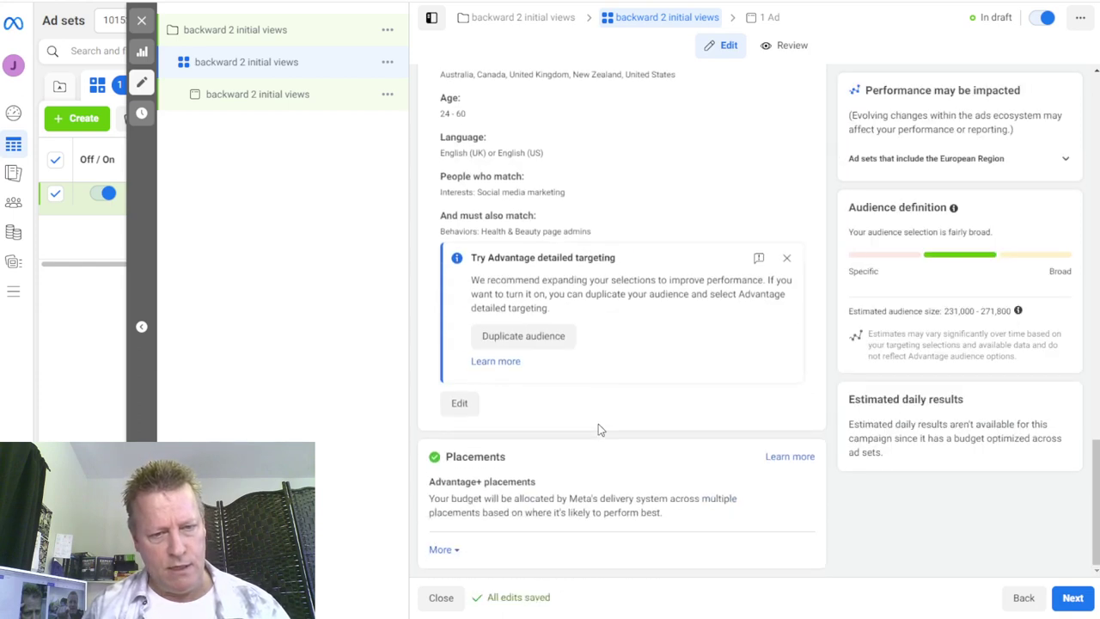
{"action": "scroll", "coordinate": [598, 424], "scroll_direction": "up", "scroll_amount": 3}
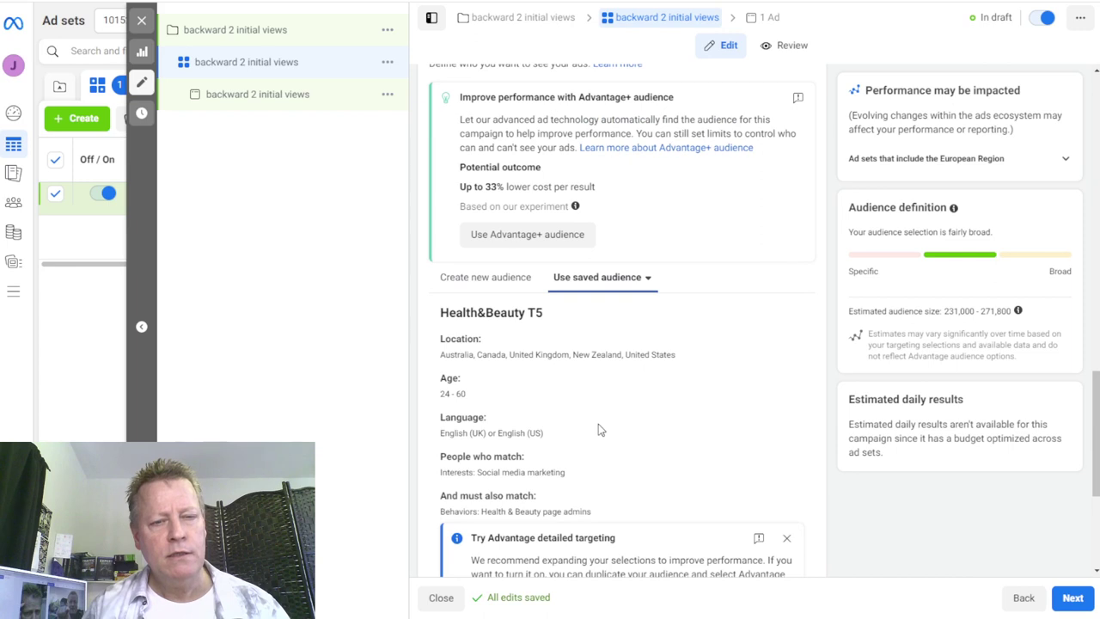
{"action": "scroll", "coordinate": [598, 423], "scroll_direction": "down", "scroll_amount": 3}
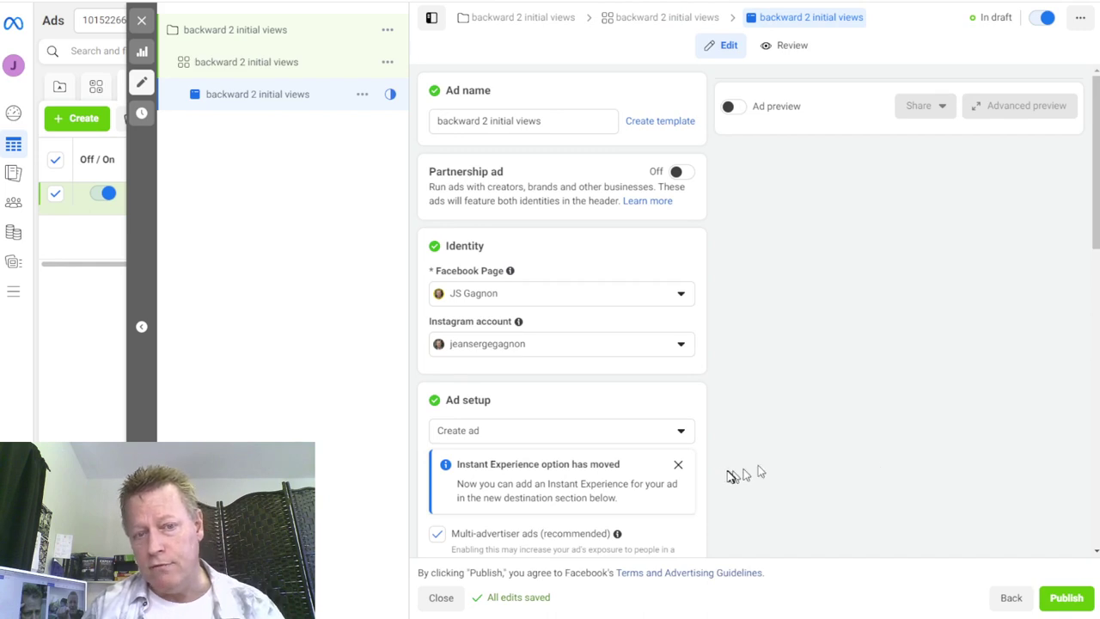
Set the ad to use an existing post and select the Facebook video post starting "Are you doing it in reverse?".
{"action": "scroll", "coordinate": [559, 456], "scroll_direction": "down", "scroll_amount": 4}
{"action": "scroll", "coordinate": [530, 373], "scroll_direction": "up", "scroll_amount": 2}
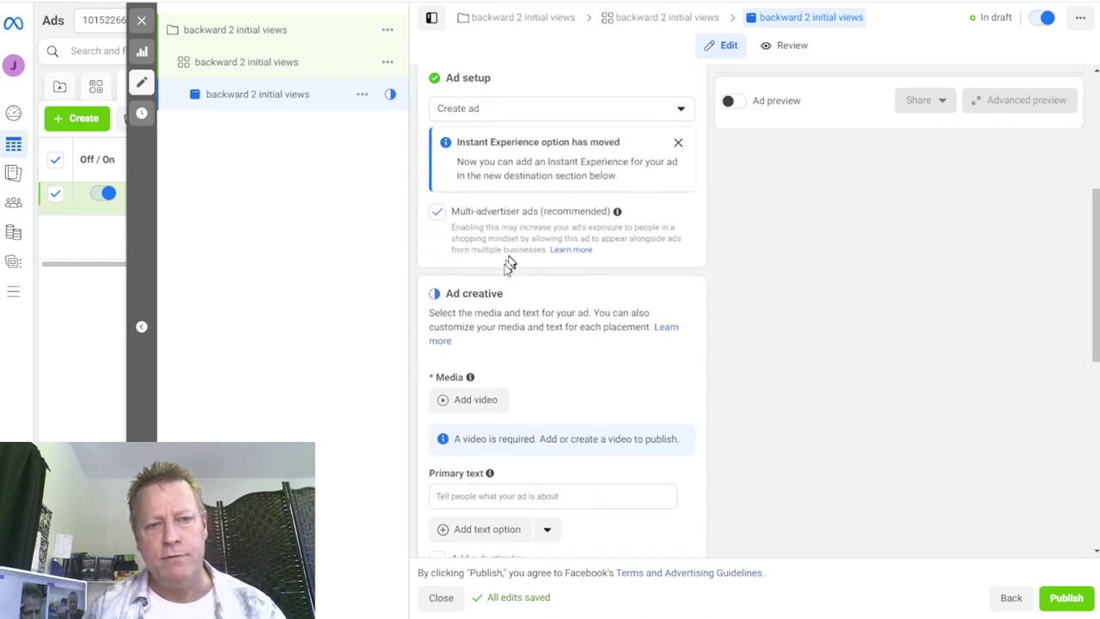
{"action": "left_click", "coordinate": [486, 227]}
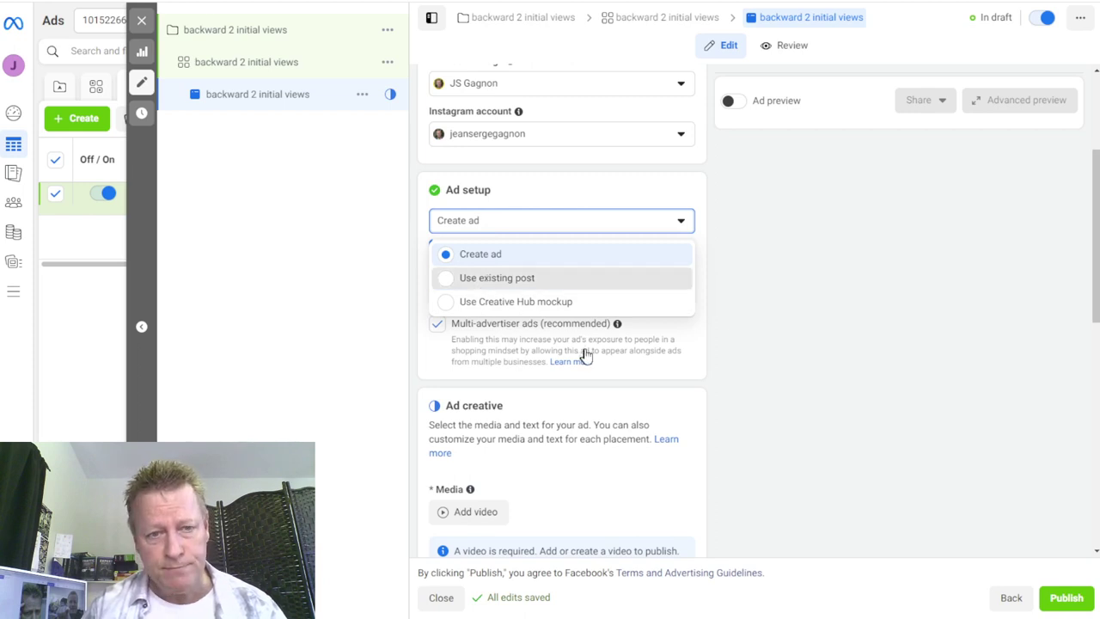
{"action": "left_click", "coordinate": [497, 279]}
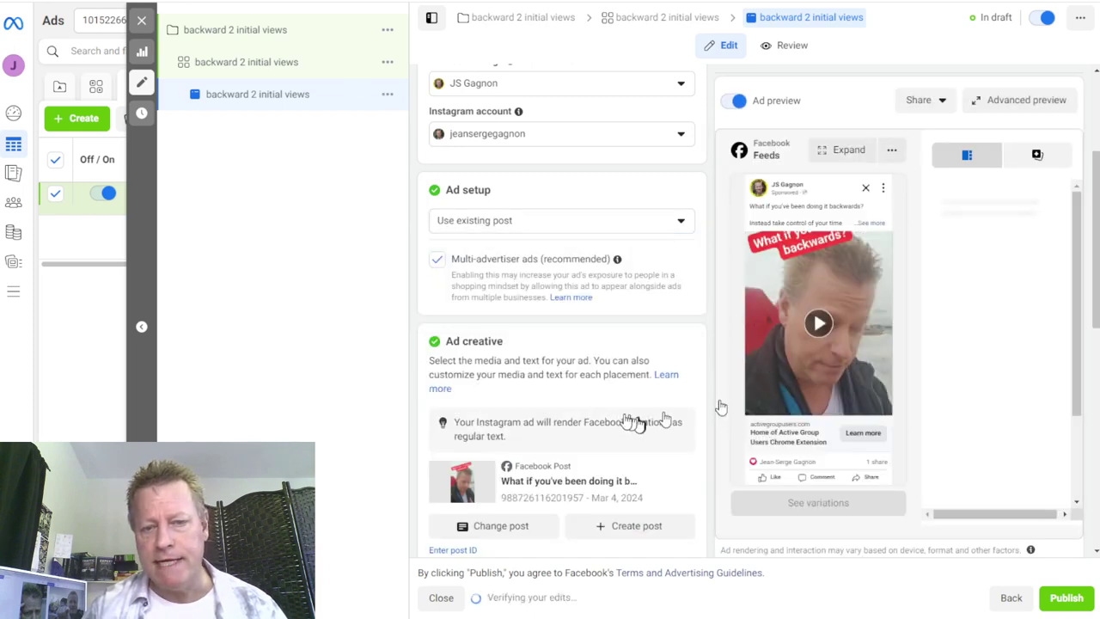
{"action": "scroll", "coordinate": [584, 481], "scroll_direction": "down", "scroll_amount": 2}
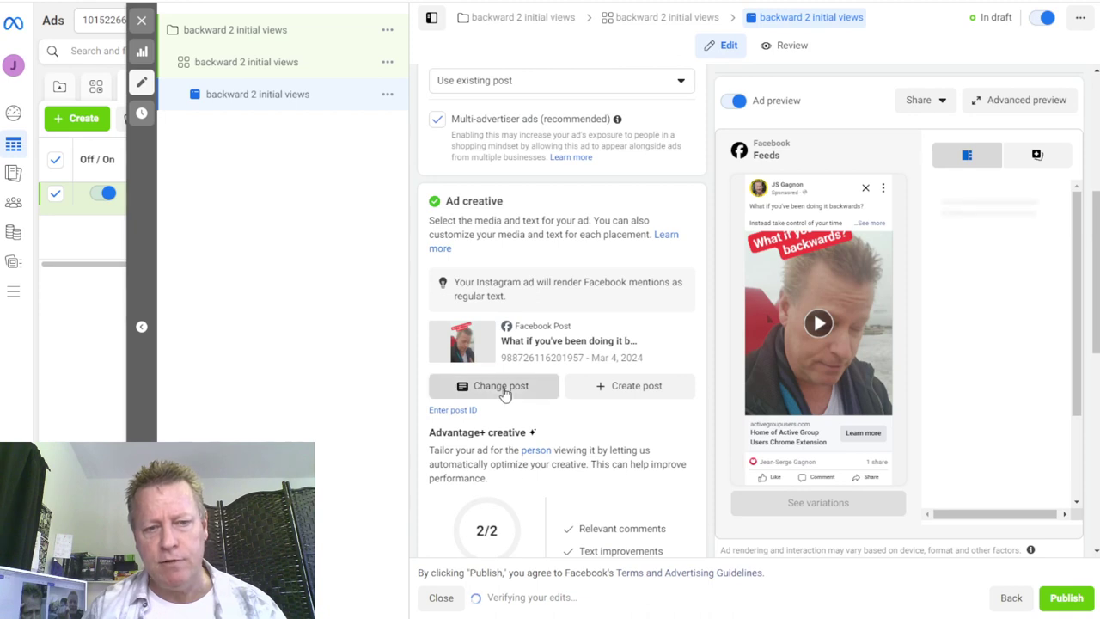
{"action": "left_click", "coordinate": [554, 378]}
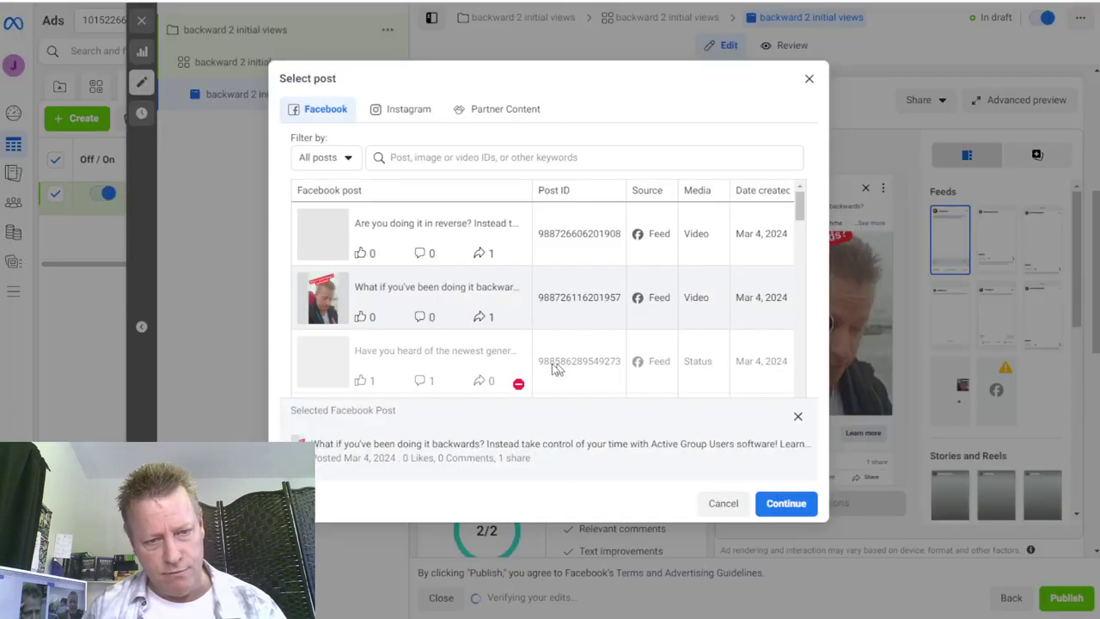
{"action": "left_click", "coordinate": [326, 241]}
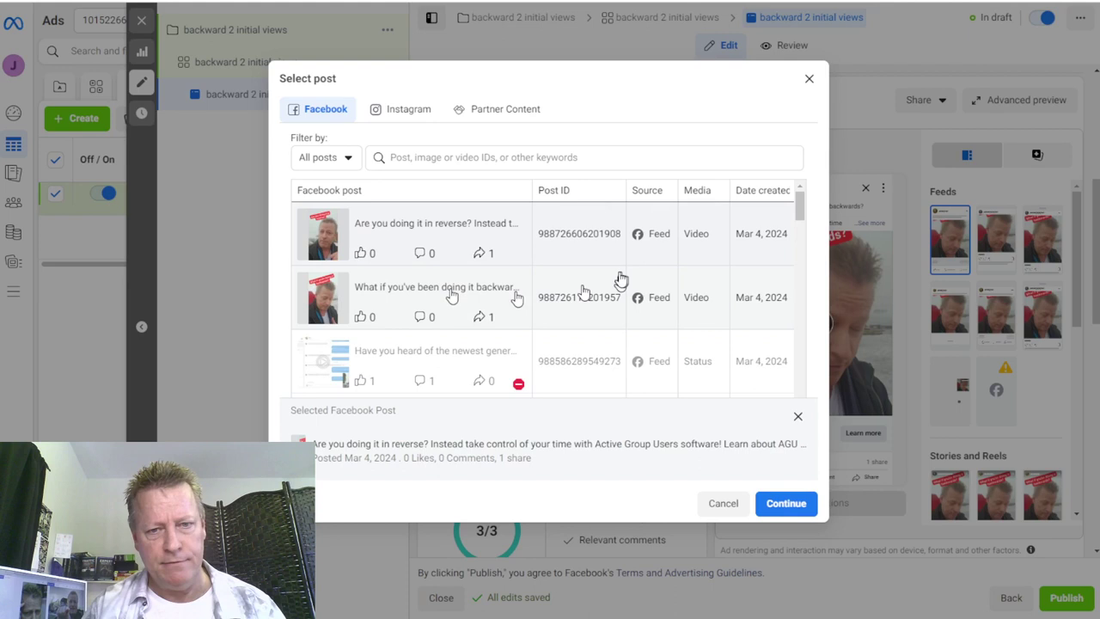
{"action": "left_click", "coordinate": [782, 503]}
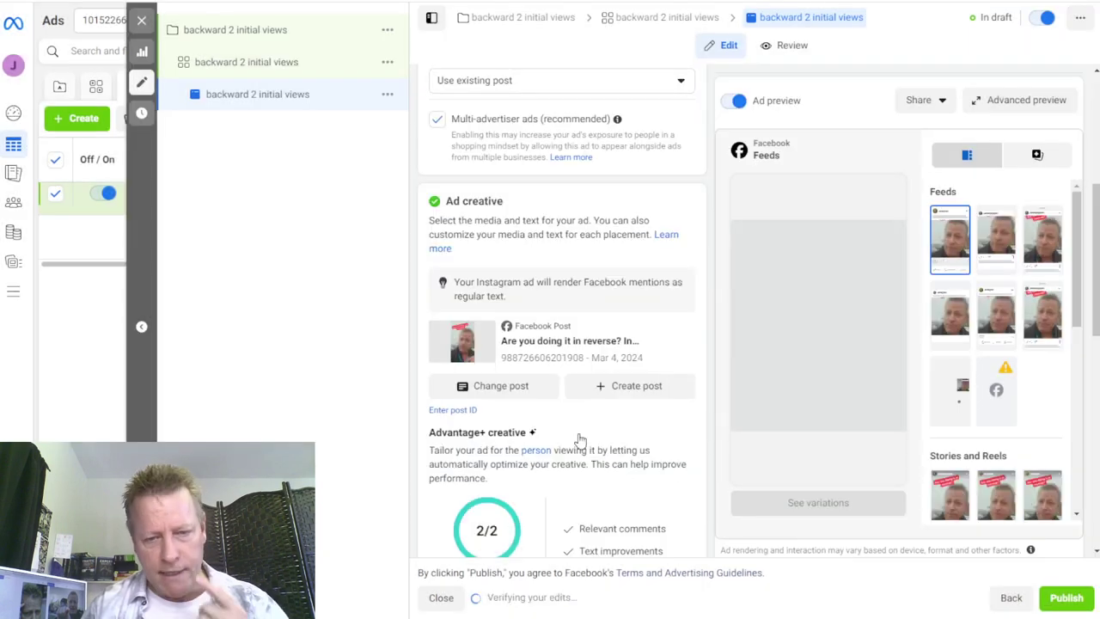
Add a Learn more call to action to the post with the website URL ActiveGroupUsers.com.
{"action": "scroll", "coordinate": [577, 440], "scroll_direction": "down", "scroll_amount": 5}
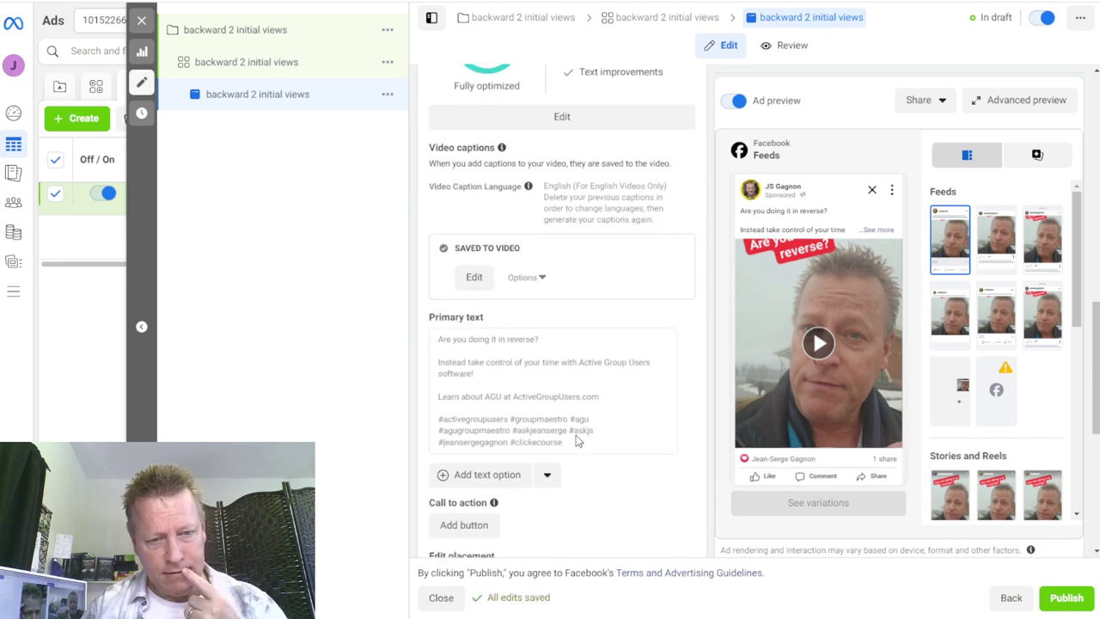
{"action": "scroll", "coordinate": [502, 347], "scroll_direction": "down", "scroll_amount": 3}
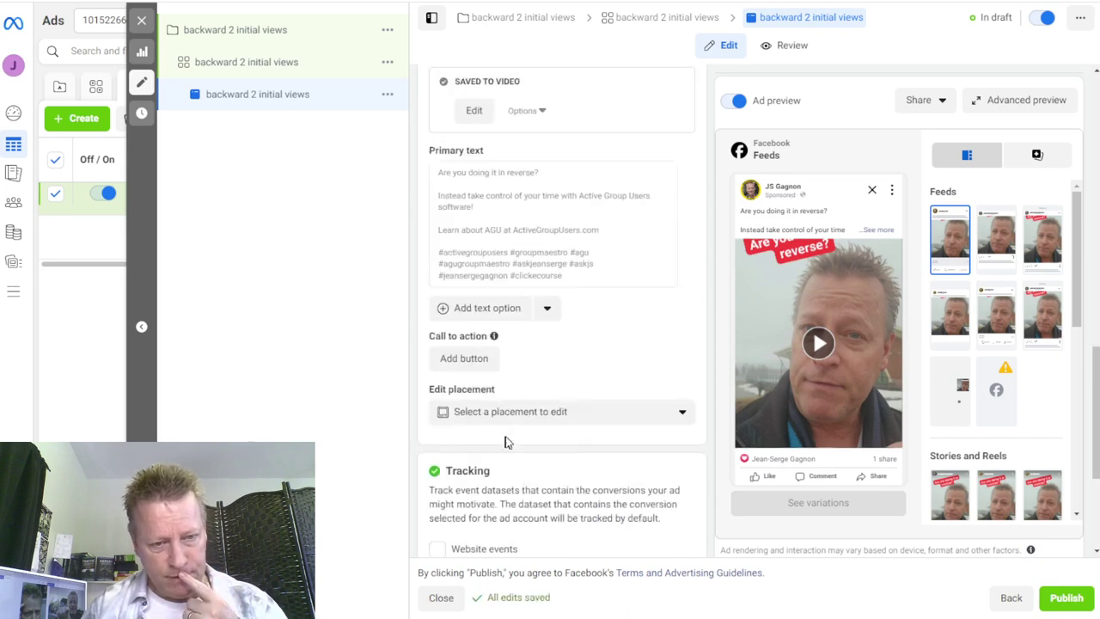
{"action": "left_click", "coordinate": [481, 316]}
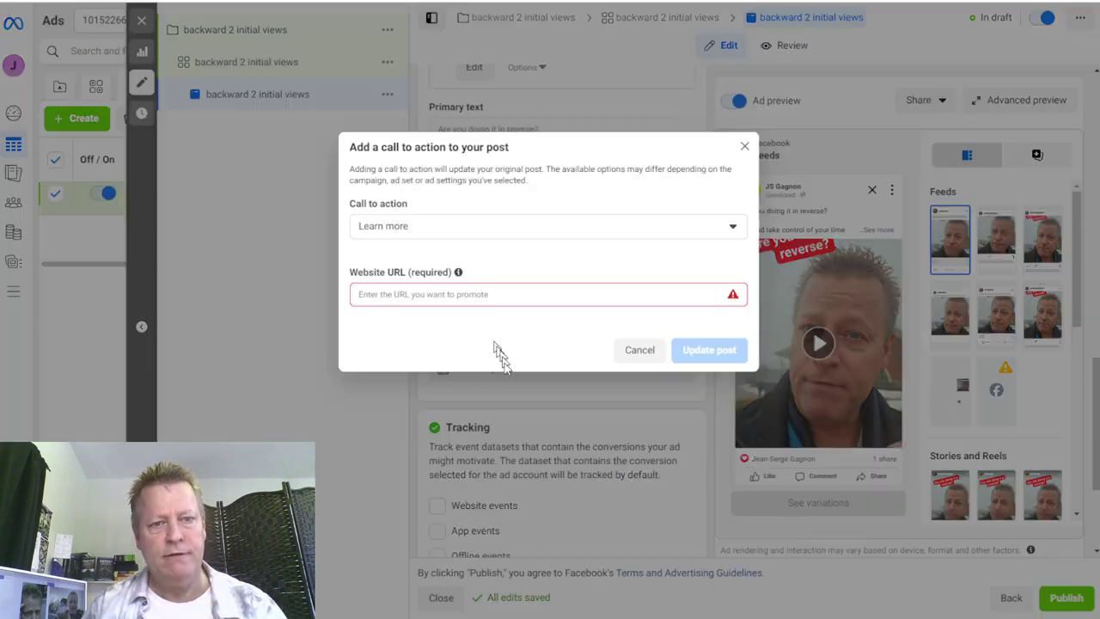
{"action": "left_click", "coordinate": [442, 294]}
{"action": "left_click", "coordinate": [442, 293]}
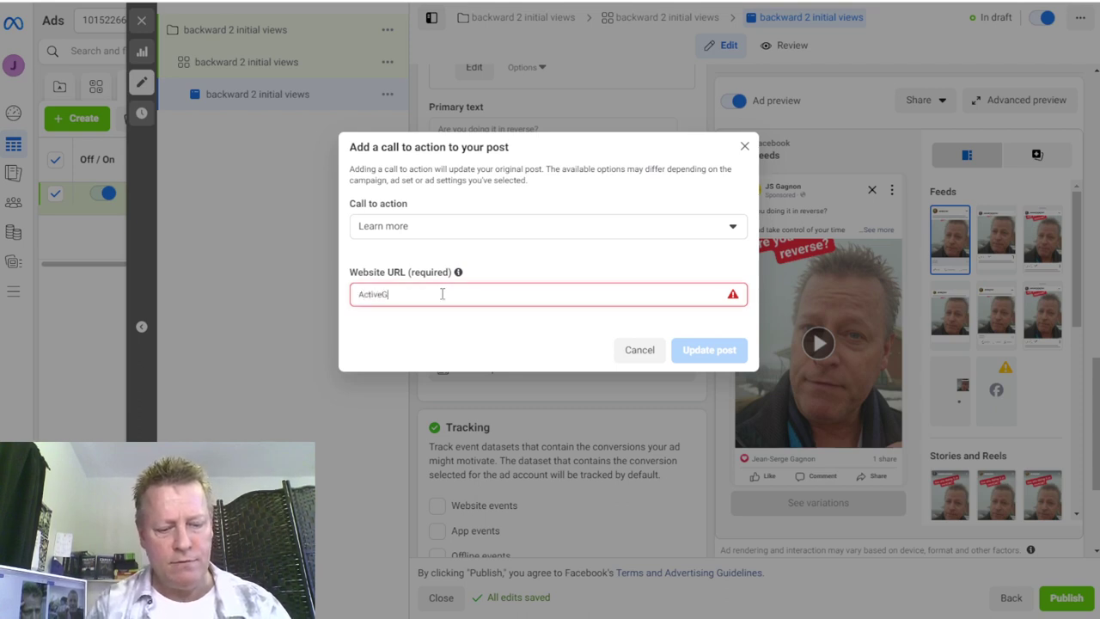
{"action": "type", "text": "ActiveGroupUsers.com"}
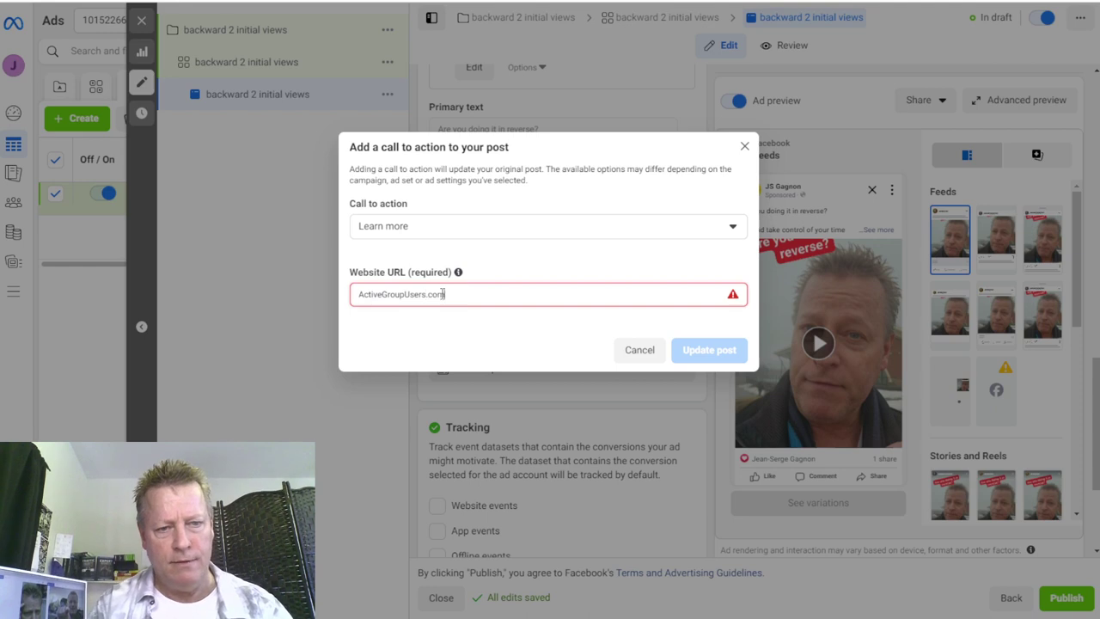
{"action": "left_click", "coordinate": [694, 353]}
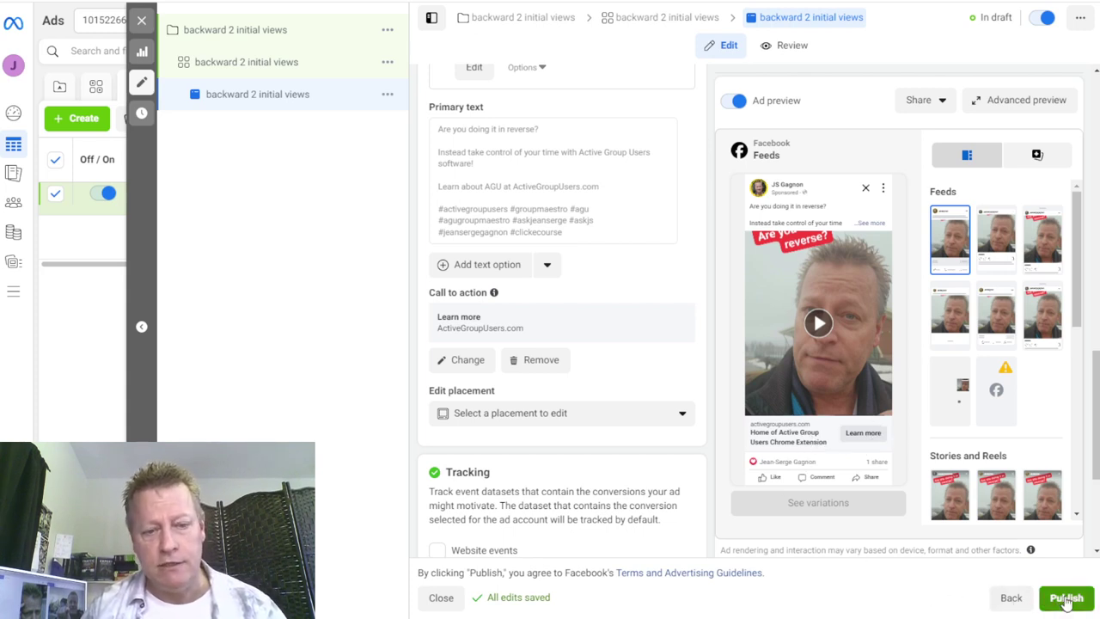
Publish the backward 2 initial views campaign, close its editor, and return to the campaigns list.
{"action": "scroll", "coordinate": [859, 560], "scroll_direction": "down", "scroll_amount": 3}
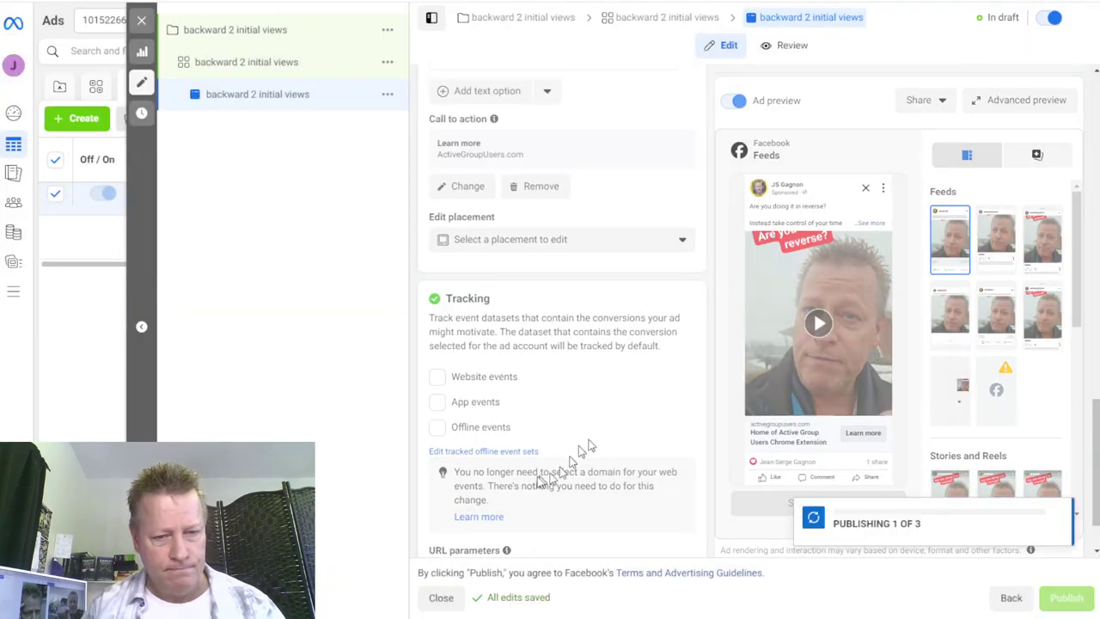
{"action": "scroll", "coordinate": [576, 468], "scroll_direction": "down", "scroll_amount": 1}
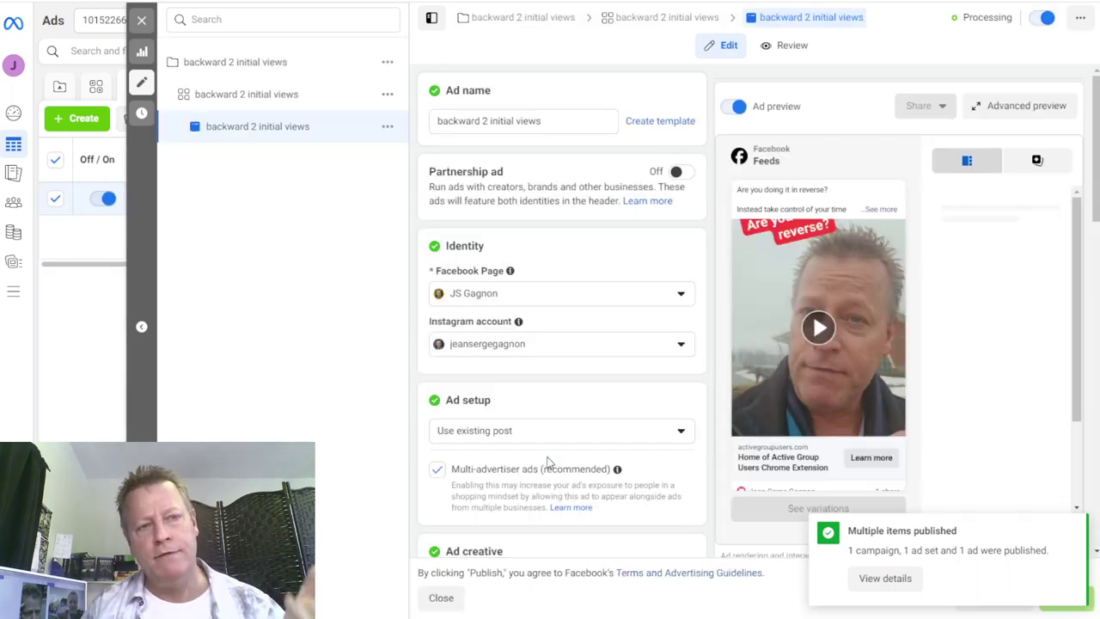
{"action": "left_click", "coordinate": [142, 22]}
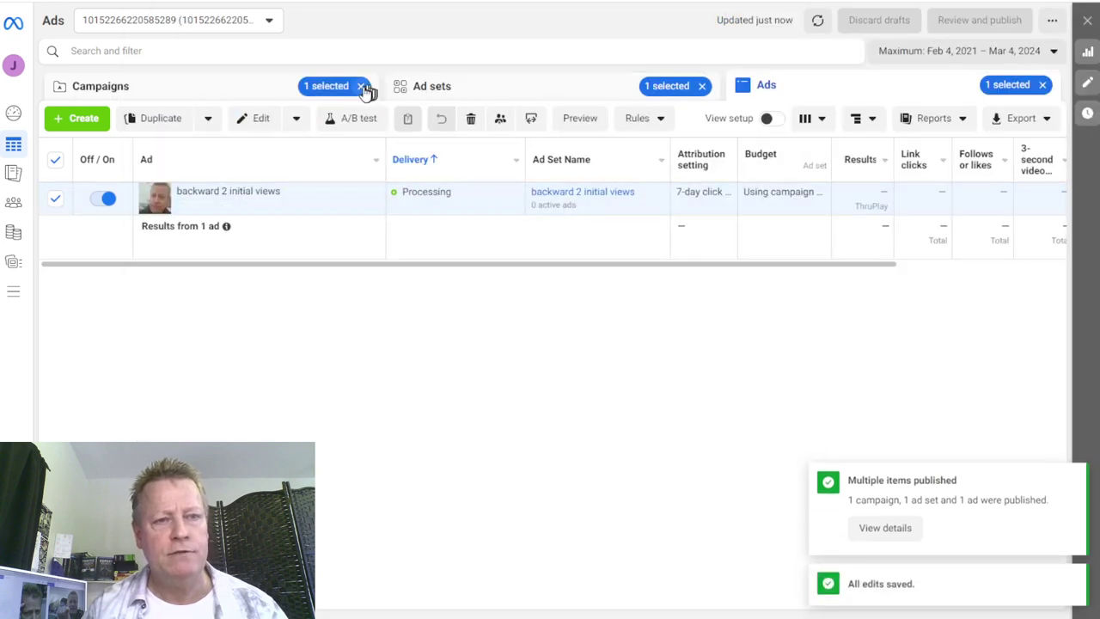
{"action": "left_click", "coordinate": [258, 93]}
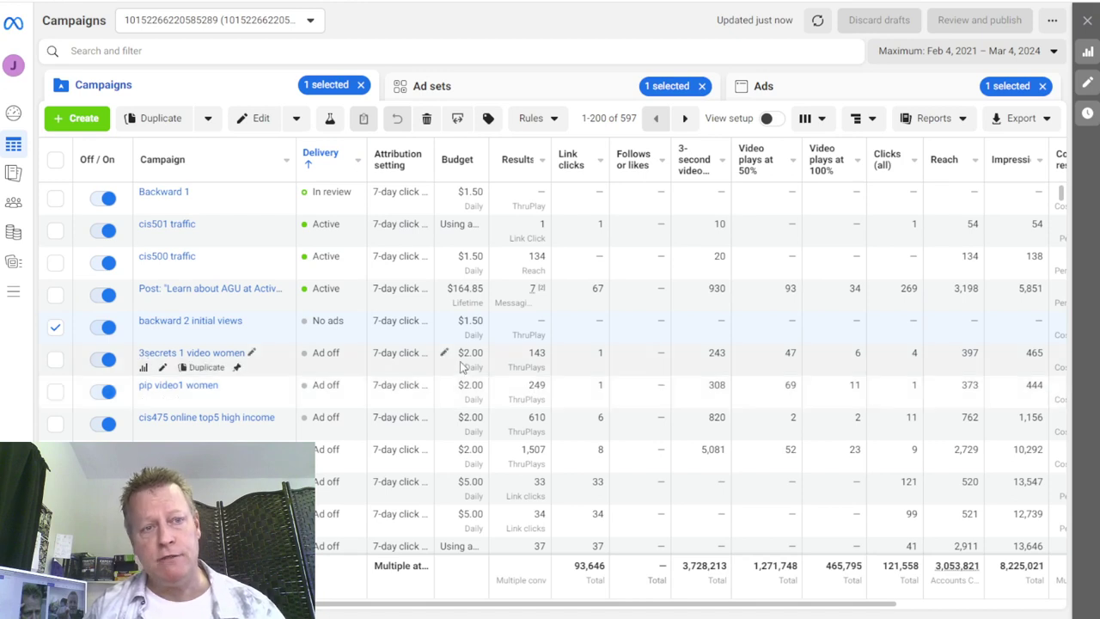
Create a new campaign draft with the Engagement objective and the manual engagement campaign setup.
{"action": "left_click", "coordinate": [86, 120]}
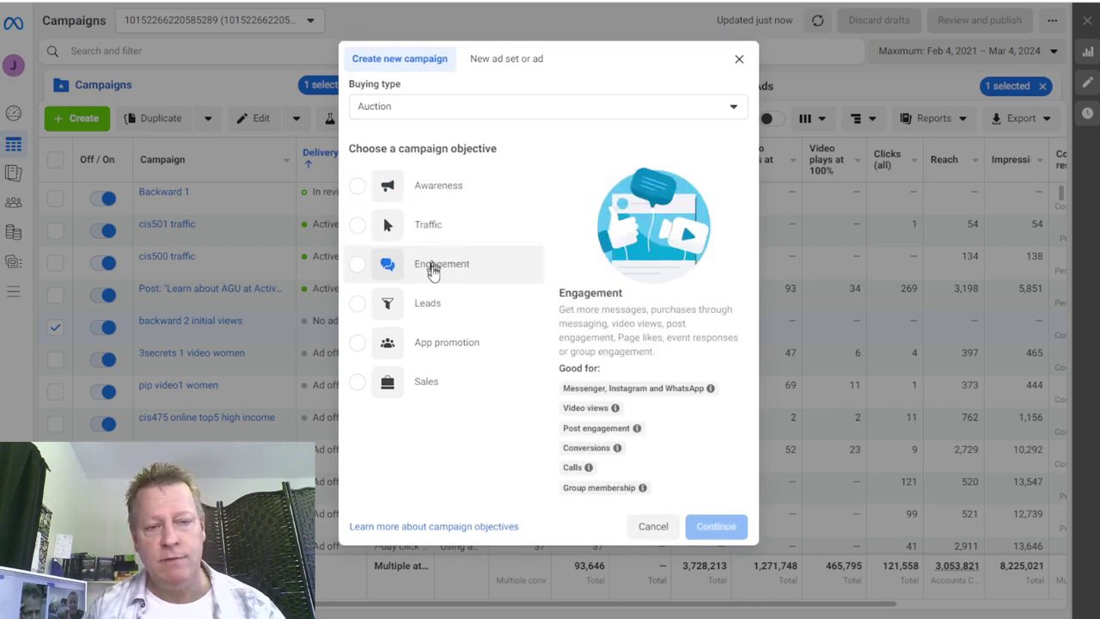
{"action": "left_click", "coordinate": [435, 268]}
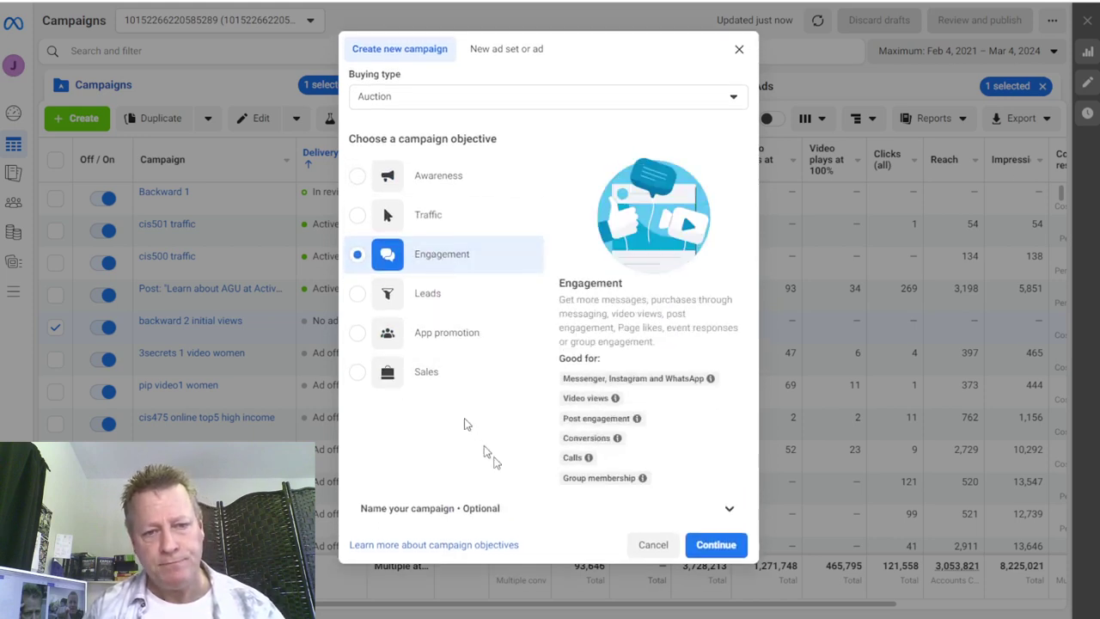
{"action": "left_click", "coordinate": [722, 550]}
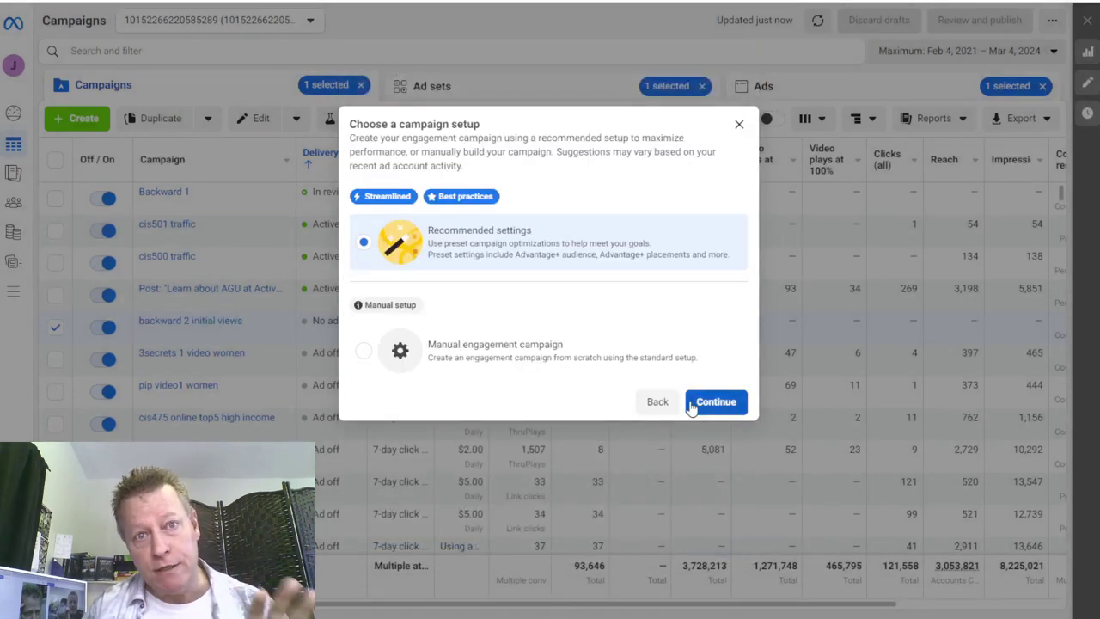
{"action": "left_click", "coordinate": [369, 354]}
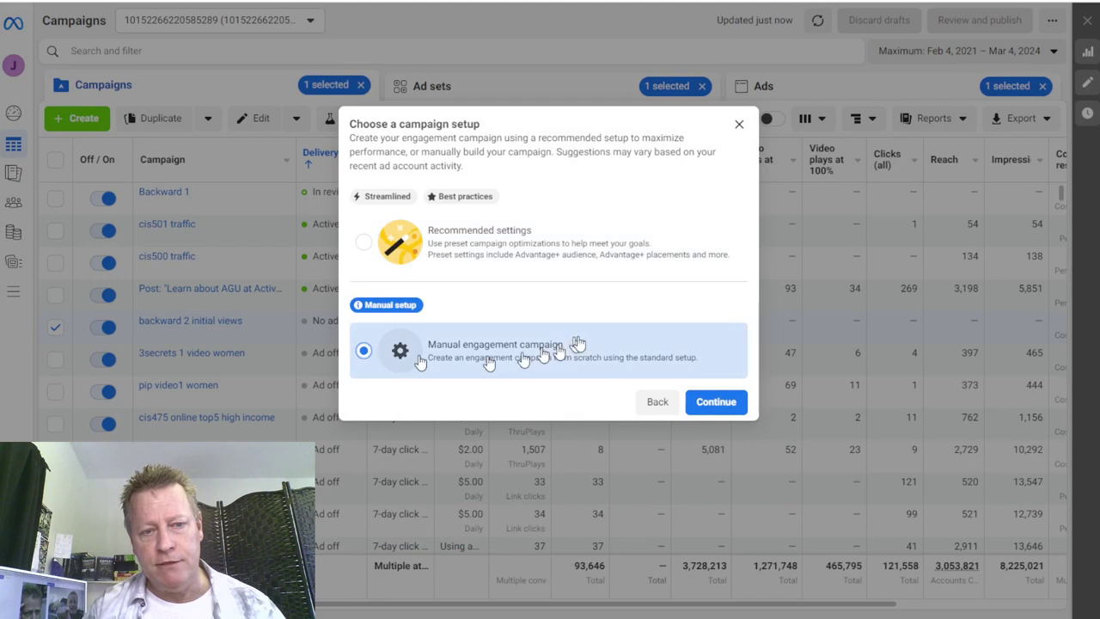
{"action": "left_click", "coordinate": [704, 404]}
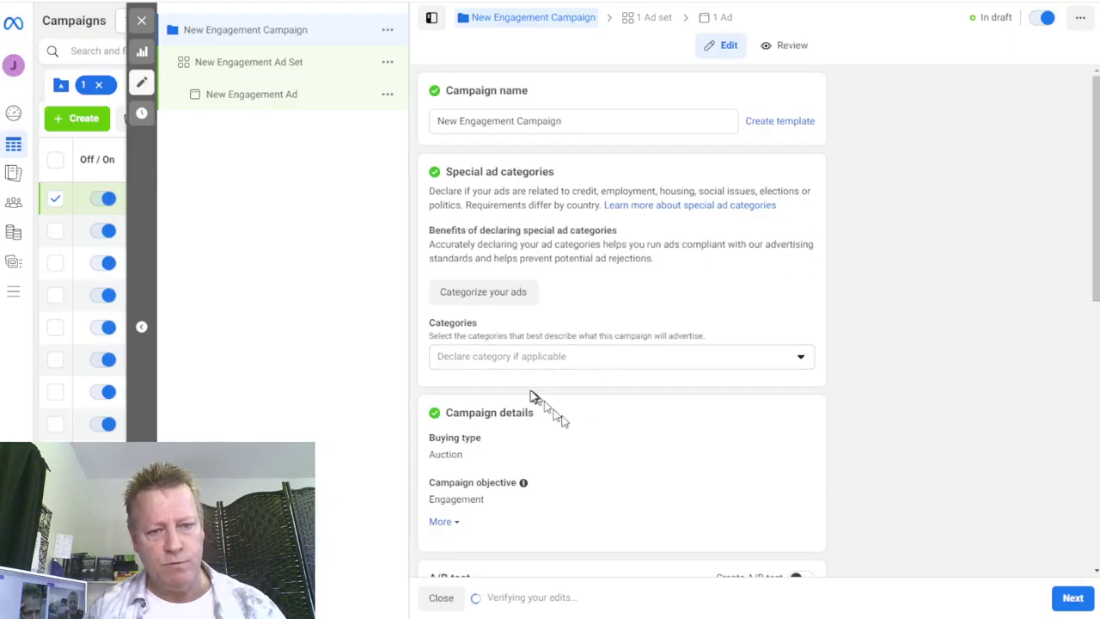
Name the campaign "Backwards 1 retarget" and copy that name.
{"action": "scroll", "coordinate": [529, 388], "scroll_direction": "down", "scroll_amount": 3}
{"action": "scroll", "coordinate": [530, 388], "scroll_direction": "up", "scroll_amount": 3}
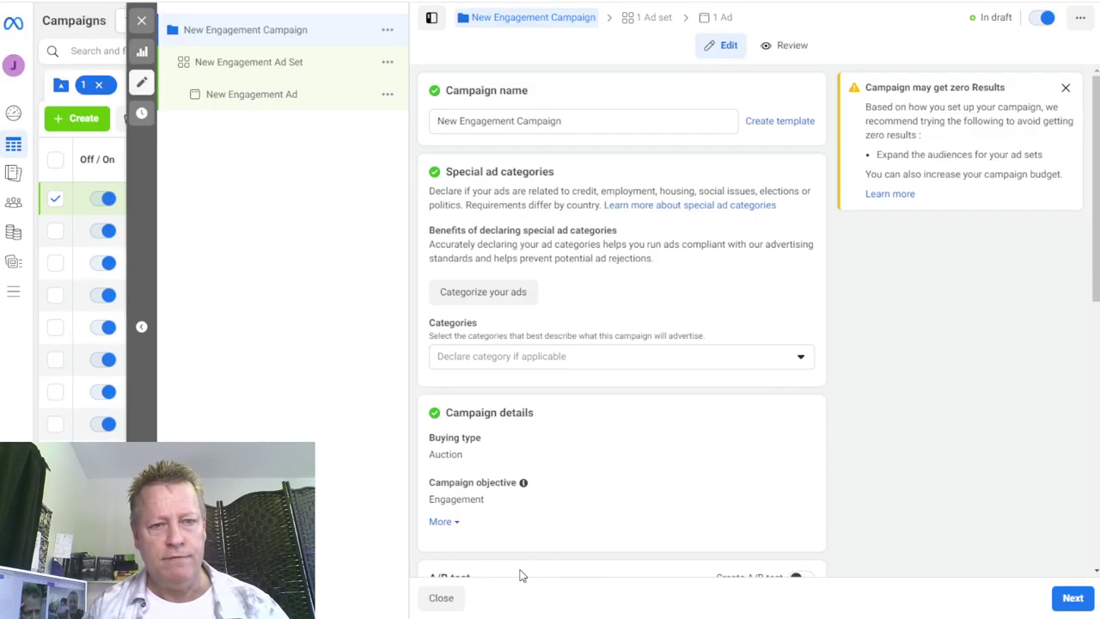
{"action": "left_click", "coordinate": [543, 121]}
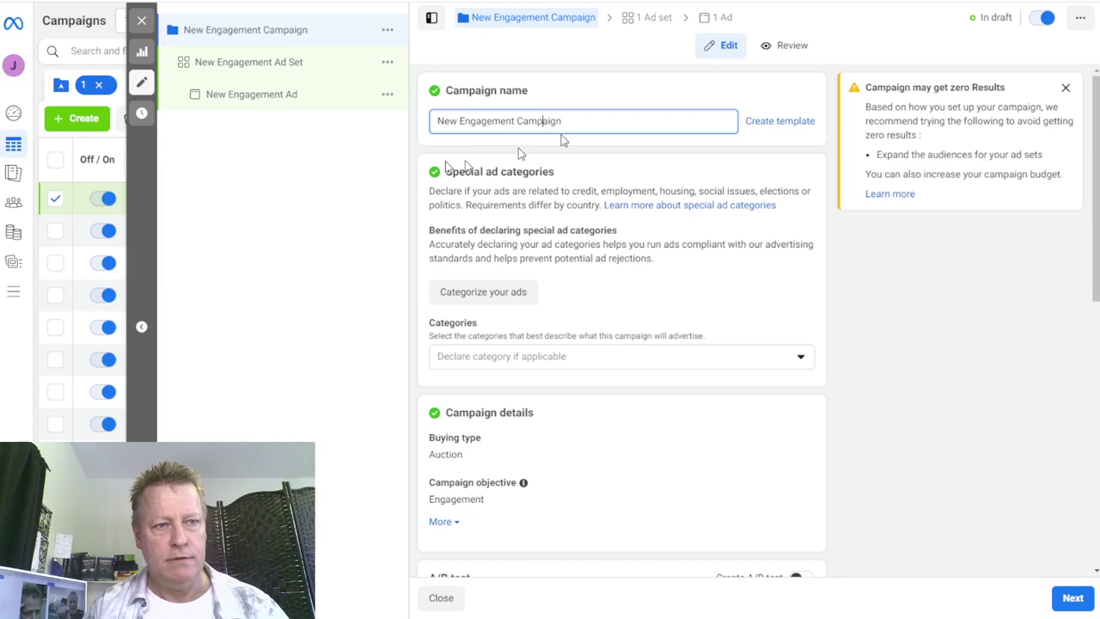
{"action": "left_click_drag", "start_coordinate": [582, 120], "coordinate": [429, 121]}
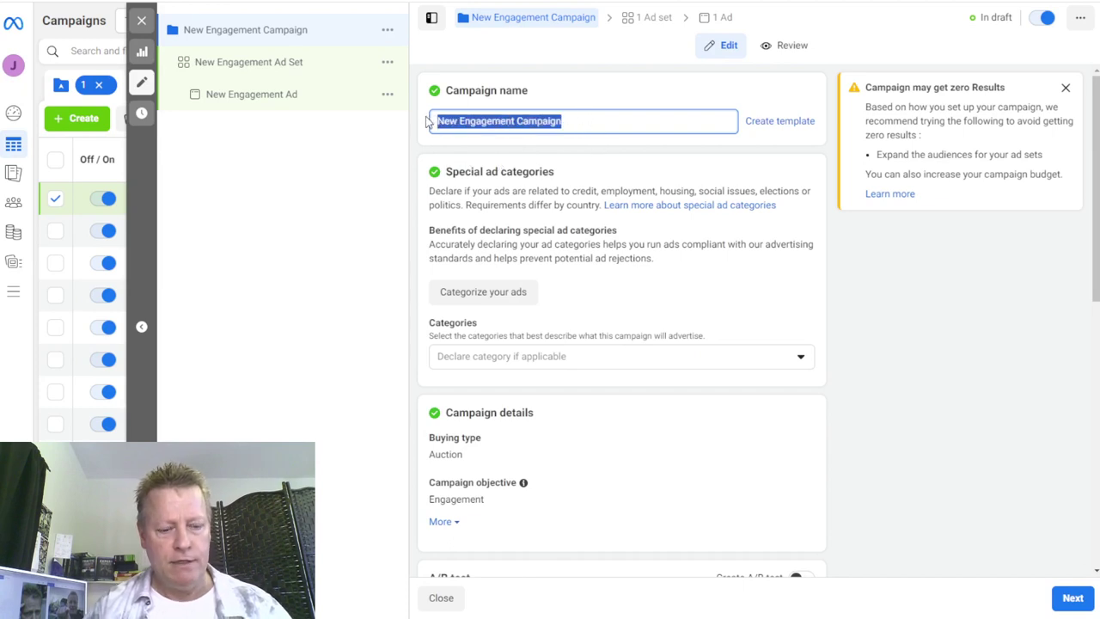
{"action": "type", "text": "Backwards 1"}
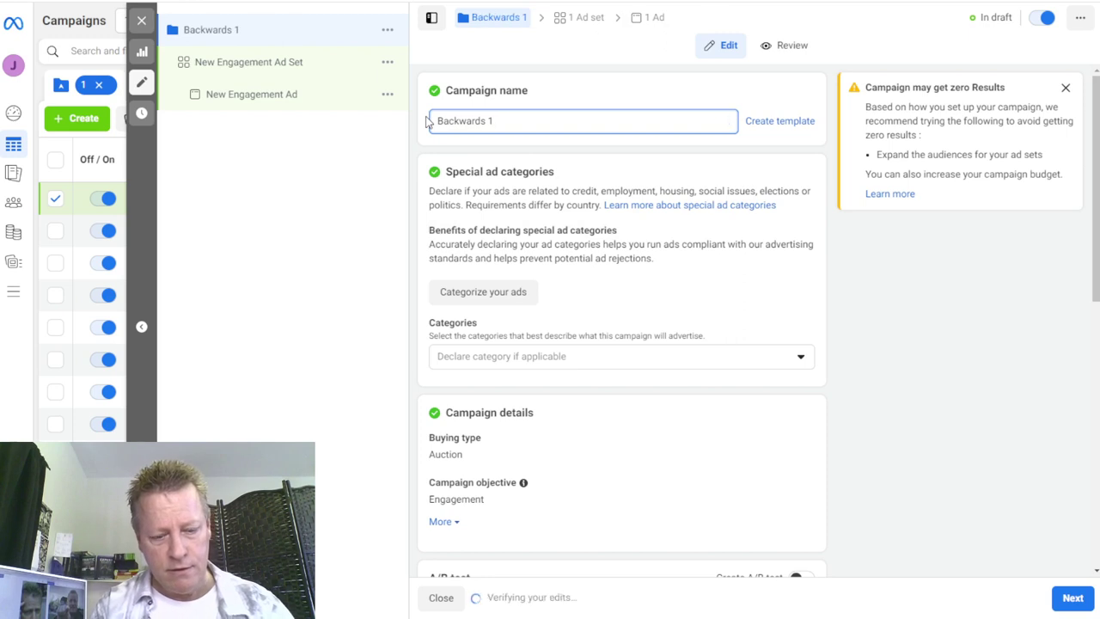
{"action": "type", "text": " retarget"}
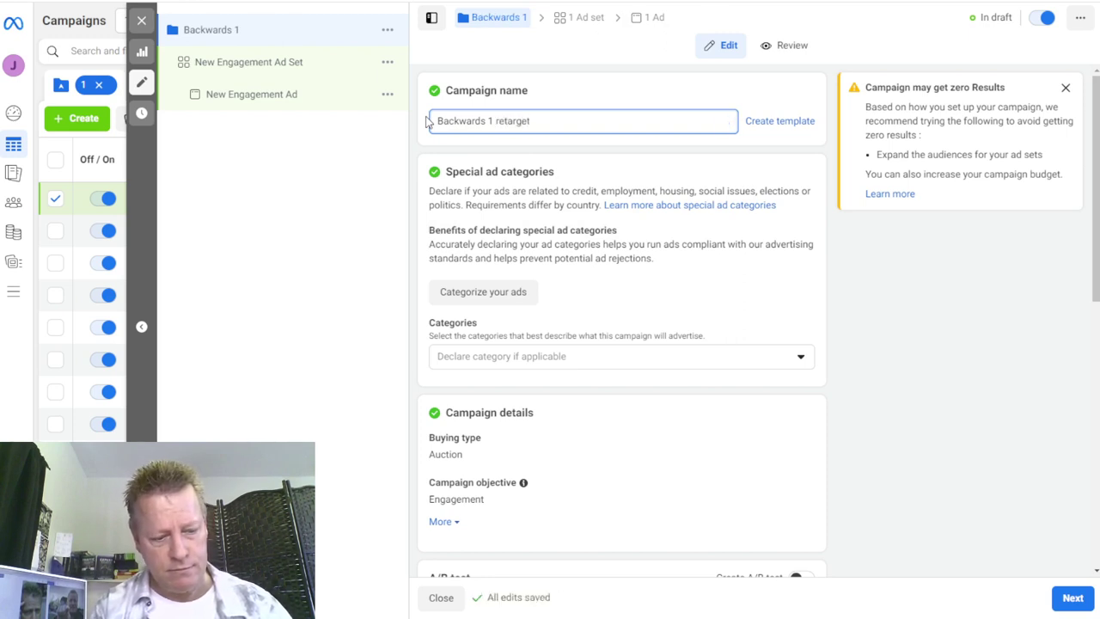
{"action": "key", "text": "ctrl+a"}
{"action": "key", "text": "ctrl+c"}
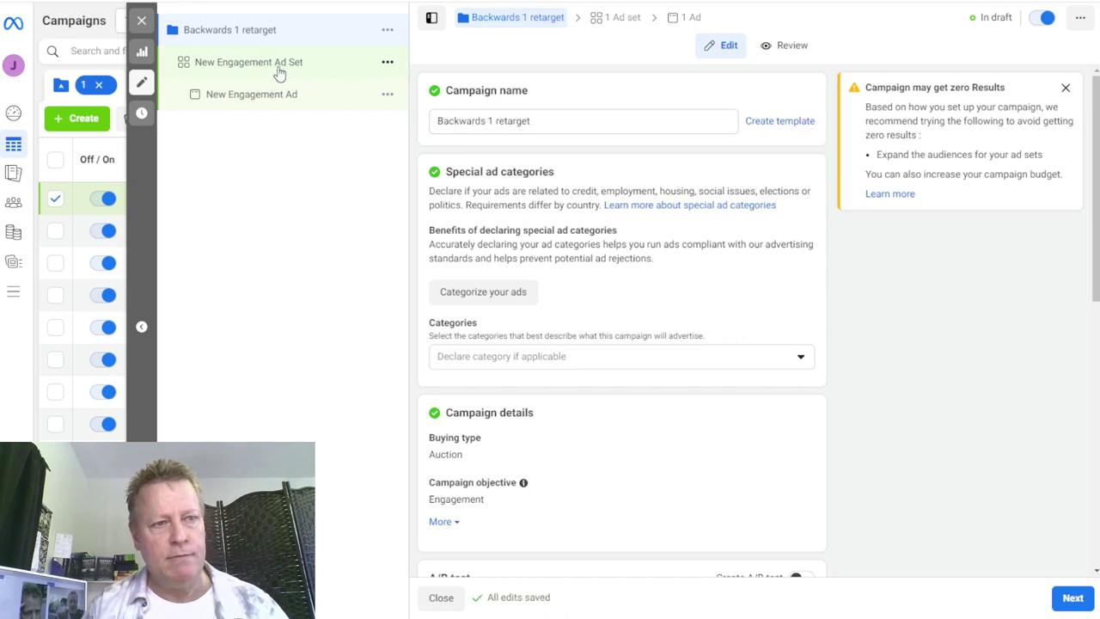
Rename both the new ad set and the new ad "Backwards 1 retarget" using the copied name.
{"action": "left_click", "coordinate": [528, 121]}
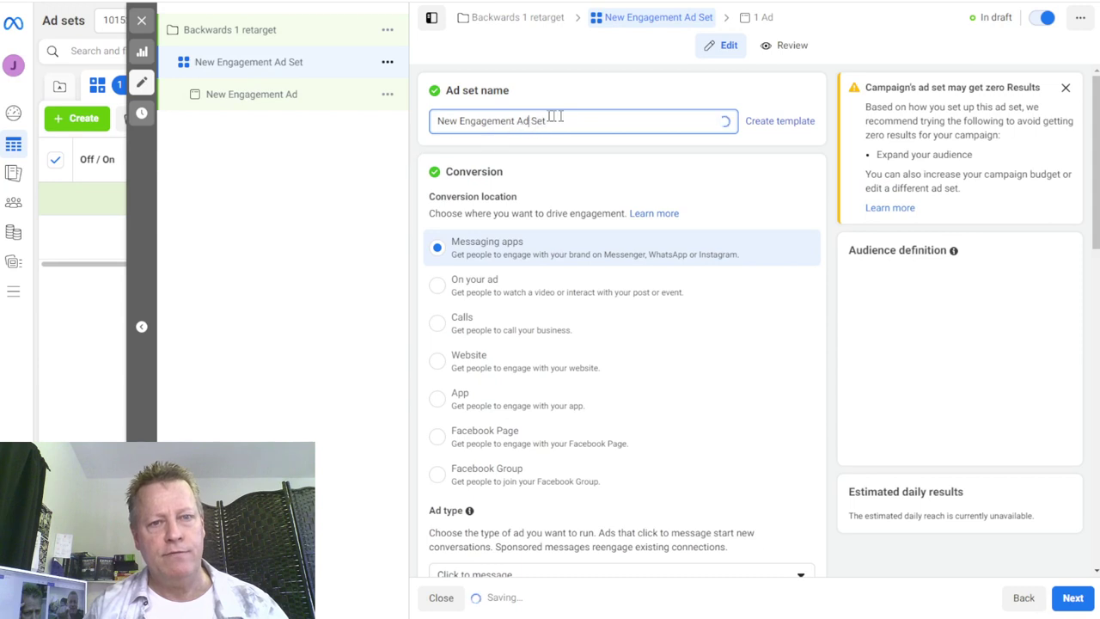
{"action": "key", "text": "ctrl+a"}
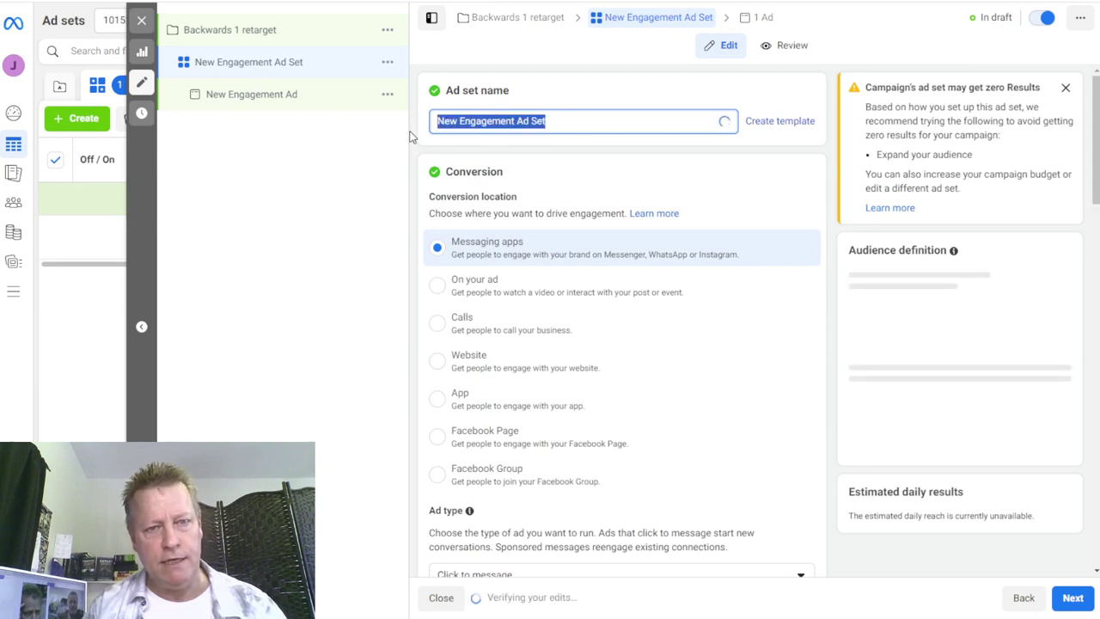
{"action": "key", "text": "ctrl+v"}
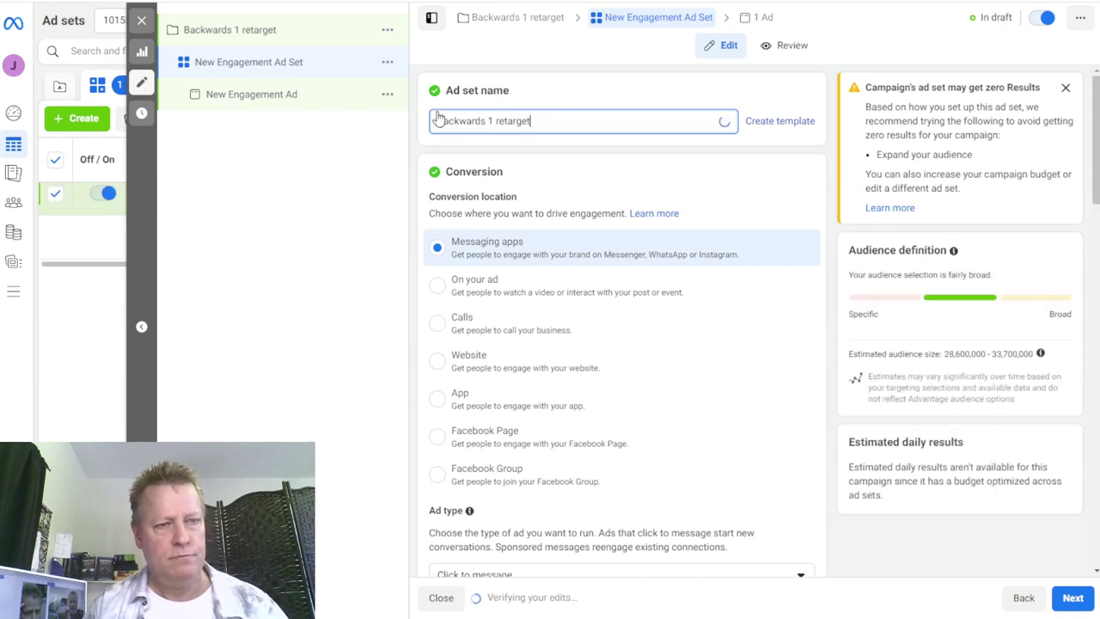
{"action": "left_click", "coordinate": [258, 102]}
{"action": "left_click_drag", "start_coordinate": [543, 120], "coordinate": [395, 130]}
{"action": "key", "text": "ctrl+v"}
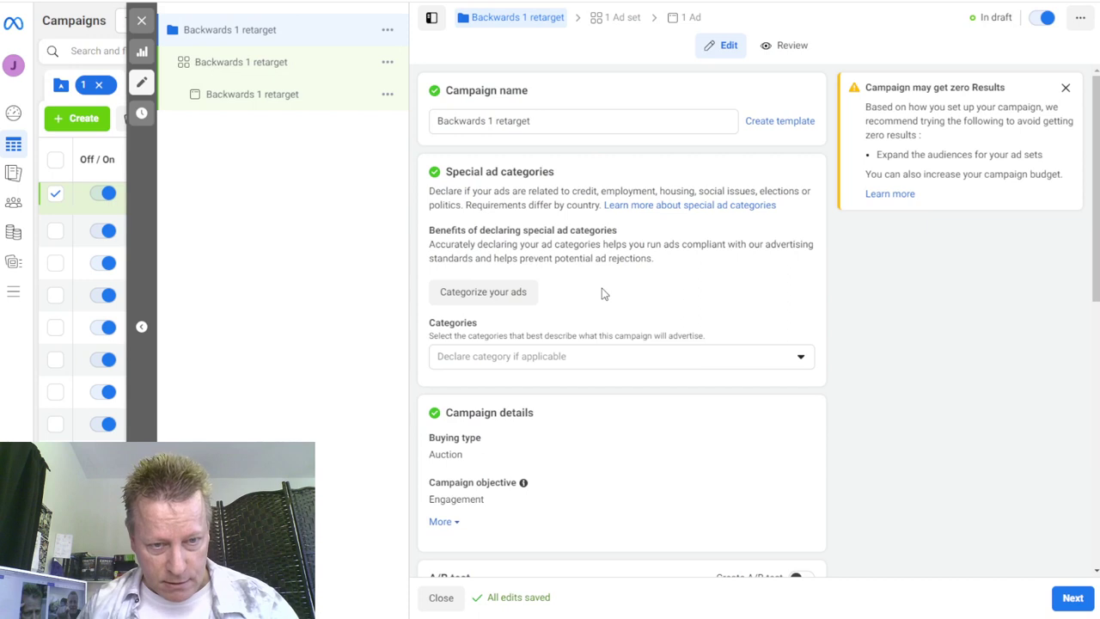
Set the retargeting campaign's daily budget to 1.50 CAD.
{"action": "scroll", "coordinate": [601, 293], "scroll_direction": "down", "scroll_amount": 4}
{"action": "left_click_drag", "start_coordinate": [691, 410], "coordinate": [599, 415]}
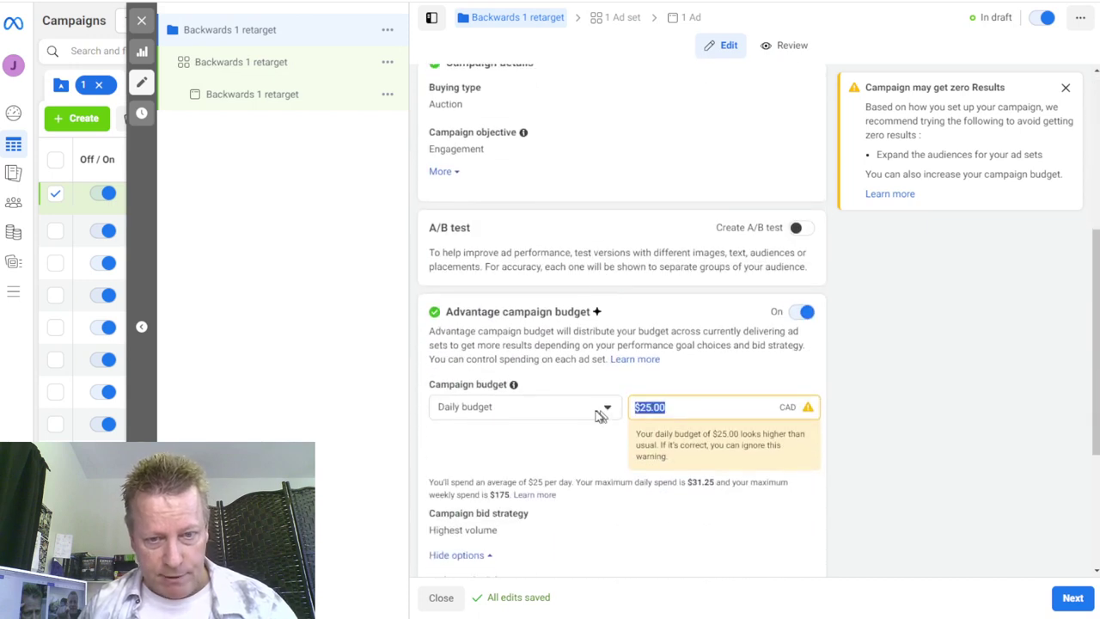
{"action": "type", "text": "1.50"}
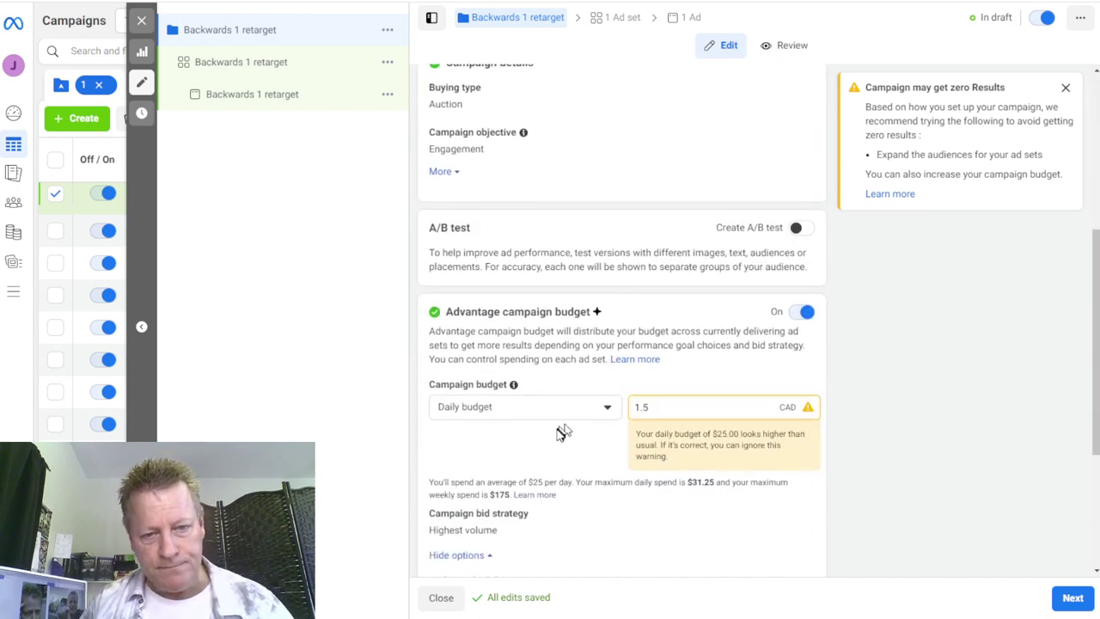
{"action": "left_click", "coordinate": [560, 429]}
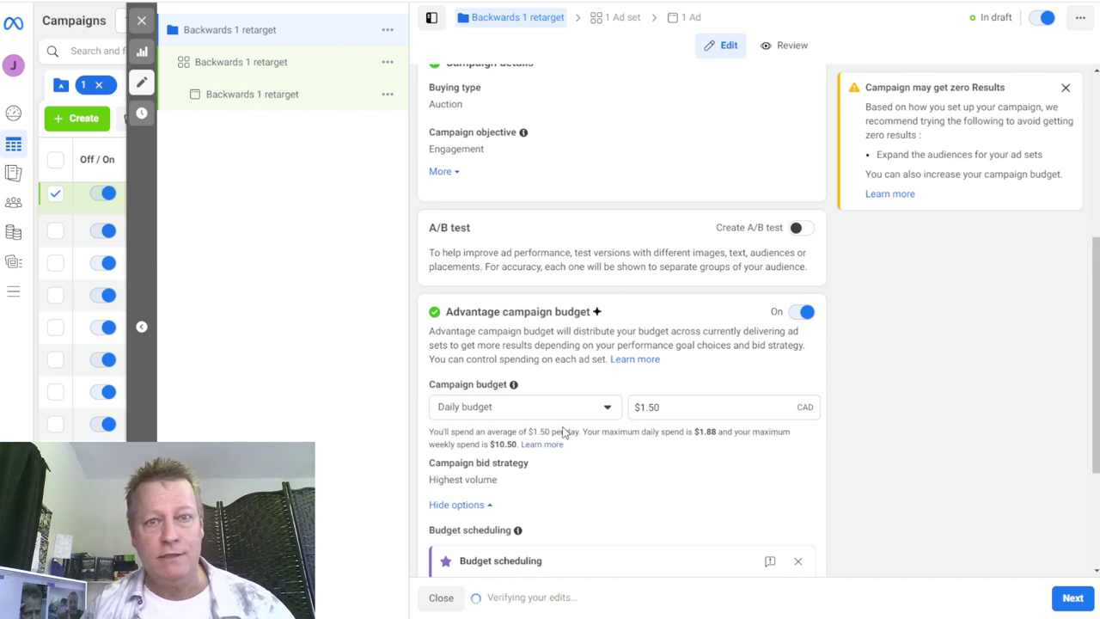
Proceed to the ad set settings and set the conversion location to On your ad.
{"action": "scroll", "coordinate": [565, 428], "scroll_direction": "down", "scroll_amount": 3}
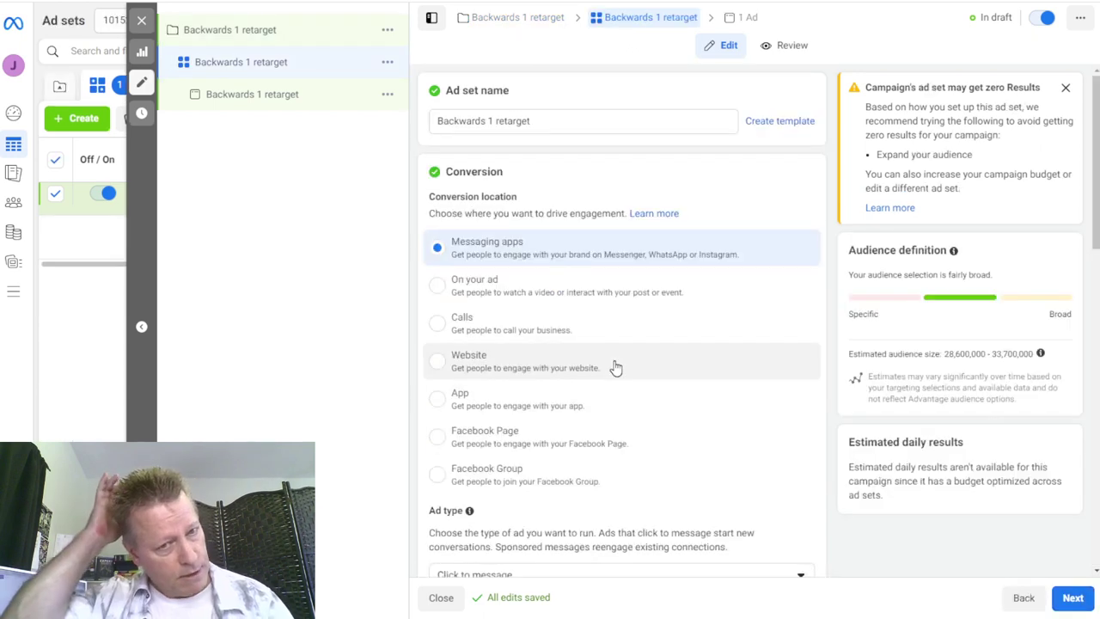
{"action": "left_click", "coordinate": [496, 292]}
{"action": "scroll", "coordinate": [638, 386], "scroll_direction": "down", "scroll_amount": 3}
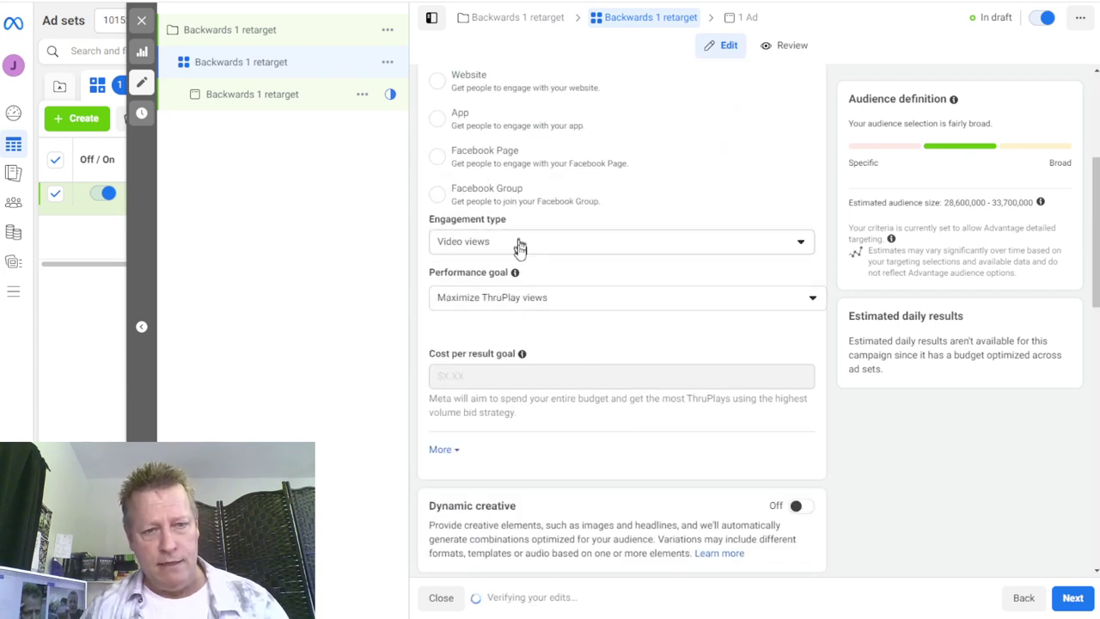
Switch the ad set's audience from Advantage+ audience to the original audience options.
{"action": "scroll", "coordinate": [574, 427], "scroll_direction": "down", "scroll_amount": 3}
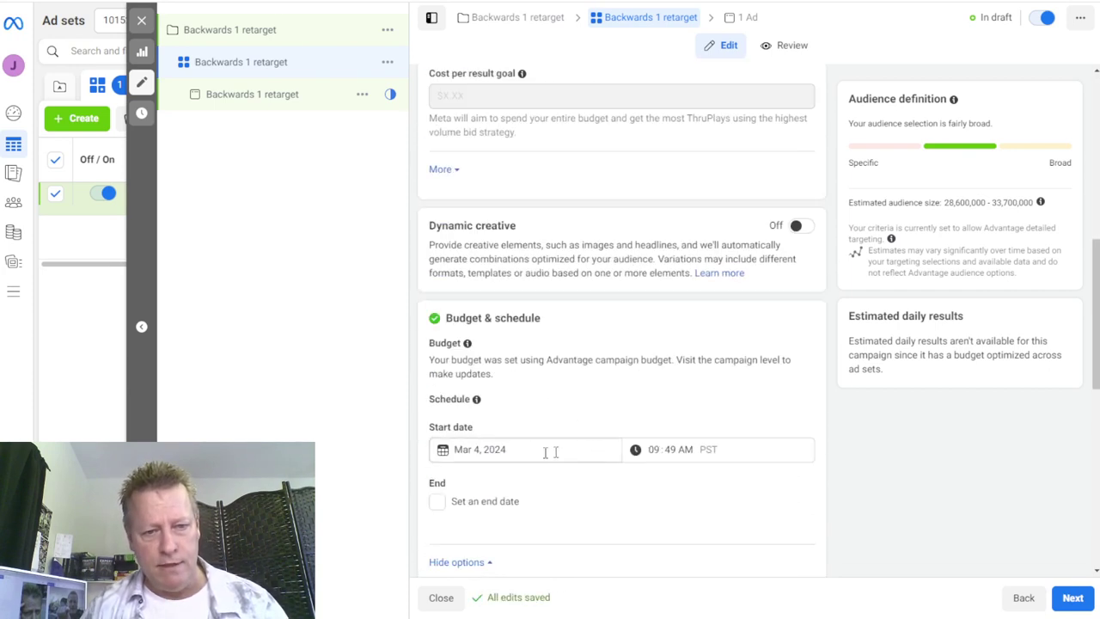
{"action": "scroll", "coordinate": [544, 452], "scroll_direction": "down", "scroll_amount": 5}
{"action": "scroll", "coordinate": [520, 434], "scroll_direction": "down", "scroll_amount": 1}
{"action": "scroll", "coordinate": [527, 438], "scroll_direction": "down", "scroll_amount": 2}
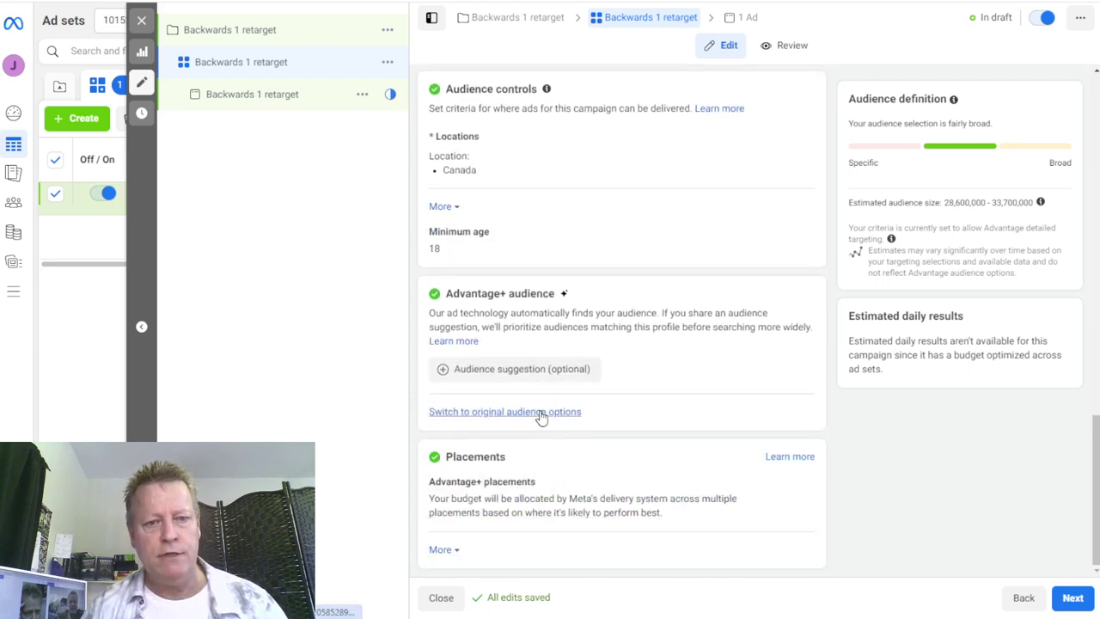
{"action": "left_click", "coordinate": [540, 412]}
{"action": "left_click", "coordinate": [529, 317]}
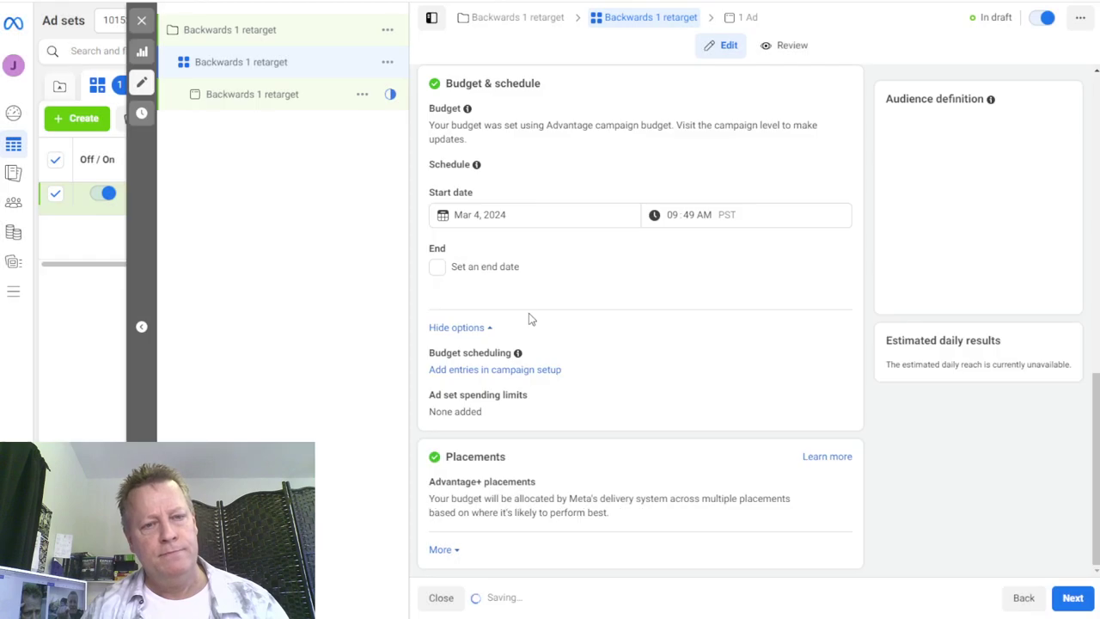
{"action": "scroll", "coordinate": [658, 434], "scroll_direction": "down", "scroll_amount": 4}
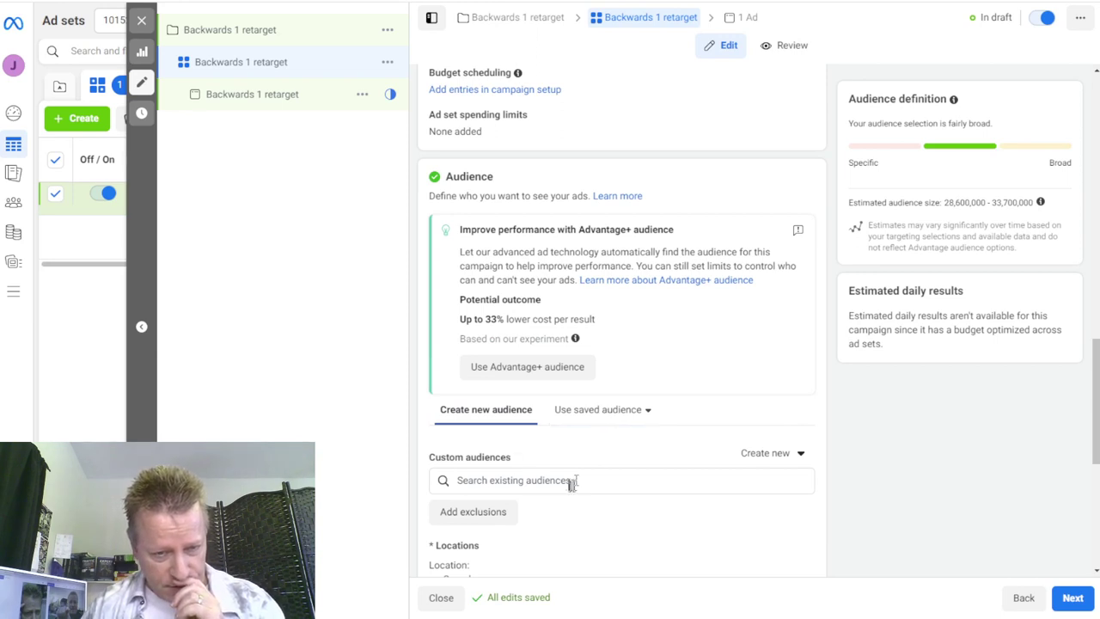
Find and add the custom audience "Reverse Social Prospecting Formula short viewers" to the ad set.
{"action": "scroll", "coordinate": [563, 476], "scroll_direction": "down", "scroll_amount": 2}
{"action": "left_click", "coordinate": [537, 339]}
{"action": "type", "text": "back"}
{"action": "key", "text": "BackSpace"}
{"action": "type", "text": "re"}
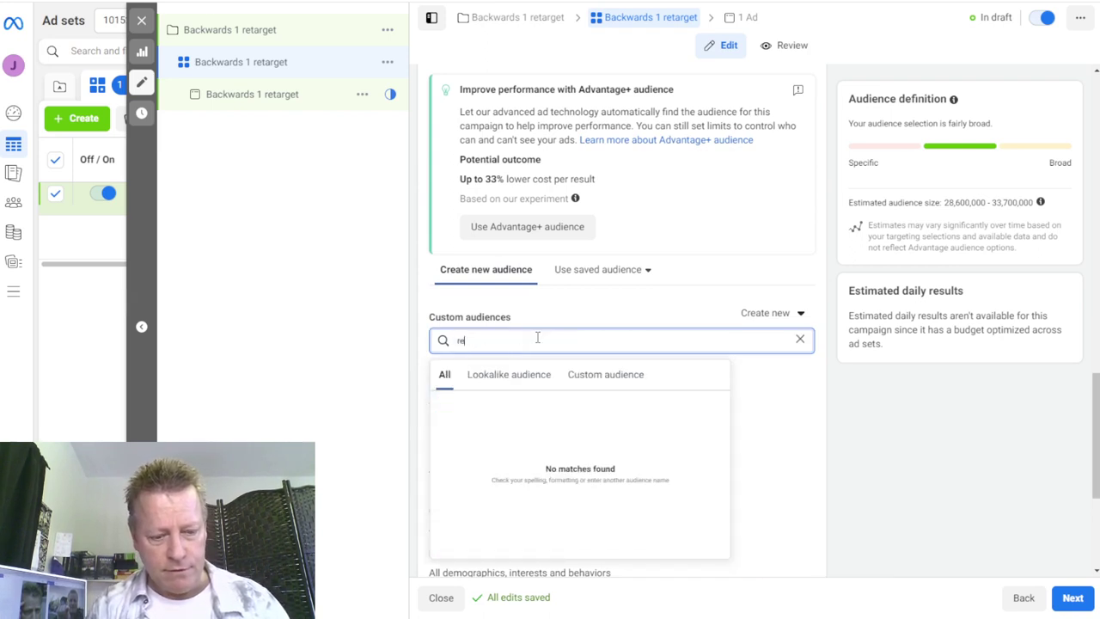
{"action": "type", "text": "verse"}
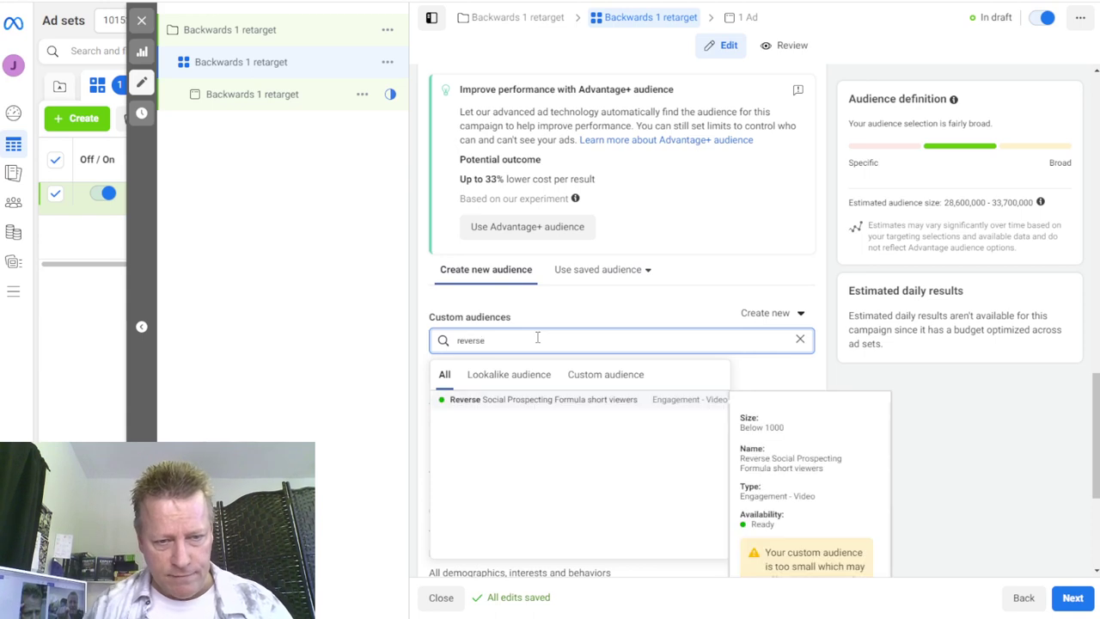
{"action": "left_click", "coordinate": [607, 400]}
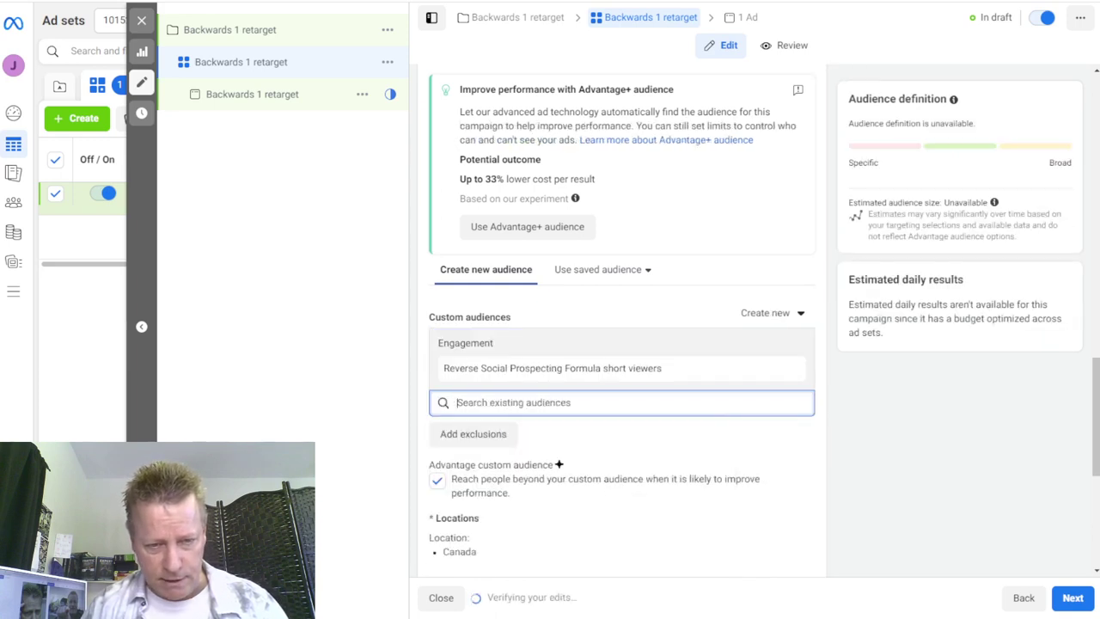
Search the existing audiences for further "reverse" audiences and clear the search.
{"action": "left_click", "coordinate": [528, 404]}
{"action": "type", "text": "reverse"}
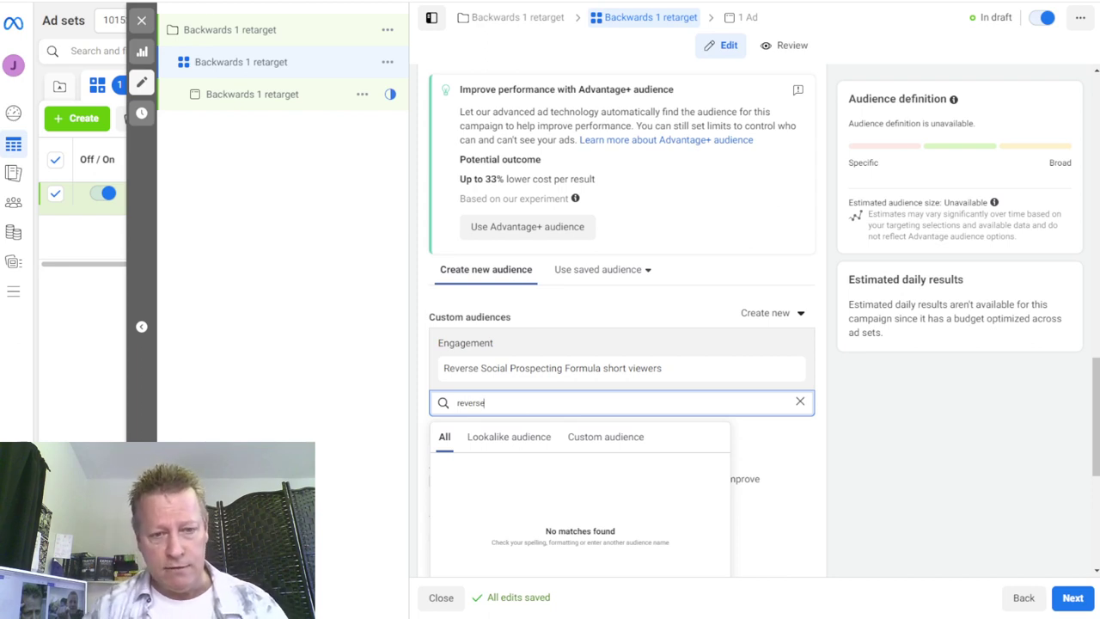
{"action": "left_click", "coordinate": [800, 401]}
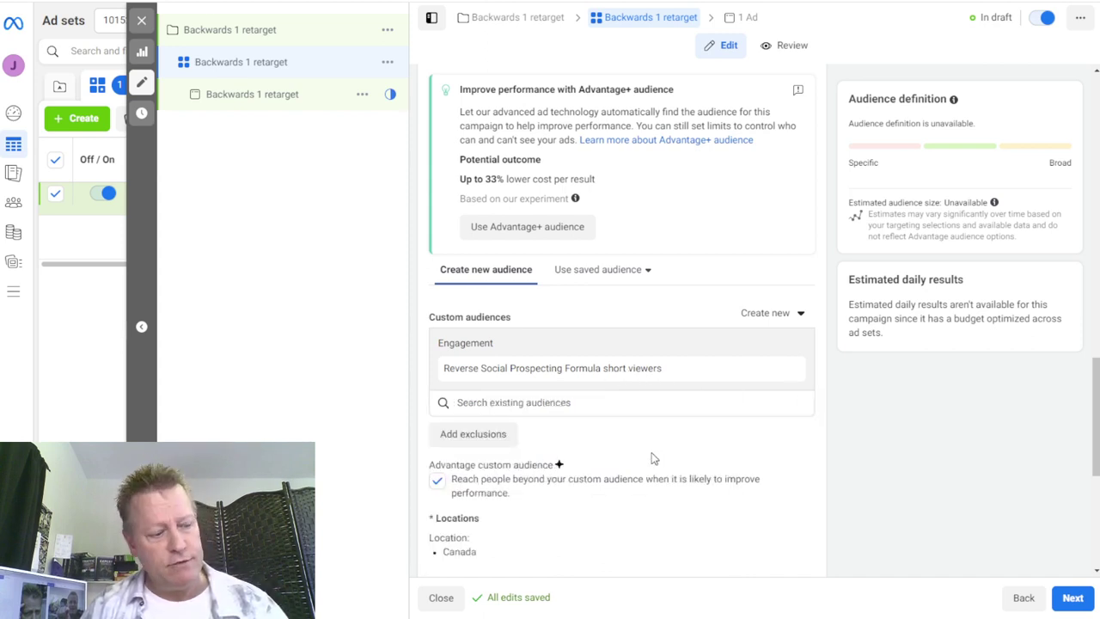
Turn off the Advantage custom audience option that reaches people beyond the custom audience.
{"action": "scroll", "coordinate": [653, 461], "scroll_direction": "down", "scroll_amount": 2}
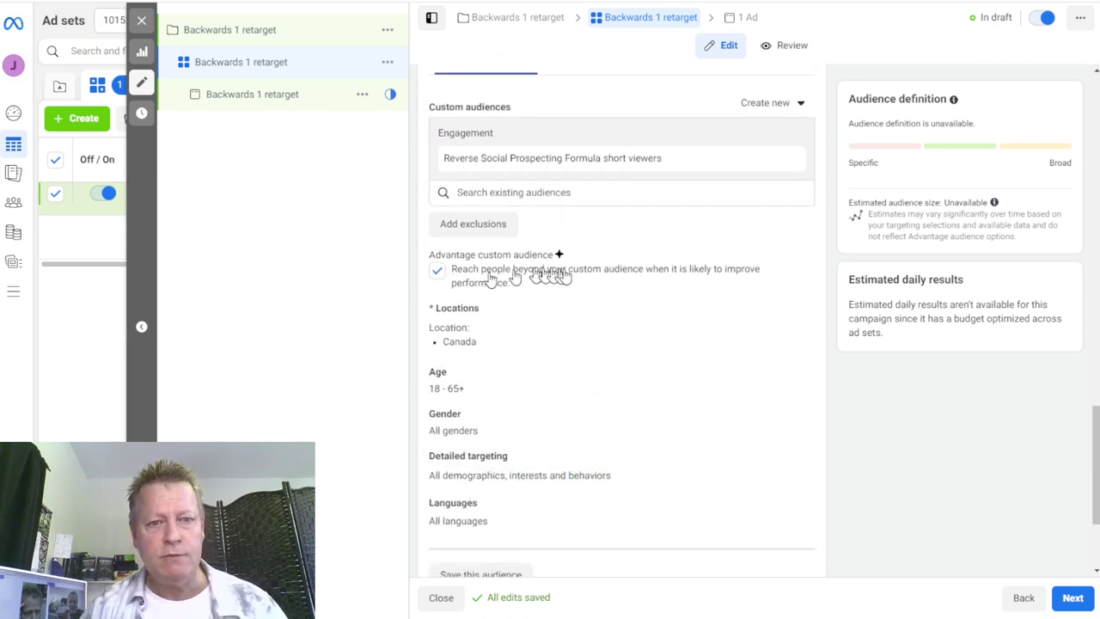
{"action": "left_click", "coordinate": [438, 274]}
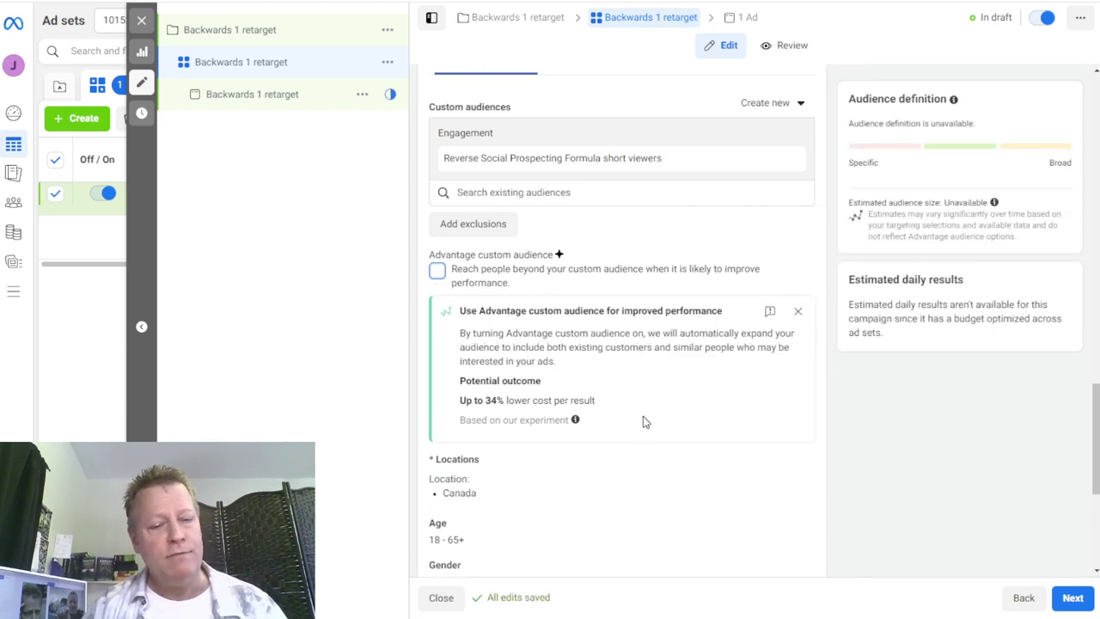
Remove Canada from the ad set's targeted locations and open the age range for editing.
{"action": "scroll", "coordinate": [643, 418], "scroll_direction": "down", "scroll_amount": 2}
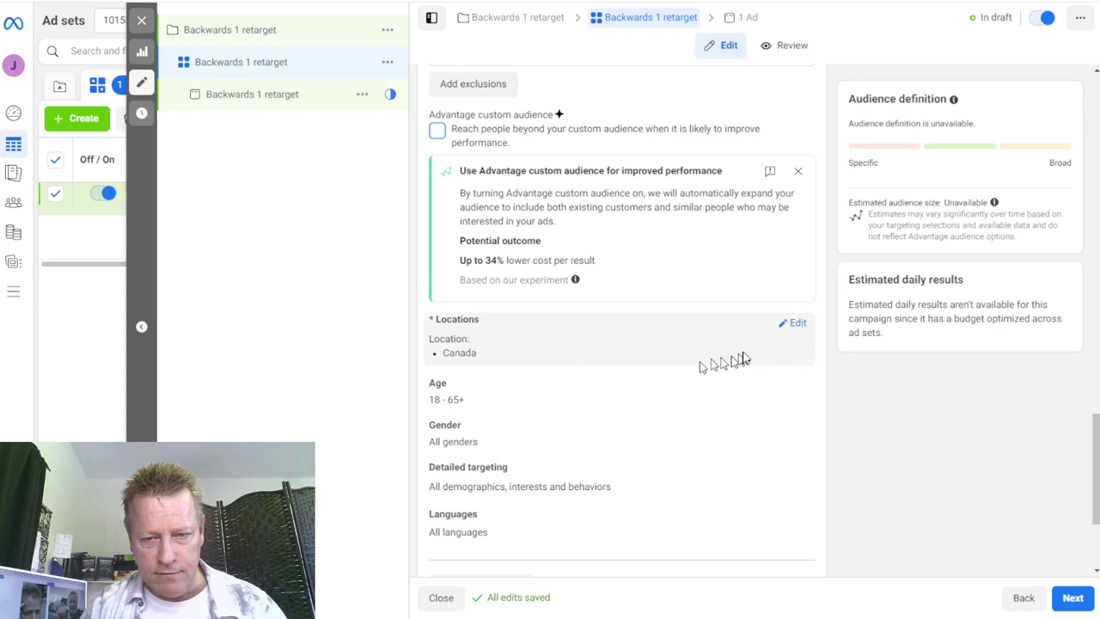
{"action": "left_click", "coordinate": [791, 322]}
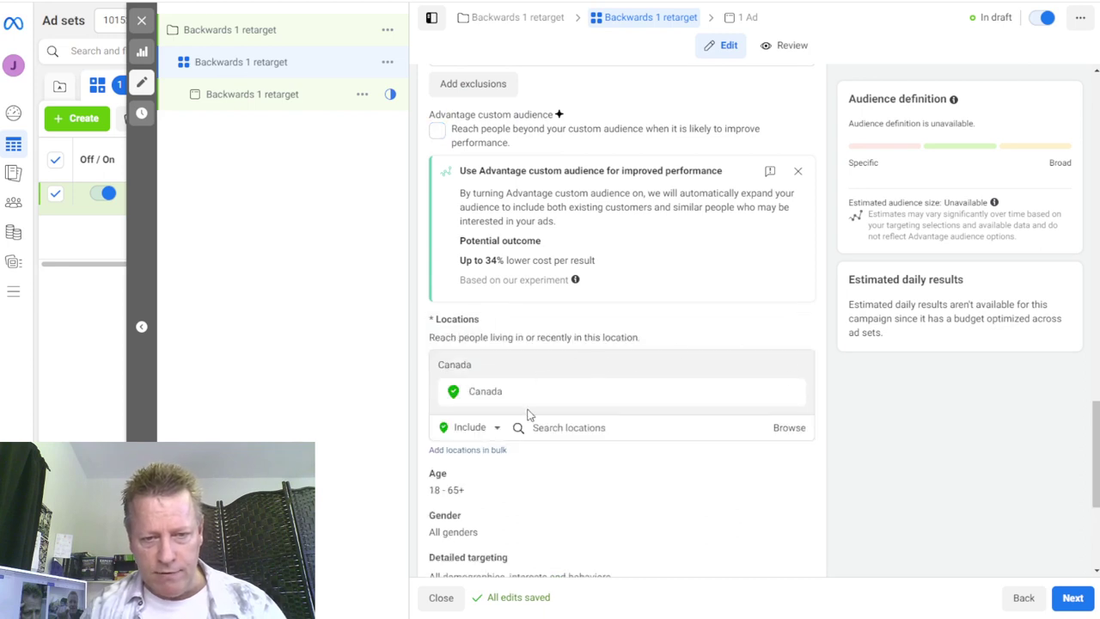
{"action": "left_click", "coordinate": [791, 392]}
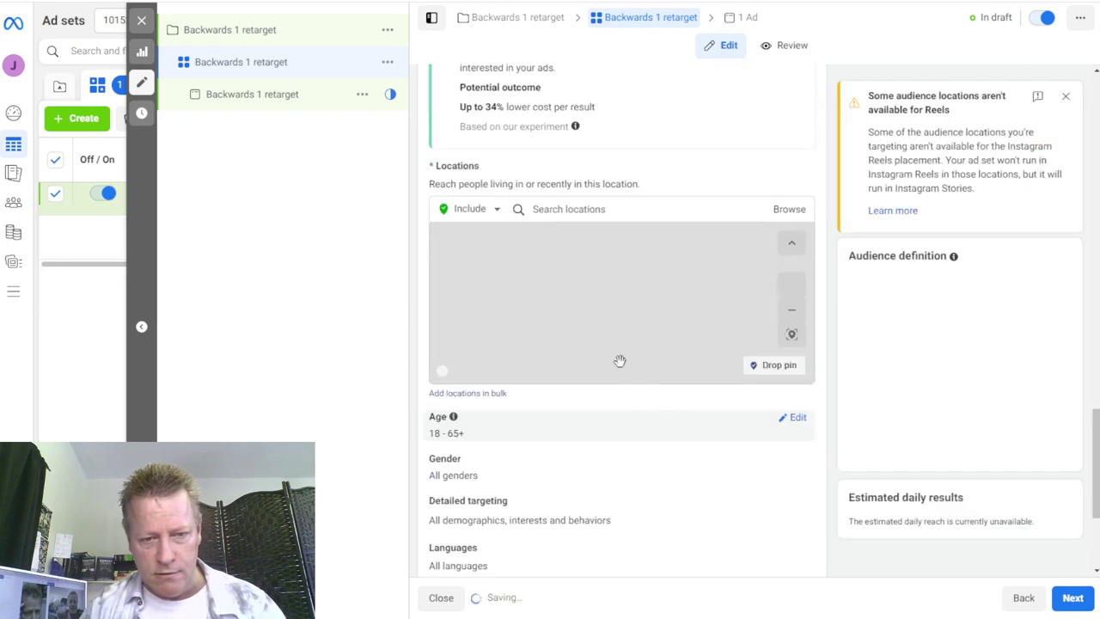
{"action": "scroll", "coordinate": [593, 425], "scroll_direction": "up", "scroll_amount": 2}
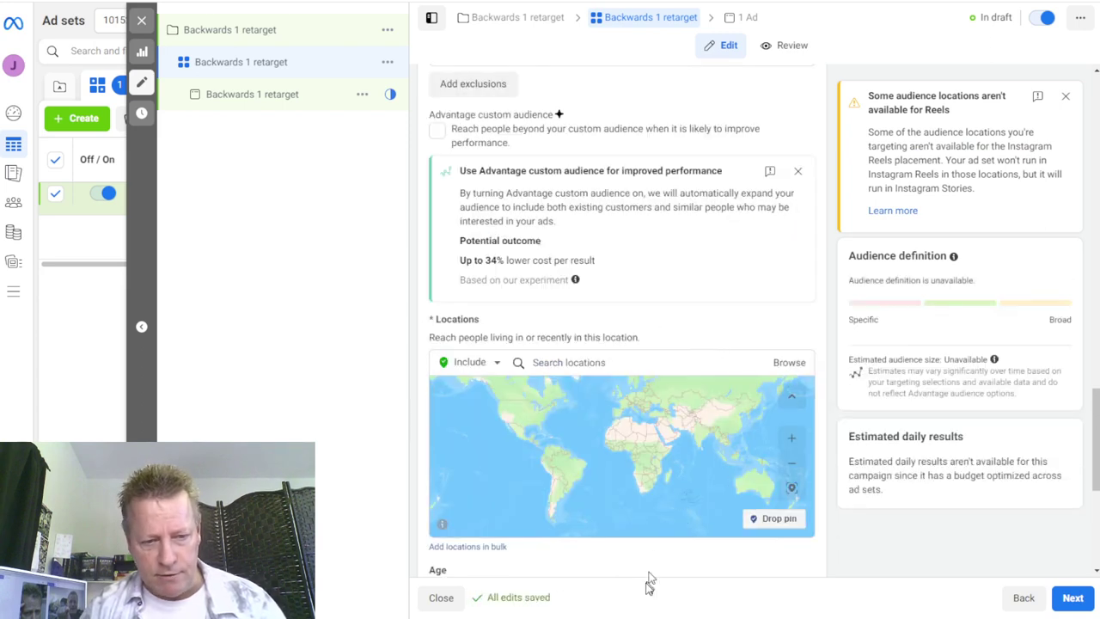
{"action": "scroll", "coordinate": [636, 569], "scroll_direction": "down", "scroll_amount": 3}
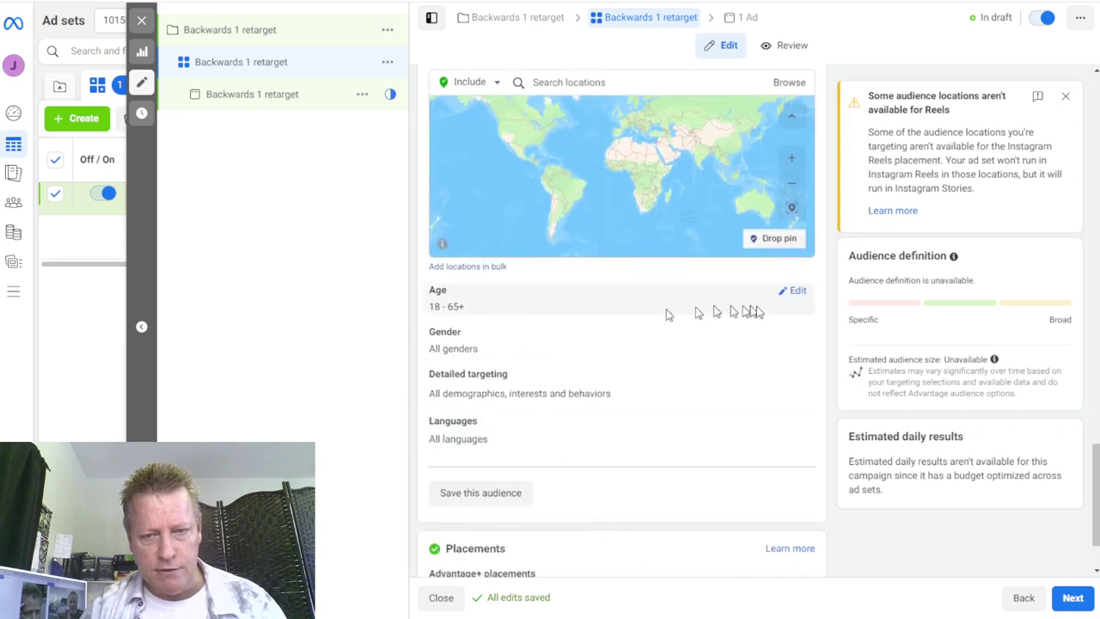
{"action": "left_click", "coordinate": [797, 292]}
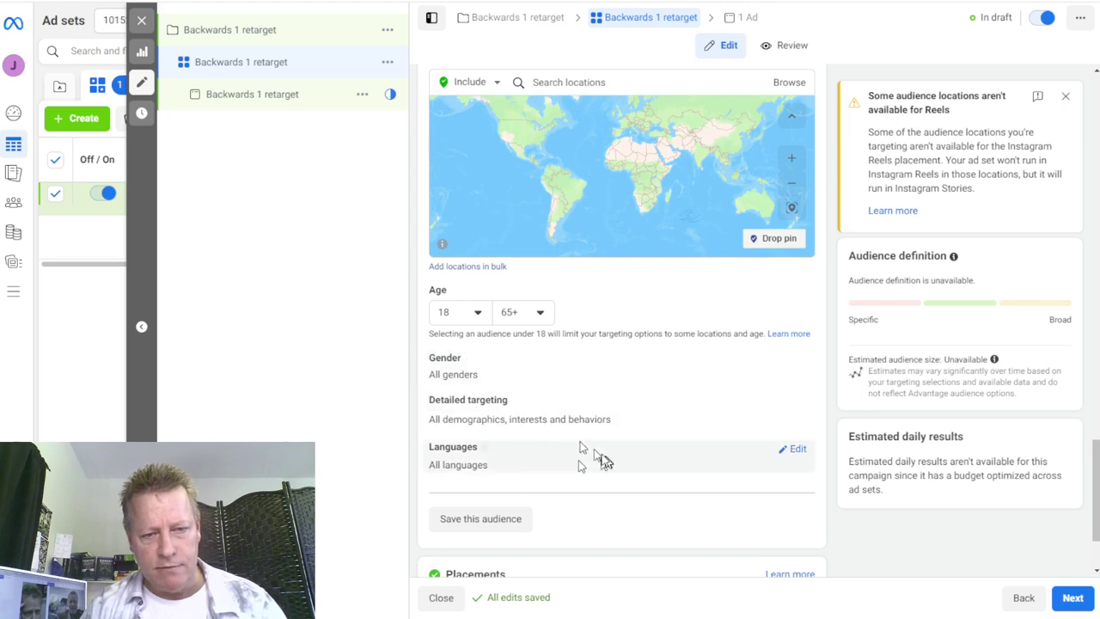
Try to add "worldwide" as a targeted location, and clear the location search.
{"action": "scroll", "coordinate": [622, 417], "scroll_direction": "up", "scroll_amount": 3}
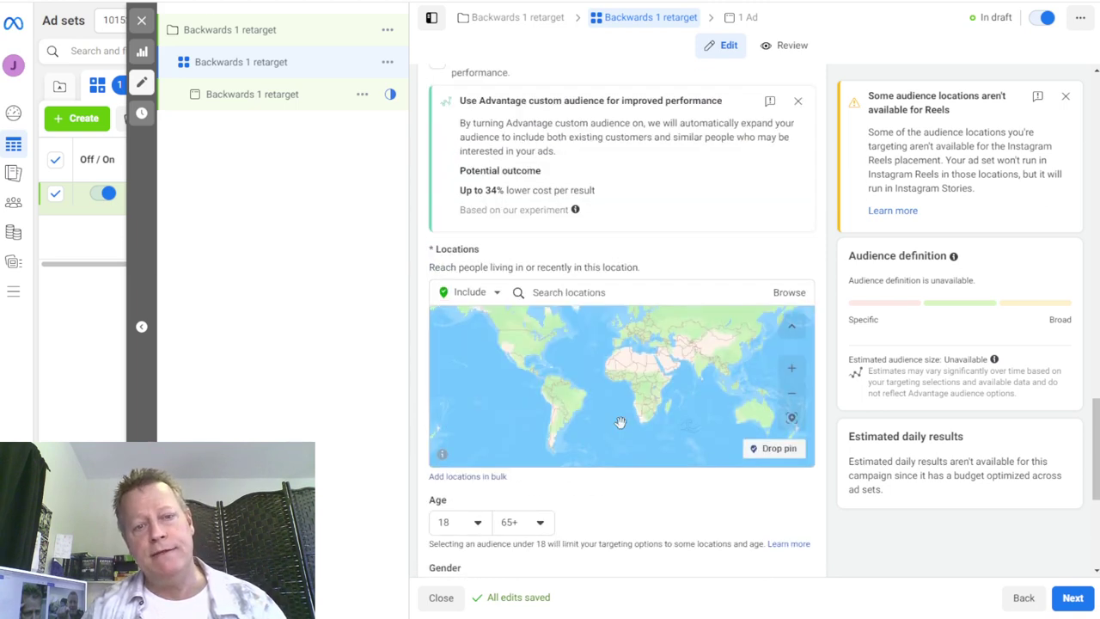
{"action": "left_click", "coordinate": [610, 290]}
{"action": "type", "text": "worl"}
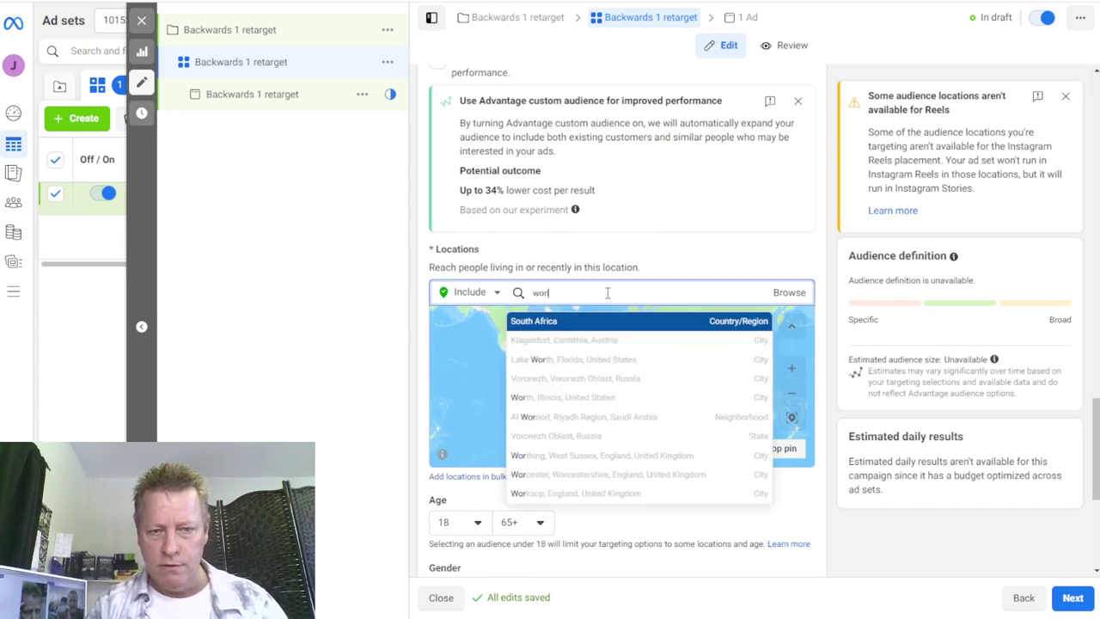
{"action": "type", "text": "dwide"}
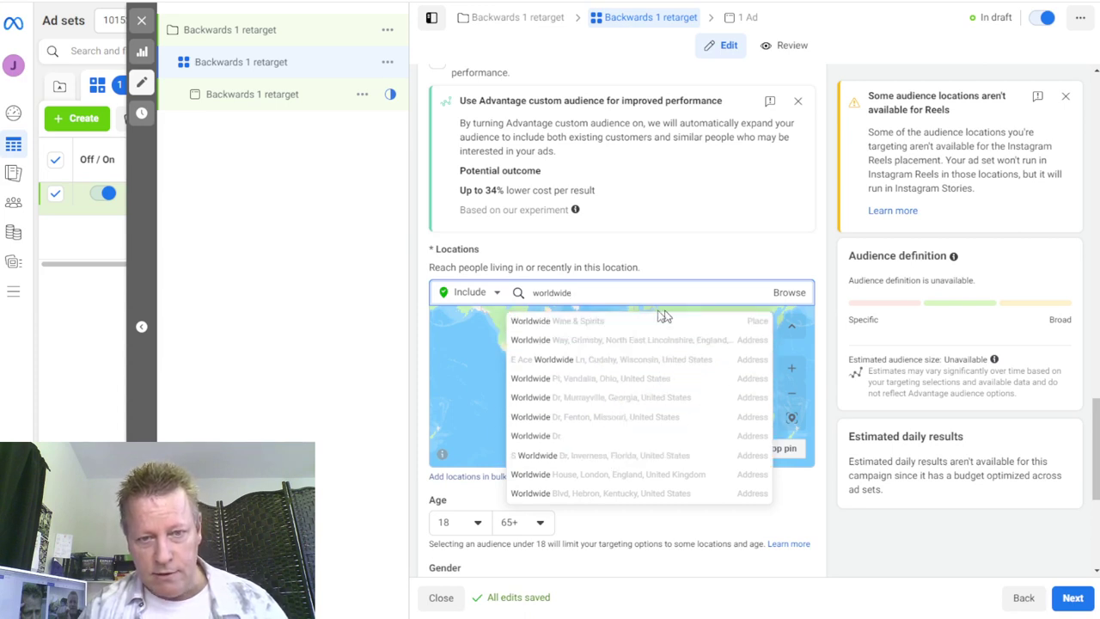
{"action": "double_click", "coordinate": [604, 293]}
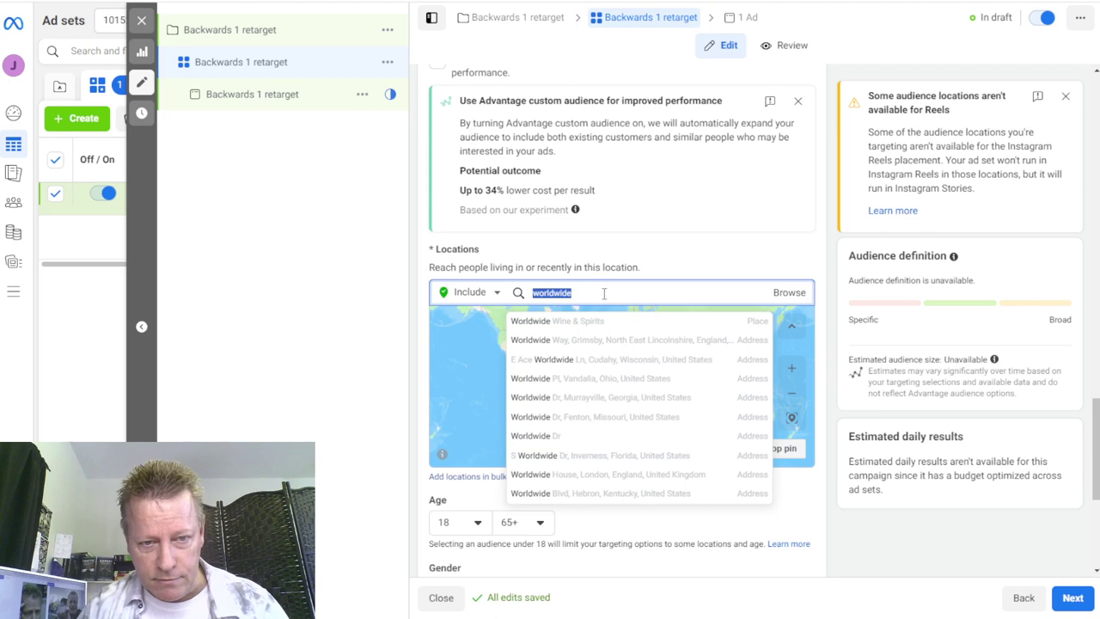
{"action": "left_click", "coordinate": [604, 293]}
{"action": "key", "text": "BackSpace"}
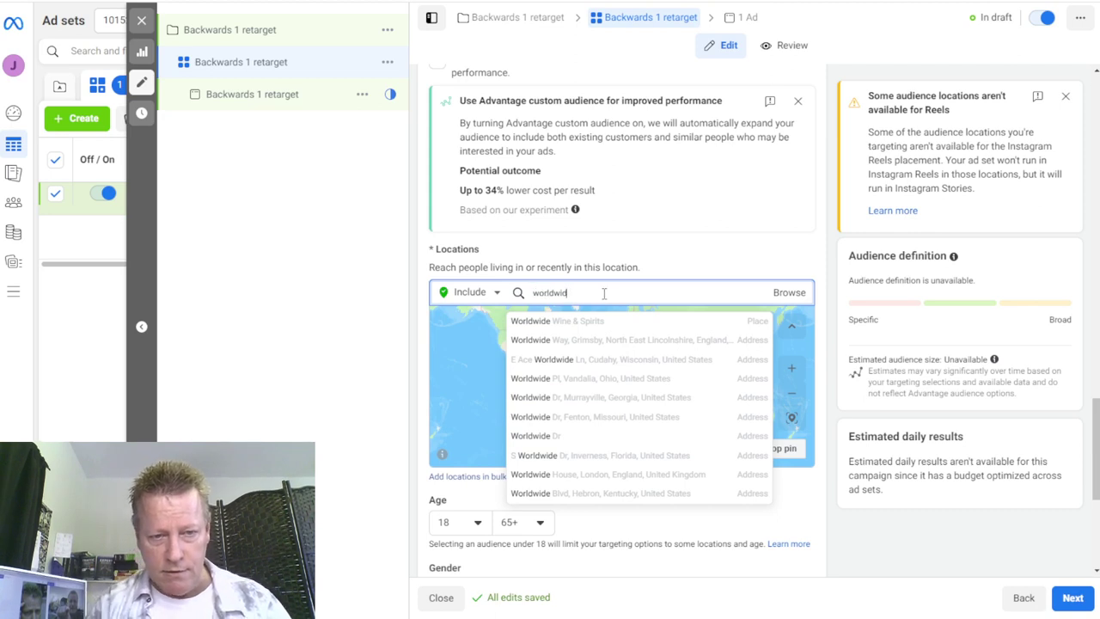
{"action": "key", "text": "BackSpace"}
{"action": "type", "text": "world"}
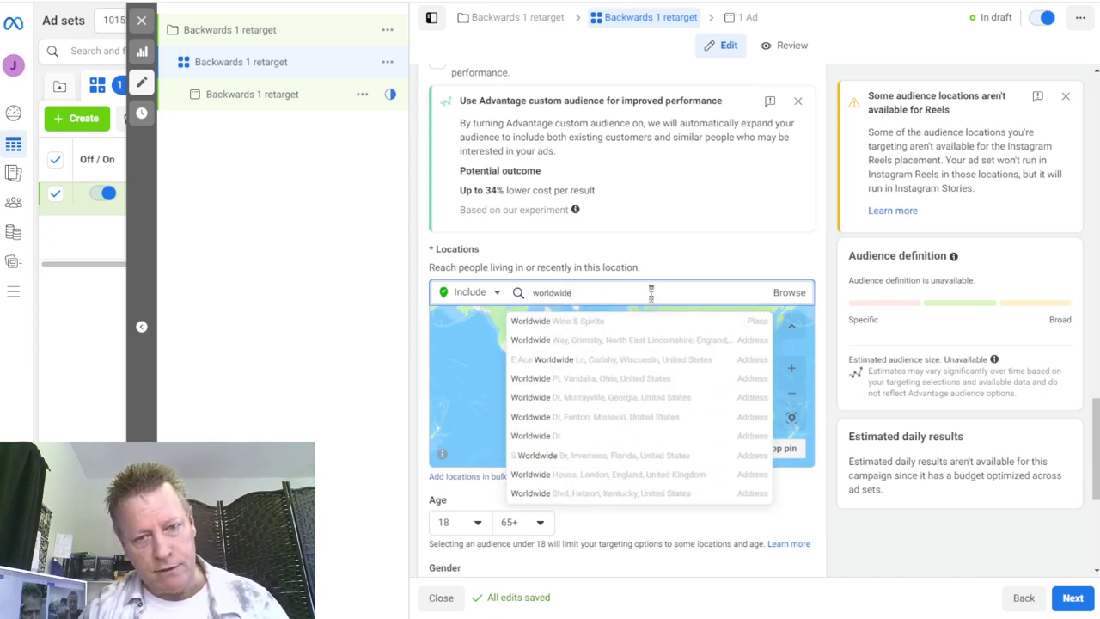
{"action": "left_click_drag", "start_coordinate": [594, 296], "coordinate": [523, 292]}
{"action": "key", "text": "BackSpace"}
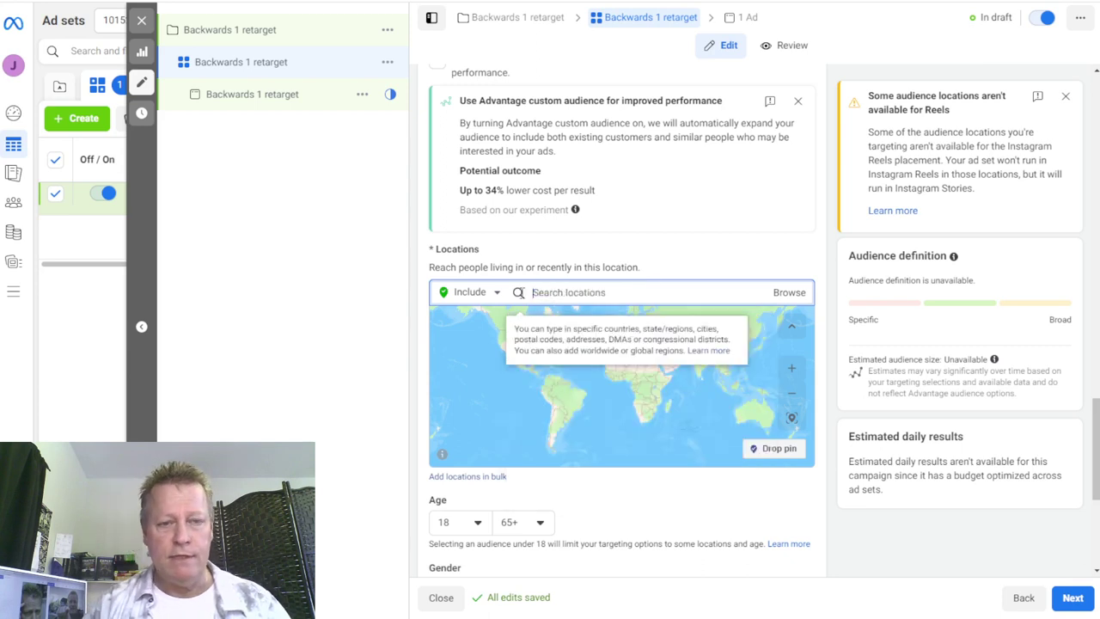
{"action": "left_click", "coordinate": [701, 241]}
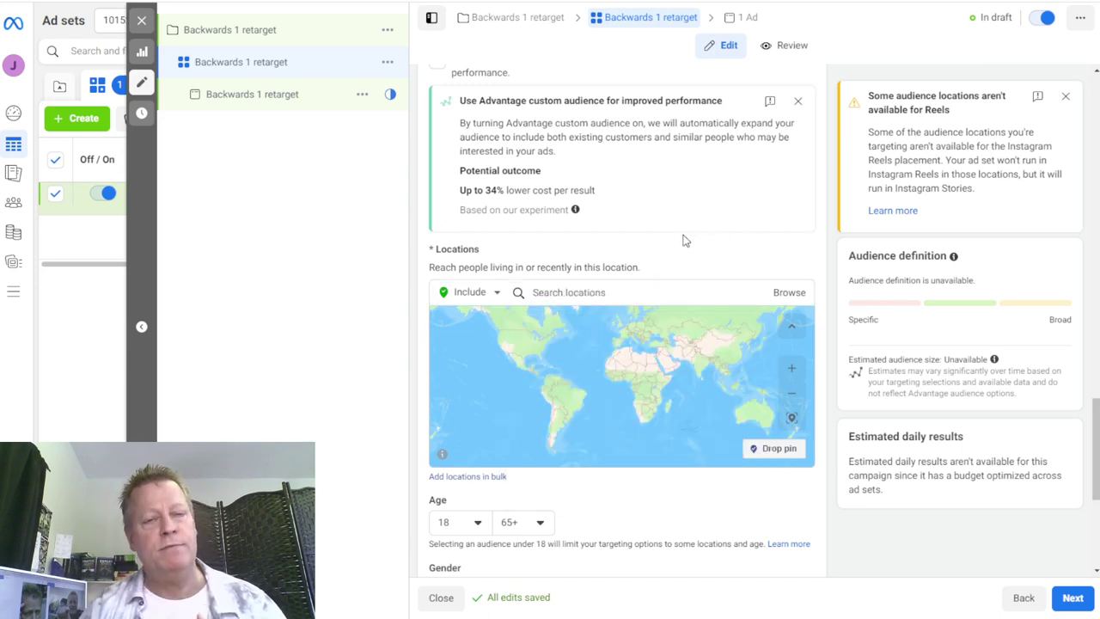
Check the ad set's settings, continue to the ad, and set its ad setup to Use existing post.
{"action": "scroll", "coordinate": [687, 241], "scroll_direction": "down", "scroll_amount": 2}
{"action": "scroll", "coordinate": [626, 360], "scroll_direction": "down", "scroll_amount": 3}
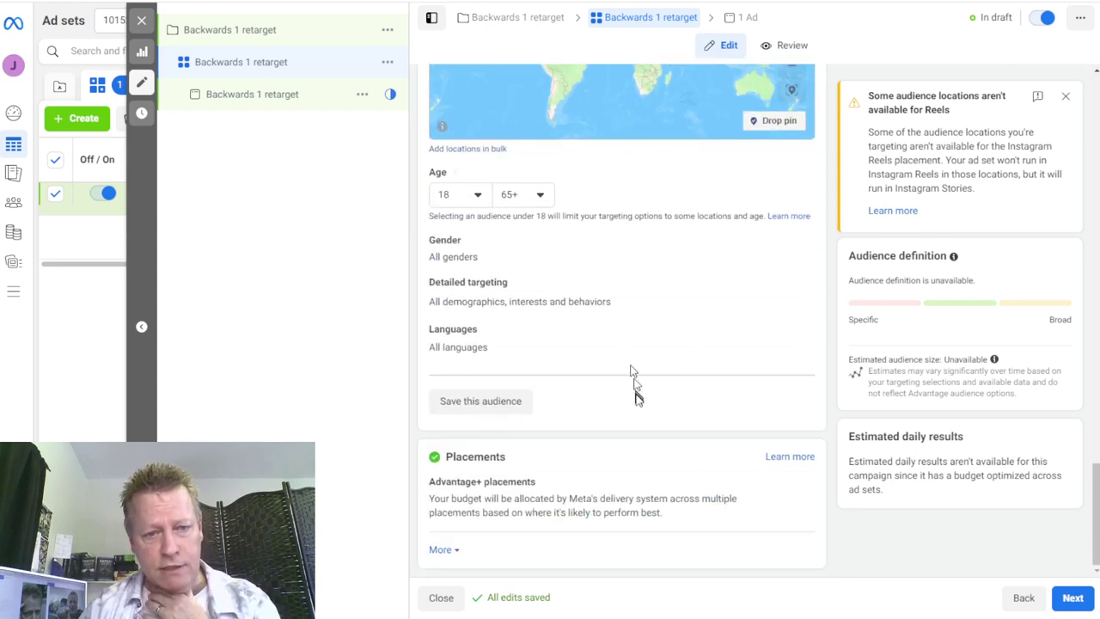
{"action": "scroll", "coordinate": [571, 489], "scroll_direction": "up", "scroll_amount": 10}
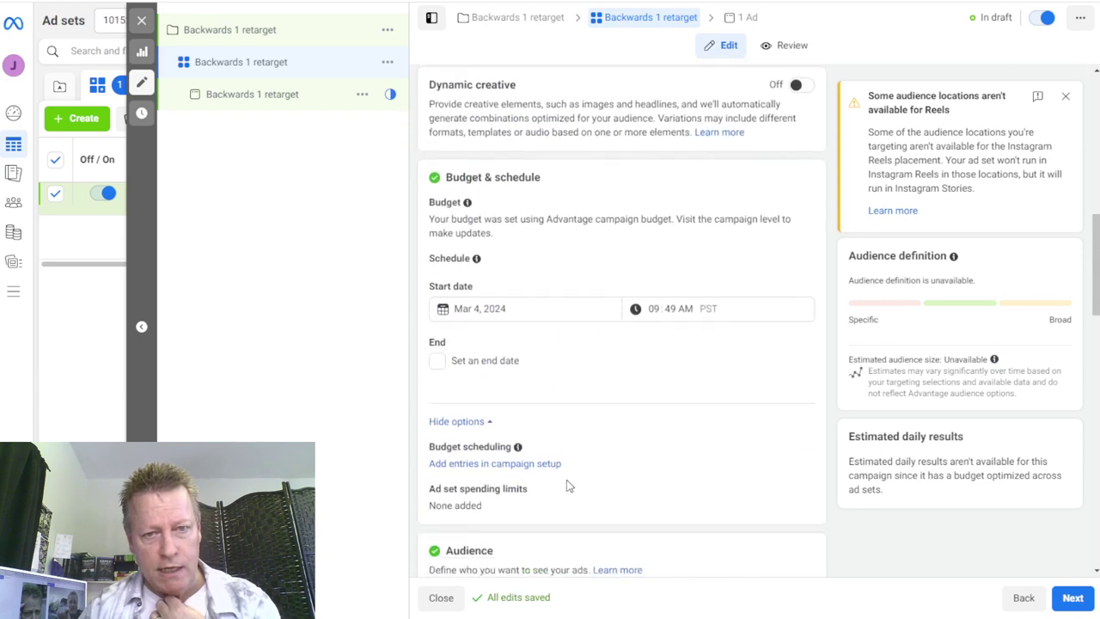
{"action": "scroll", "coordinate": [566, 486], "scroll_direction": "down", "scroll_amount": 5}
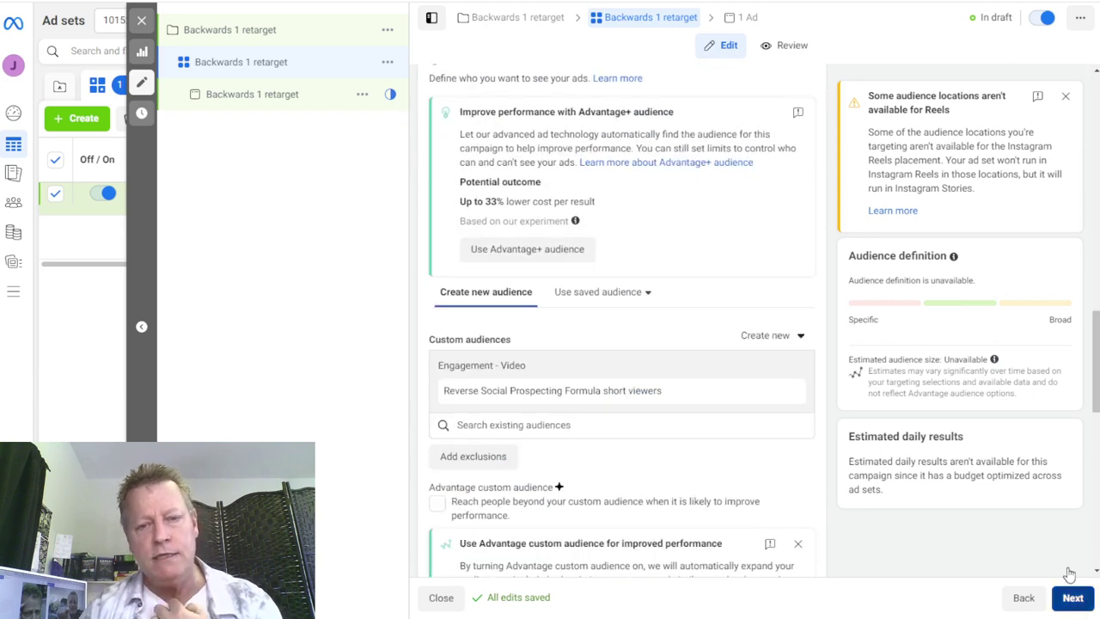
{"action": "left_click", "coordinate": [1072, 597]}
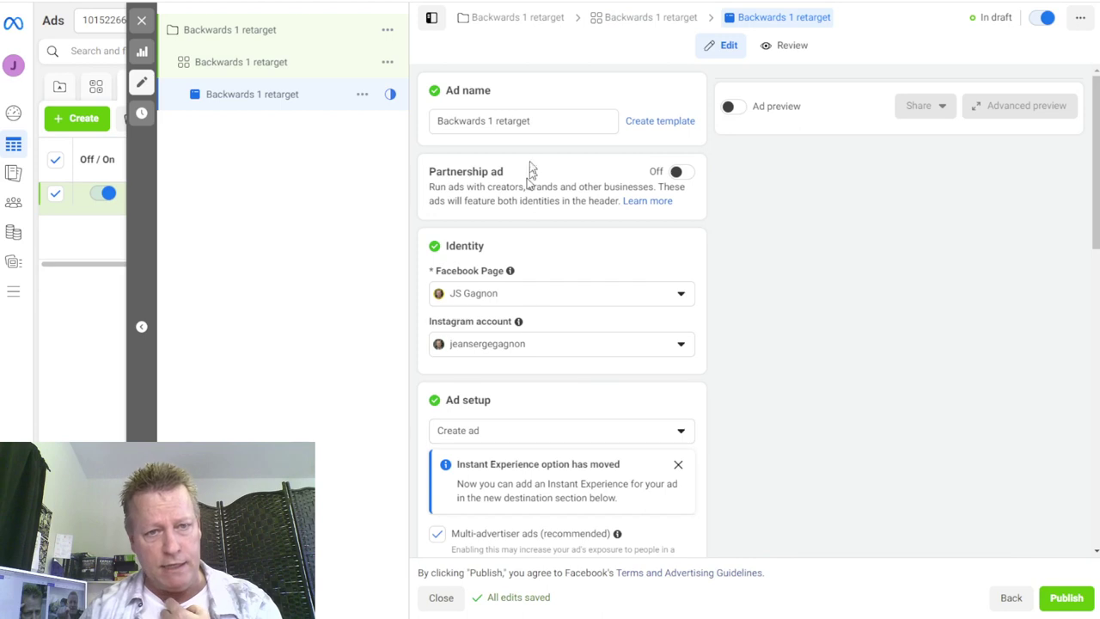
{"action": "scroll", "coordinate": [513, 416], "scroll_direction": "down", "scroll_amount": 1}
{"action": "scroll", "coordinate": [513, 417], "scroll_direction": "down", "scroll_amount": 2}
{"action": "left_click", "coordinate": [486, 222]}
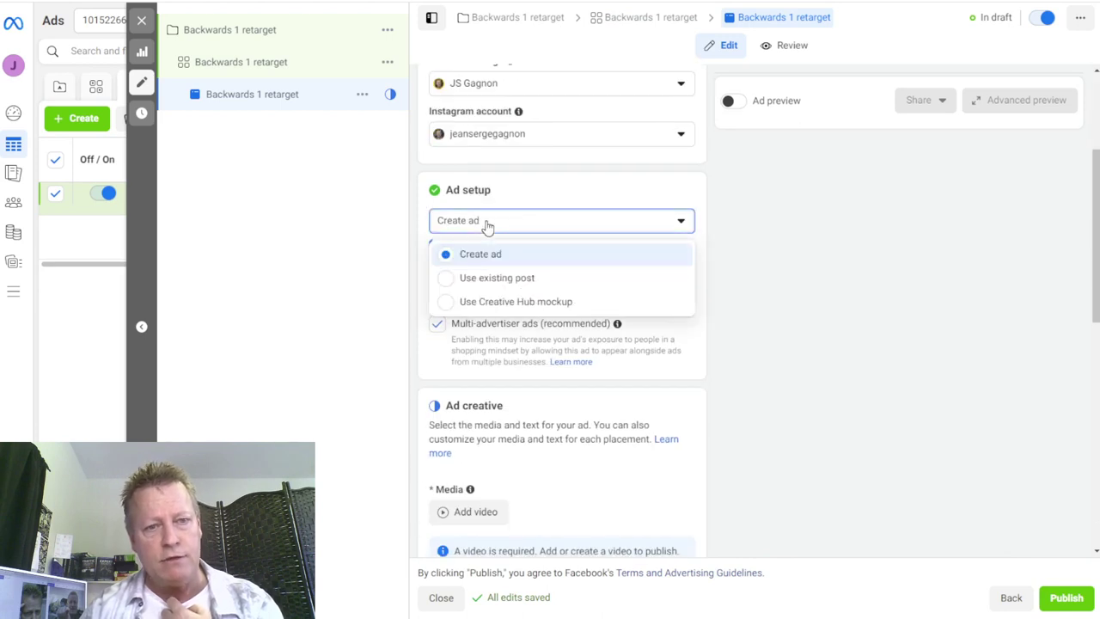
{"action": "left_click", "coordinate": [533, 279]}
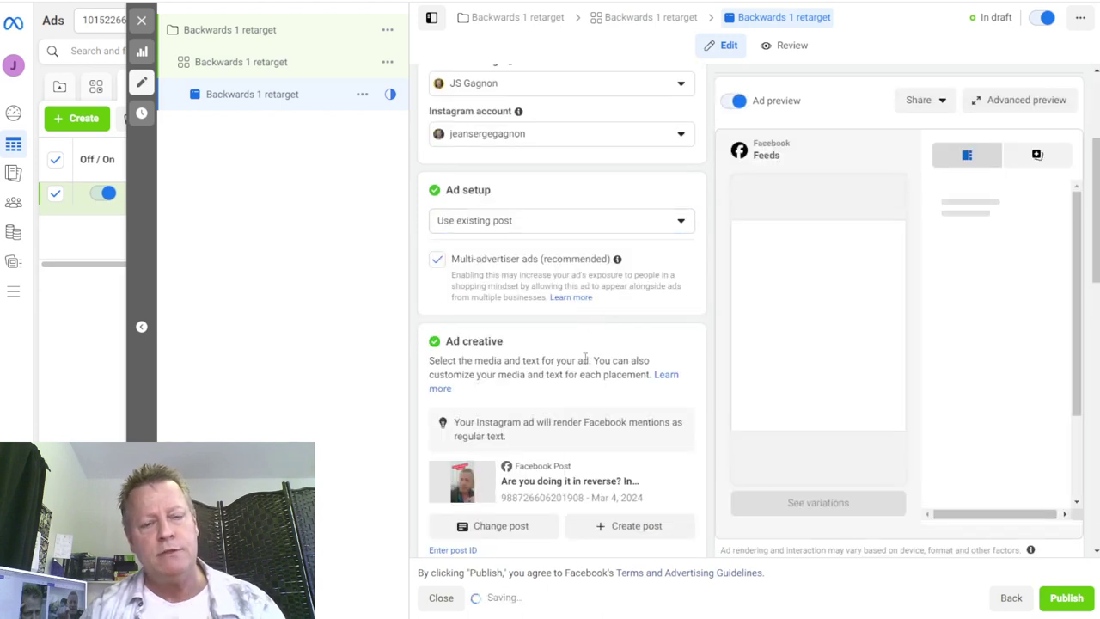
Change the ad's existing post to the March 4 Facebook video post "What if you've been doing it backwards?".
{"action": "scroll", "coordinate": [547, 416], "scroll_direction": "down", "scroll_amount": 3}
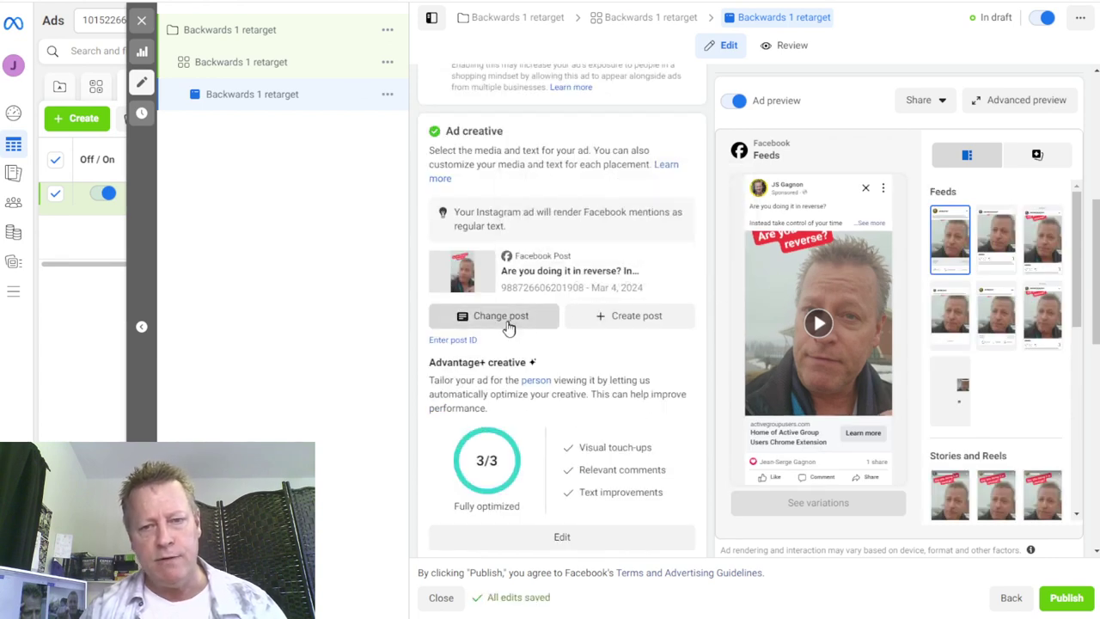
{"action": "left_click", "coordinate": [506, 319]}
{"action": "left_click", "coordinate": [412, 297]}
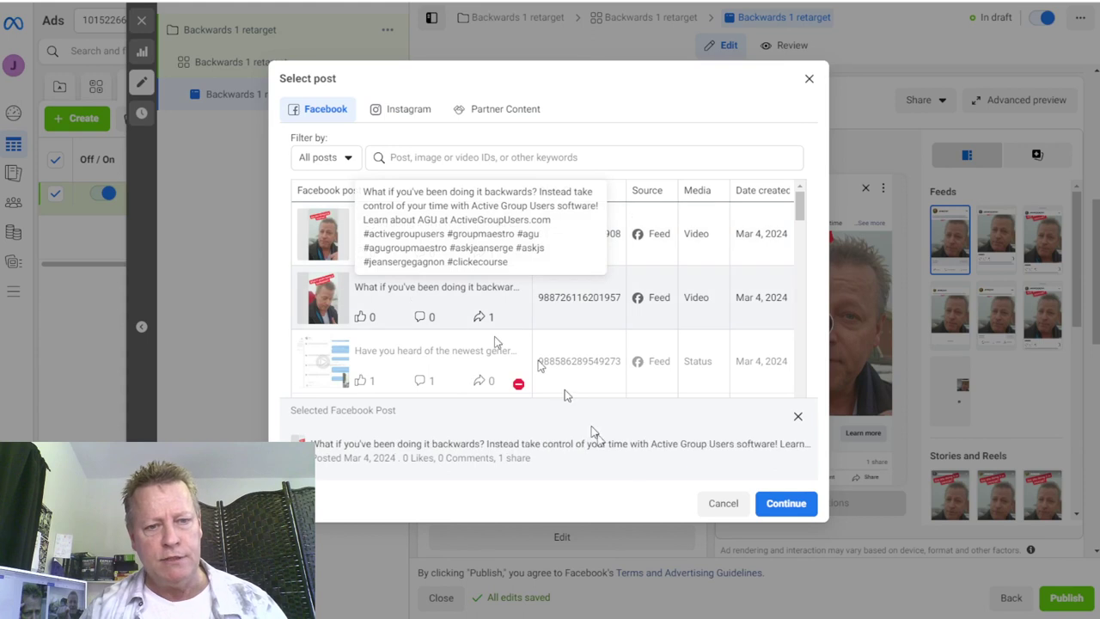
{"action": "left_click", "coordinate": [786, 503]}
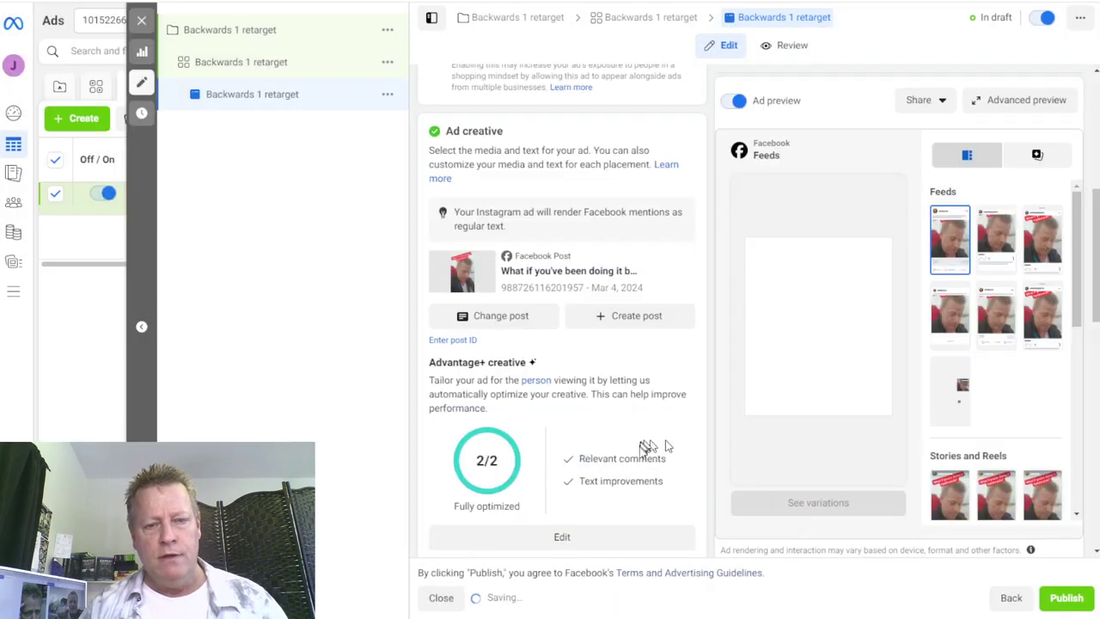
Turn on Website events tracking for the ad, leave App events off, and publish the campaign.
{"action": "scroll", "coordinate": [601, 416], "scroll_direction": "down", "scroll_amount": 5}
{"action": "scroll", "coordinate": [602, 415], "scroll_direction": "down", "scroll_amount": 6}
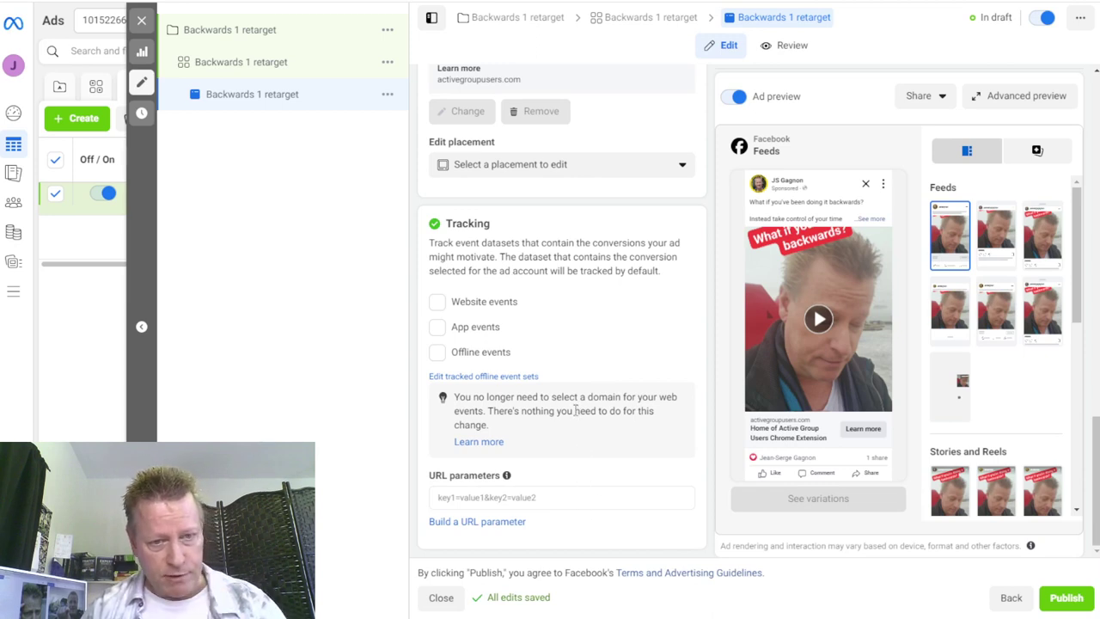
{"action": "left_click", "coordinate": [436, 302]}
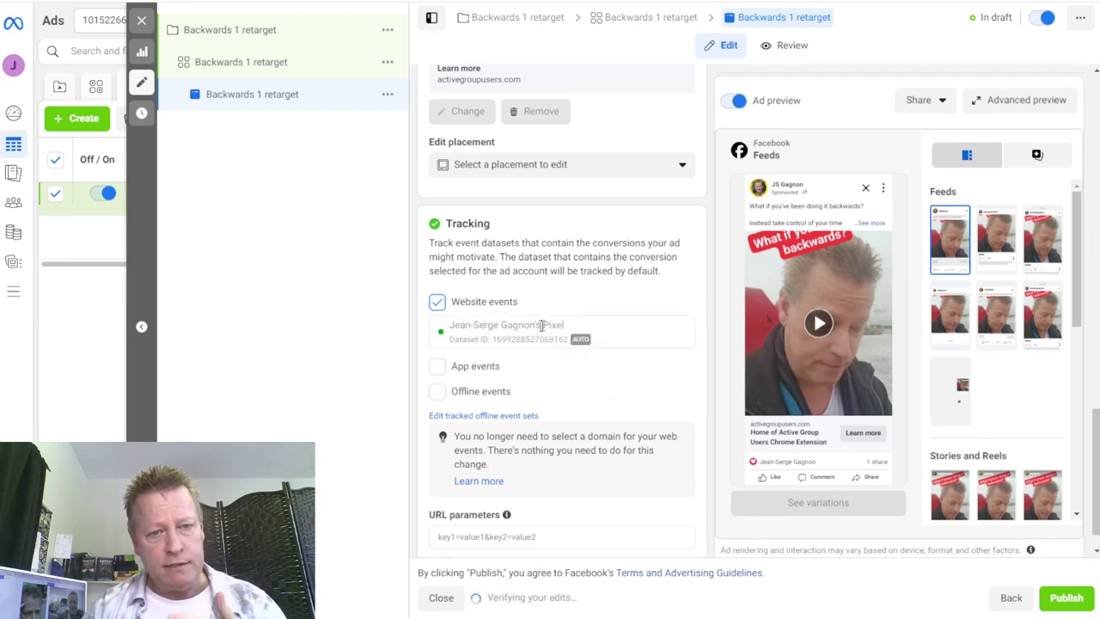
{"action": "left_click", "coordinate": [437, 366]}
{"action": "left_click", "coordinate": [438, 367]}
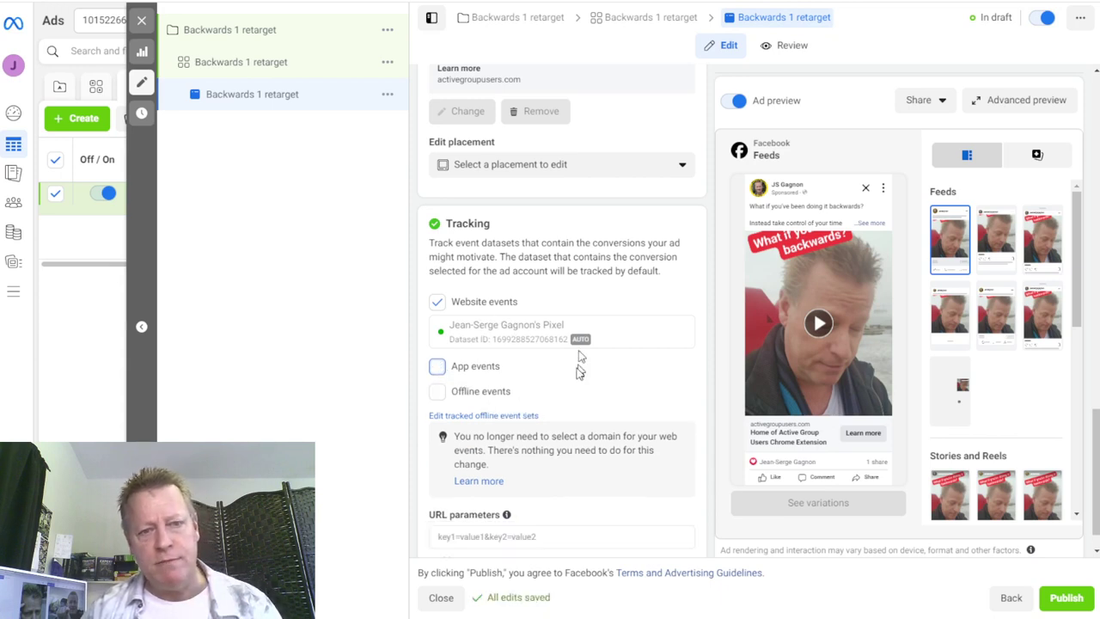
{"action": "left_click", "coordinate": [1061, 599]}
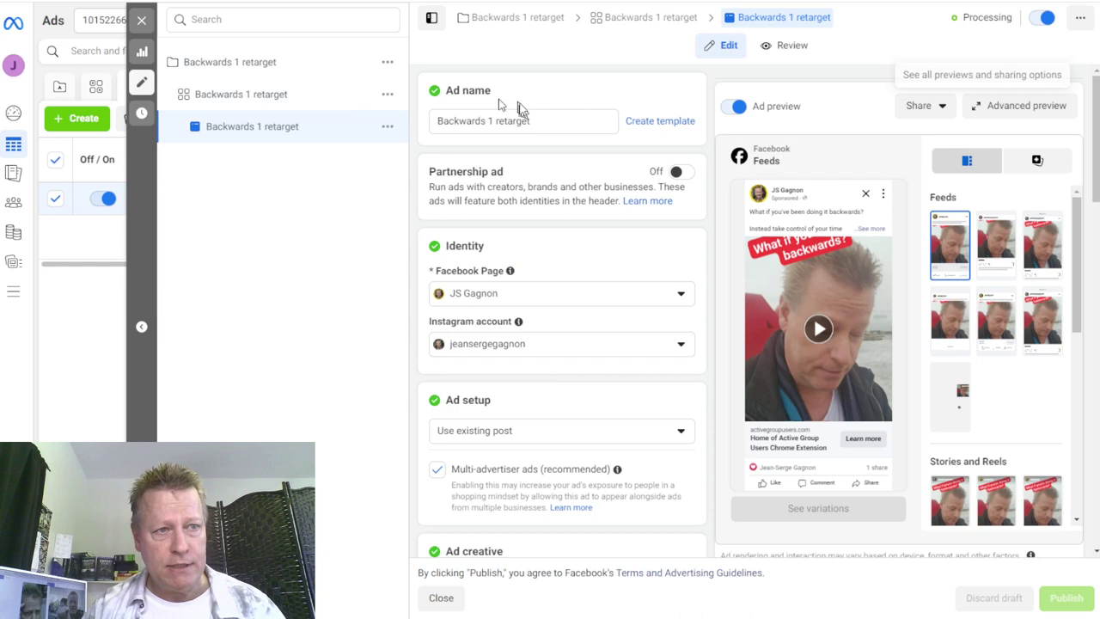
Close the ad editor and clear the campaign and ad set selections to list all ads.
{"action": "left_click", "coordinate": [141, 20]}
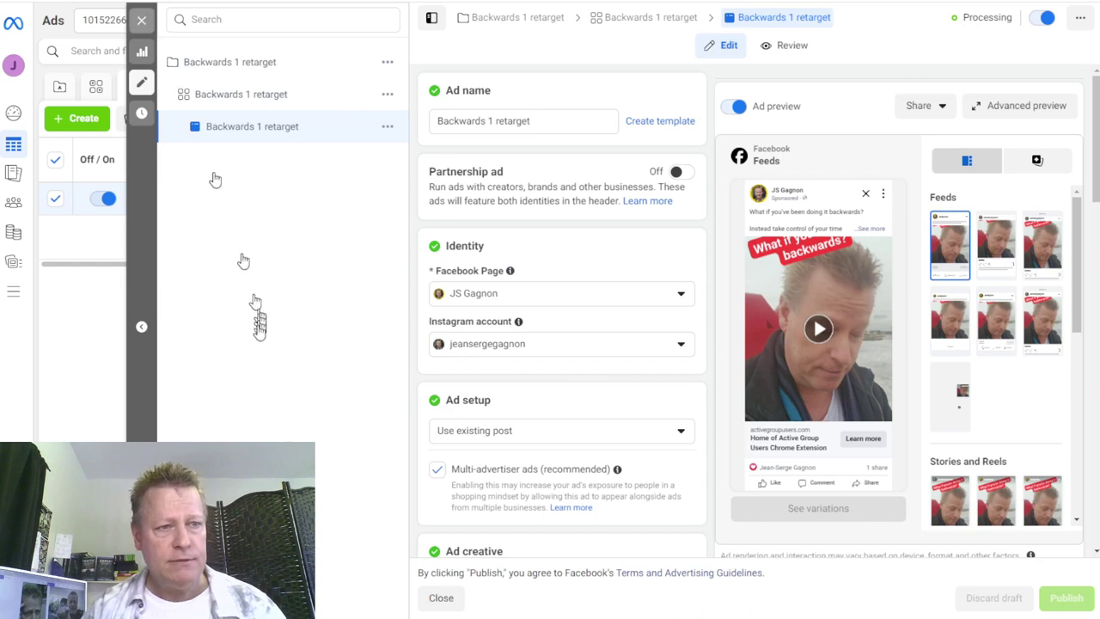
{"action": "left_click", "coordinate": [361, 86]}
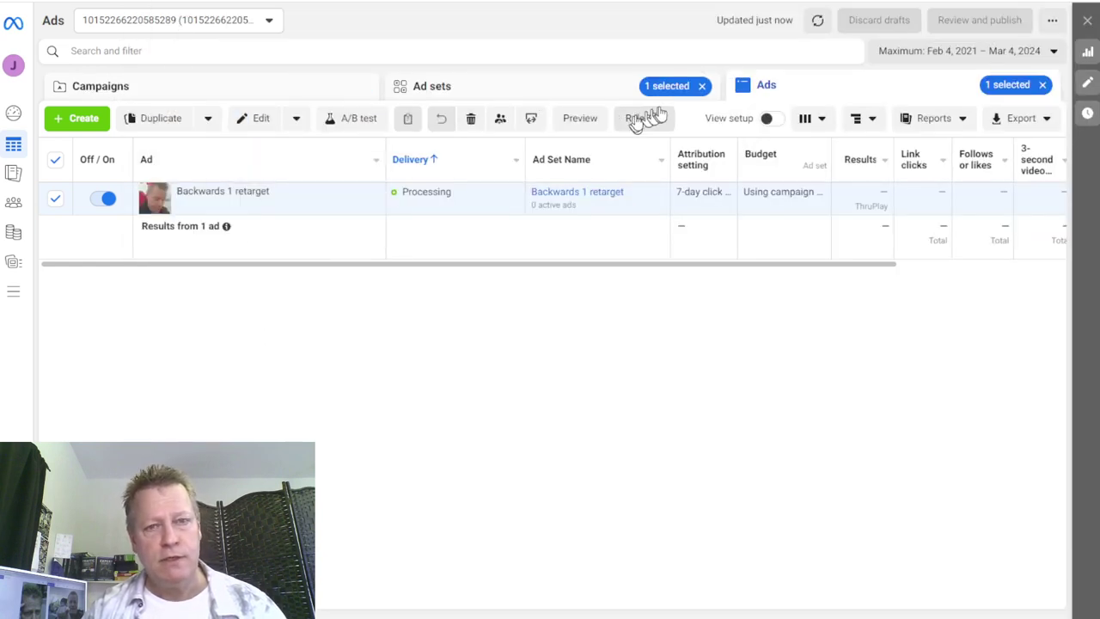
{"action": "left_click", "coordinate": [703, 86]}
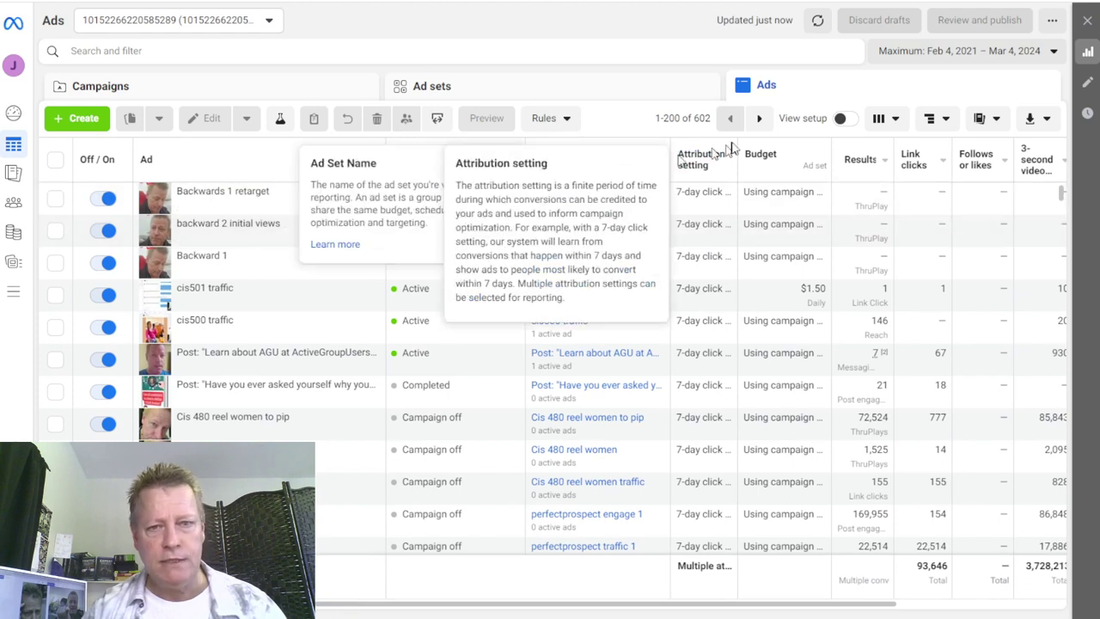
Refresh the ads table and examine the video plays, reach, cost per result and amount spent columns.
{"action": "left_click", "coordinate": [817, 19]}
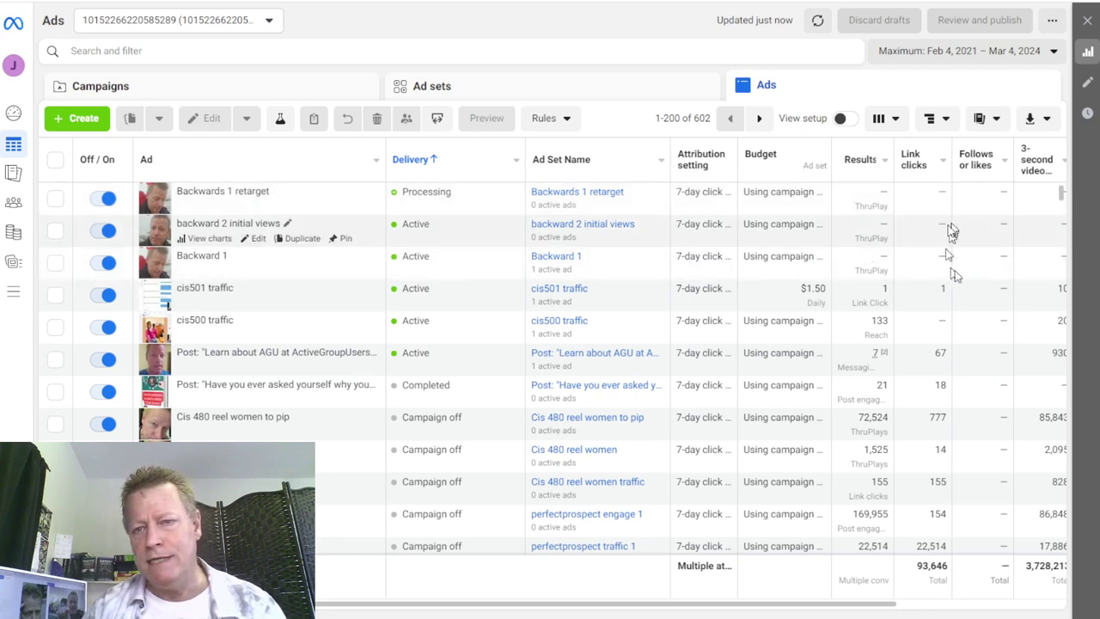
{"action": "left_click", "coordinate": [817, 20]}
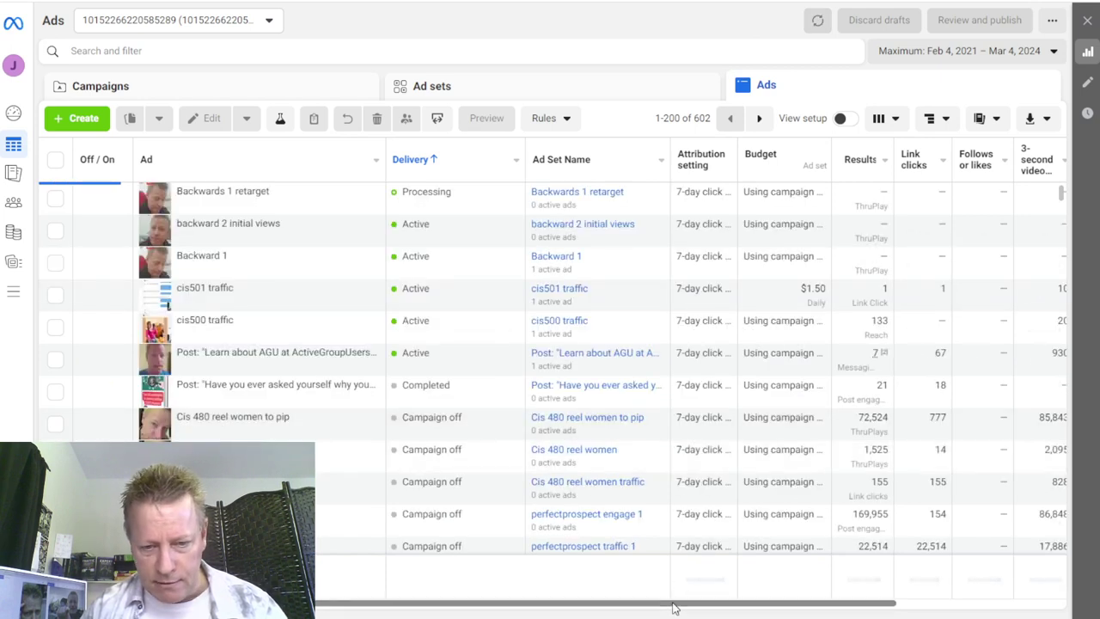
{"action": "left_click_drag", "start_coordinate": [674, 608], "coordinate": [744, 611]}
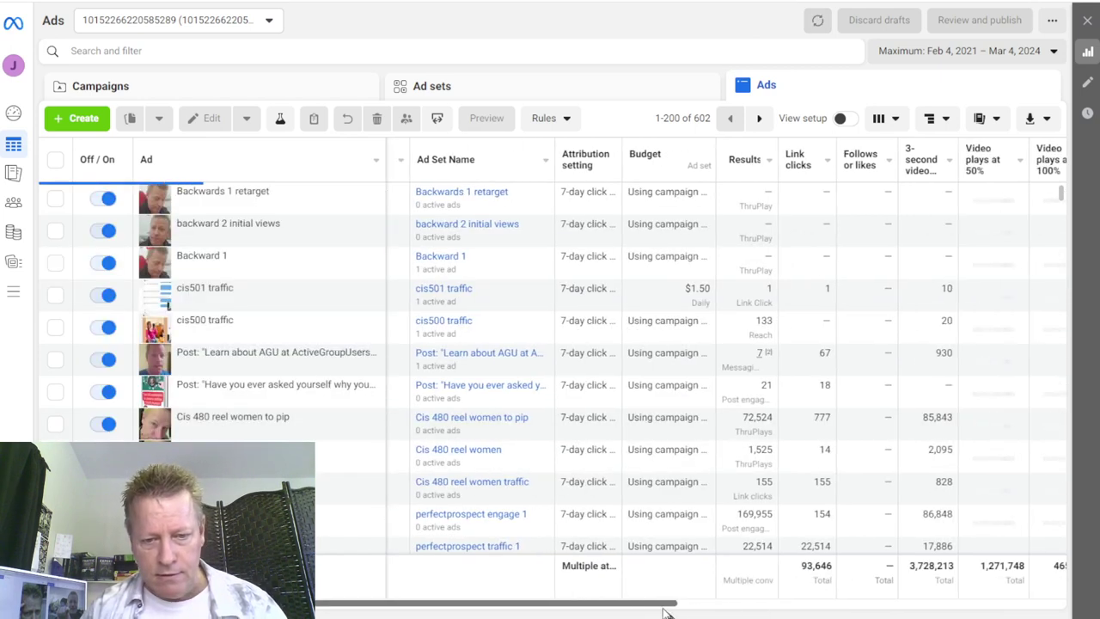
{"action": "left_click_drag", "start_coordinate": [663, 604], "coordinate": [786, 603]}
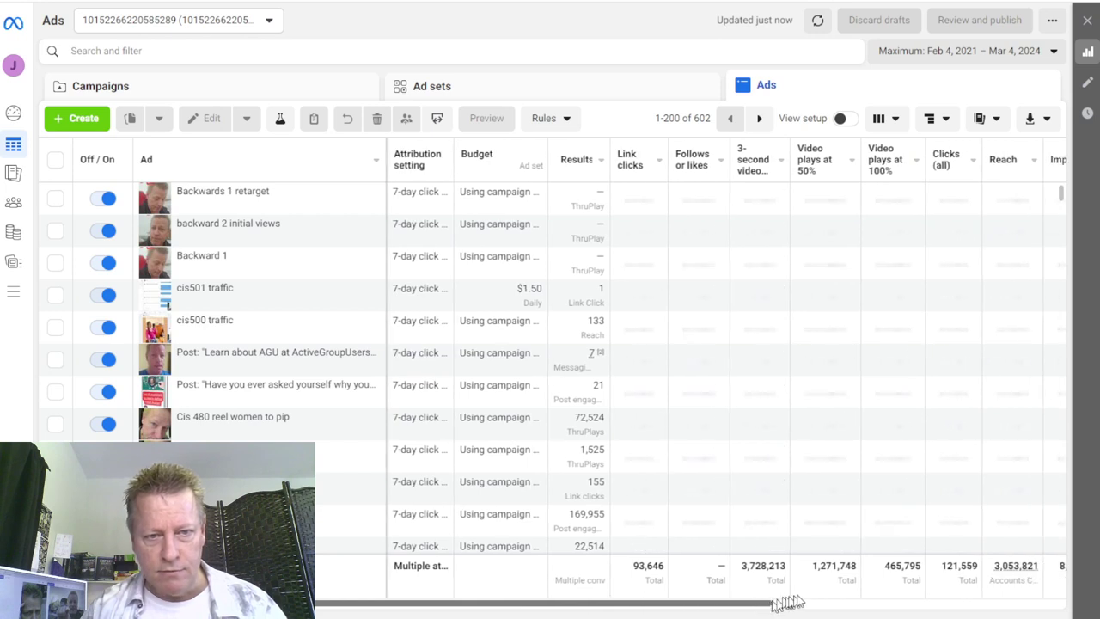
{"action": "scroll", "coordinate": [627, 241], "scroll_direction": "right", "scroll_amount": 1}
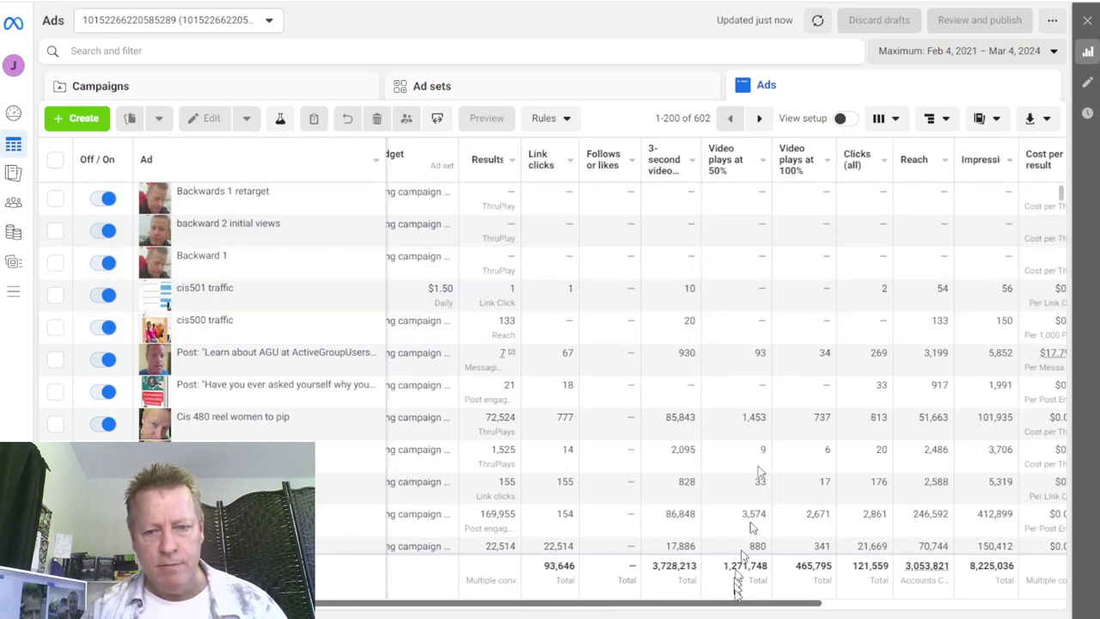
{"action": "left_click_drag", "start_coordinate": [747, 605], "coordinate": [794, 606]}
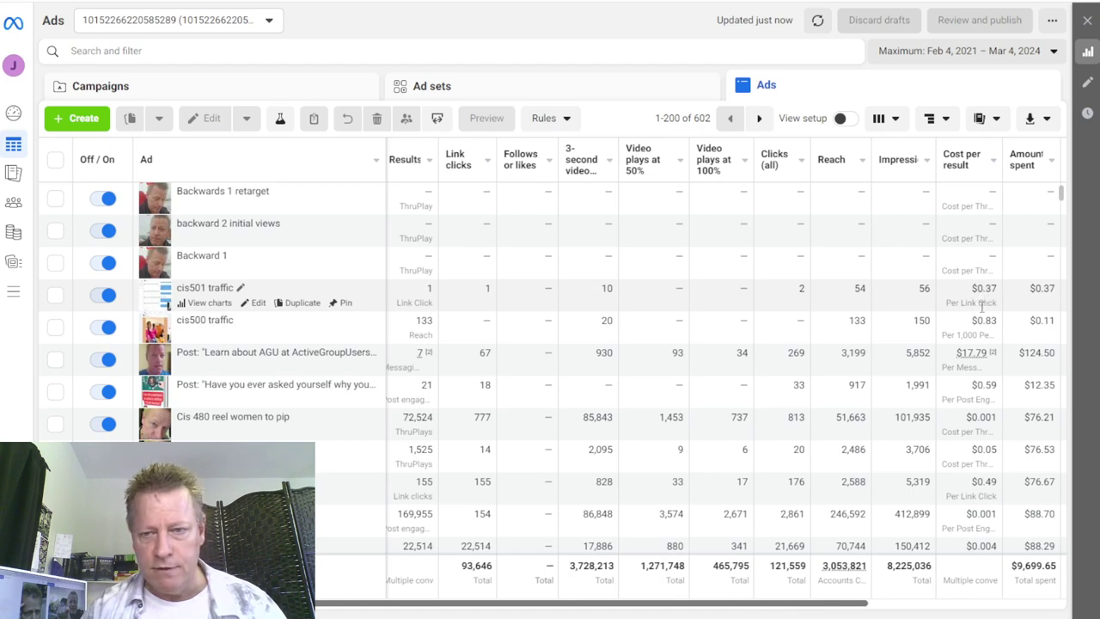
{"action": "mouse_move", "coordinate": [966, 369]}
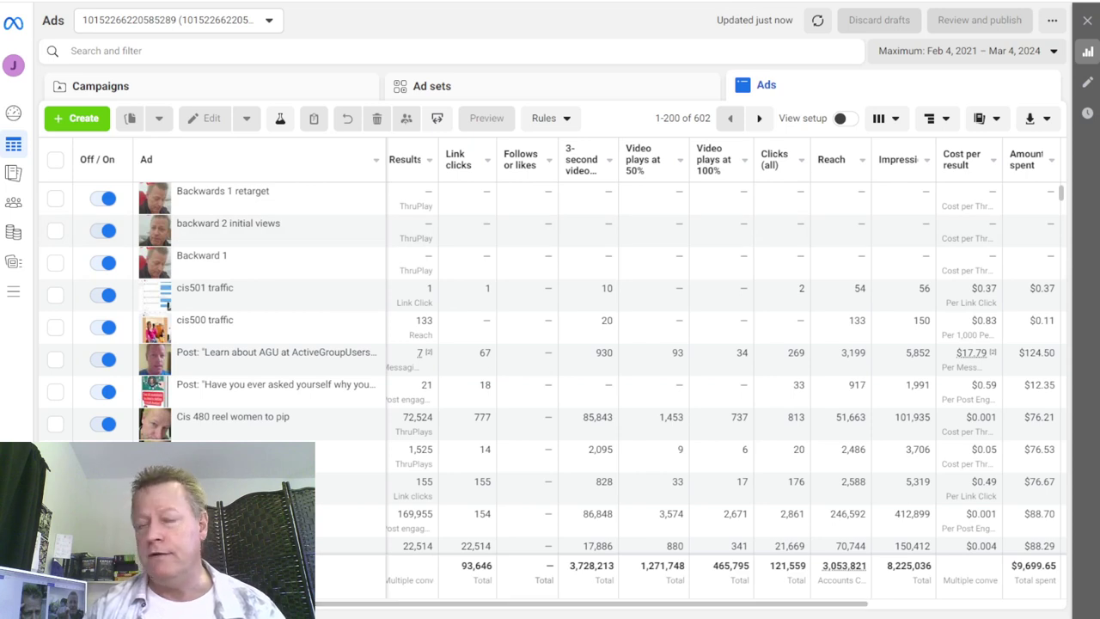
Switch to the Notepad outline, review its steps on initial views, audience and custom-audience ads, and return to Ads Manager.
{"action": "key", "text": "alt+Tab"}
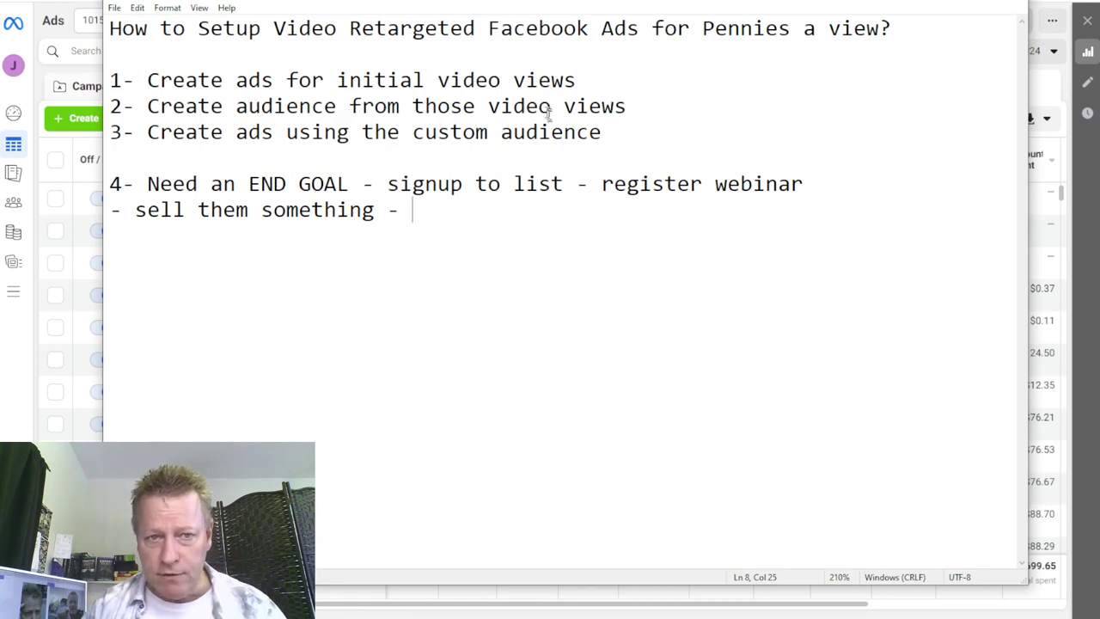
{"action": "left_click_drag", "start_coordinate": [247, 134], "coordinate": [603, 137]}
{"action": "left_click", "coordinate": [326, 106]}
{"action": "left_click_drag", "start_coordinate": [320, 105], "coordinate": [632, 109]}
{"action": "left_click_drag", "start_coordinate": [577, 86], "coordinate": [378, 91]}
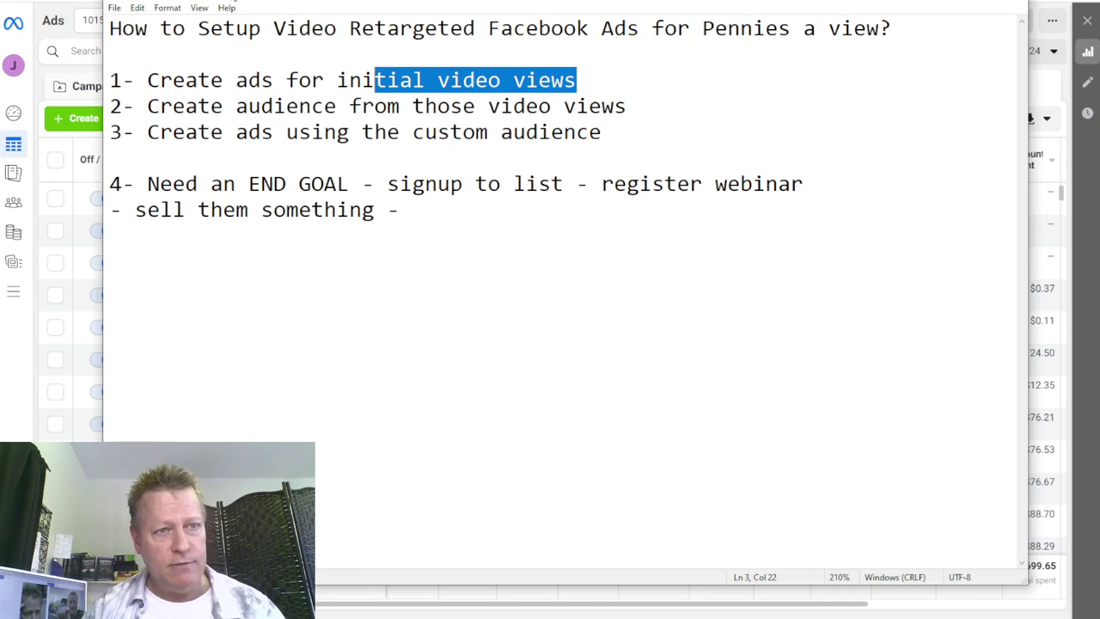
{"action": "left_click_drag", "start_coordinate": [234, 3], "coordinate": [371, 0]}
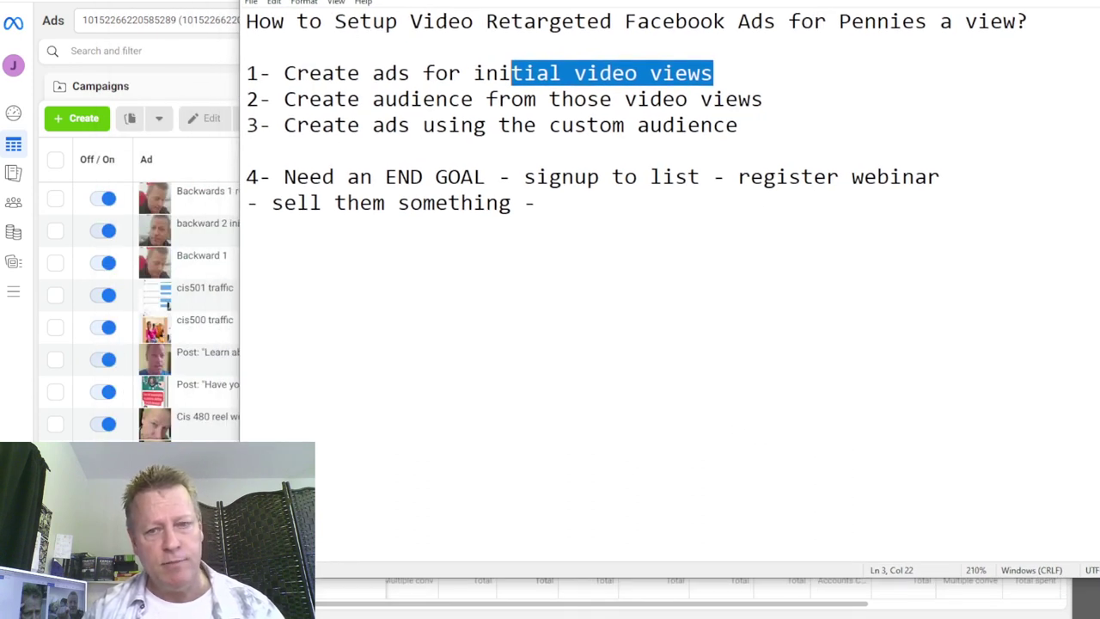
{"action": "key", "text": "alt+Tab"}
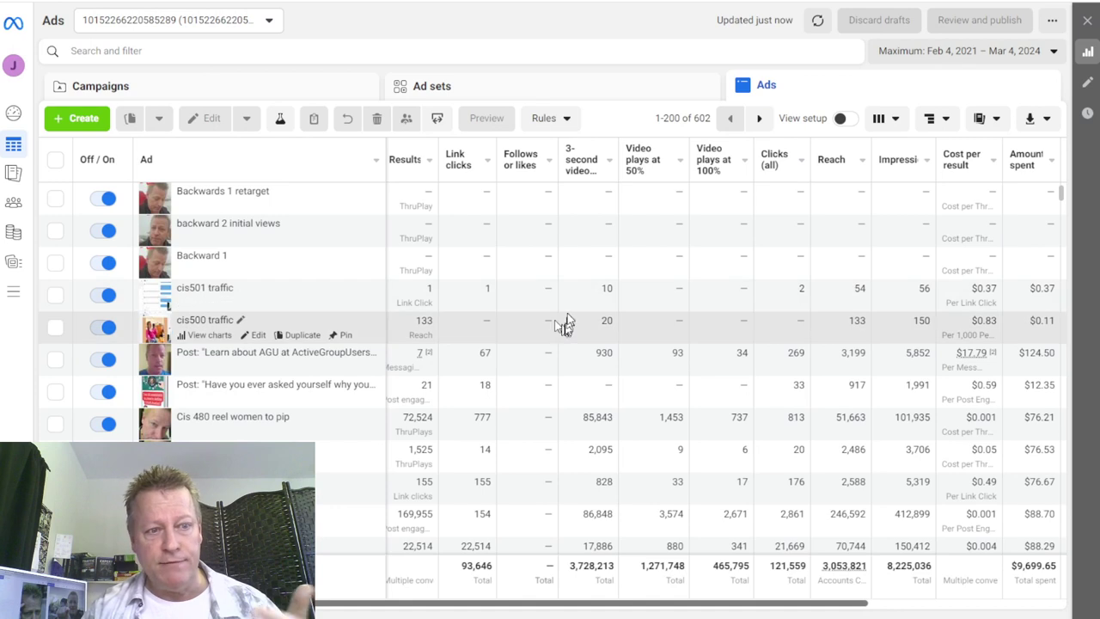